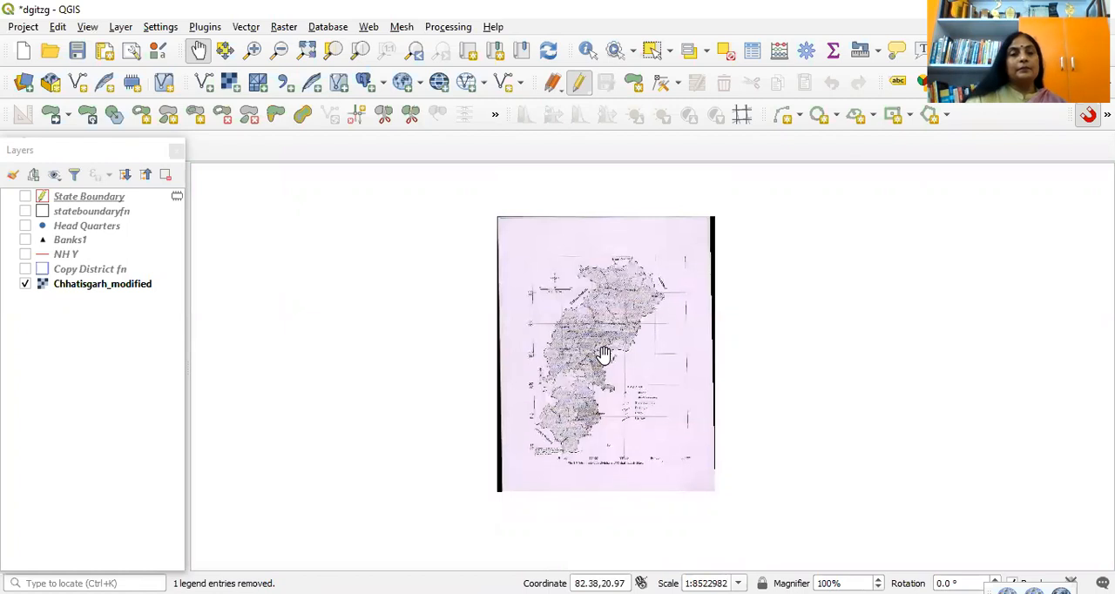
Step: Examine the scanned Chhatisgarh_modified map, comparing the full sheet with a closer view of the state
scroll(612, 353, down, 1)
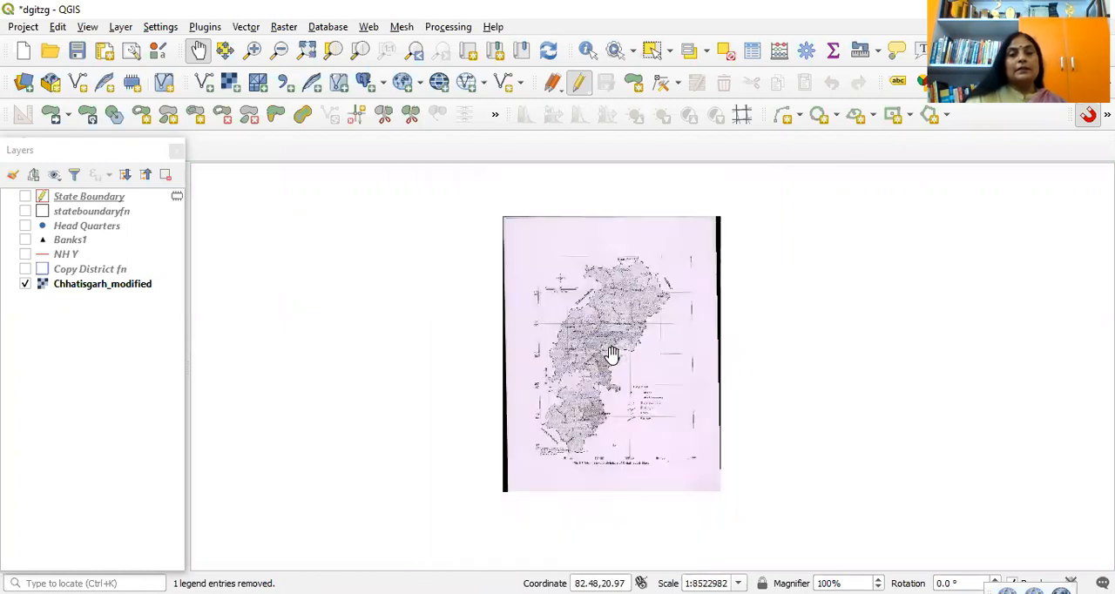
scroll(609, 353, up, 1)
scroll(610, 352, down, 1)
scroll(609, 352, up, 1)
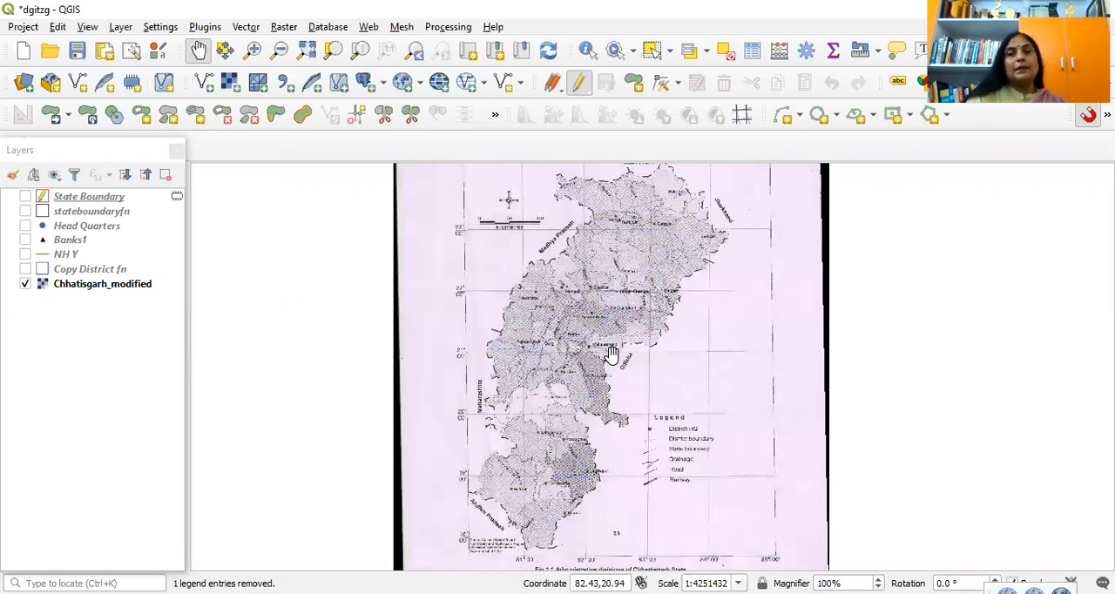
scroll(610, 353, down, 1)
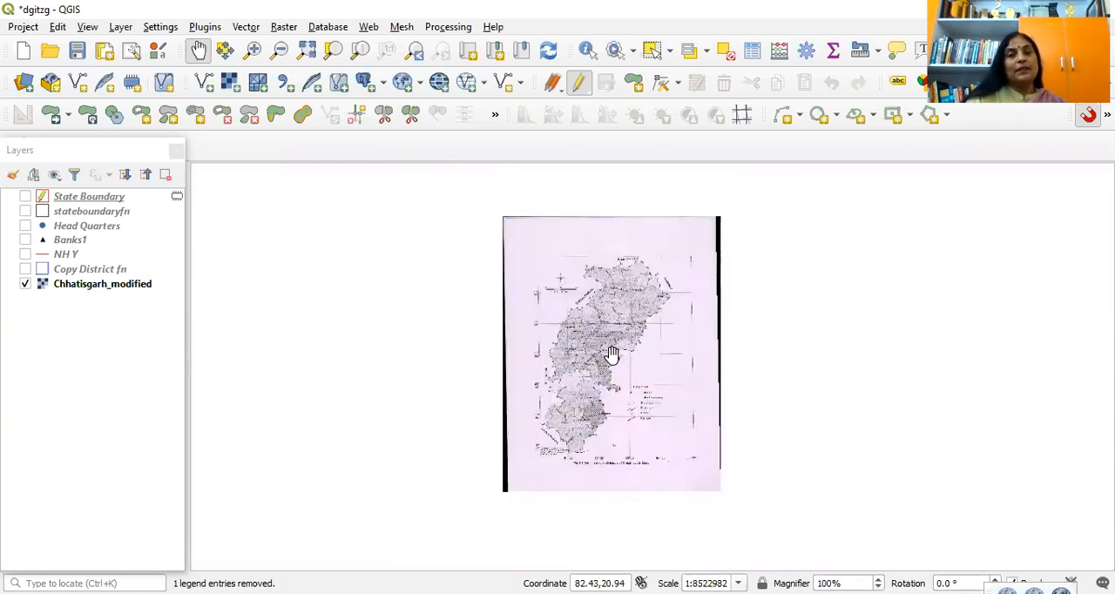
scroll(610, 352, up, 1)
scroll(609, 353, down, 1)
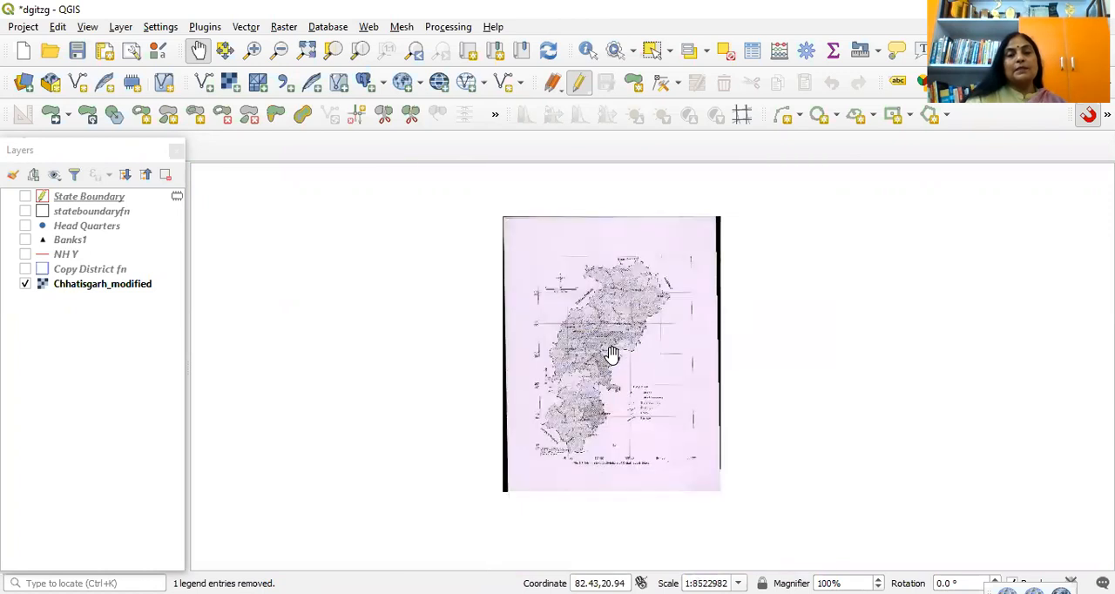
scroll(610, 353, up, 1)
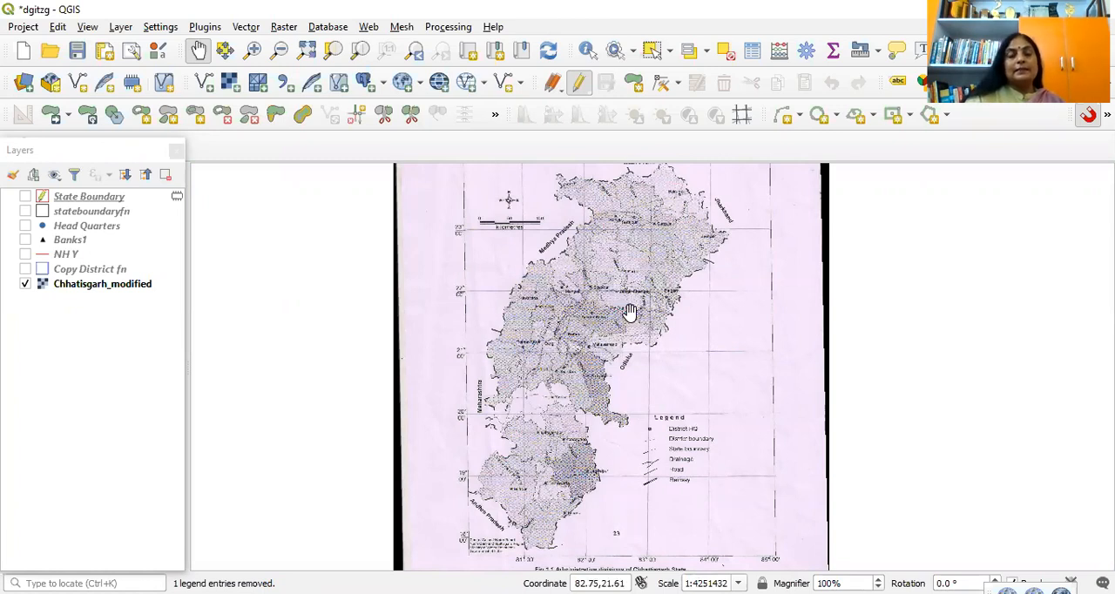
scroll(623, 314, down, 1)
scroll(620, 348, up, 1)
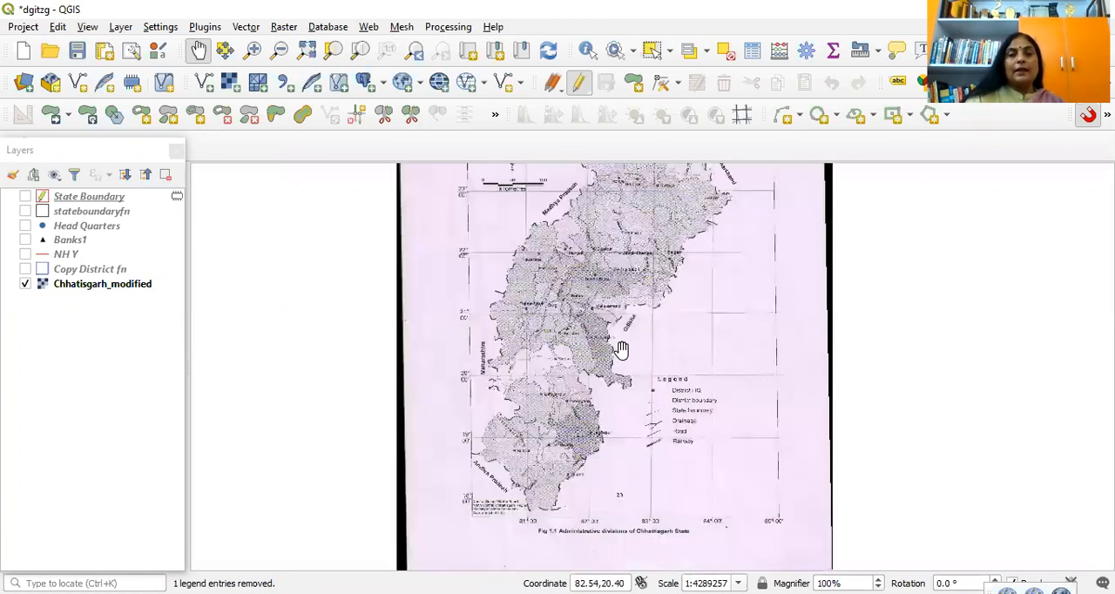
Step: Examine the state and district boundaries in the northern part of the scanned map, around Koriya, Surajpur and Surguja
drag(608, 321, 611, 385)
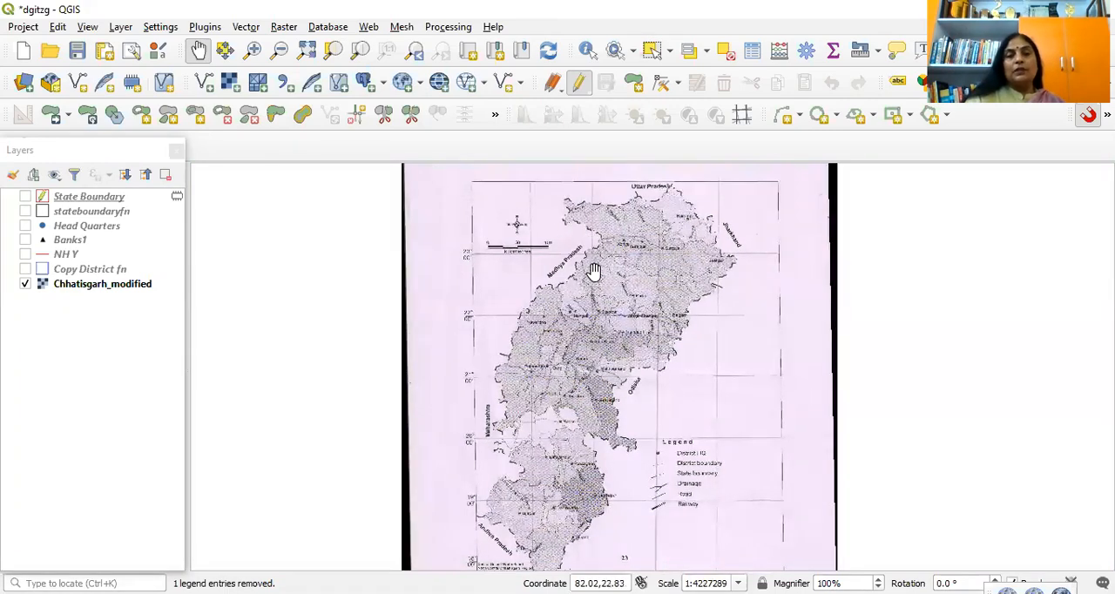
drag(599, 284, 604, 345)
scroll(623, 336, up, 1)
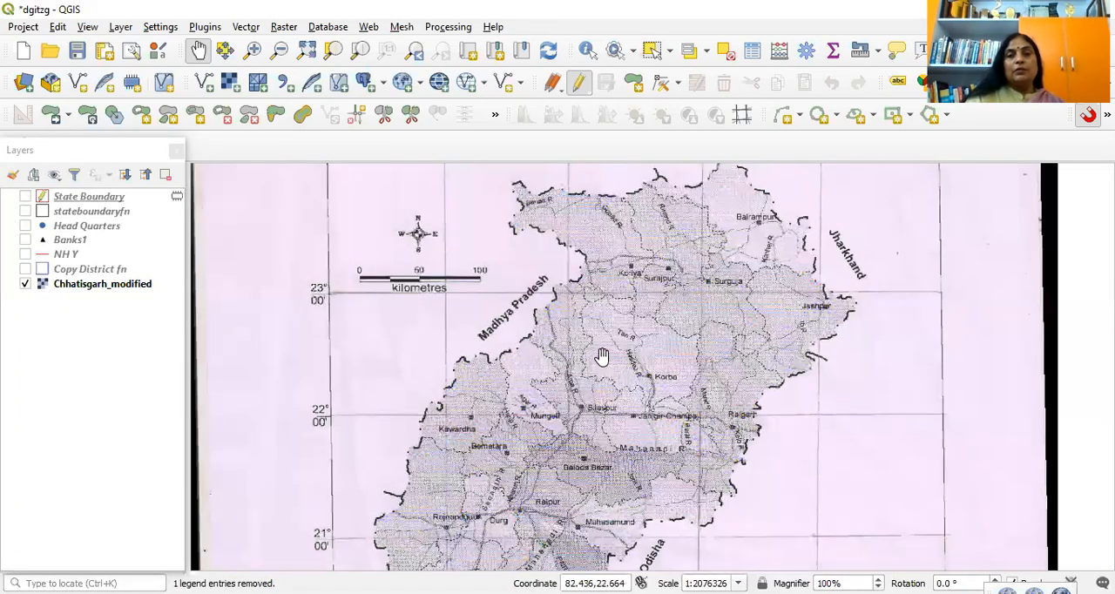
scroll(601, 360, up, 1)
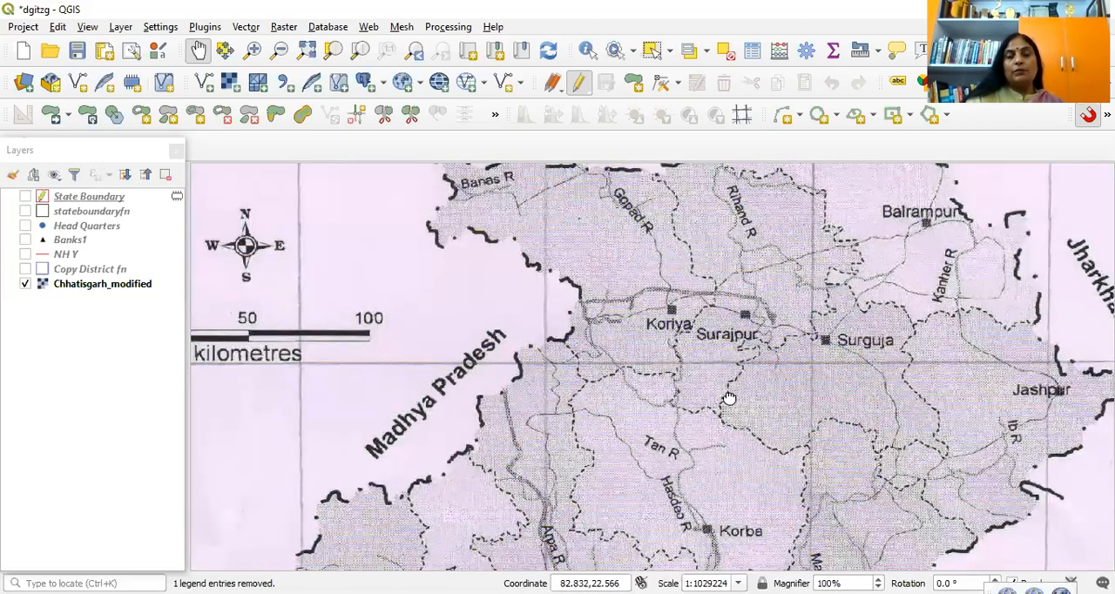
drag(683, 344, 647, 262)
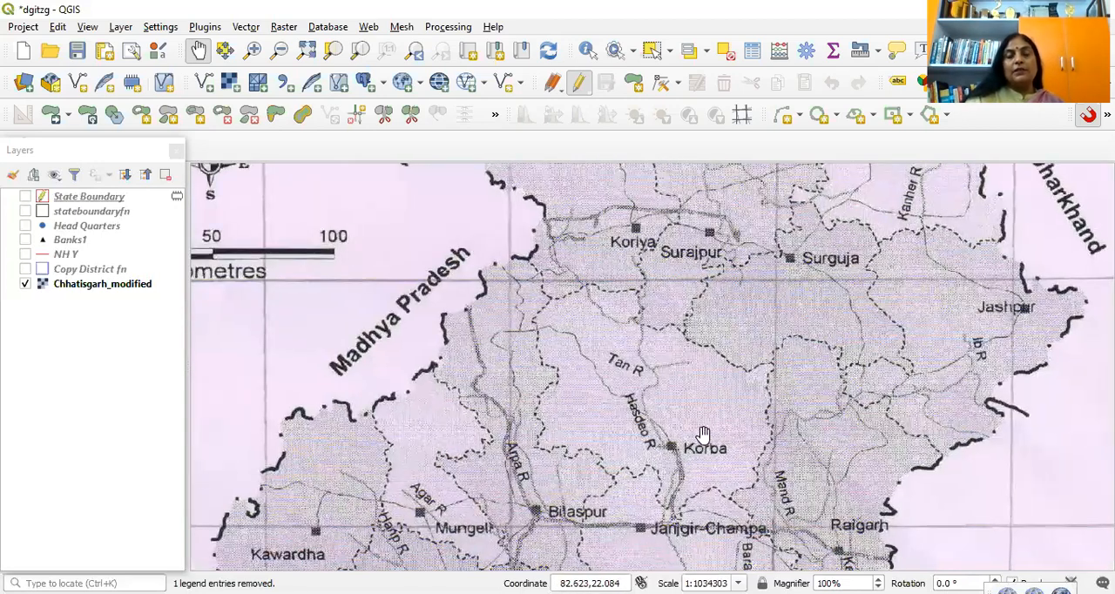
drag(623, 210, 573, 355)
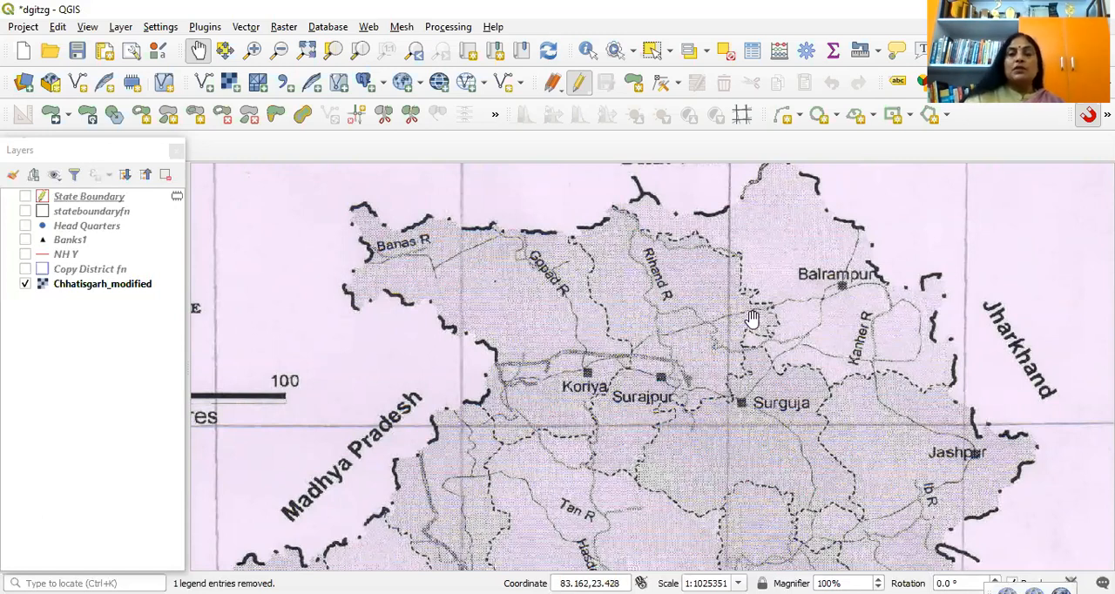
scroll(677, 359, down, 1)
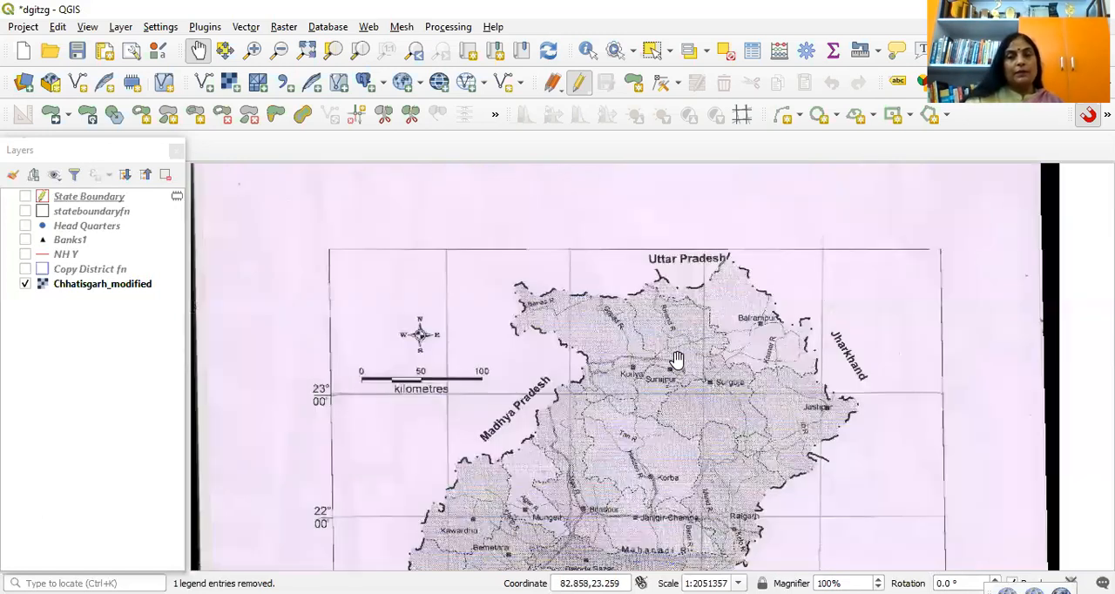
drag(664, 310, 646, 359)
scroll(660, 331, up, 1)
drag(627, 272, 638, 317)
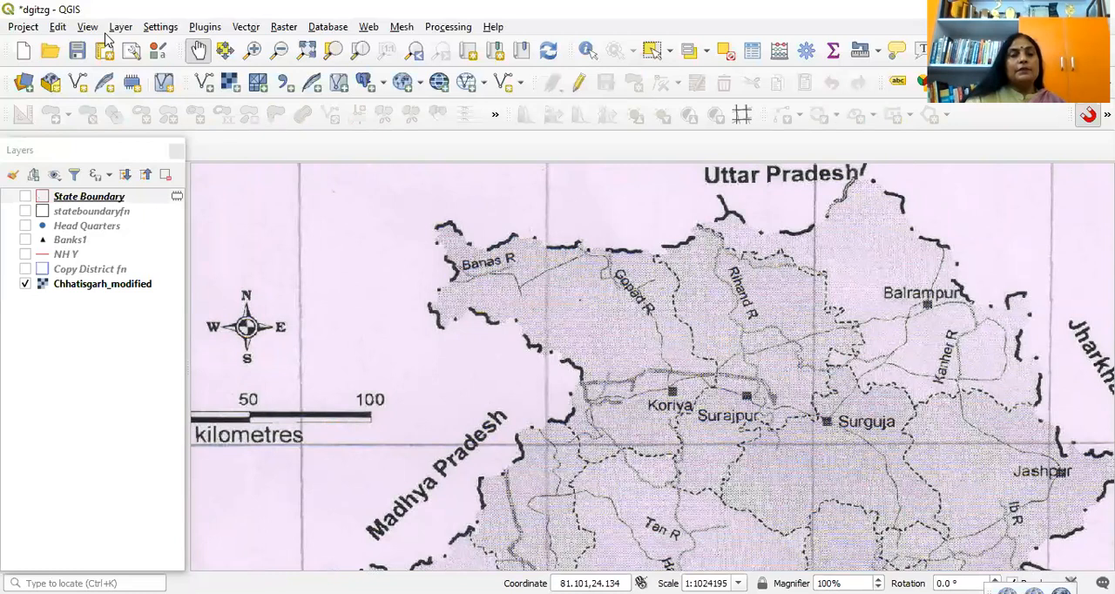
Step: Start a new shapefile layer and set its file to stateb2 in the Class excersize folder
click(118, 27)
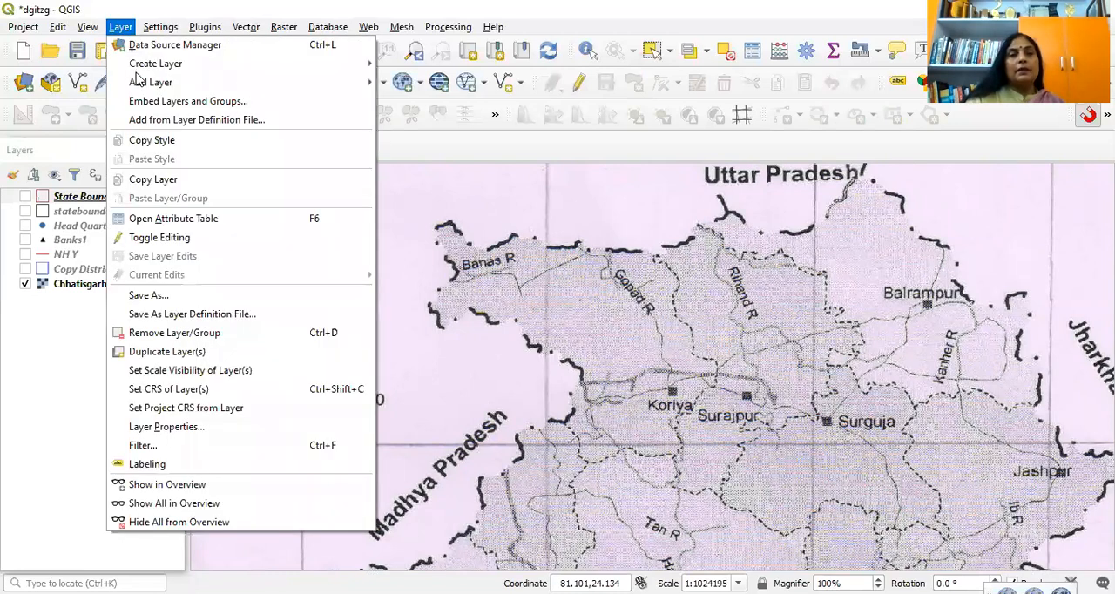
mouse_move(362, 64)
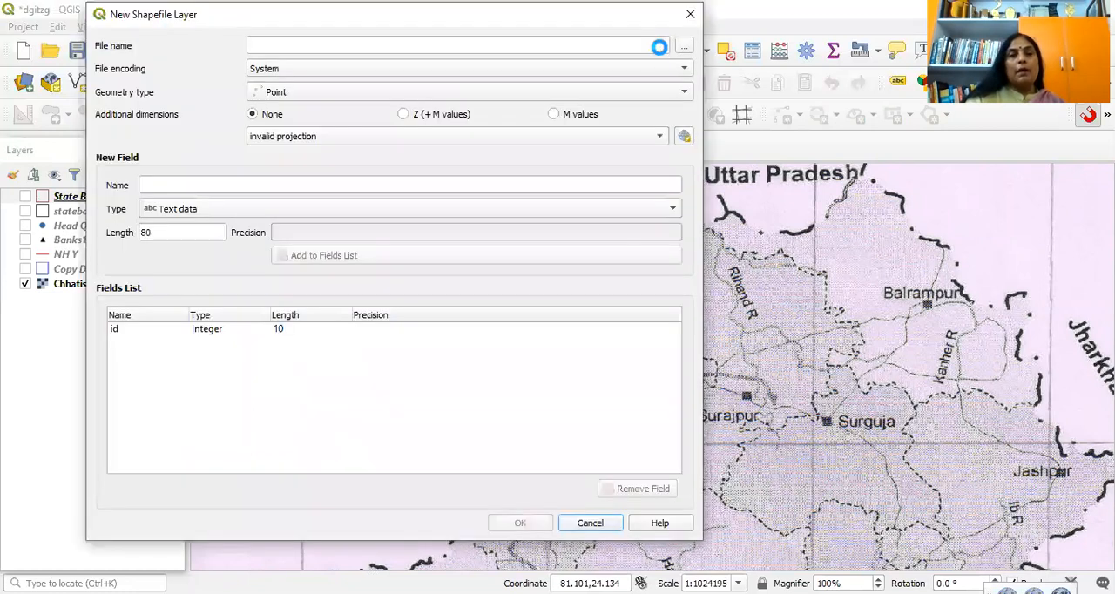
click(682, 46)
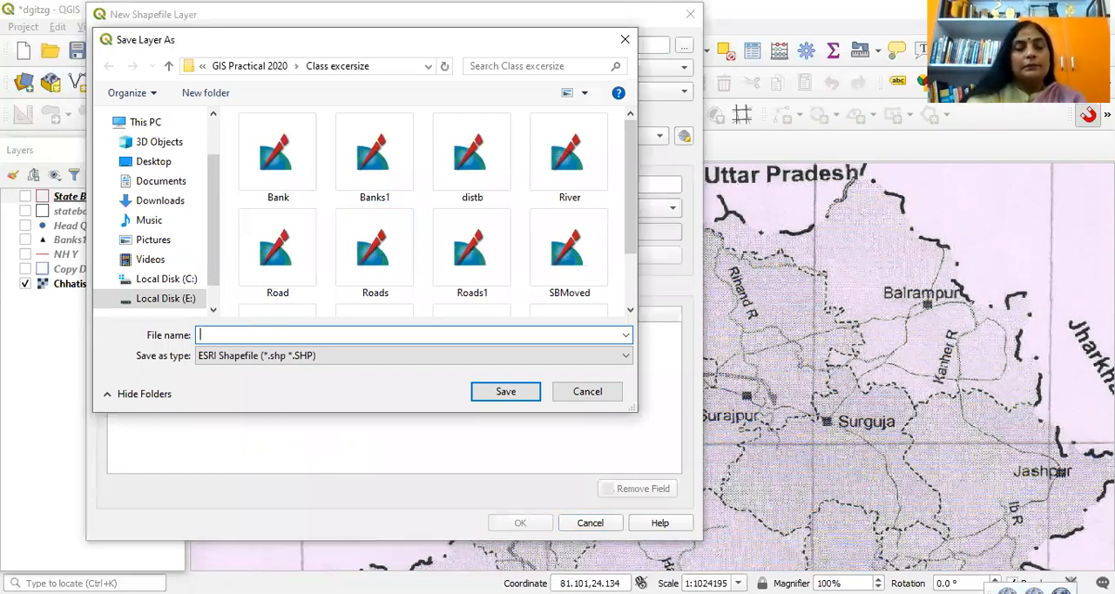
text(state)
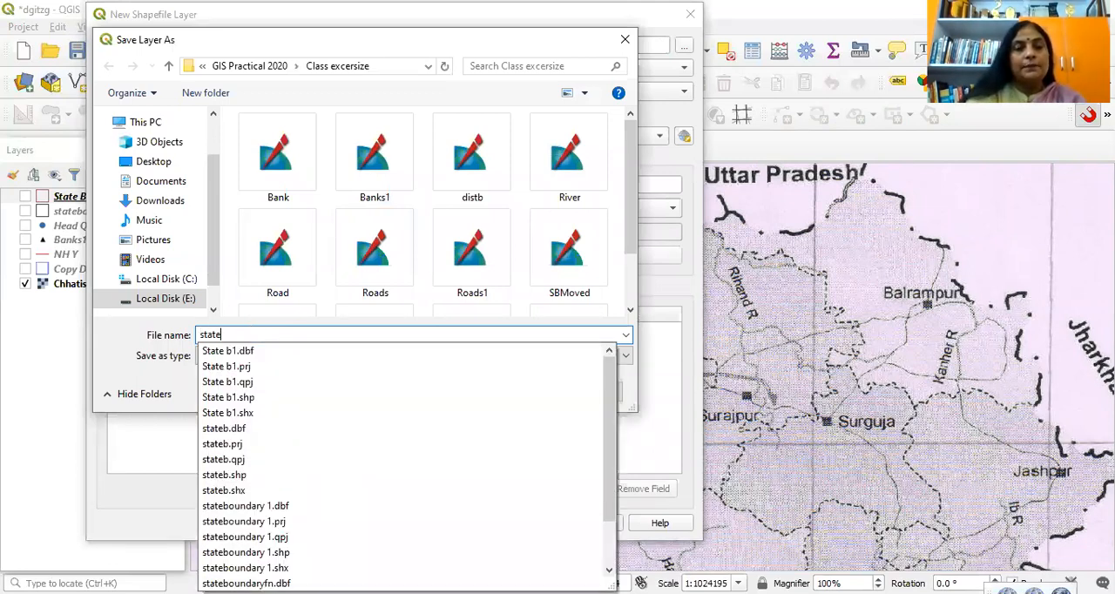
text(b)
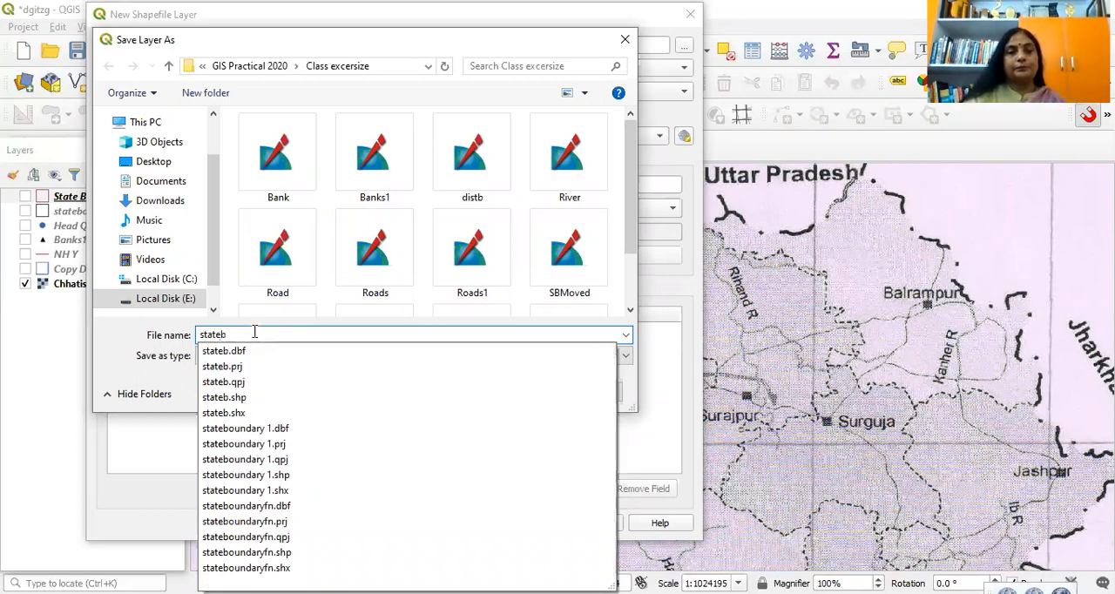
key(BackSpace)
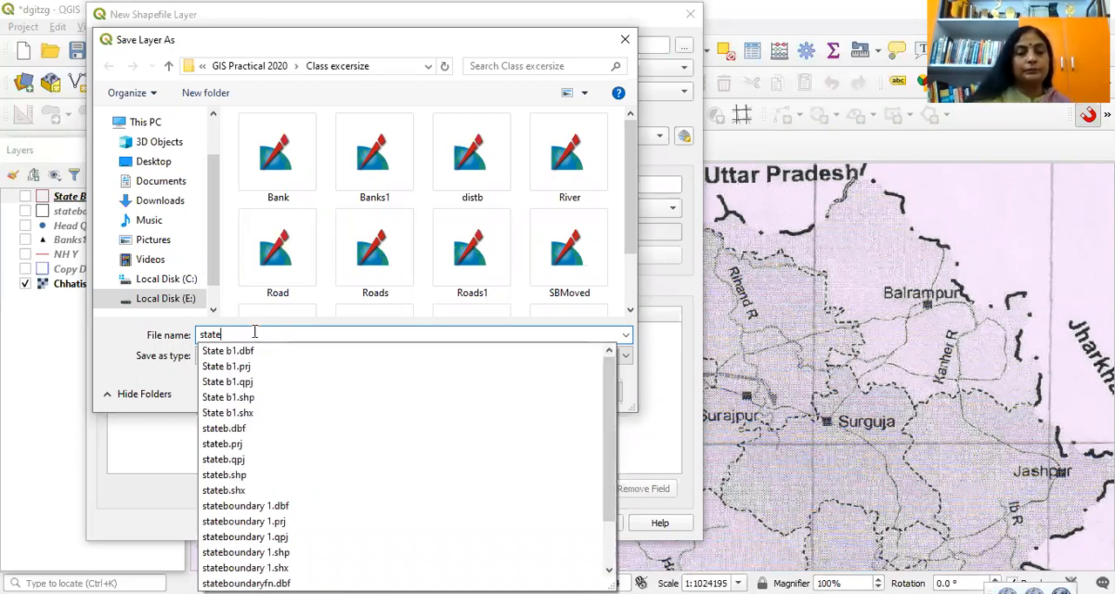
text(b2)
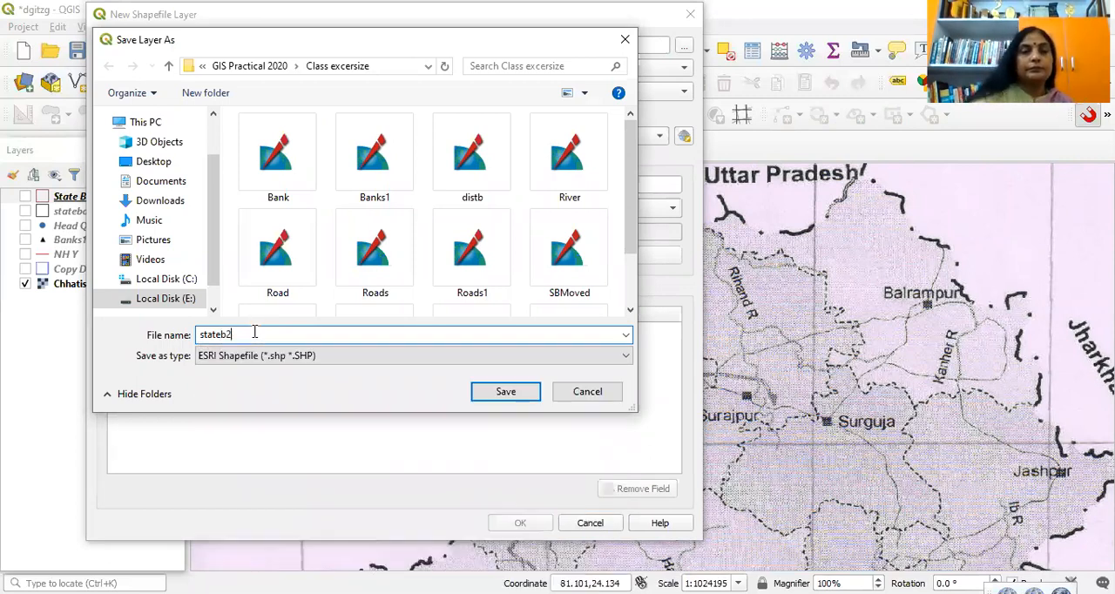
click(525, 397)
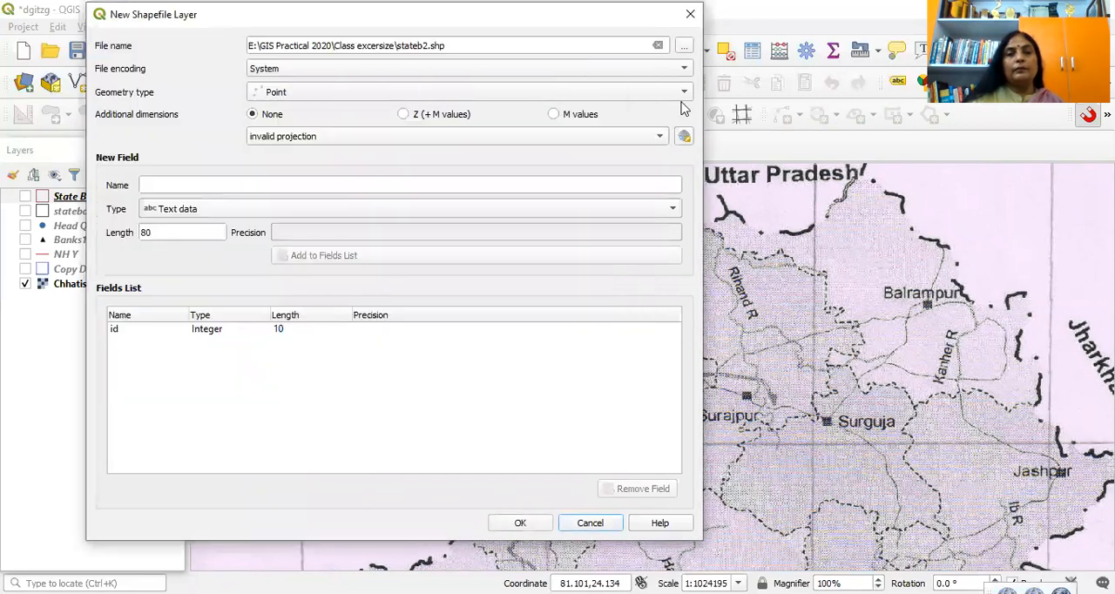
Step: Set the new shapefile's geometry type to Polygon and add a text field named SB with length 80
click(682, 96)
click(423, 147)
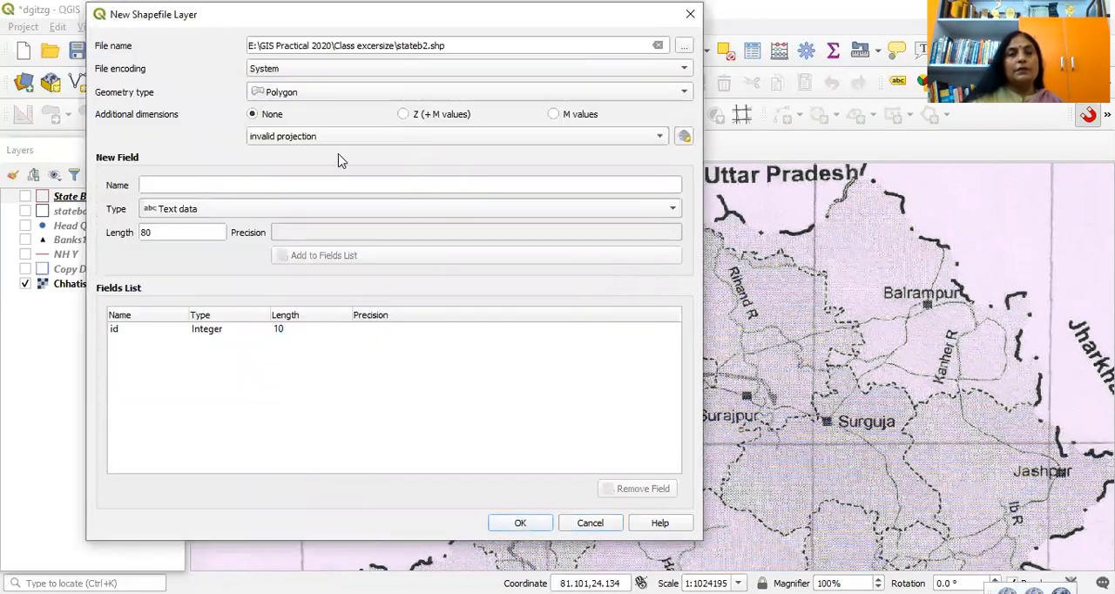
click(165, 185)
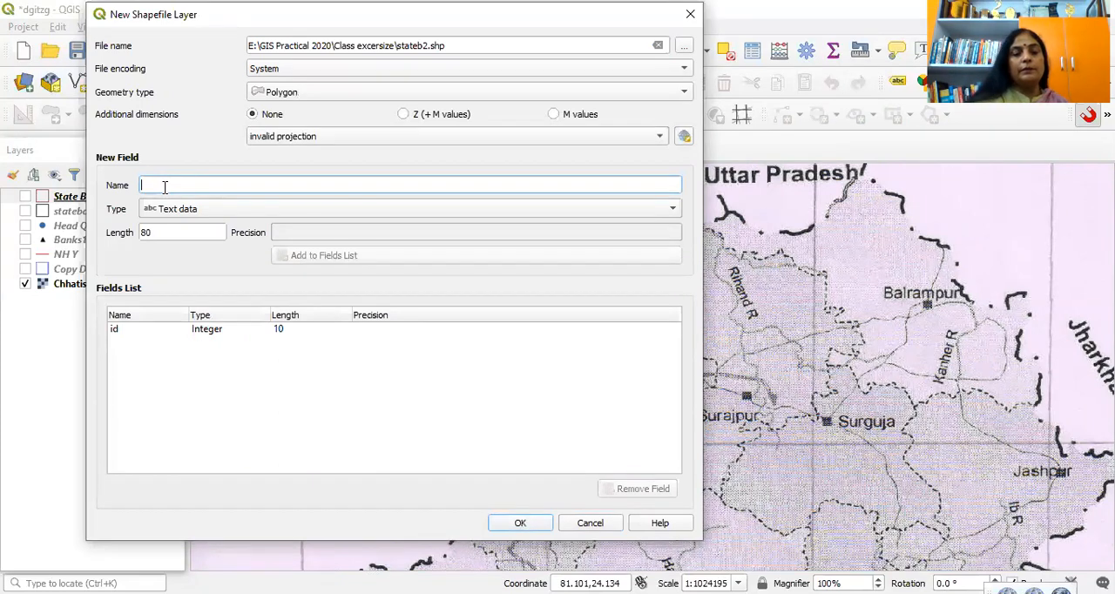
text(SB)
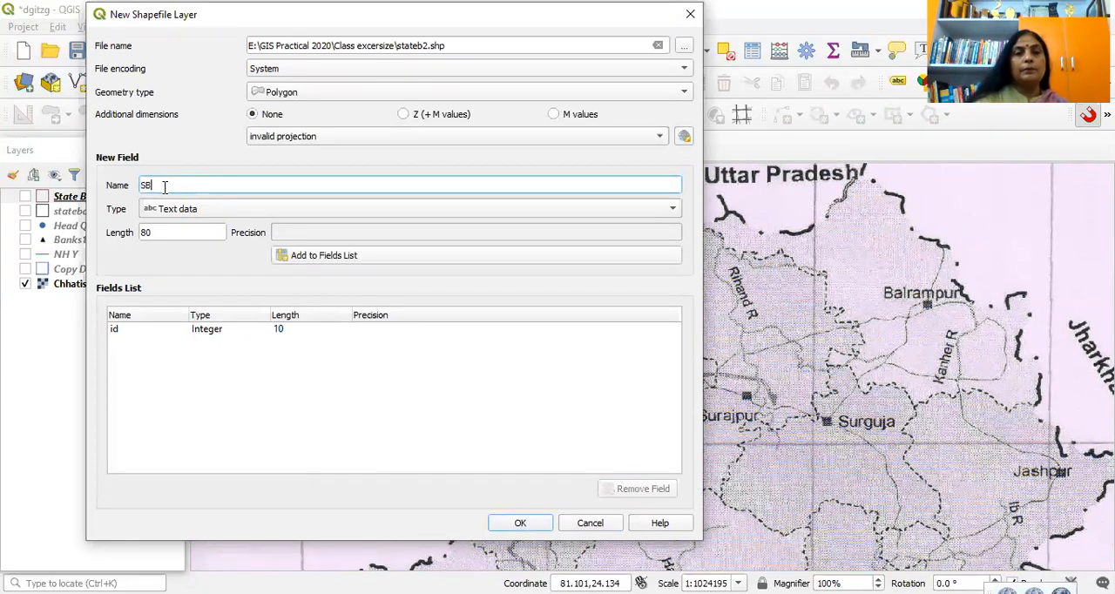
click(331, 256)
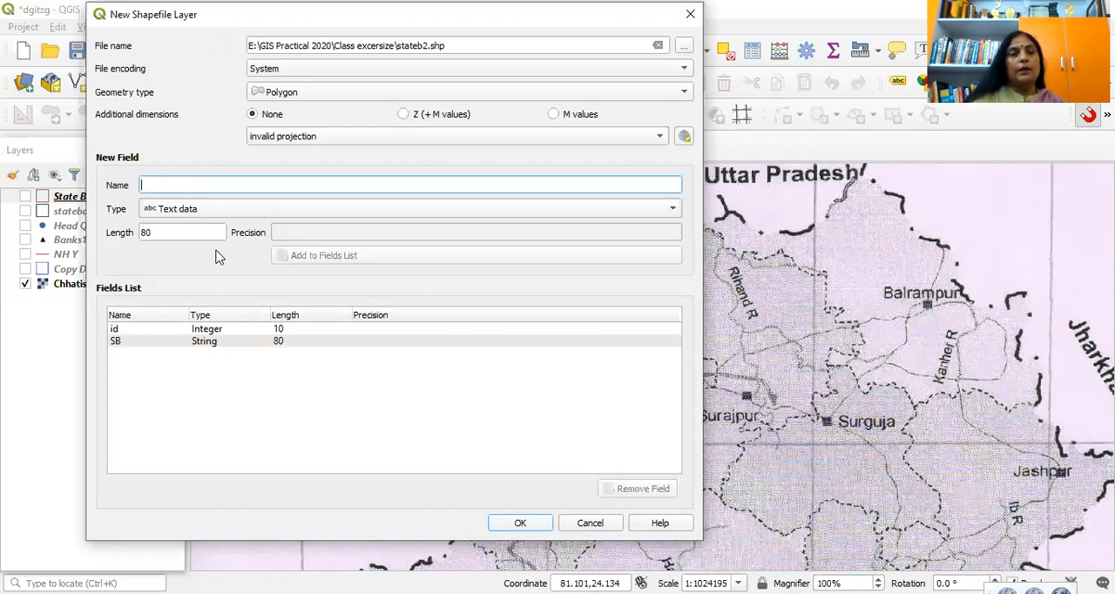
Step: Create the shapefile layer with the WGS 84 (EPSG:4326) coordinate reference system
key(Return)
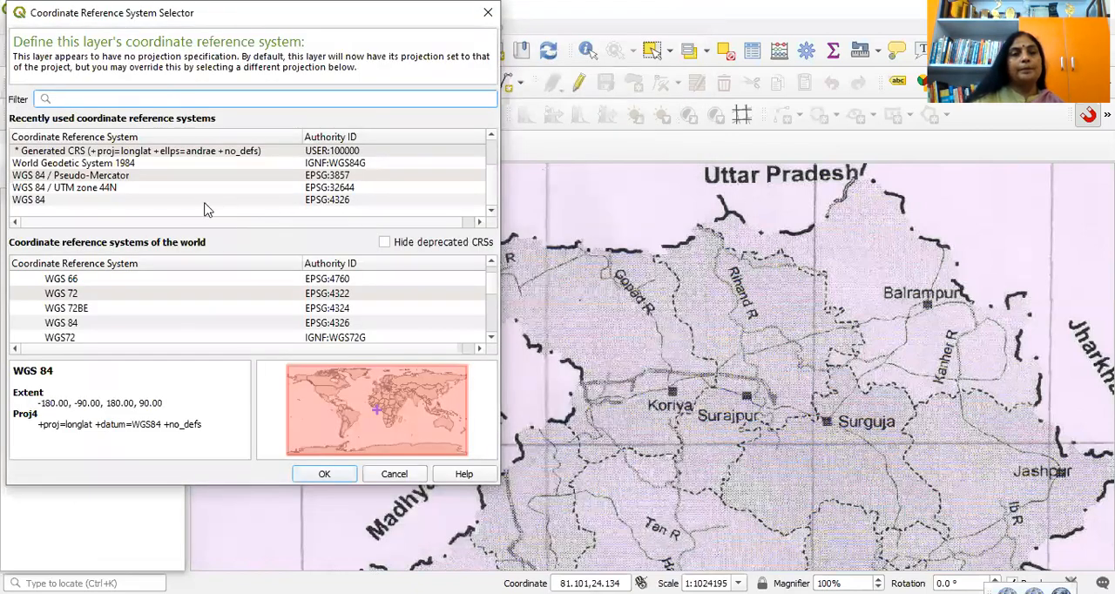
click(345, 203)
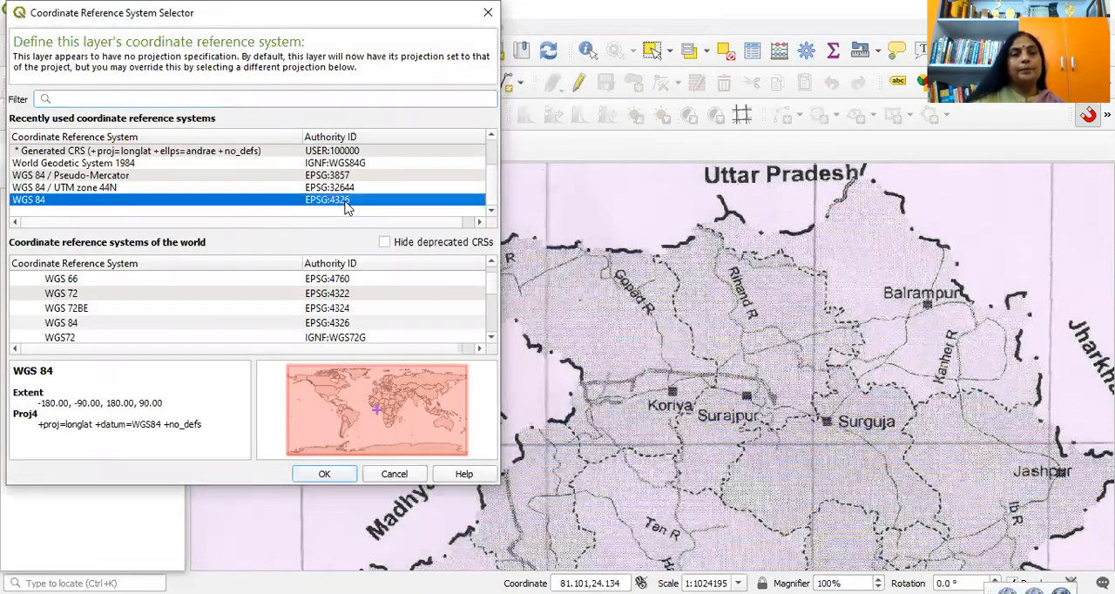
click(337, 476)
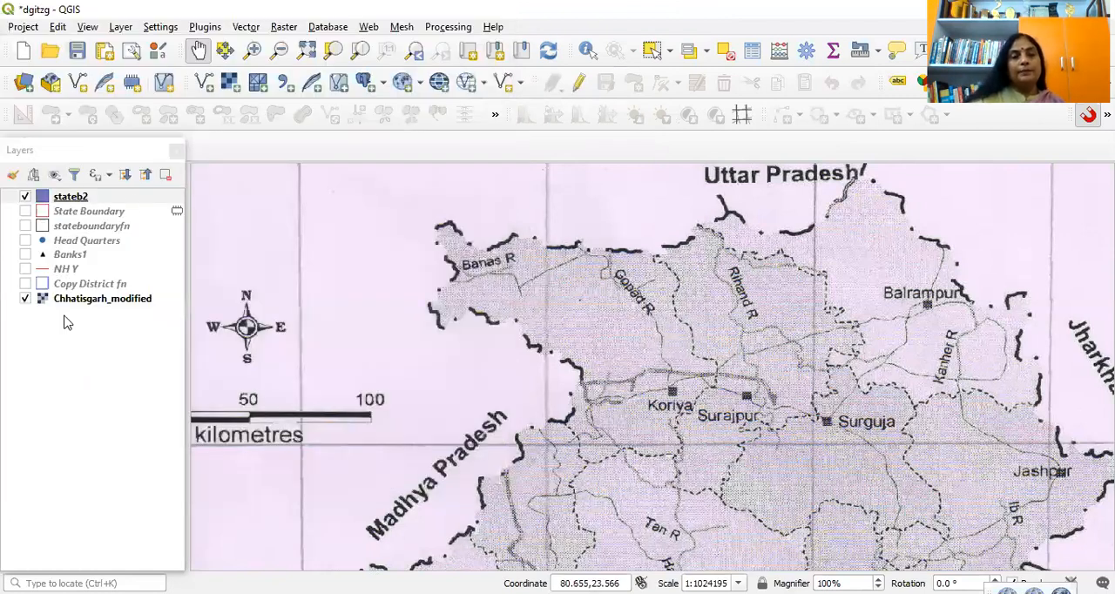
Step: Hide the Chhatisgarh_modified map and turn on editing for the stateb2 layer
click(30, 305)
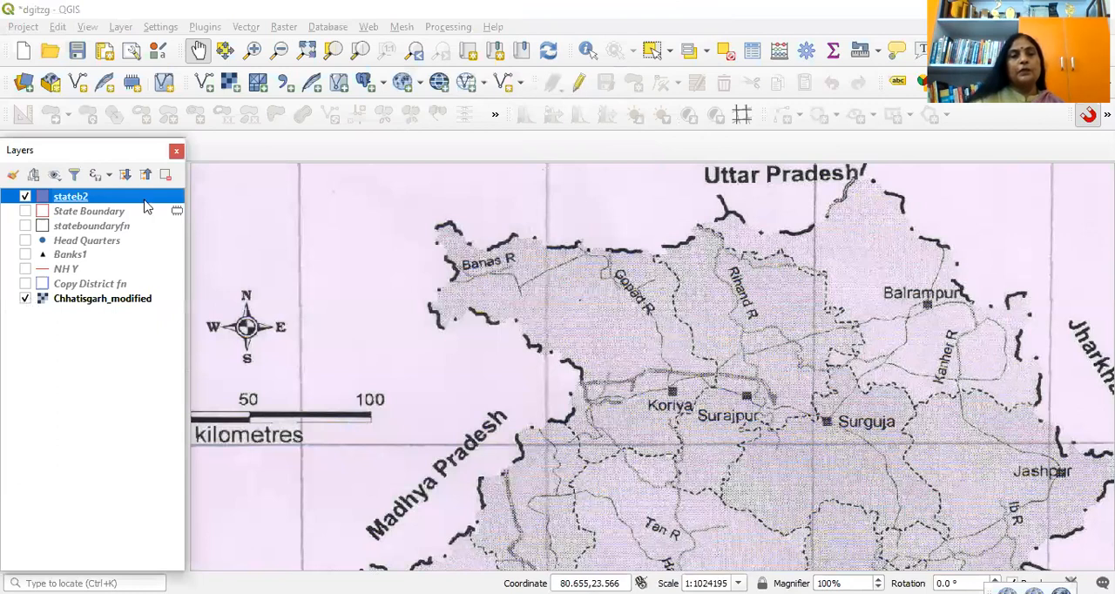
click(24, 298)
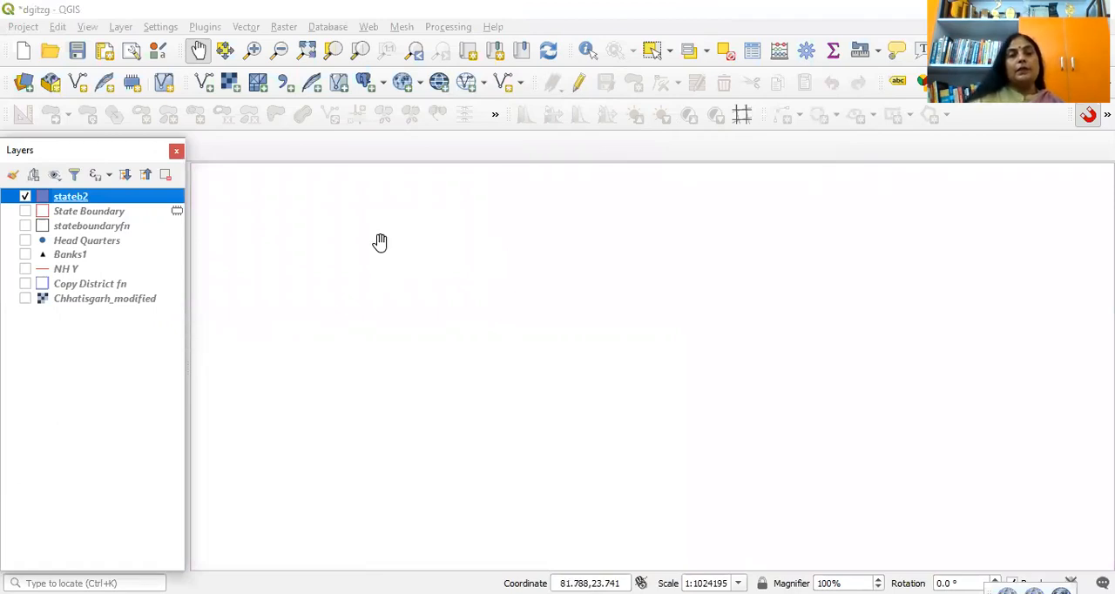
click(580, 83)
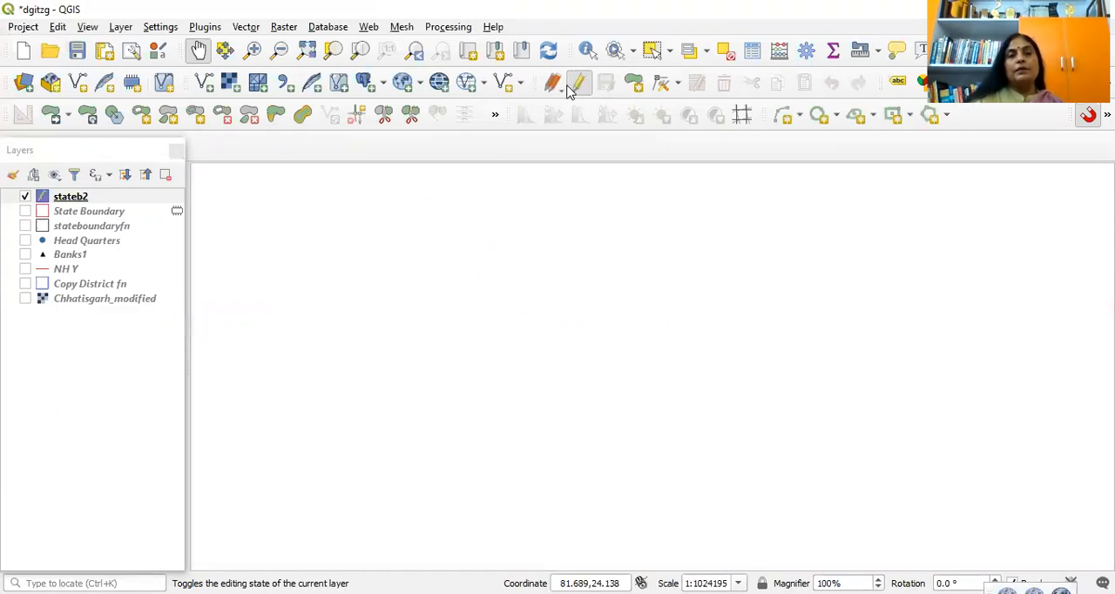
click(50, 115)
click(383, 117)
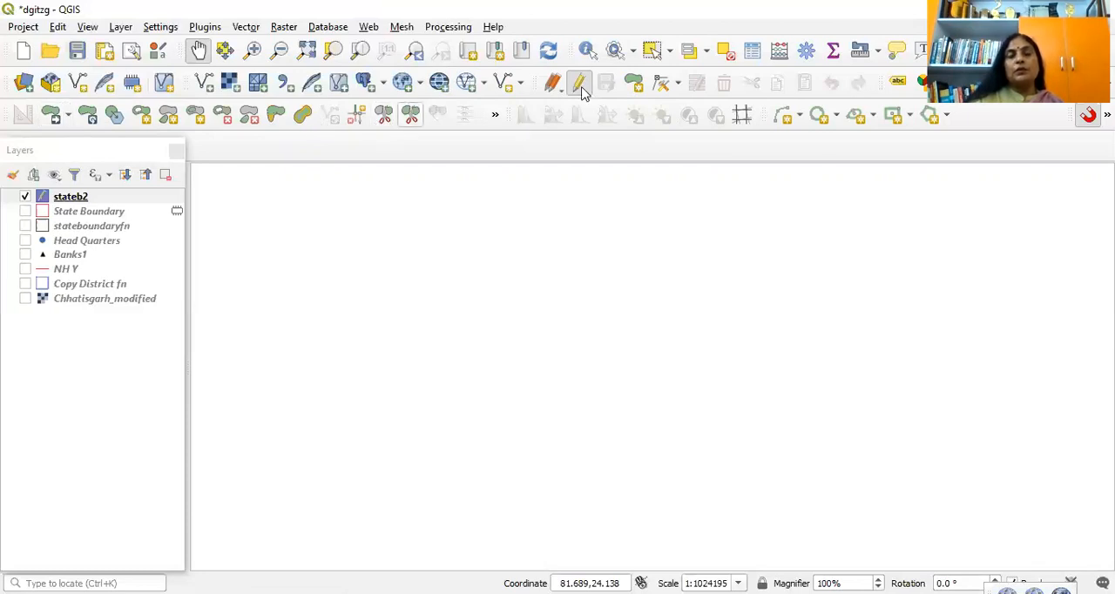
Step: Draw an irregular practice polygon with 13 vertices on the empty canvas in the stateb2 layer
click(635, 88)
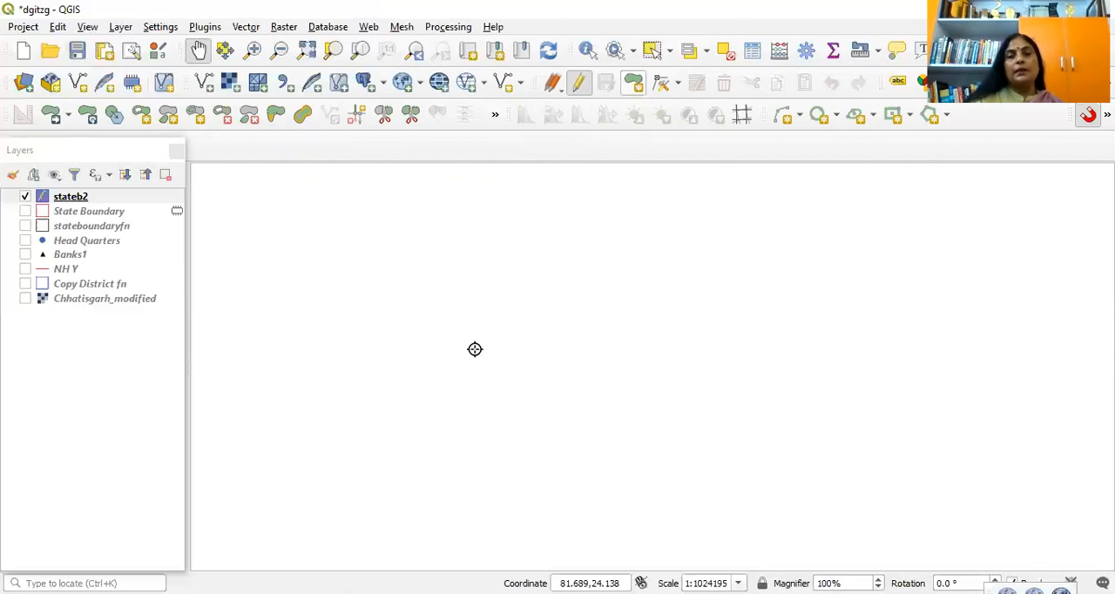
click(483, 331)
click(574, 270)
click(665, 315)
click(723, 377)
click(650, 453)
click(548, 431)
click(579, 369)
click(490, 378)
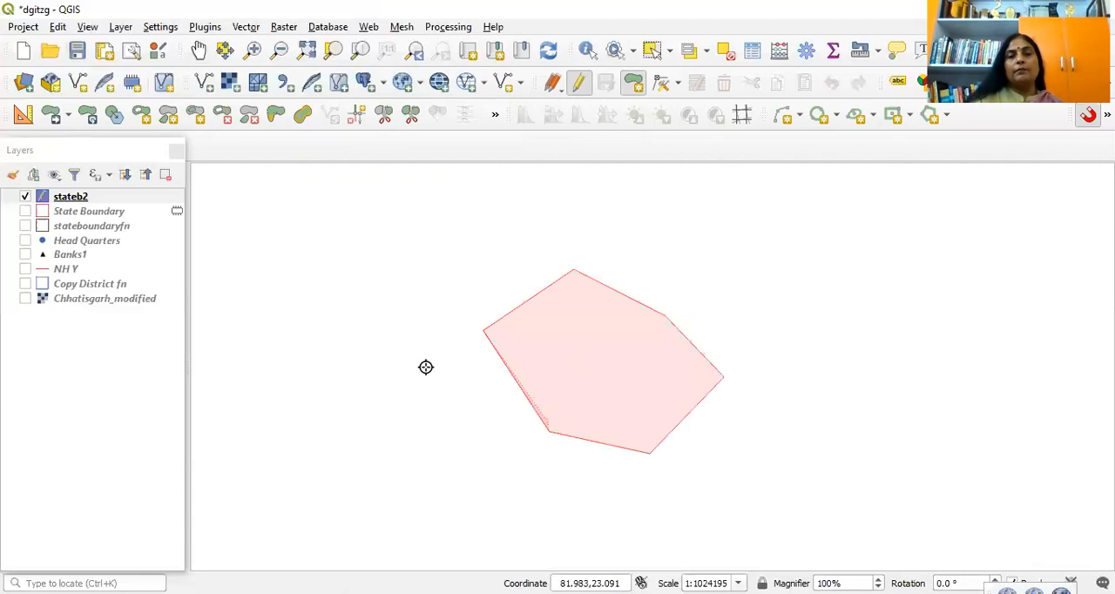
click(399, 336)
click(397, 259)
click(441, 253)
click(432, 297)
click(453, 334)
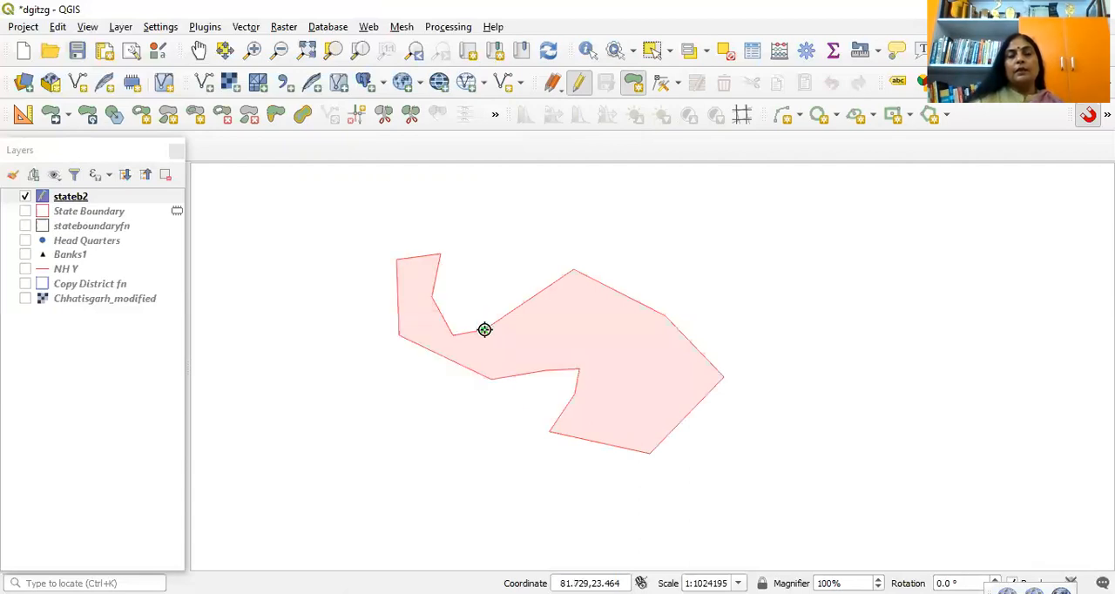
Step: Finish the practice polygon with id 1 and the SB attribute left empty
right_click(688, 214)
click(607, 125)
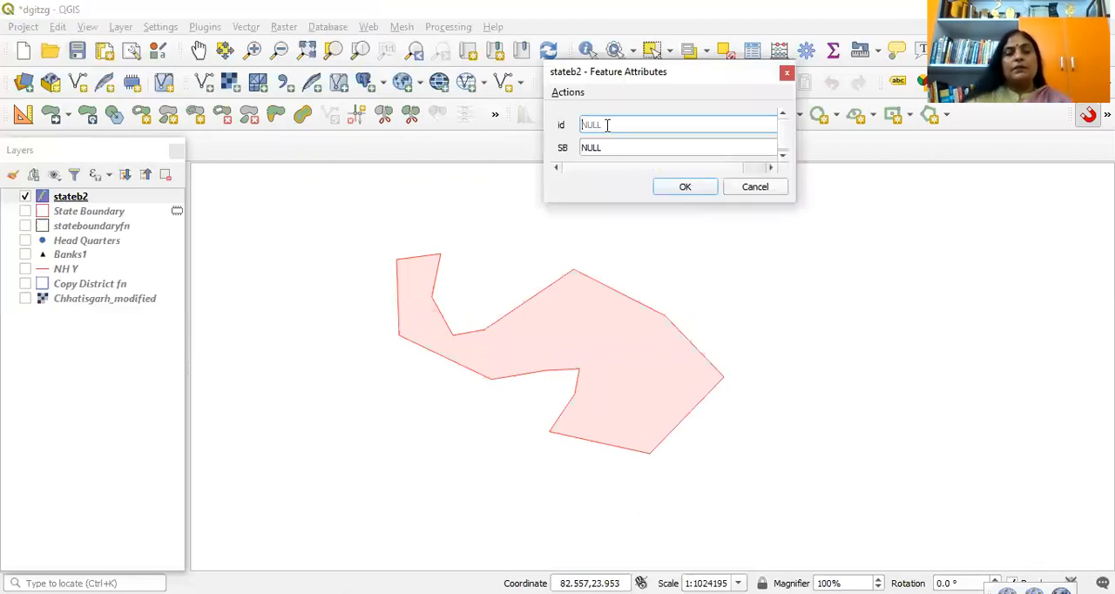
text(1)
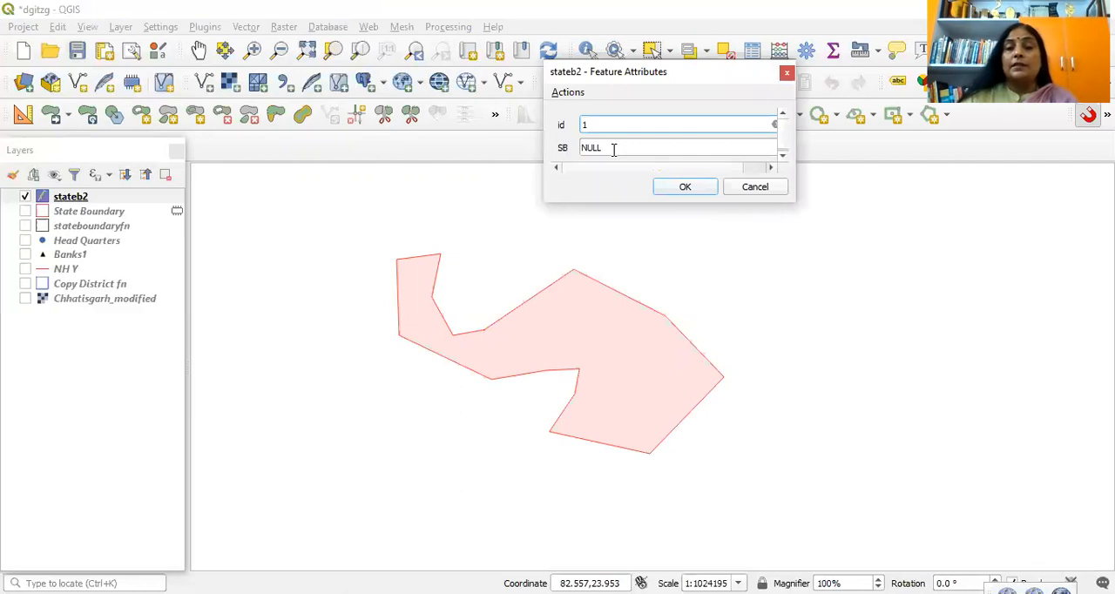
click(614, 149)
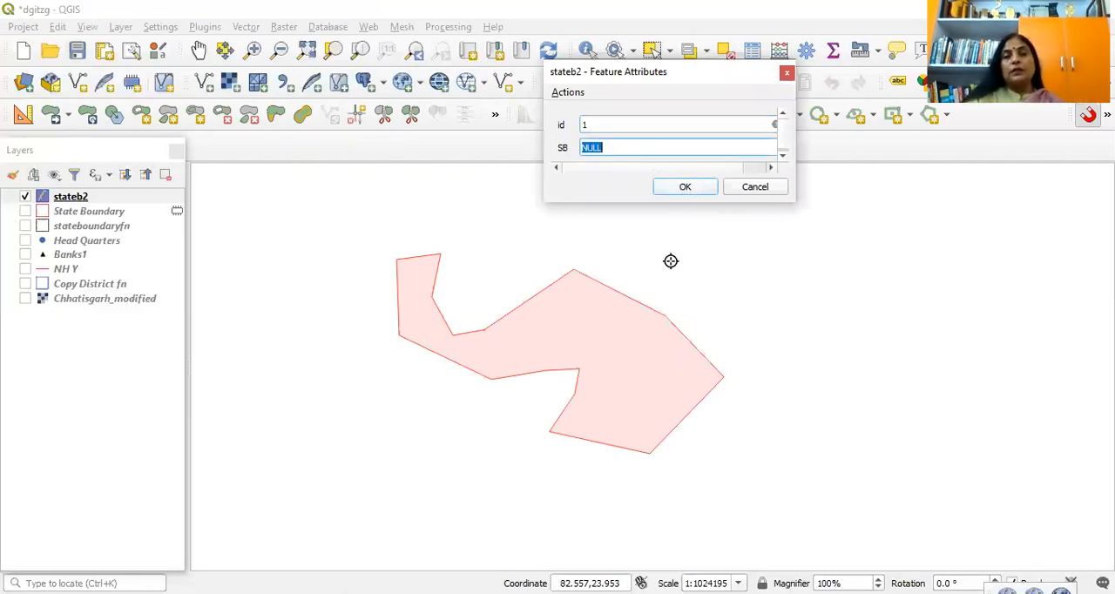
key(Return)
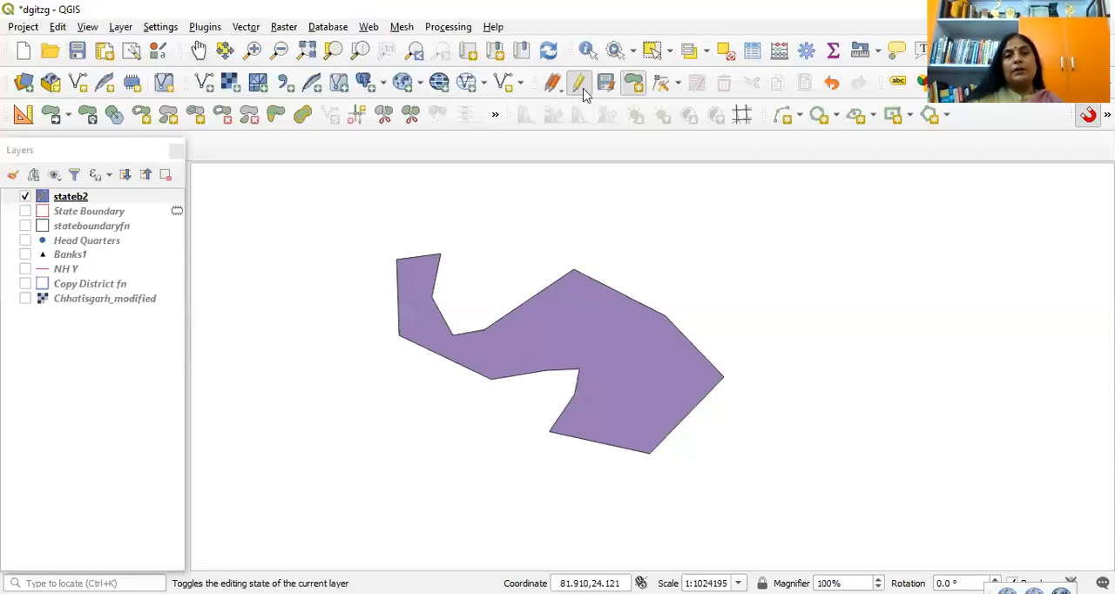
Step: Select the practice polygon in stateb2, delete it, and clear the selection
click(651, 49)
click(590, 428)
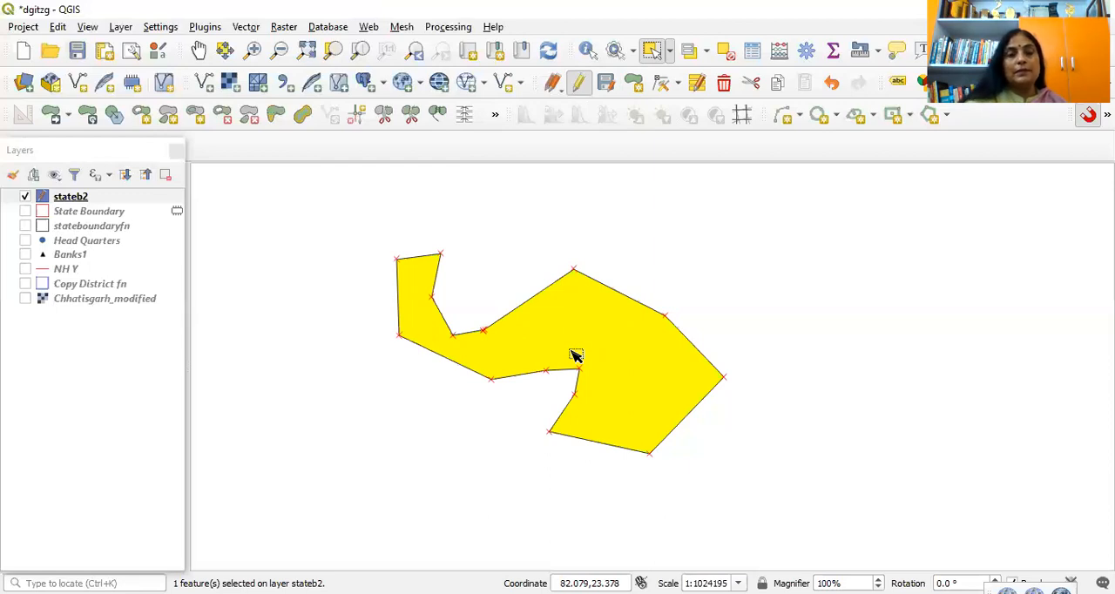
key(Delete)
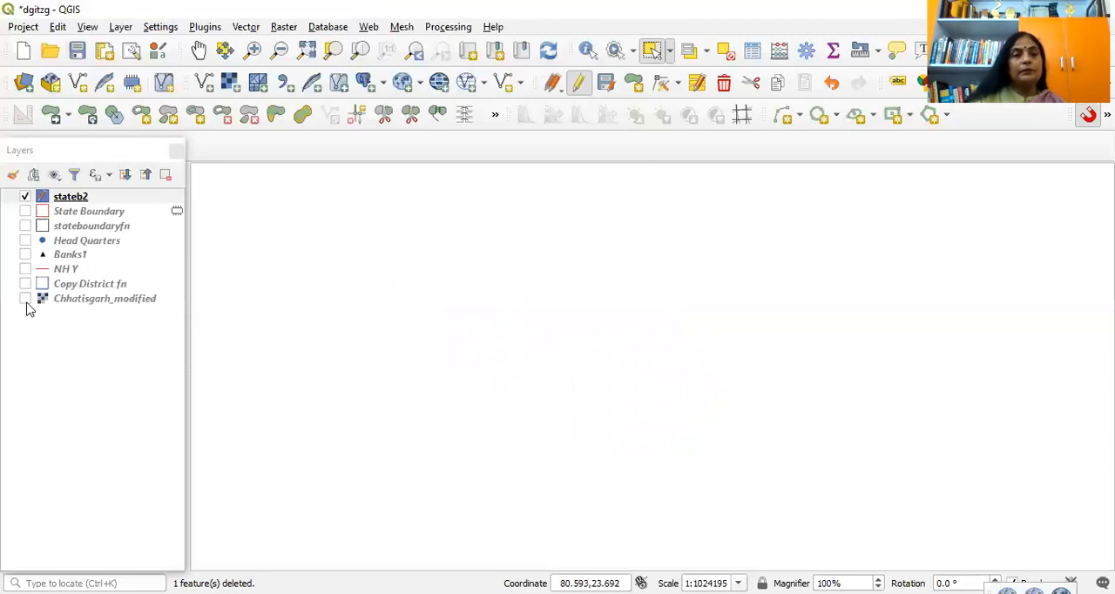
click(727, 59)
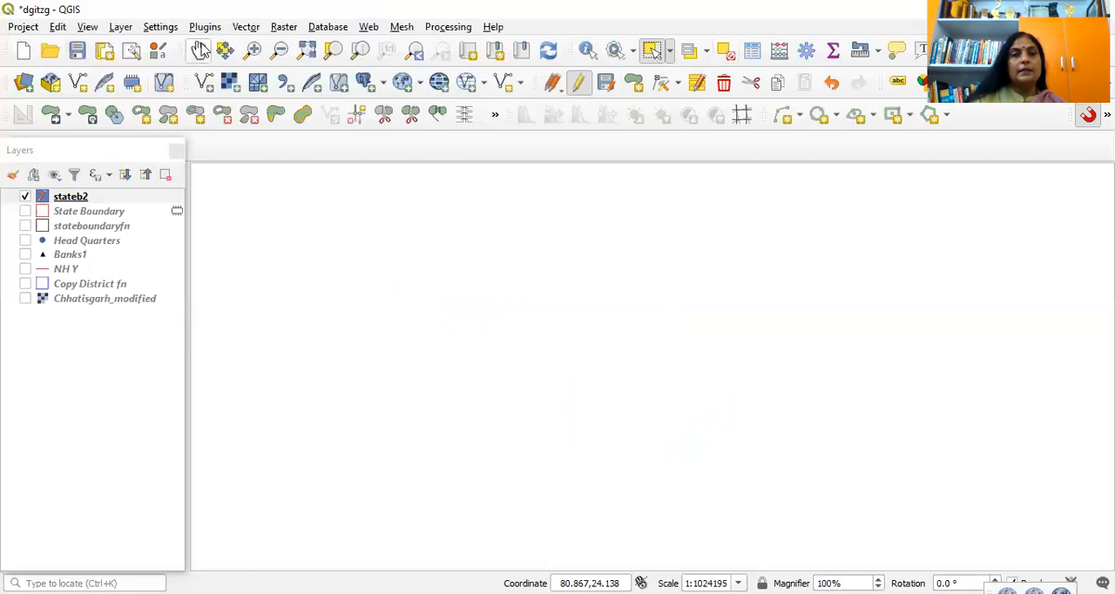
Step: Show the Chhatisgarh_modified map and start adding a polygon feature to stateb2 along the boundary west of Koriya
click(26, 299)
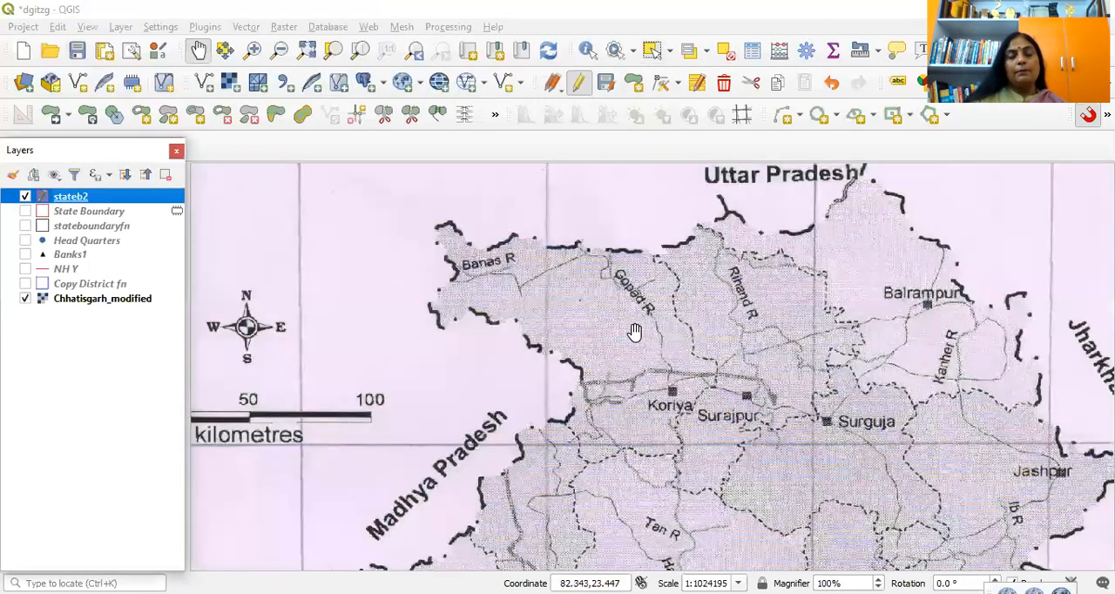
scroll(614, 335, up, 1)
scroll(607, 336, down, 1)
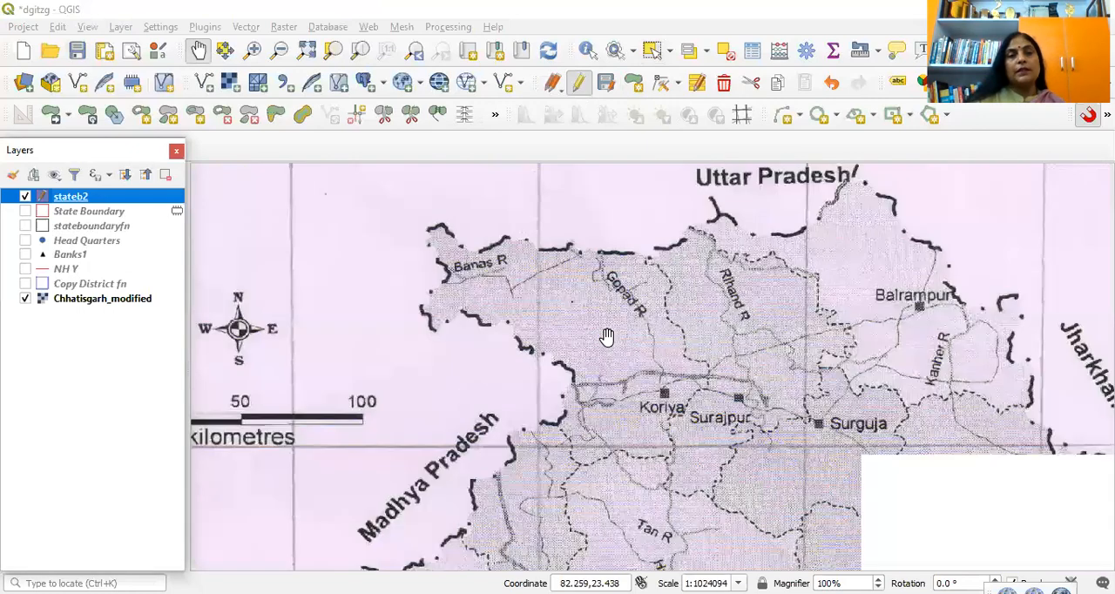
scroll(607, 319, up, 1)
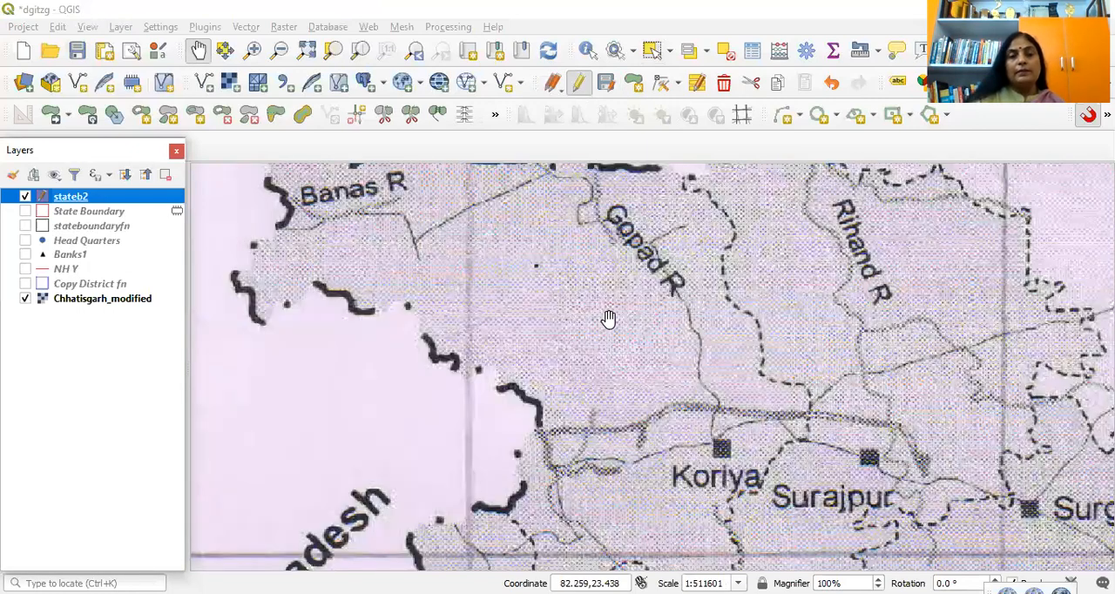
drag(273, 305, 301, 283)
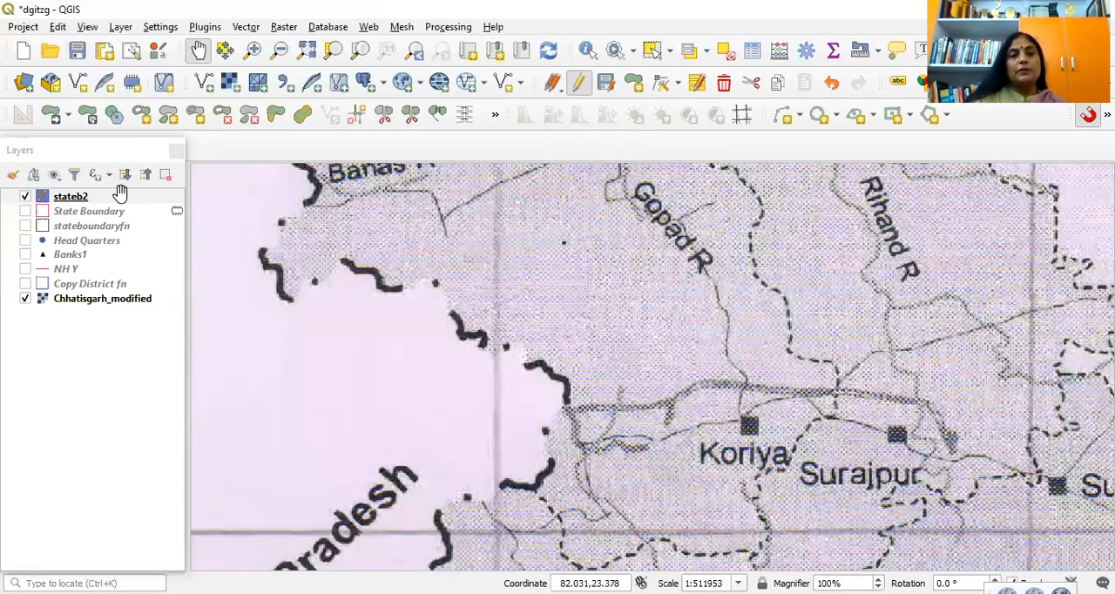
click(120, 194)
click(580, 85)
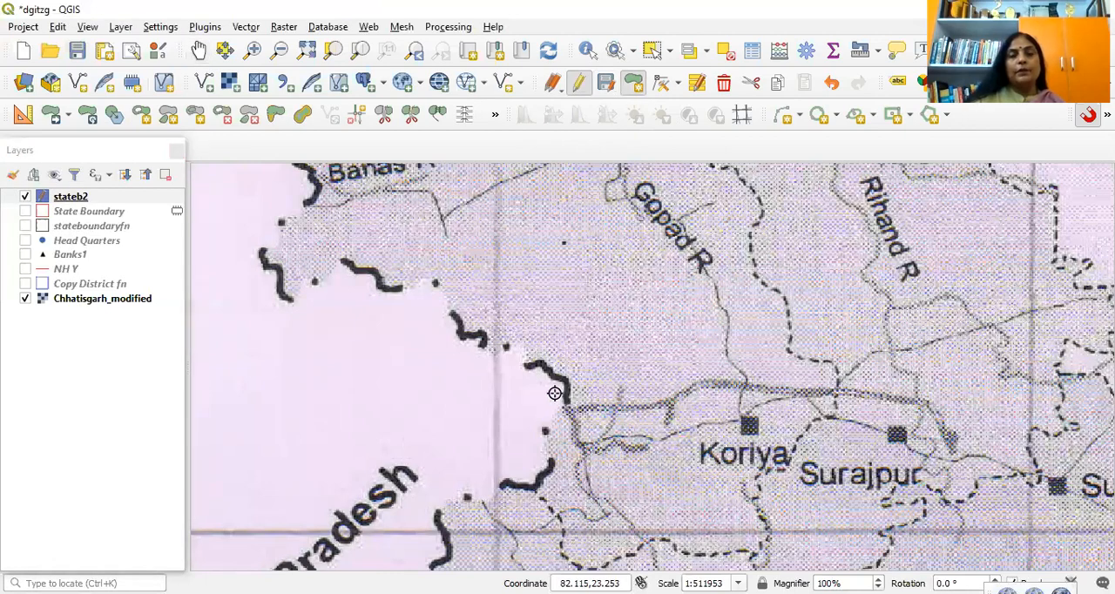
Step: Trace the thick boundary dash just west of Koriya with polygon vertices, continuing northwest past the dot to the next dash
scroll(555, 393, up, 2)
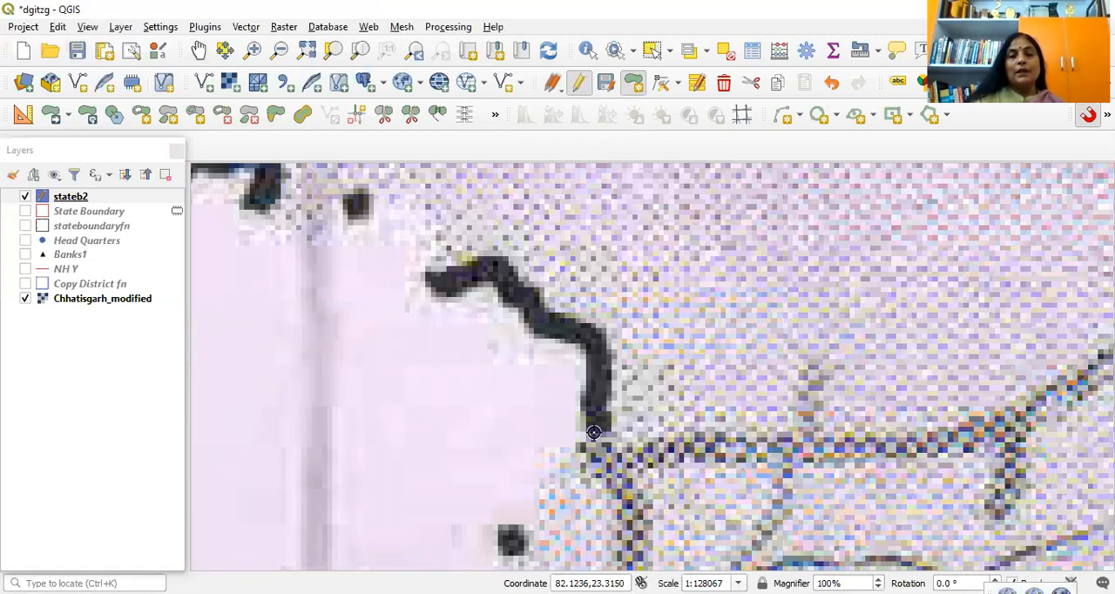
click(595, 403)
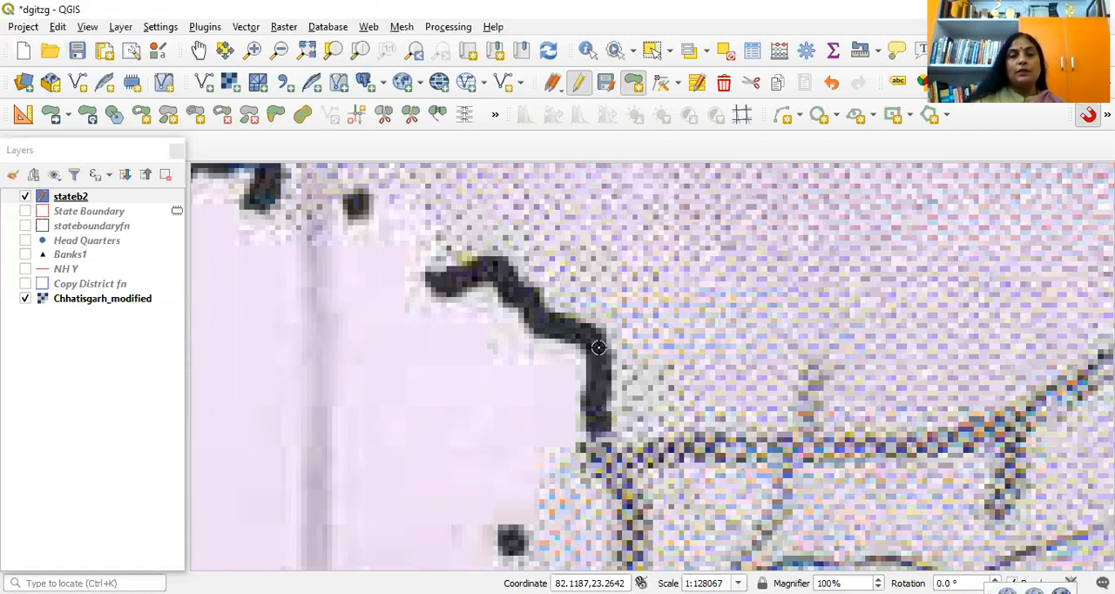
click(564, 325)
click(534, 307)
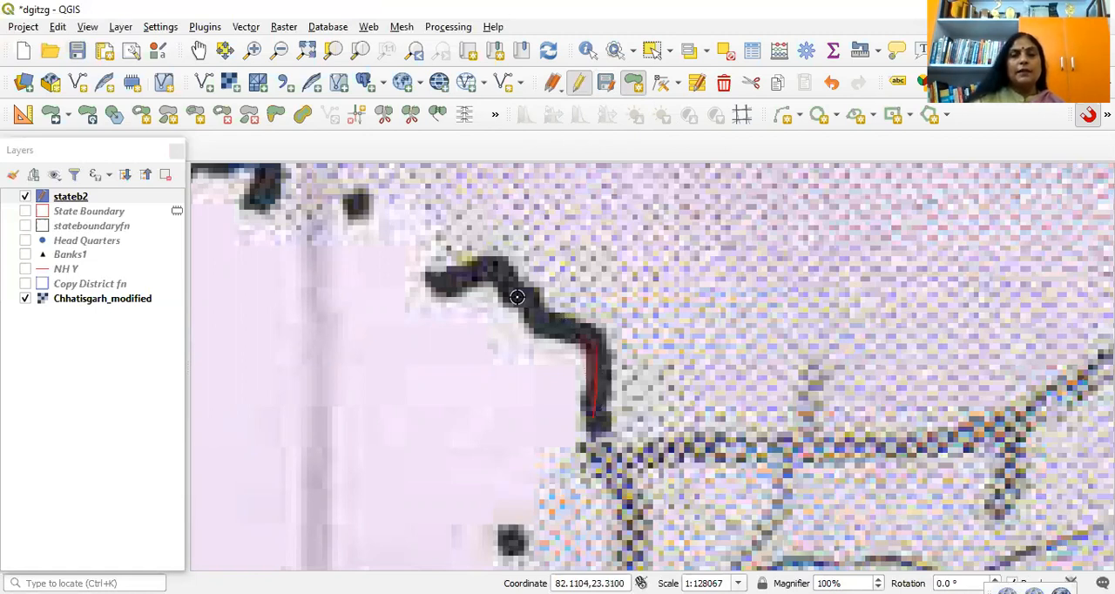
click(485, 268)
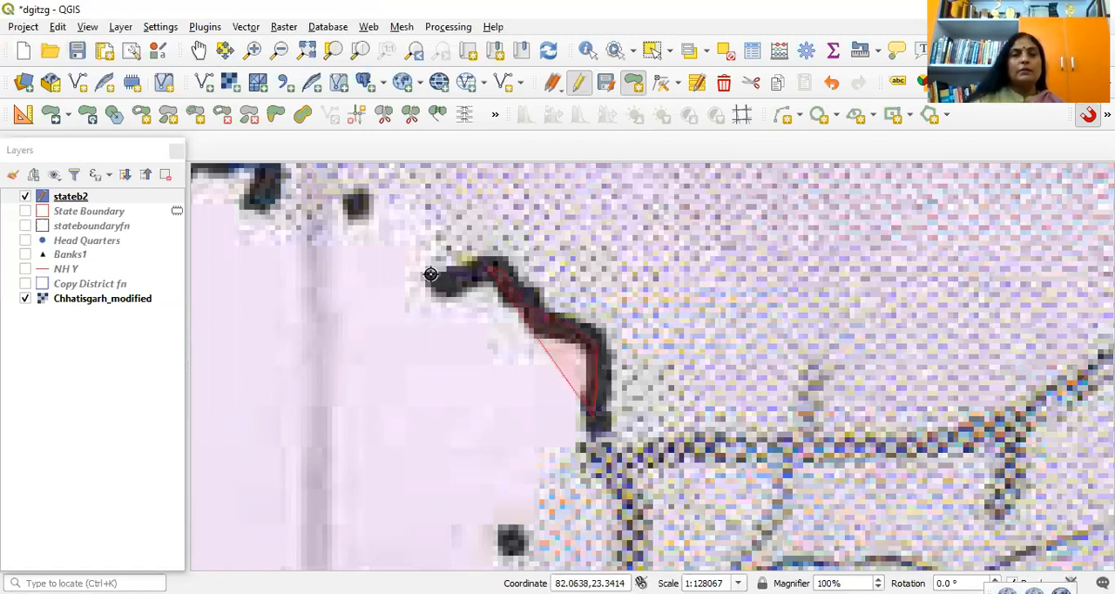
click(426, 278)
click(455, 229)
click(418, 186)
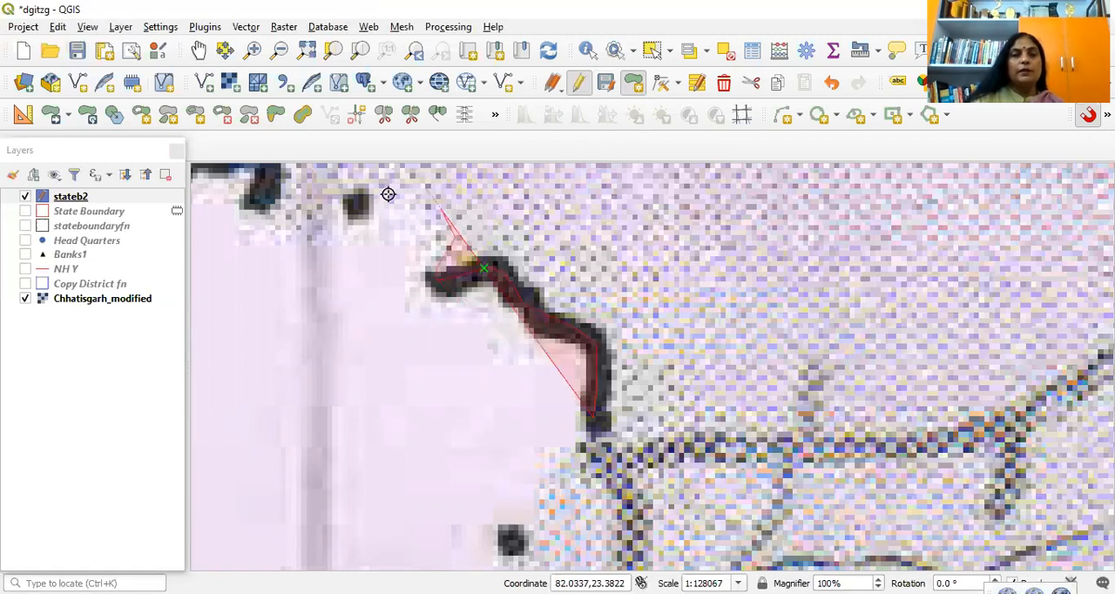
click(374, 203)
click(284, 212)
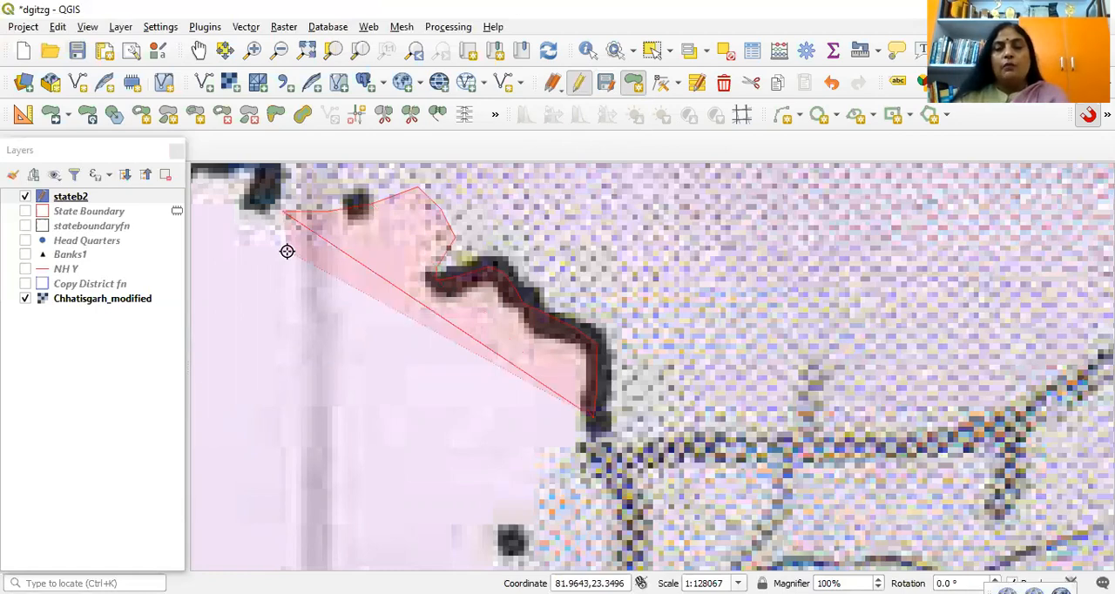
Step: Extend the polygon along the second boundary dash northwest of Koriya, up to the dash's northwestern end
key(Left)
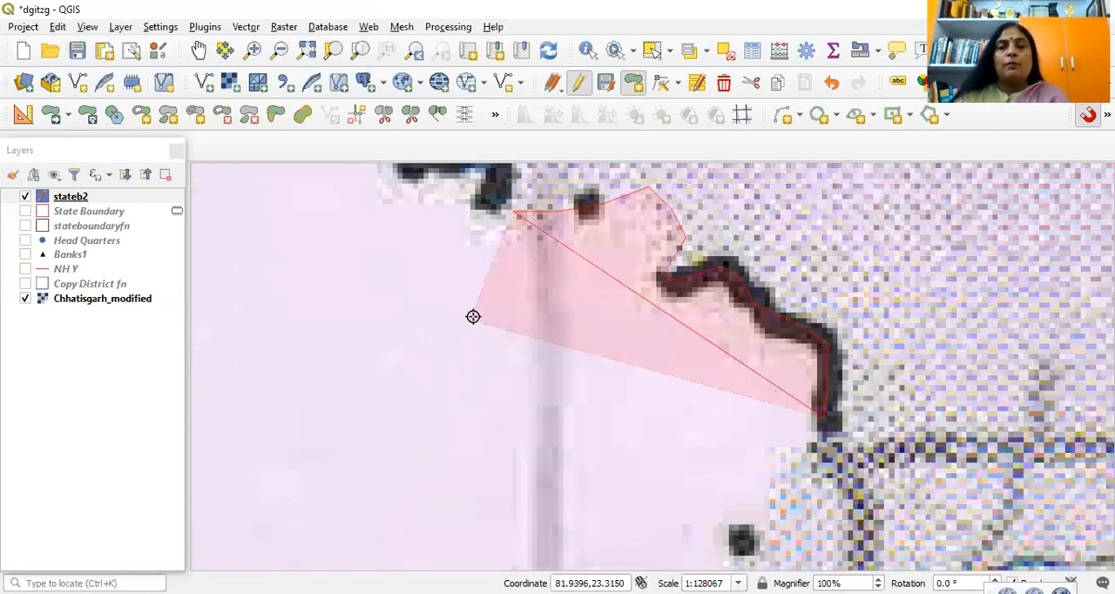
key(Up)
key(Up)
click(497, 359)
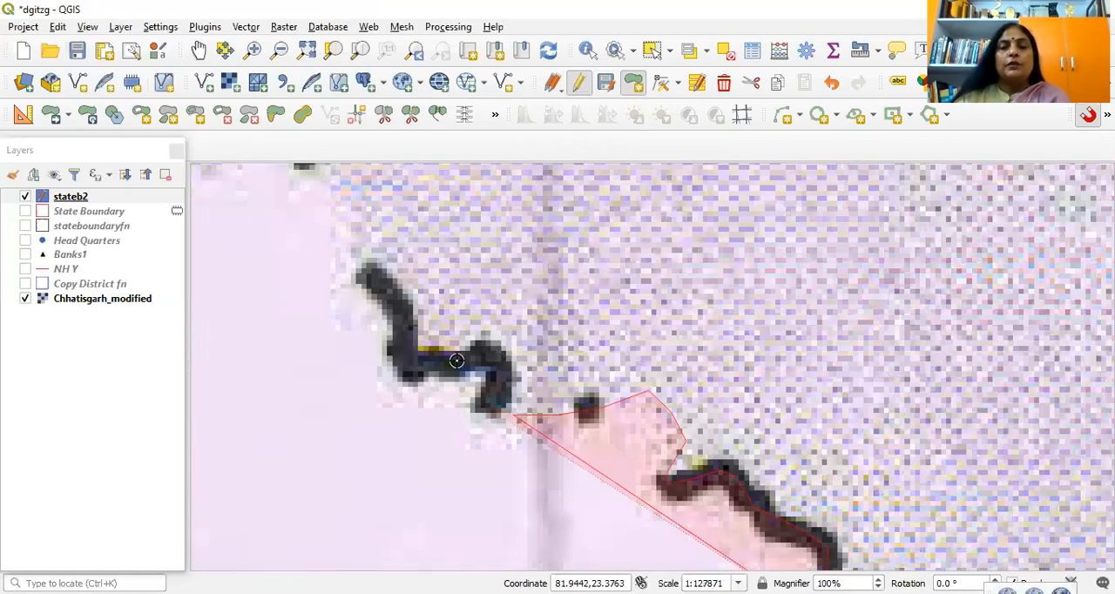
click(419, 365)
click(398, 303)
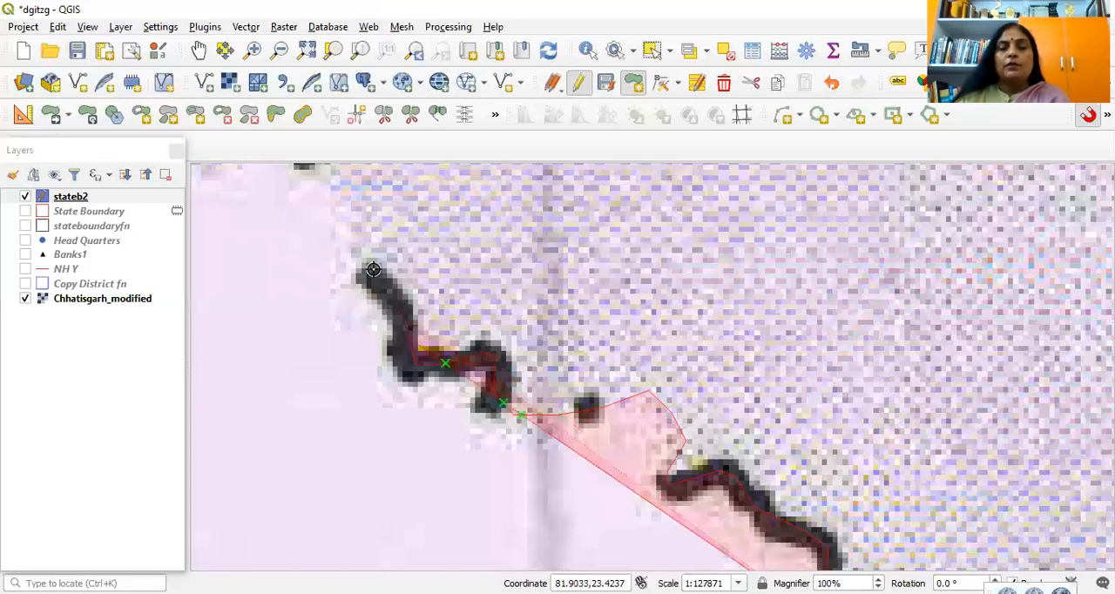
click(376, 271)
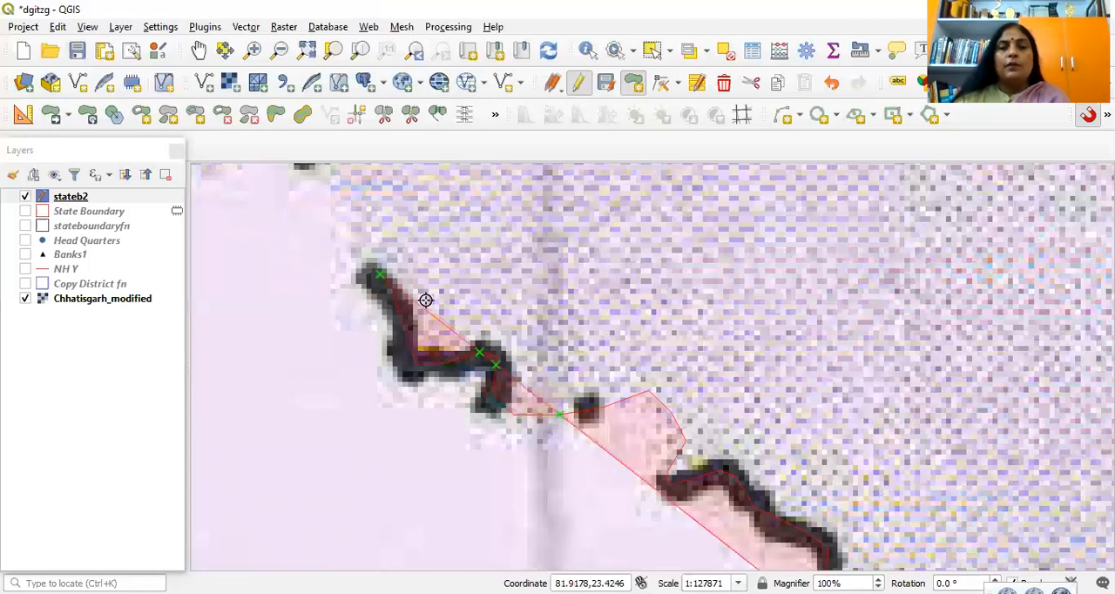
right_click(368, 265)
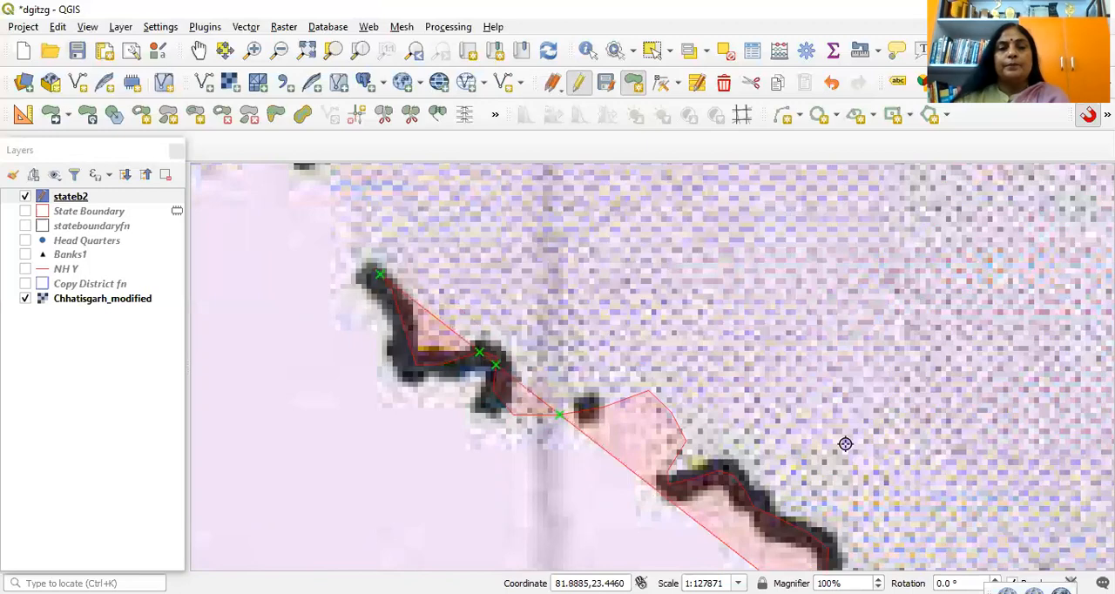
Step: Continue the polygon northwest past the next boundary dot, along the third thick dash, and on to the following dot
key(Left)
key(Left)
key(Up)
key(Up)
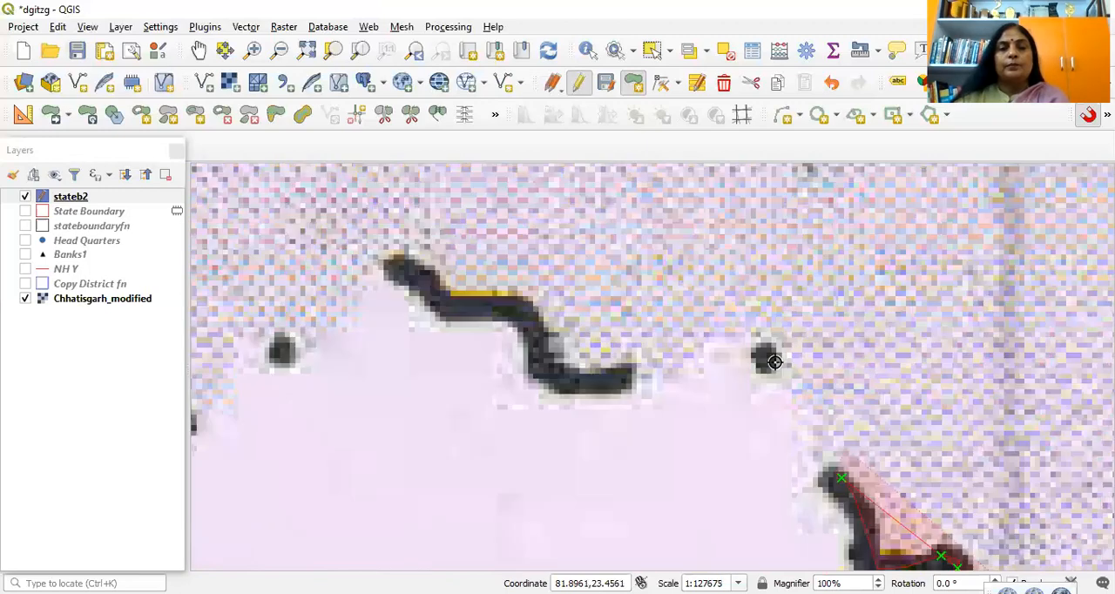
click(774, 363)
click(728, 335)
click(695, 334)
click(615, 379)
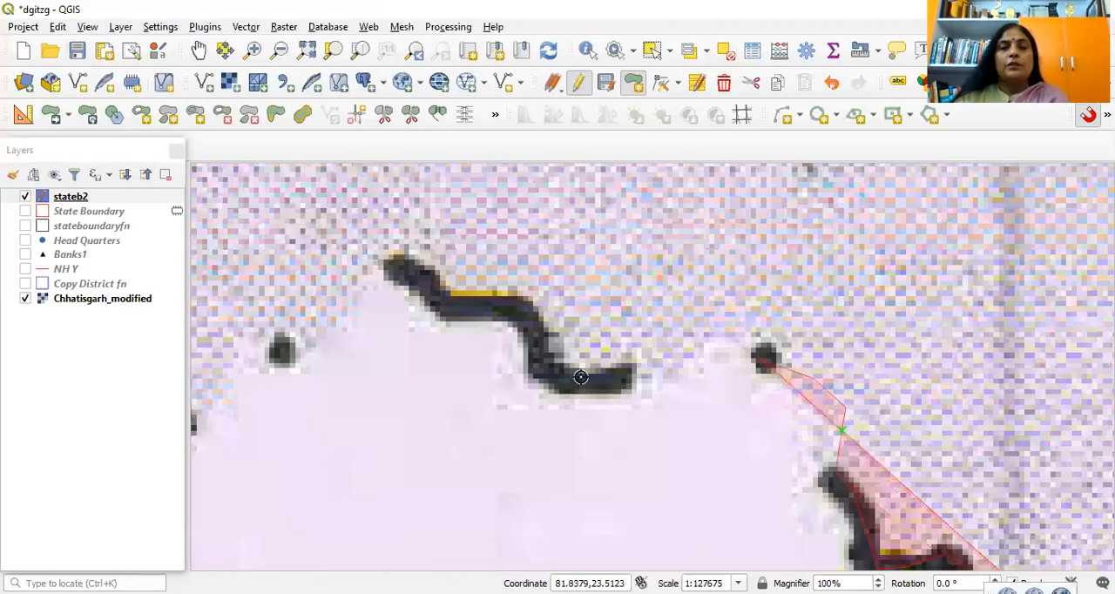
click(527, 317)
click(497, 309)
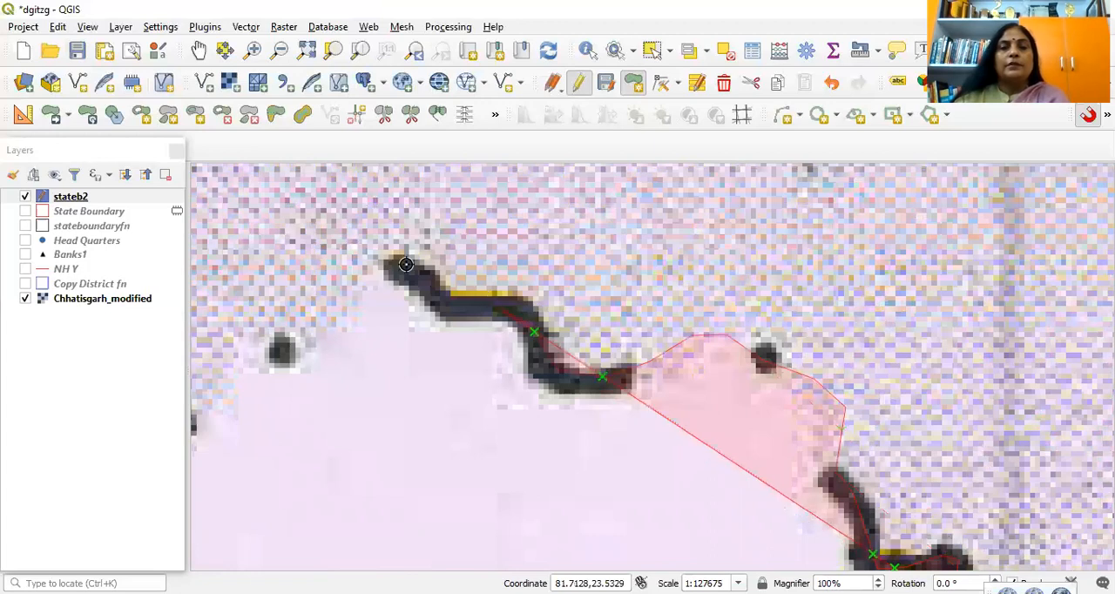
click(371, 277)
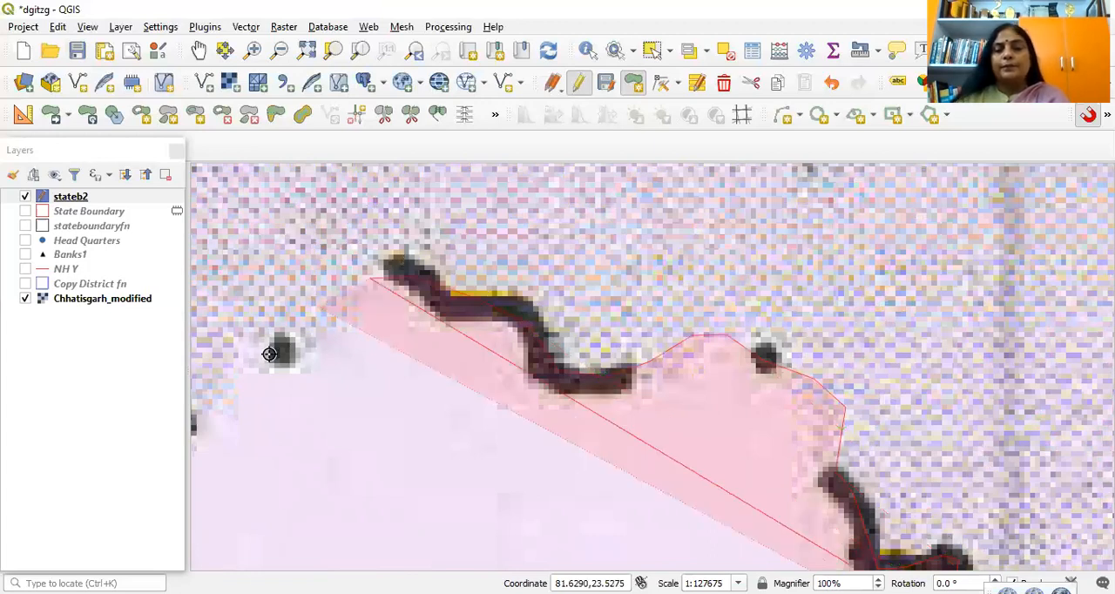
click(269, 354)
Step: Extend the polygon west past the boundary dot and along the fourth thick dash up to its northern end
key(Left)
key(Left)
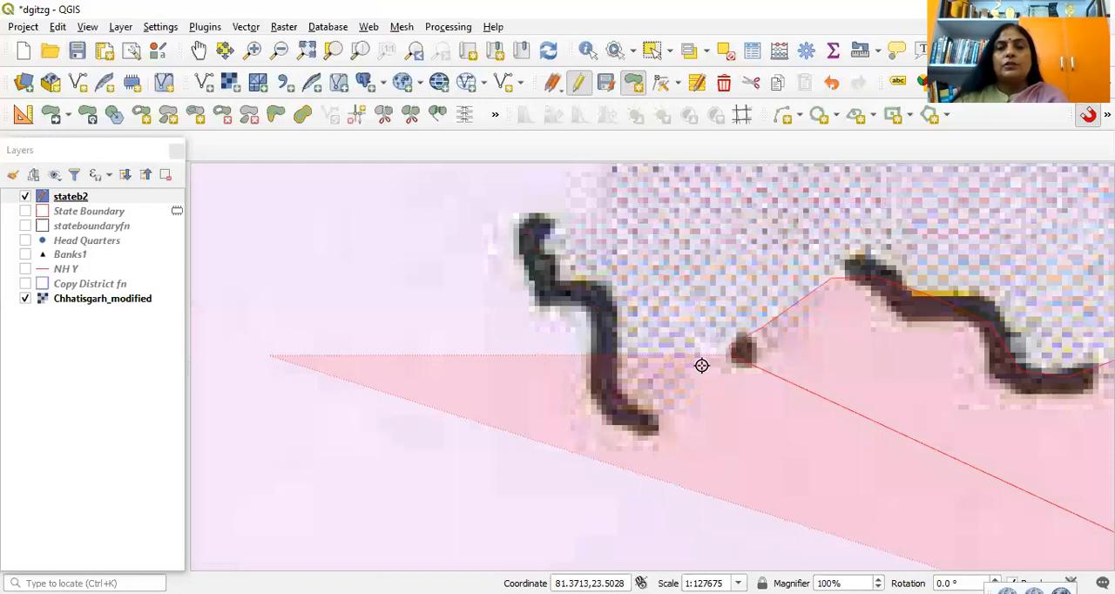
click(695, 366)
click(650, 424)
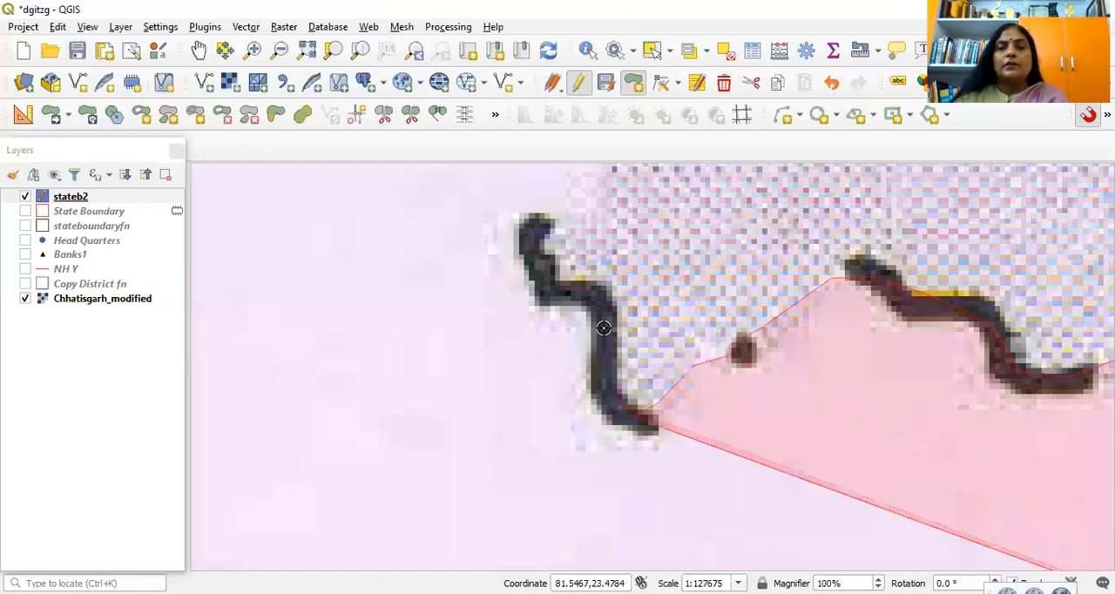
click(550, 294)
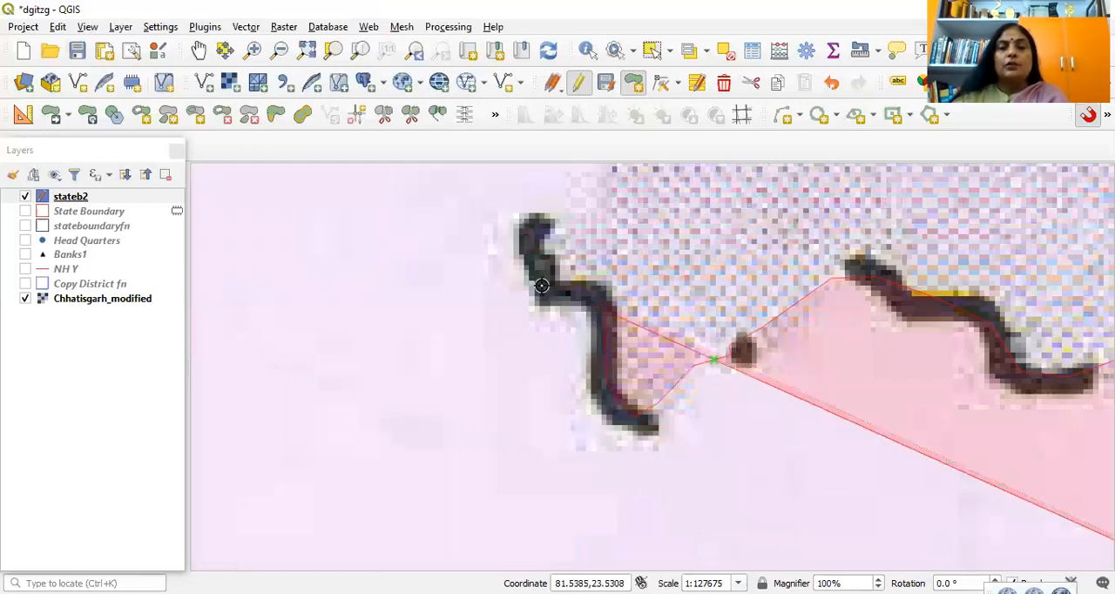
click(533, 223)
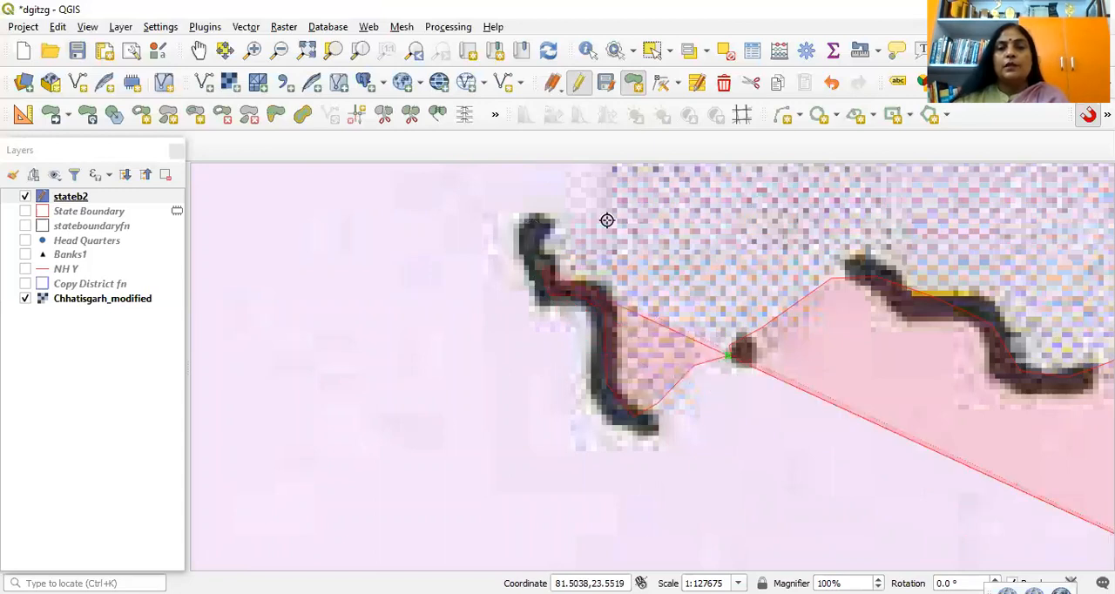
click(641, 185)
key(Up)
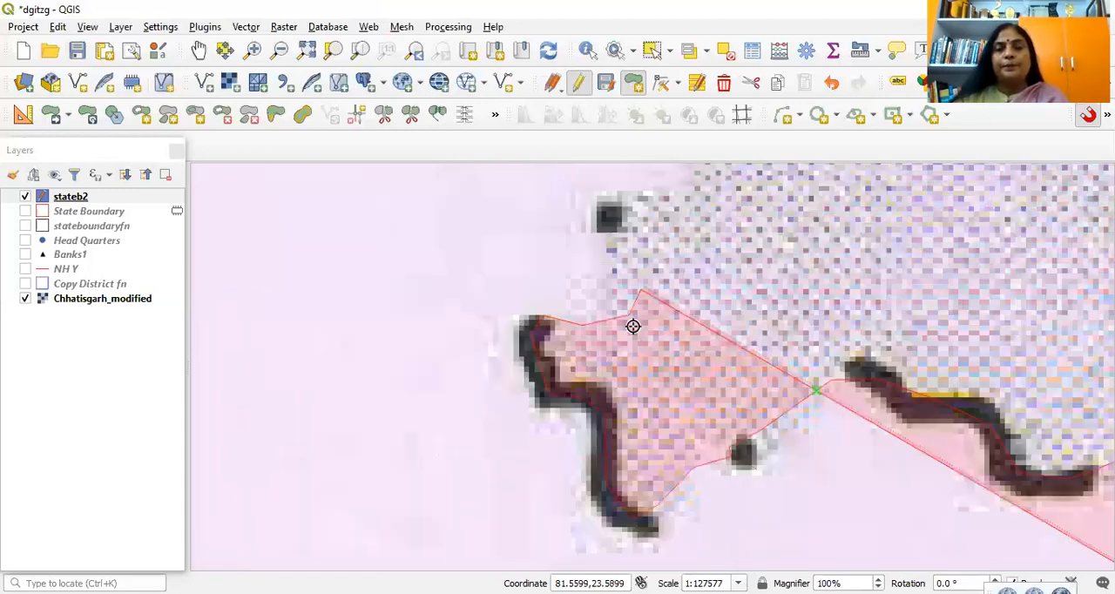
key(Up)
click(626, 362)
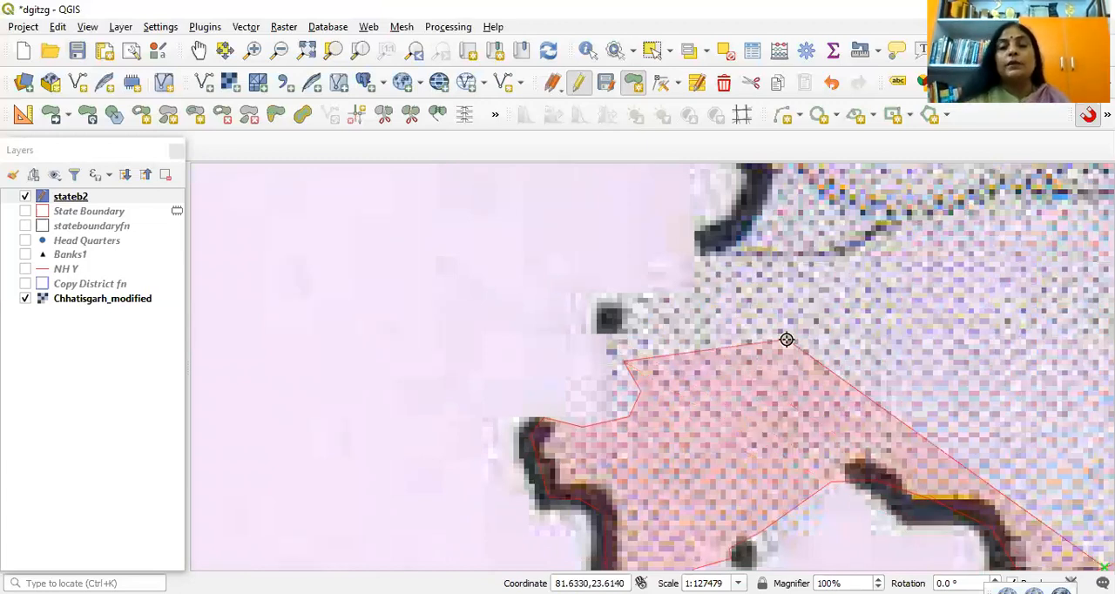
key(BackSpace)
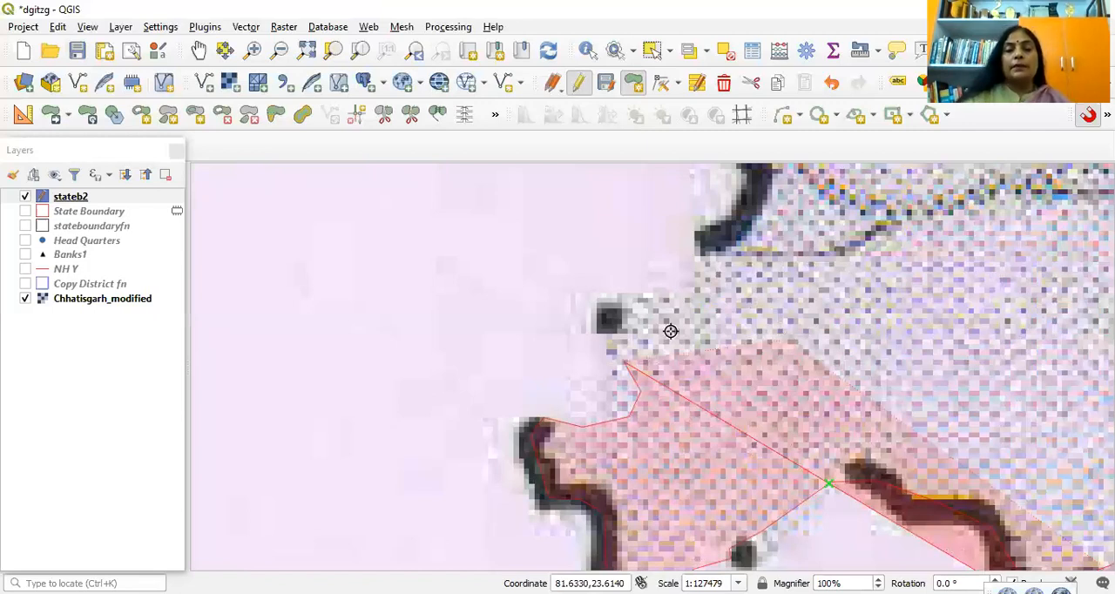
key(BackSpace)
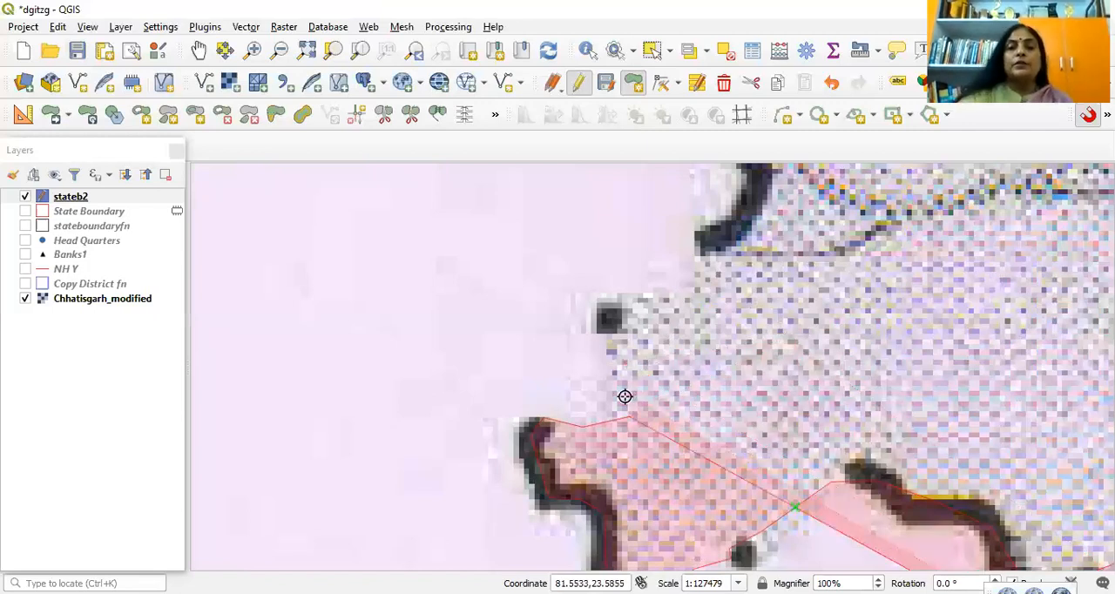
key(BackSpace)
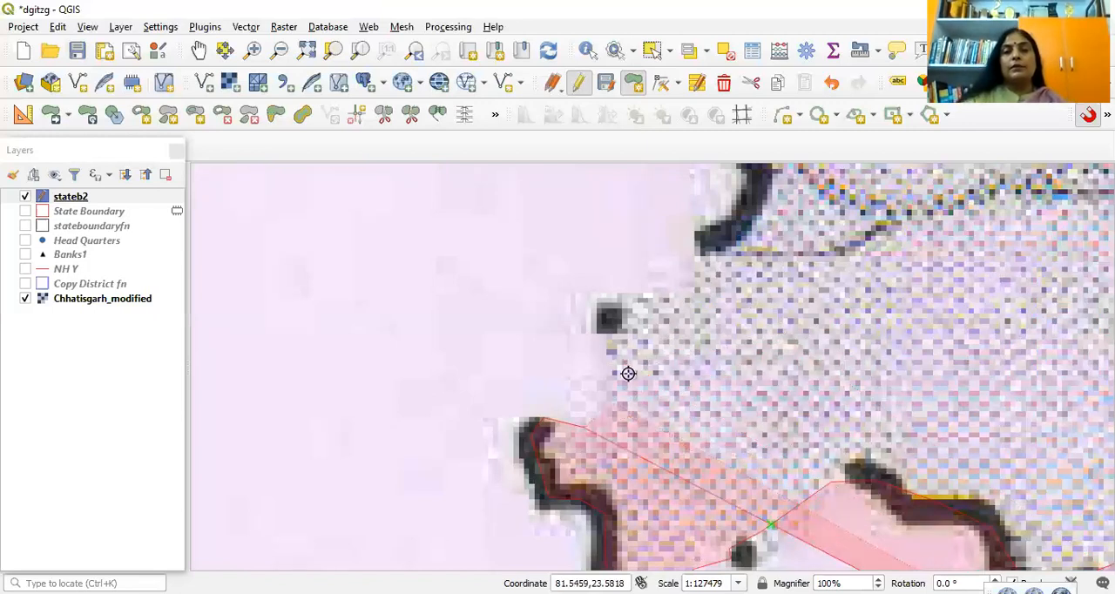
Step: Continue the polygon north to the next boundary dot, then northeast onto the lower half of the curved dash southwest of Banas R
click(610, 319)
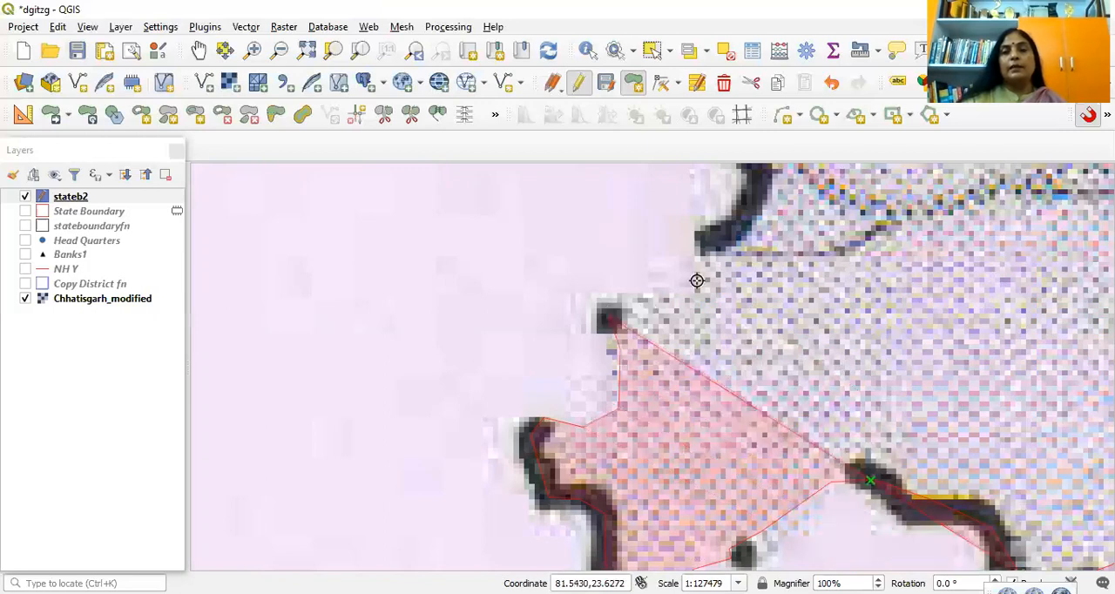
click(689, 294)
click(697, 282)
click(704, 253)
click(745, 221)
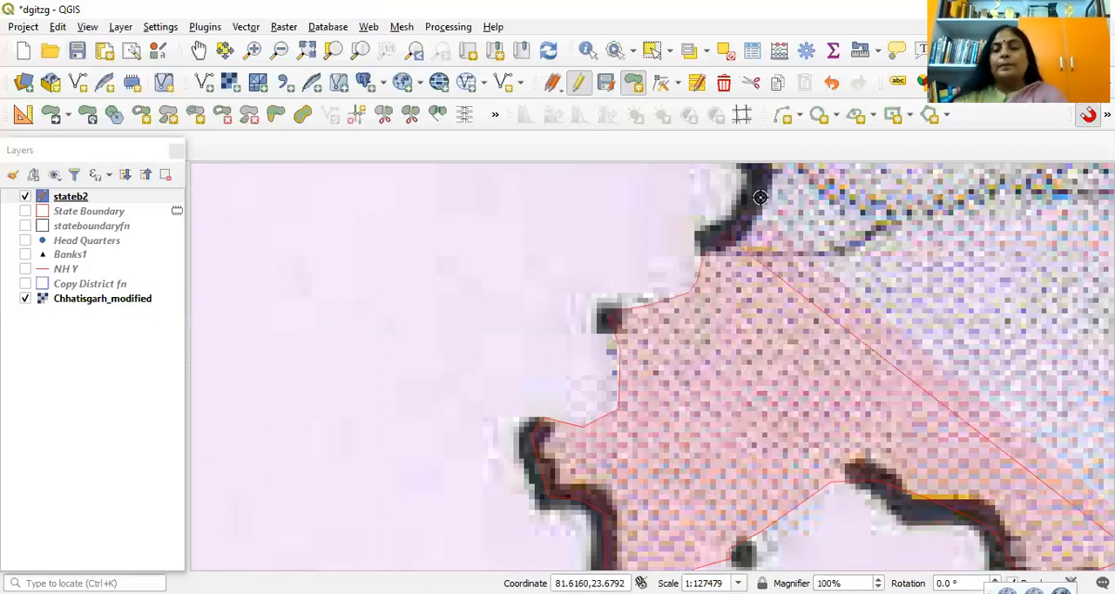
click(764, 202)
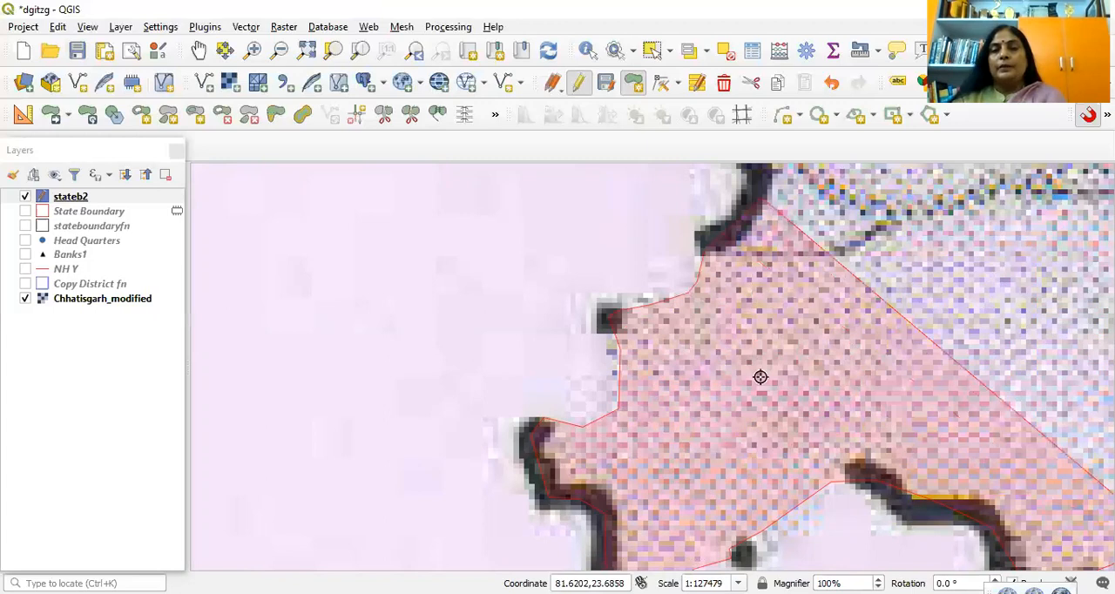
Step: Trace the upper half of the curved dash west of Banas R and continue just beyond its northern end
key(Up)
key(Up)
click(760, 377)
click(723, 335)
click(686, 293)
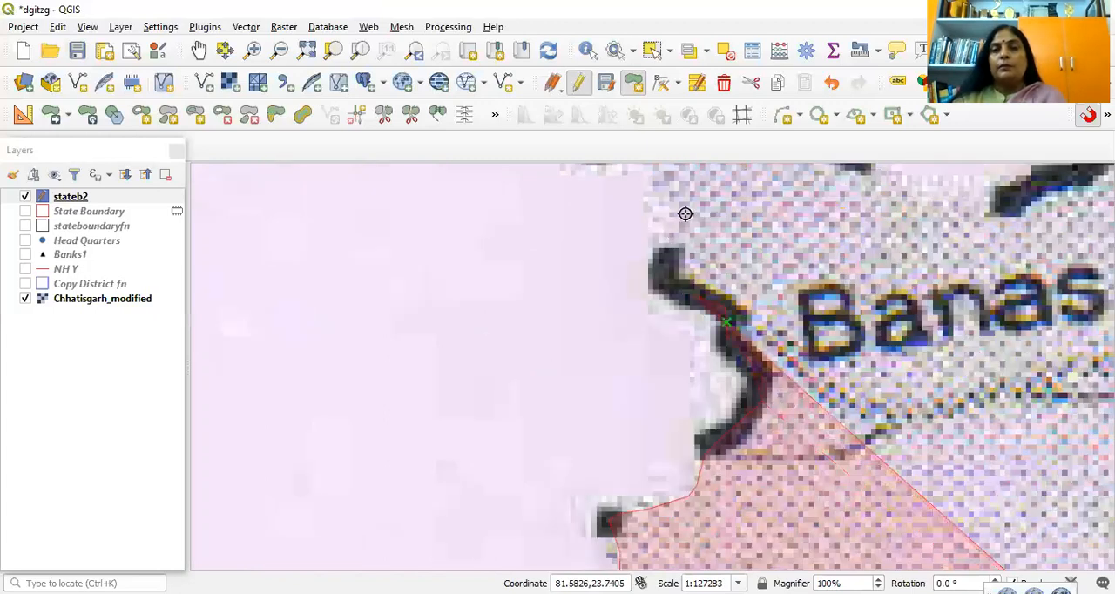
click(686, 213)
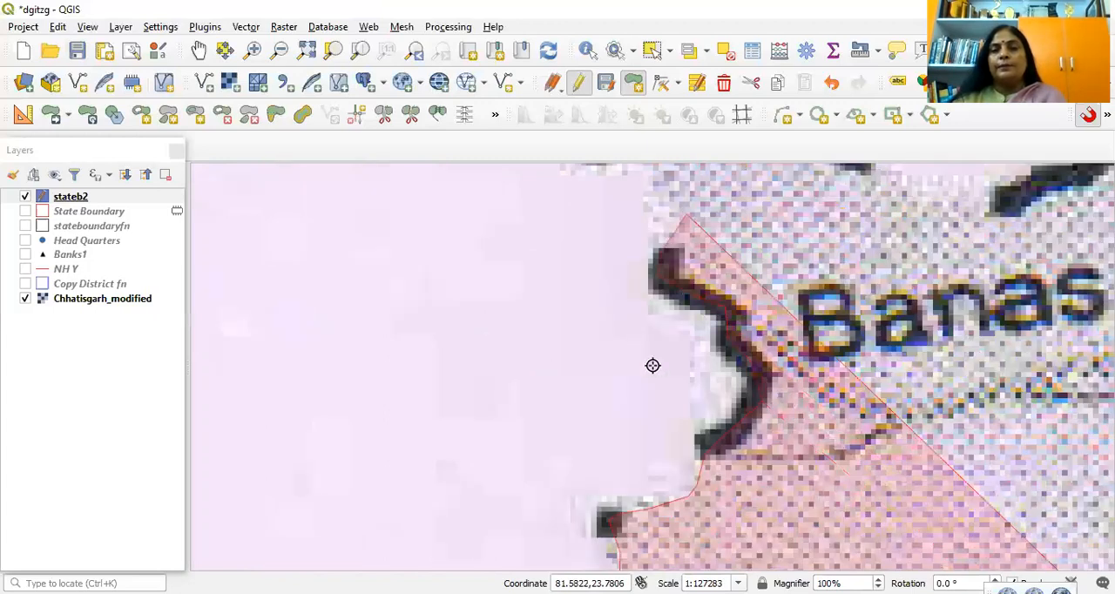
Step: Extend the polygon past the boundary dot northwest of Banas R and along the arched dash at the state's northwestern tip
key(Up)
key(Up)
click(575, 349)
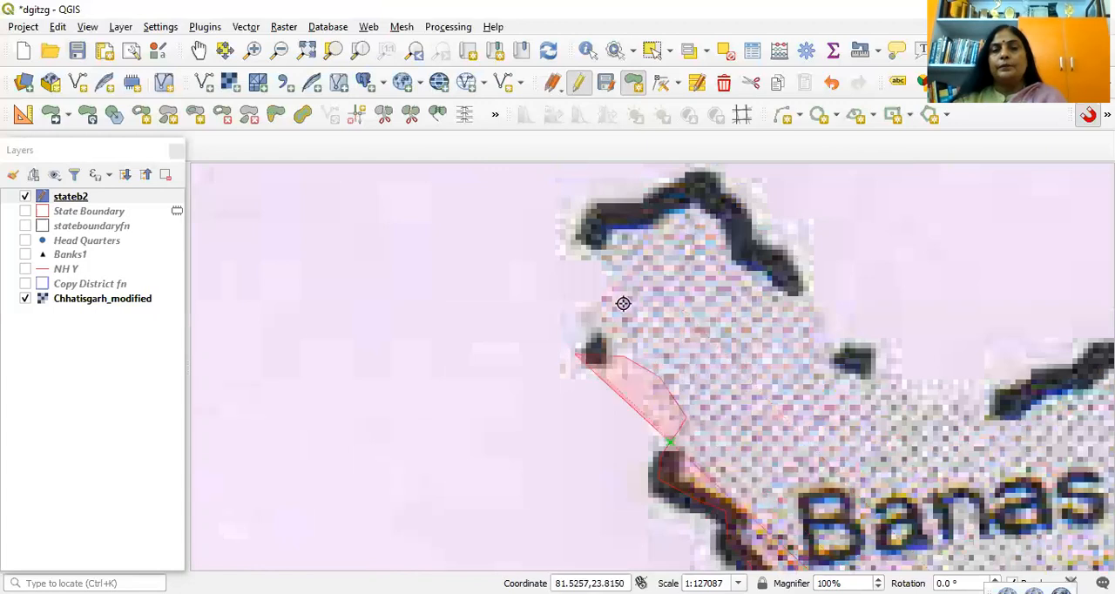
click(592, 237)
click(649, 221)
click(691, 201)
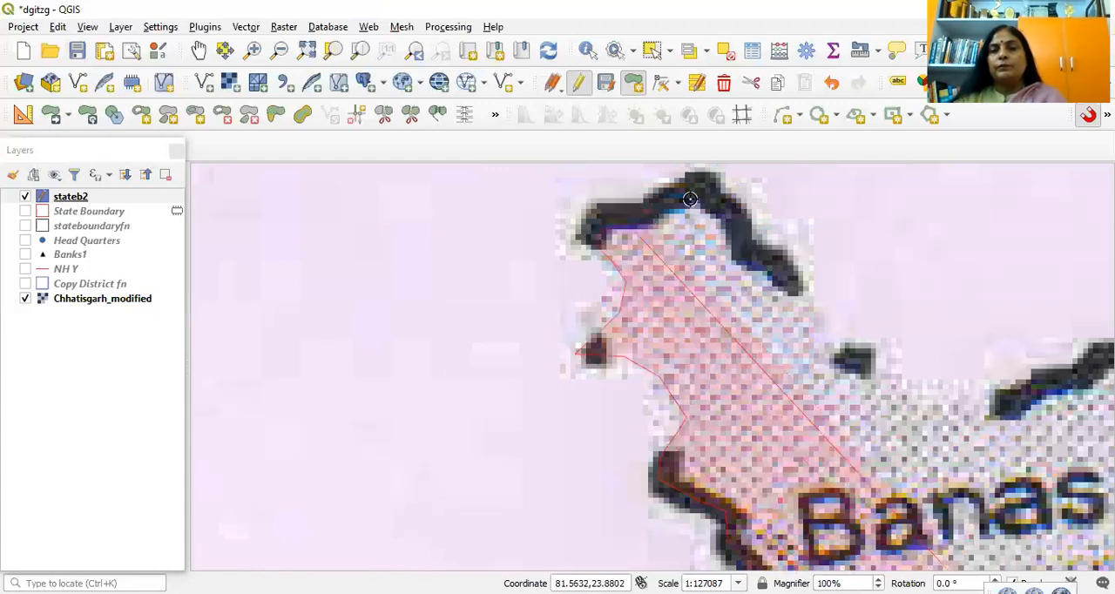
click(732, 232)
click(782, 276)
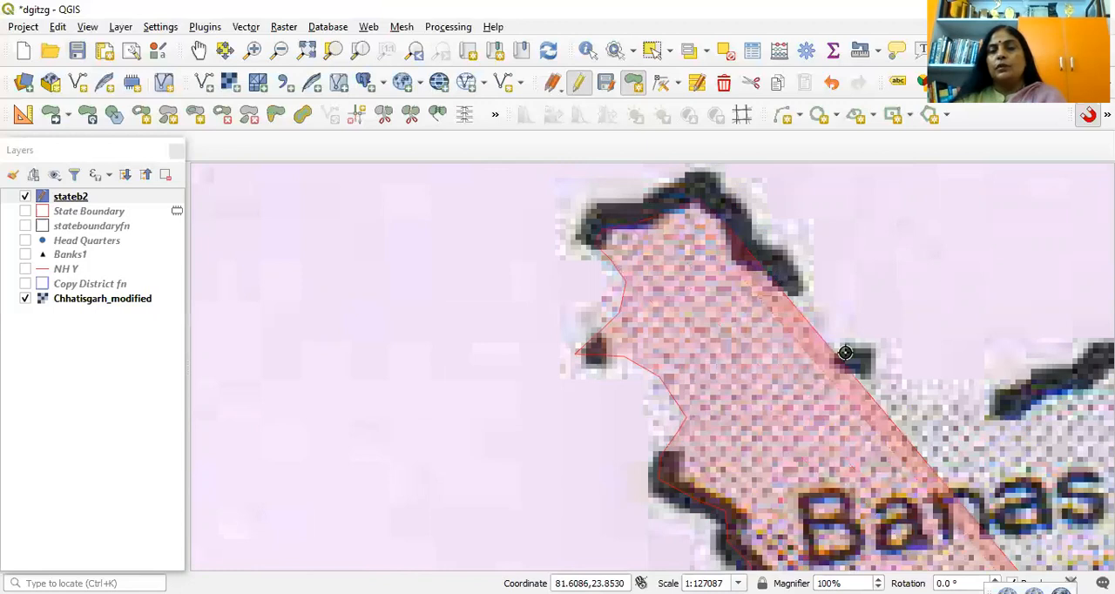
Step: Continue the polygon southeast past the next boundary dot and on to the thick dash north of Banas R
click(845, 352)
click(881, 390)
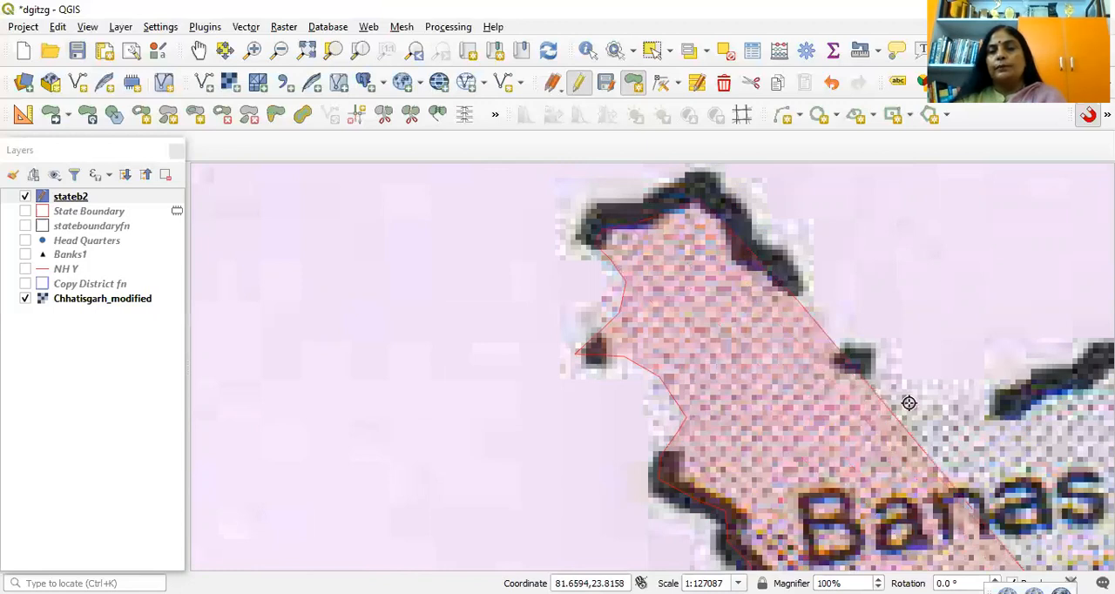
click(1061, 390)
Step: Examine the state boundary on the whole Chhatisgarh_modified map relative to the part already traced
scroll(1030, 408, down, 2)
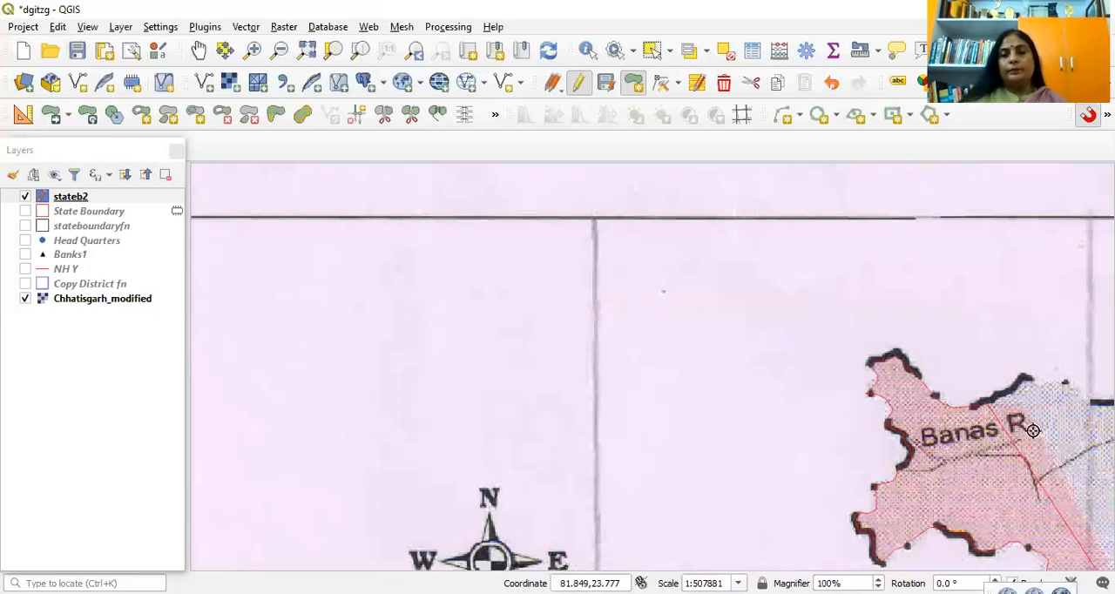
key(Right)
key(Right)
key(Right)
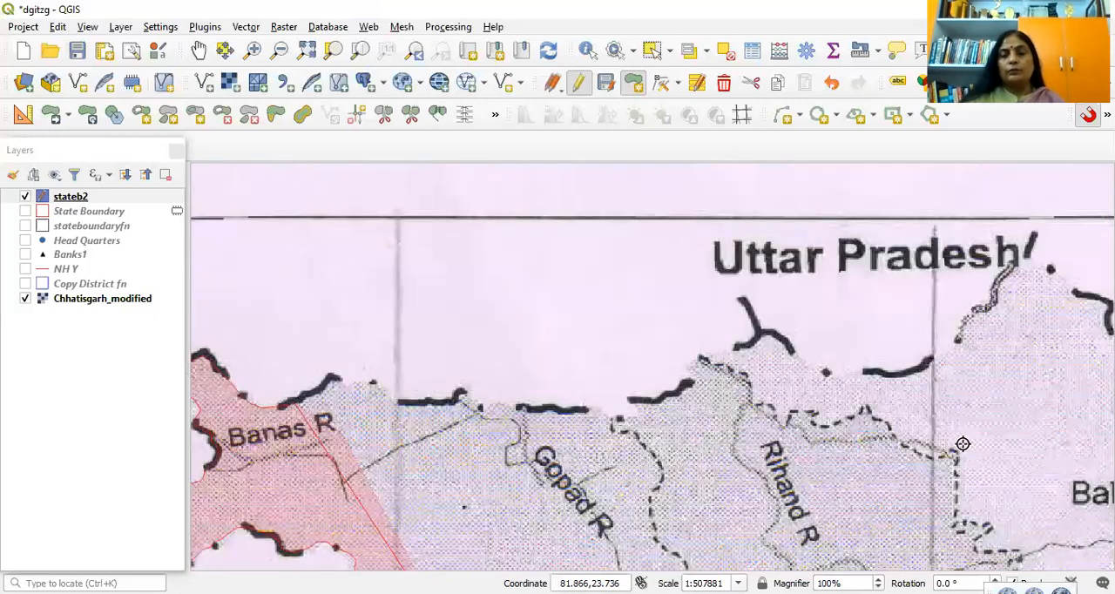
scroll(962, 444, down, 3)
key(Down)
key(Down)
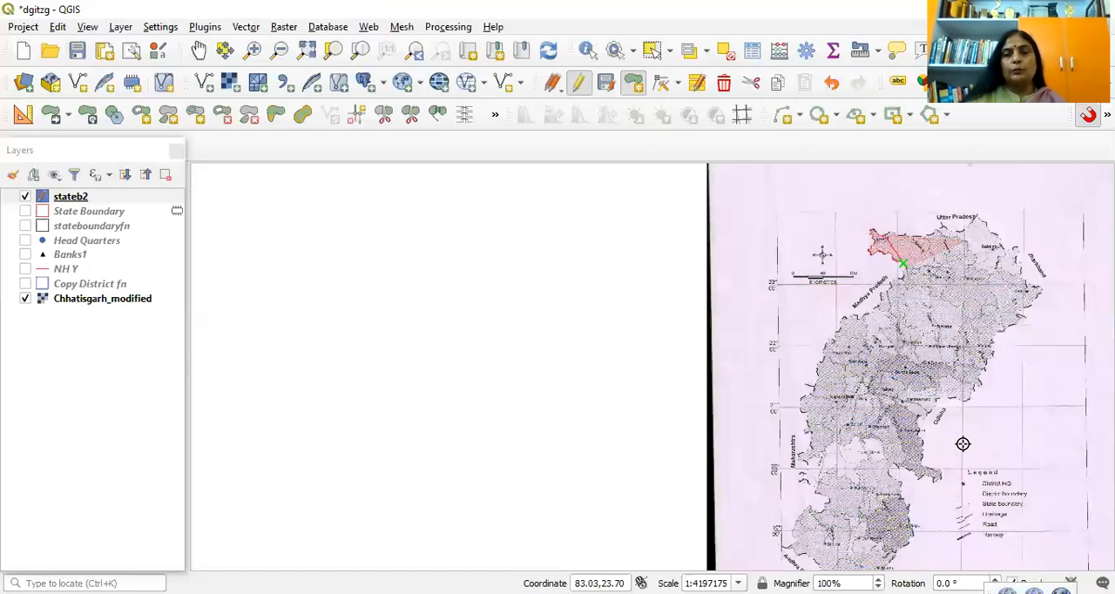
drag(963, 444, 735, 332)
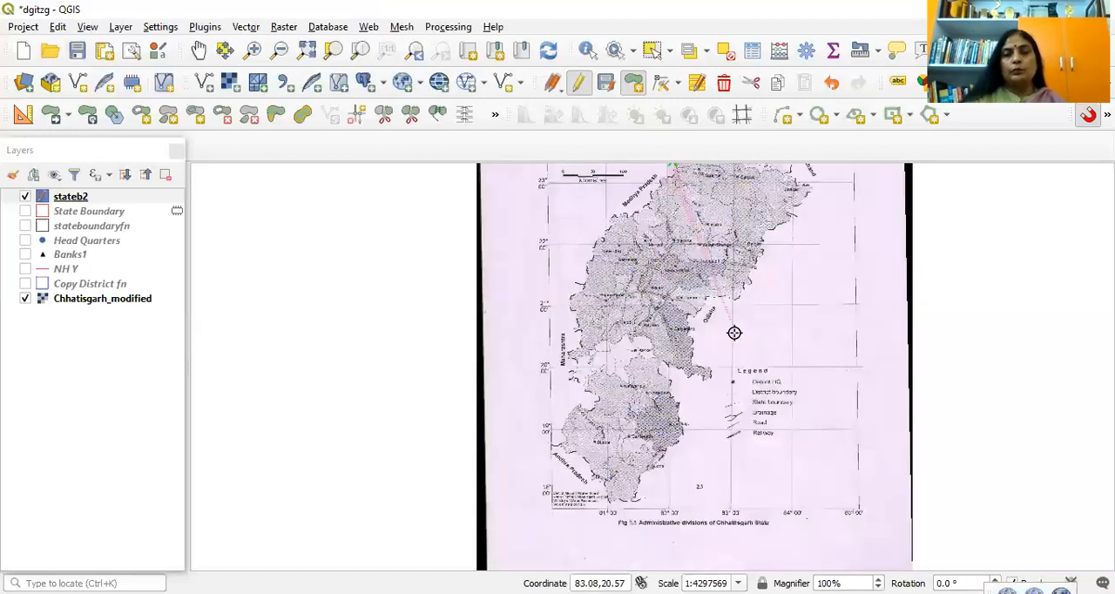
key(Up)
key(Up)
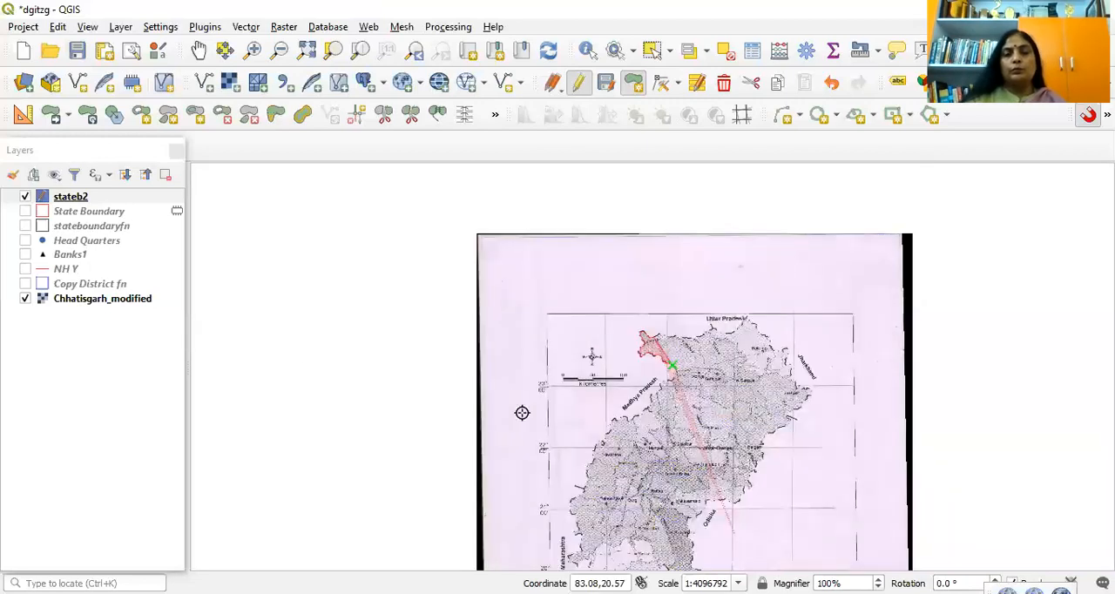
Step: Remove the stray vertices and roughly extend the polygon east along the northern boundary past Gopad R, turning south toward Koriya
key(Page_Up)
key(Page_Up)
key(Page_Up)
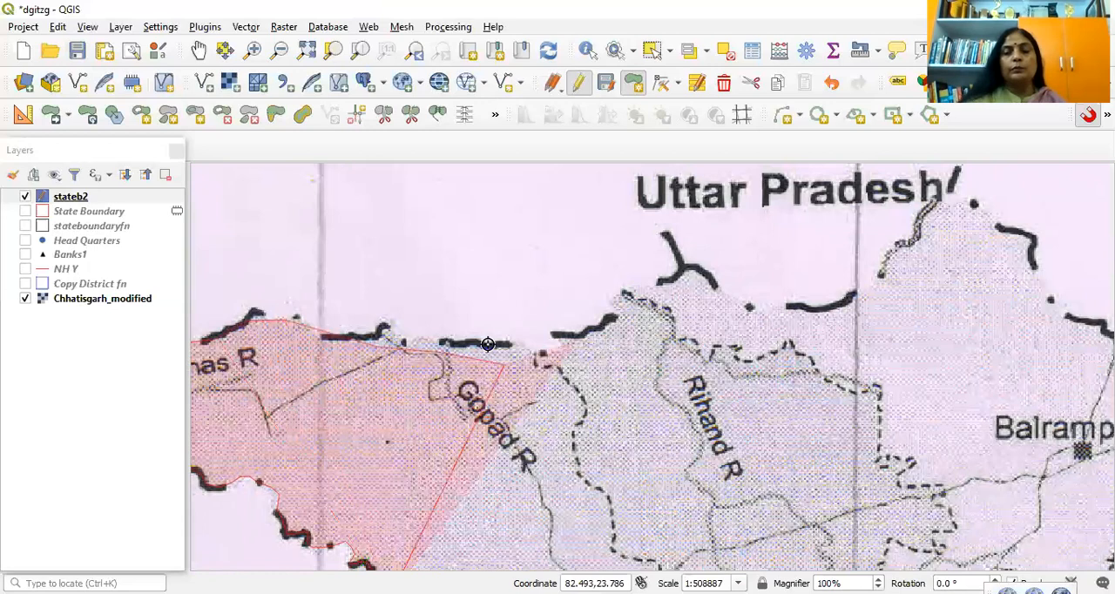
key(BackSpace)
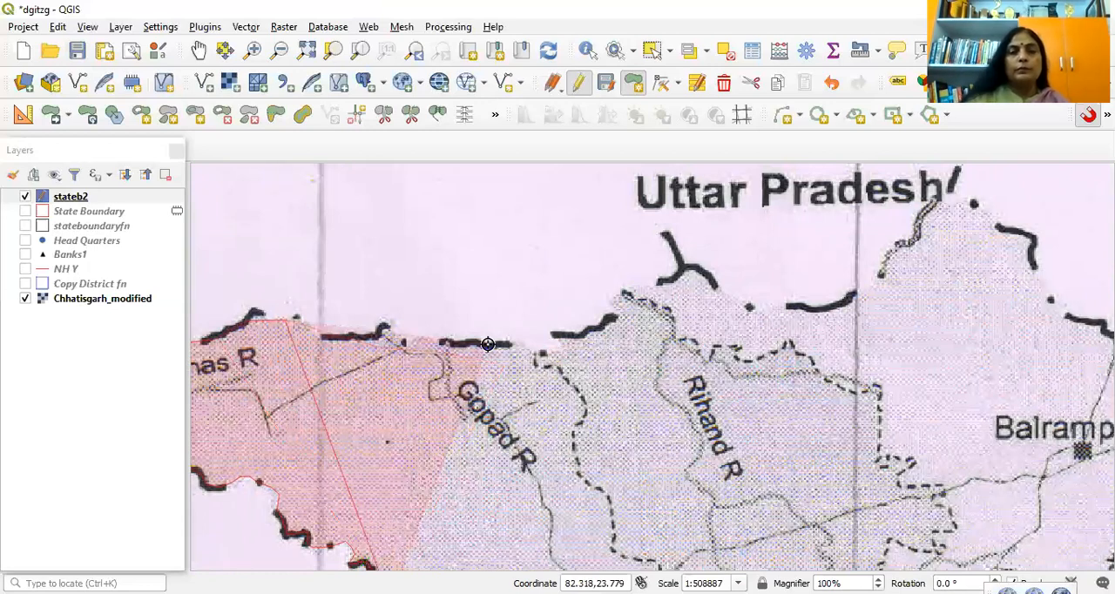
click(386, 338)
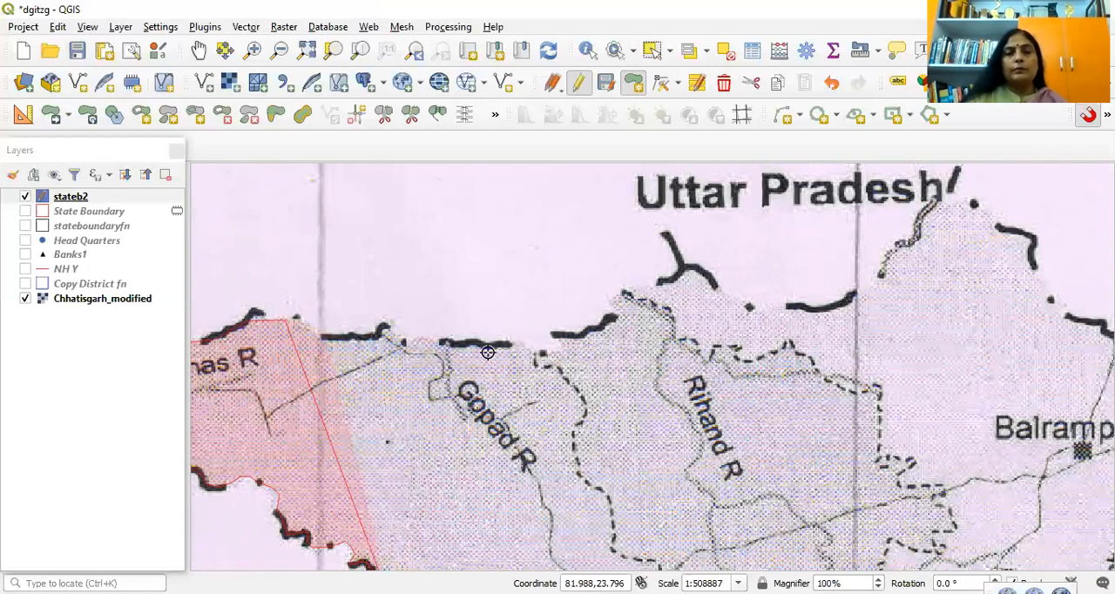
click(574, 364)
click(594, 461)
click(574, 529)
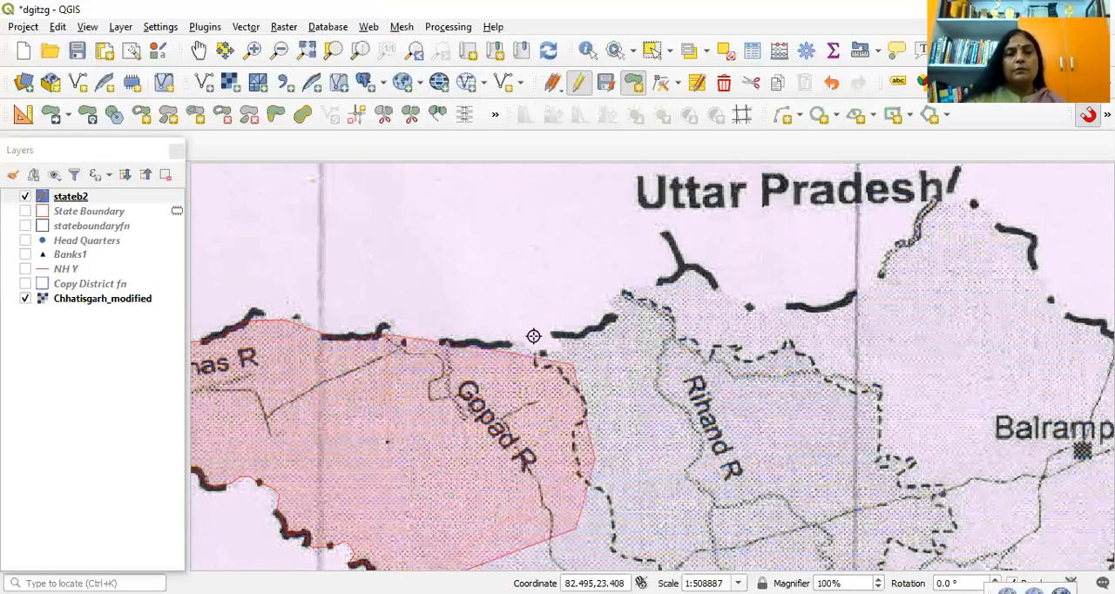
Step: Finish the polygon feature north of Koriya and save it with id 1
key(Down)
key(Down)
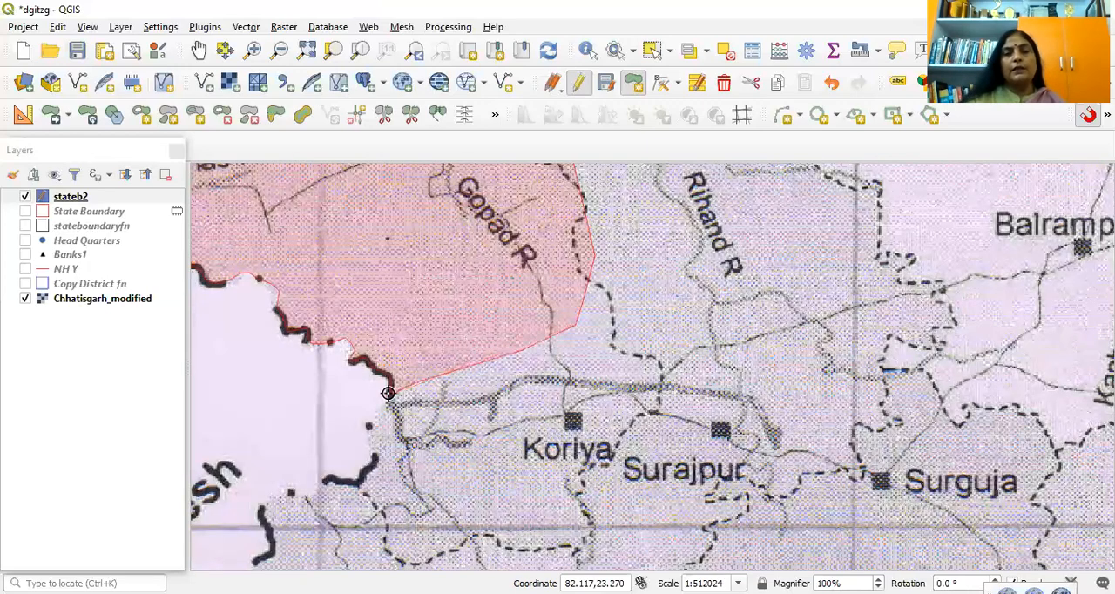
right_click(670, 167)
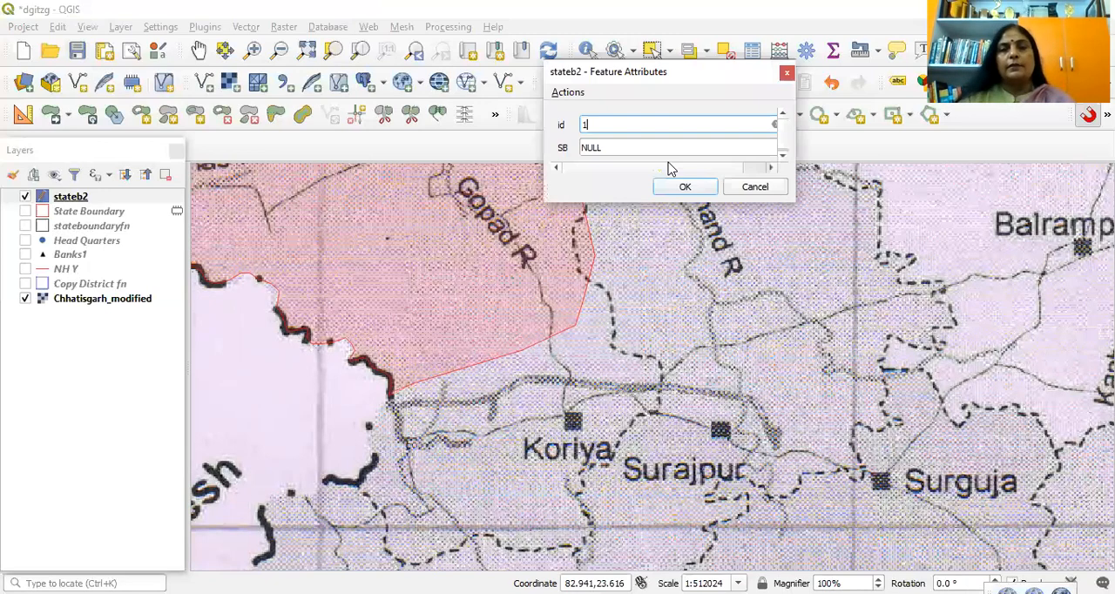
Step: Examine the finished stateb2 polygon in the state's northwest against the whole scanned map
click(197, 52)
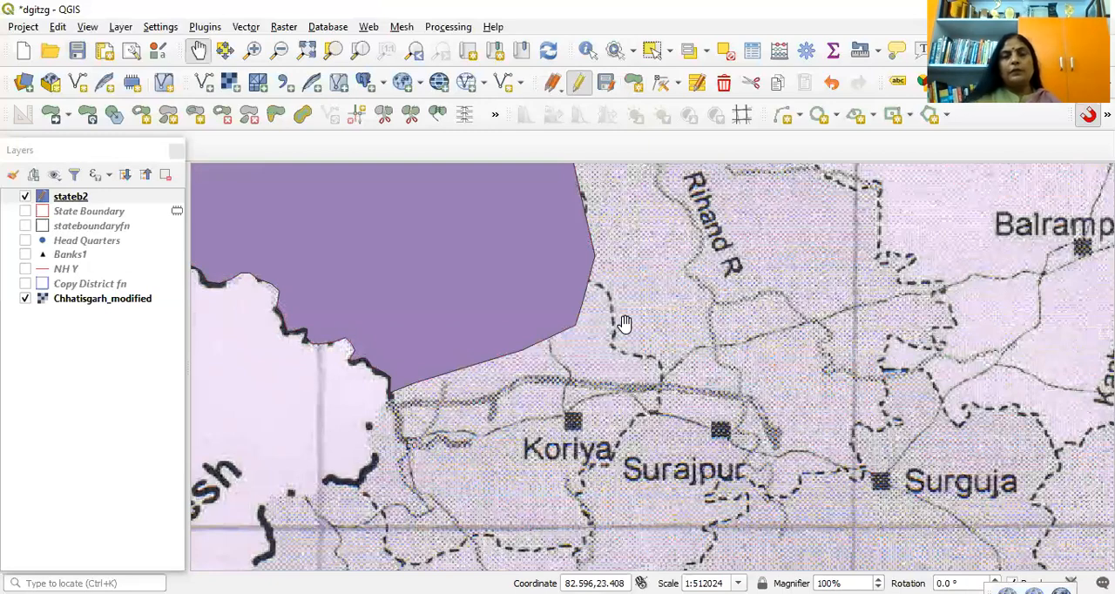
scroll(533, 399, down, 2)
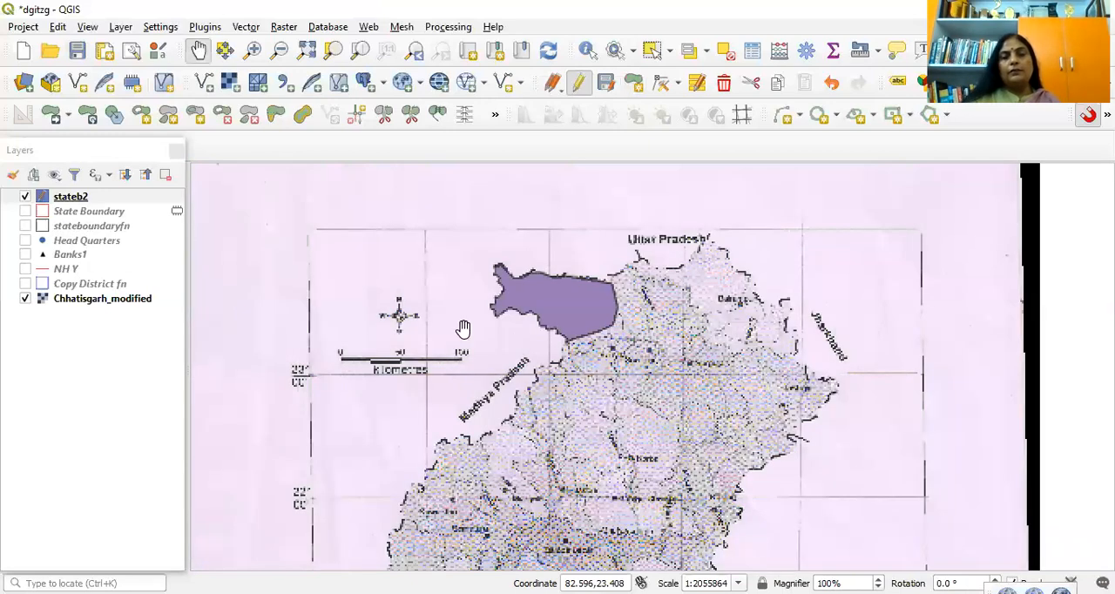
scroll(364, 239, up, 1)
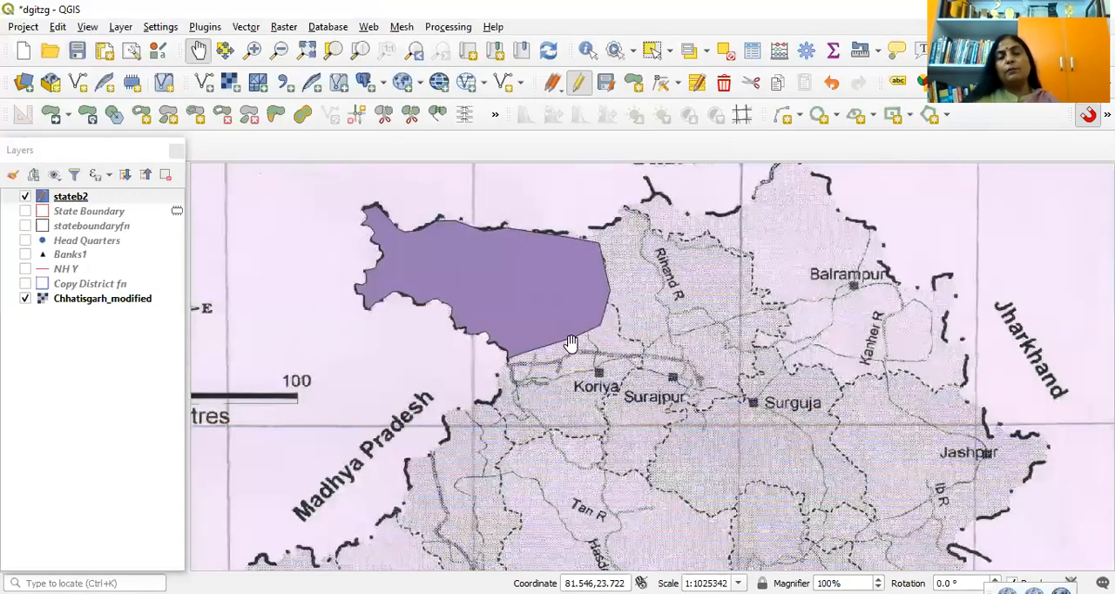
scroll(677, 431, down, 2)
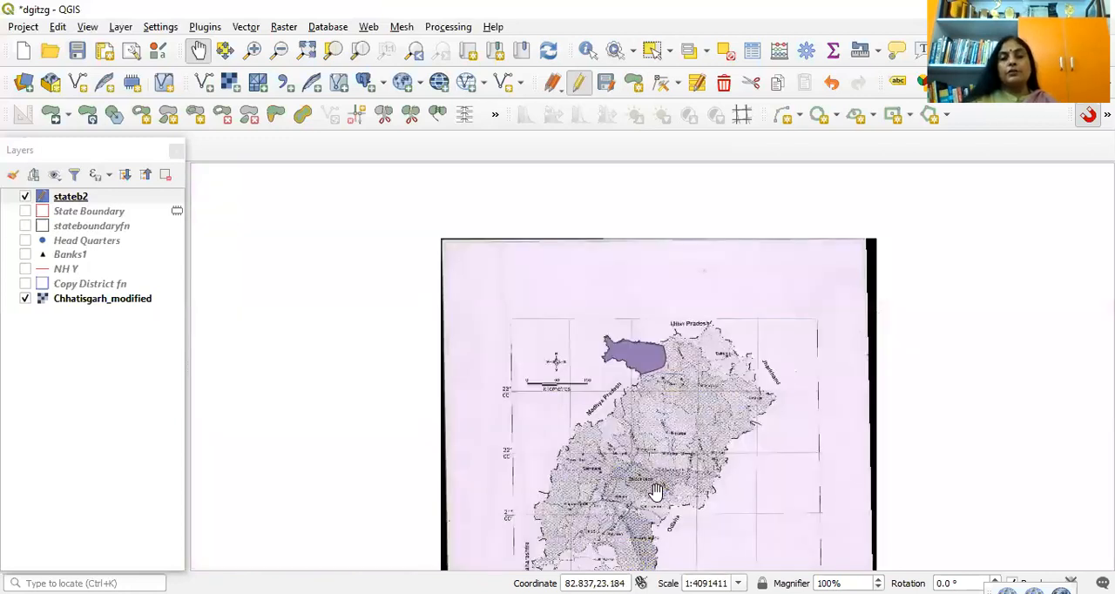
scroll(669, 453, down, 1)
drag(647, 427, 671, 323)
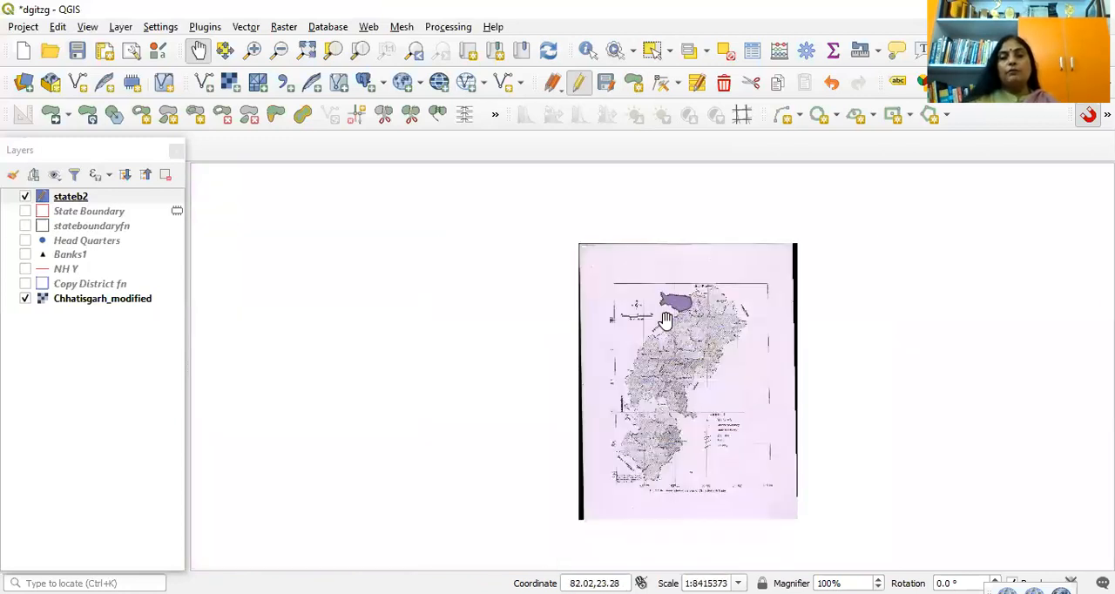
scroll(579, 341, up, 3)
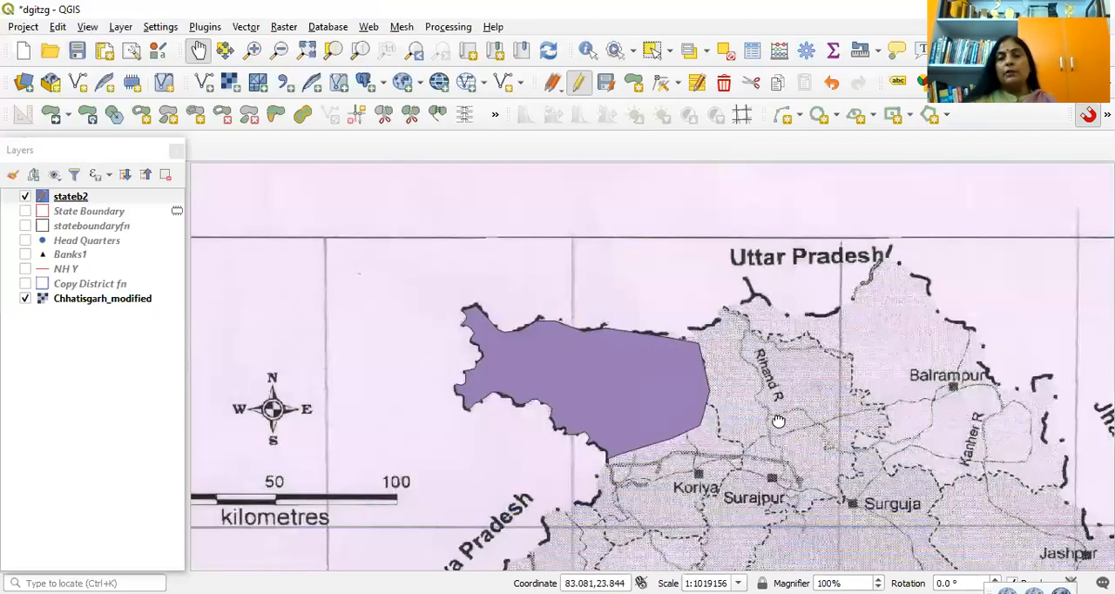
Step: Examine the rest of the state boundary on the scanned map, from Jashpur past Raigarh and Gariyaband to Jagdalpur, then the whole map
drag(771, 552, 519, 492)
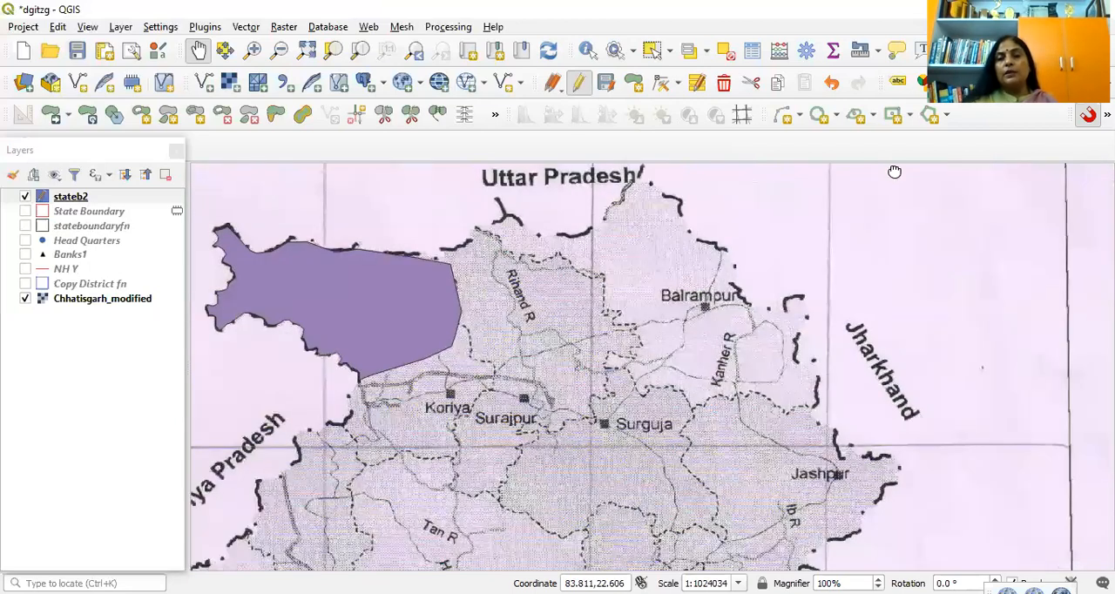
drag(710, 557, 803, 205)
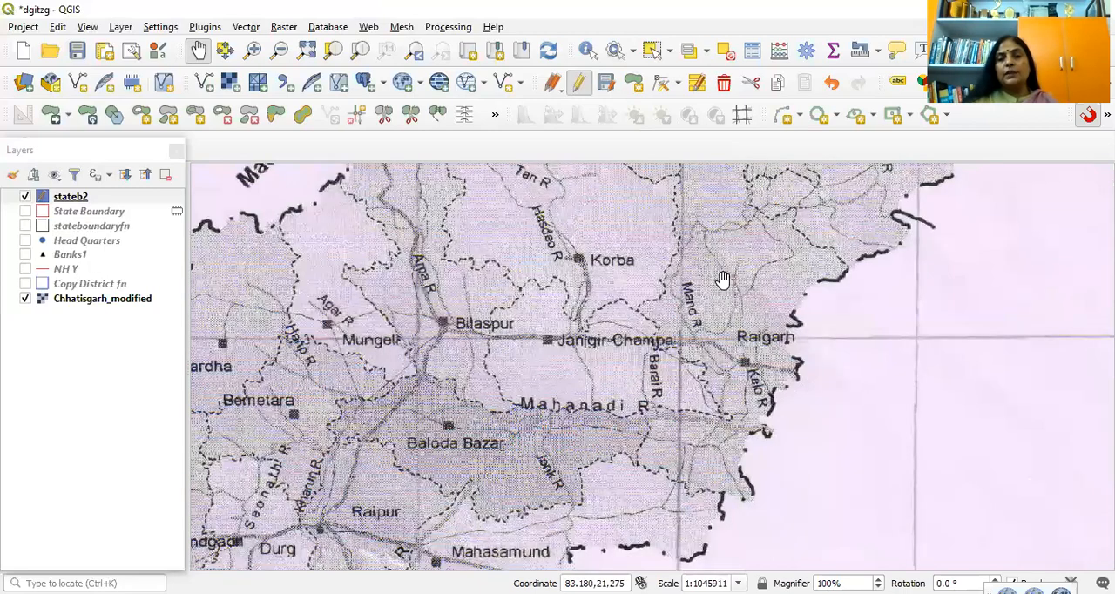
drag(414, 566, 723, 279)
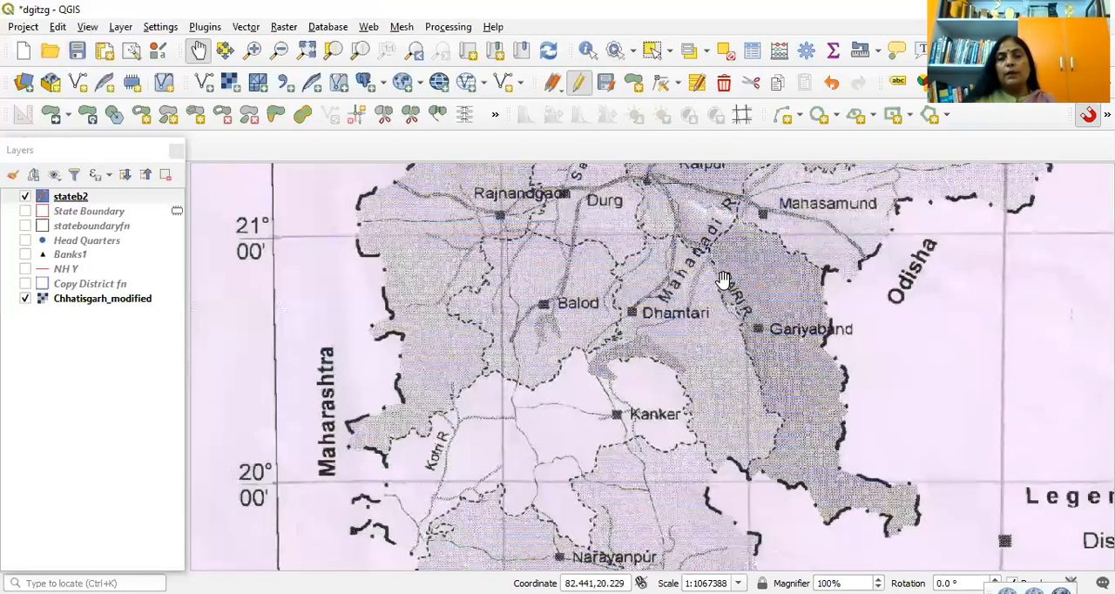
drag(782, 438, 824, 191)
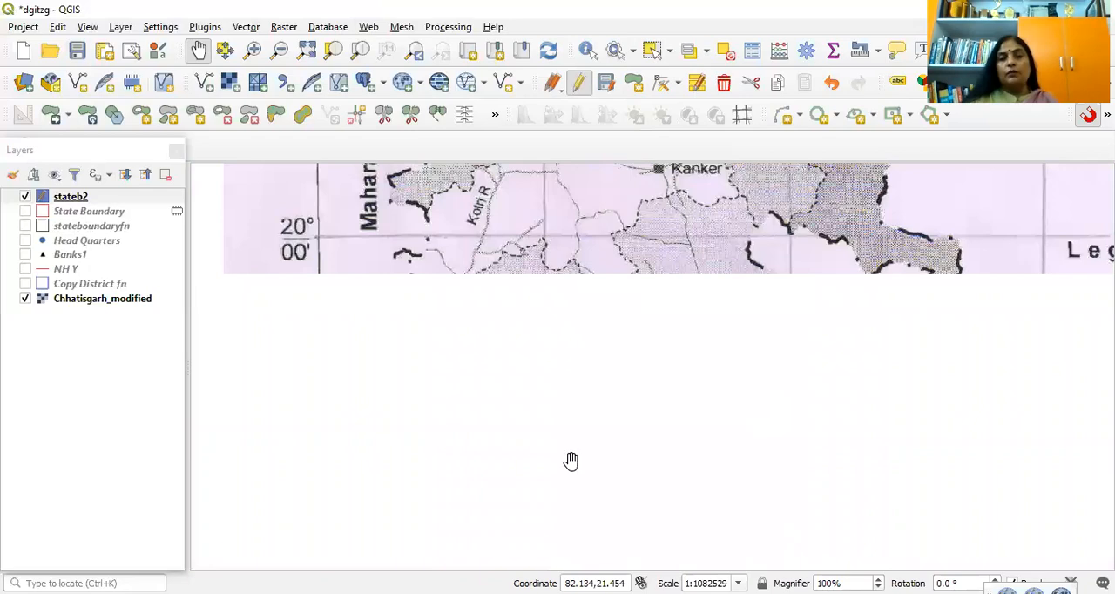
drag(570, 461, 378, 236)
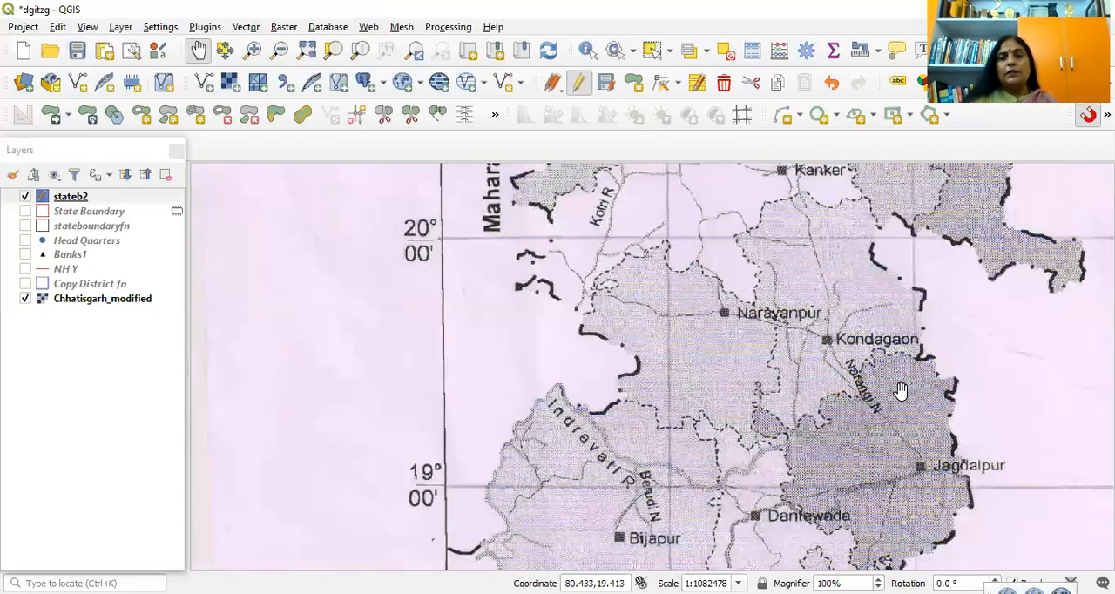
drag(757, 188, 857, 515)
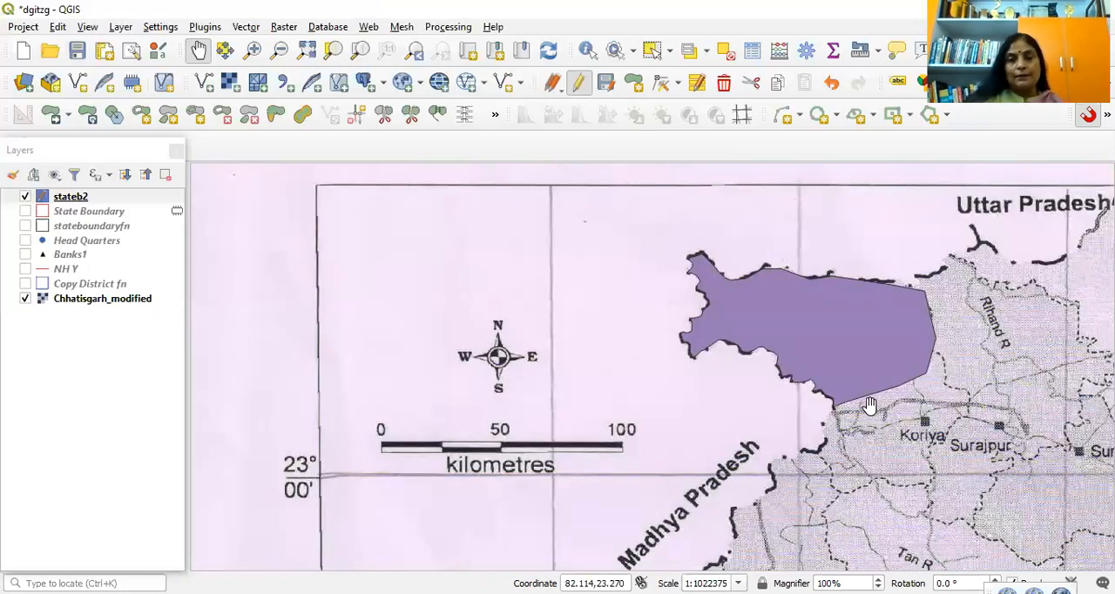
scroll(868, 405, down, 2)
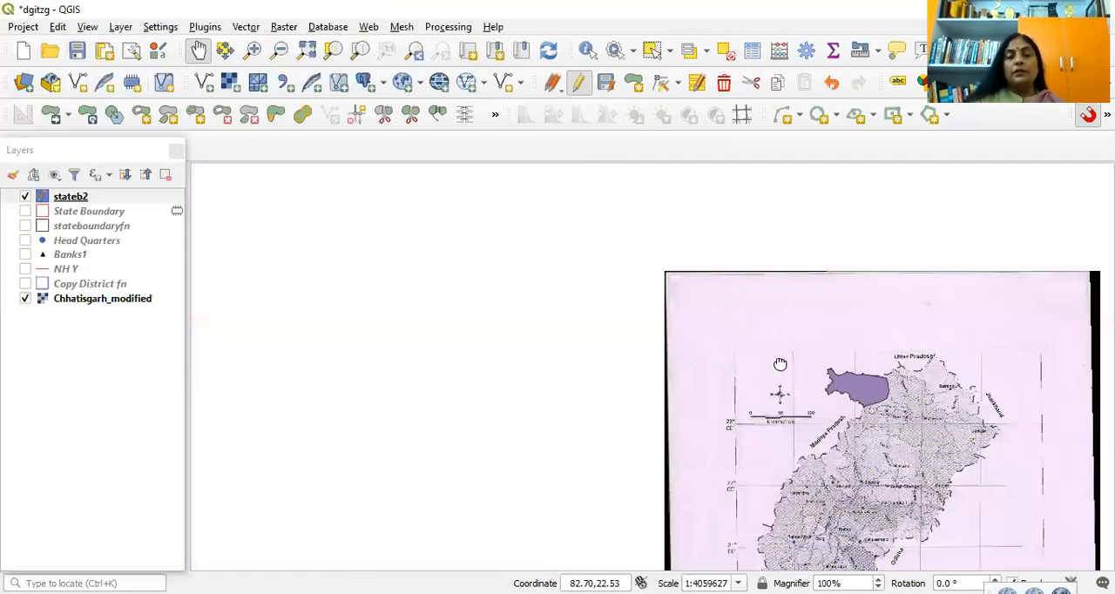
drag(723, 303, 604, 212)
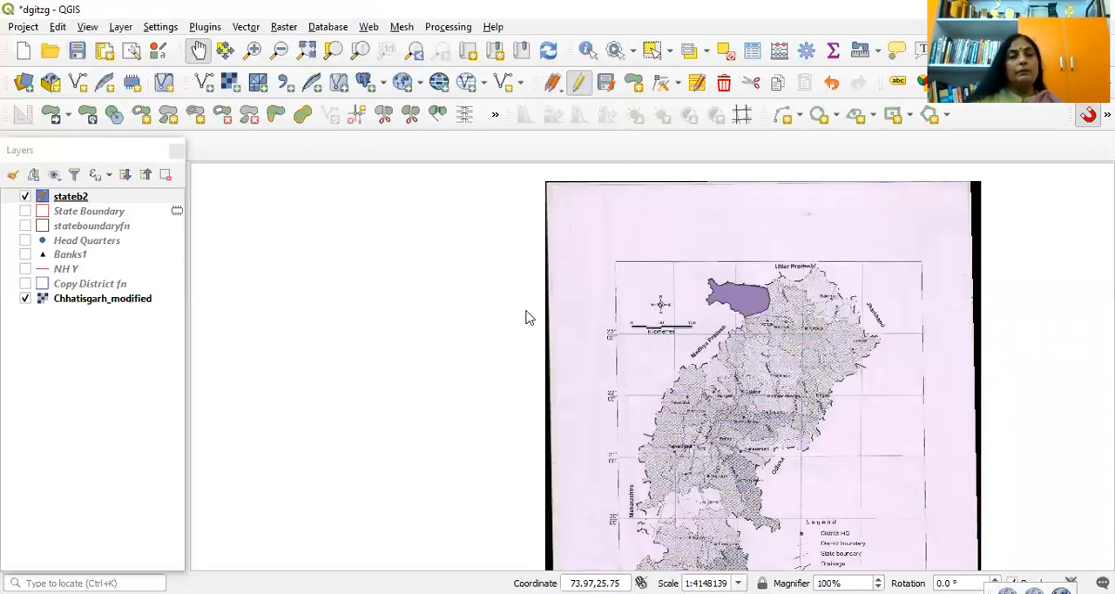
Step: Hide the stateb2 layer and show the completed State Boundary layer over the scanned map
click(25, 197)
click(26, 211)
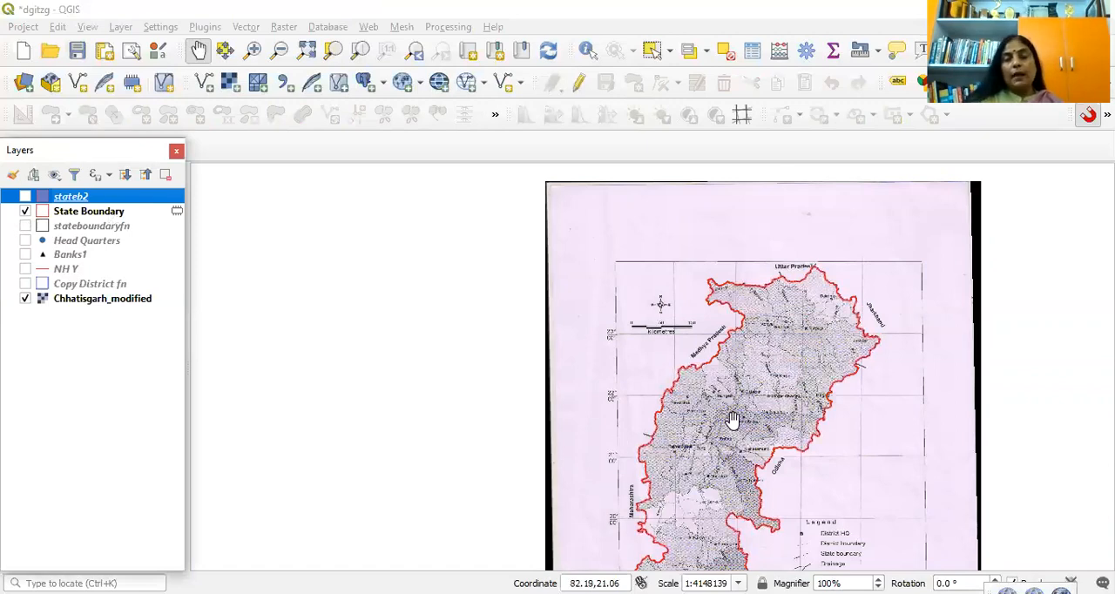
drag(732, 420, 720, 331)
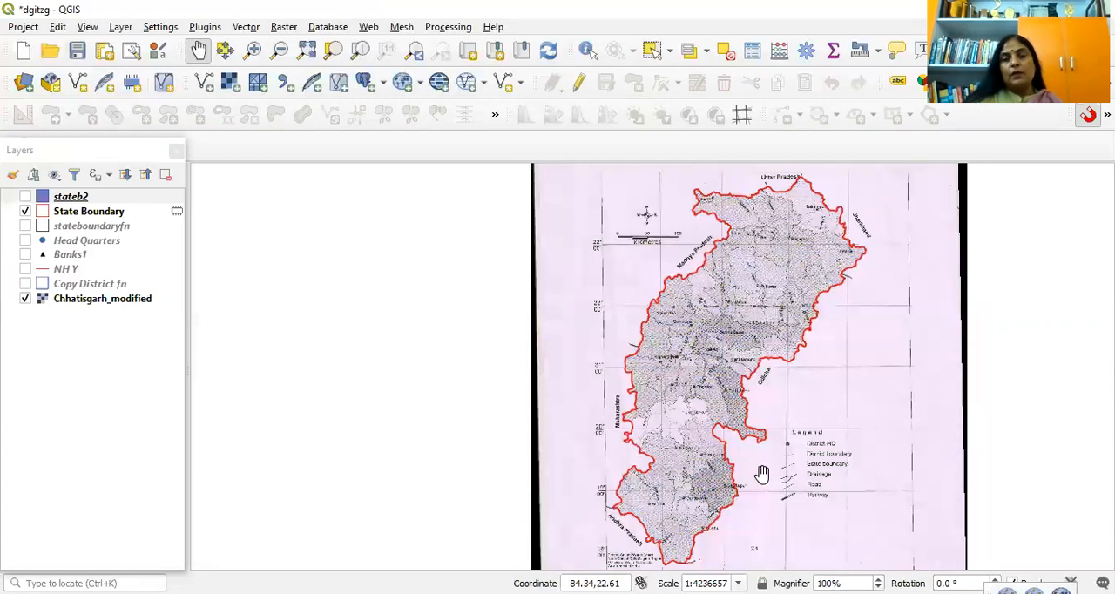
click(579, 83)
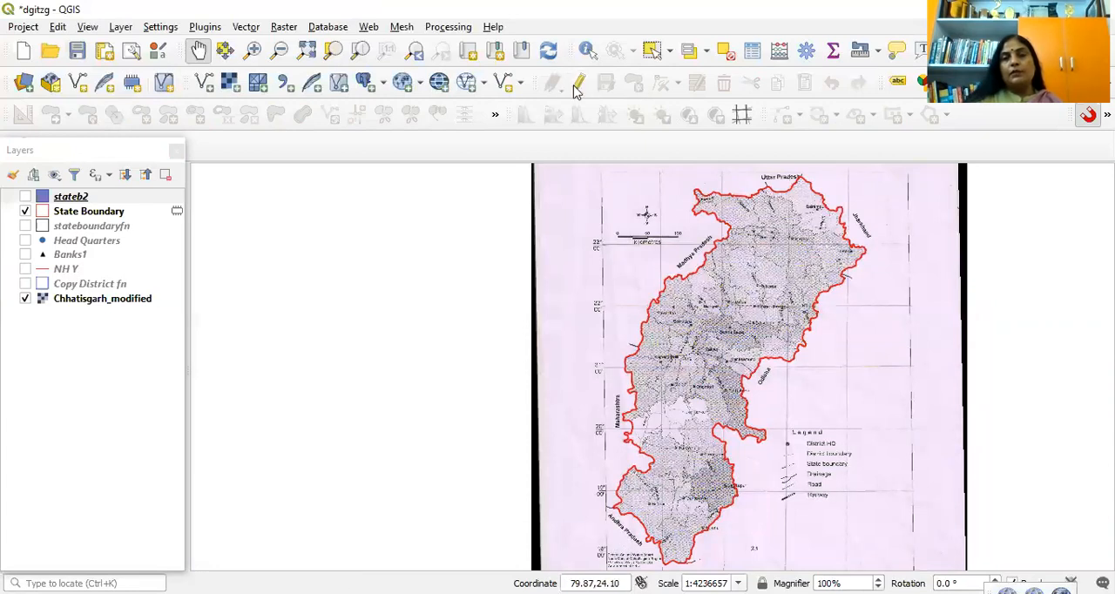
click(579, 84)
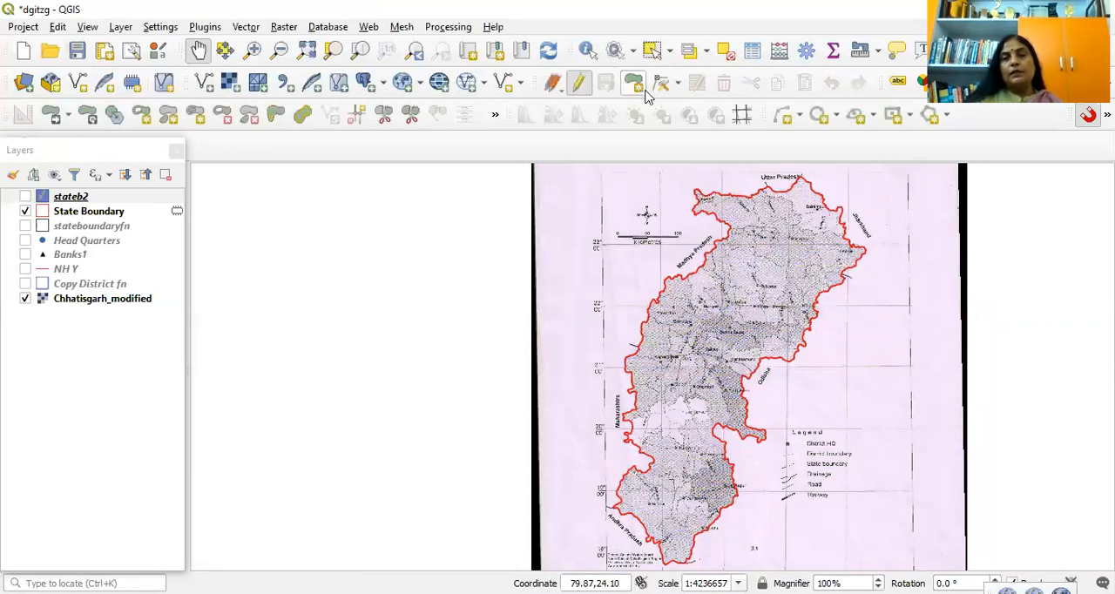
click(579, 84)
drag(651, 328, 623, 325)
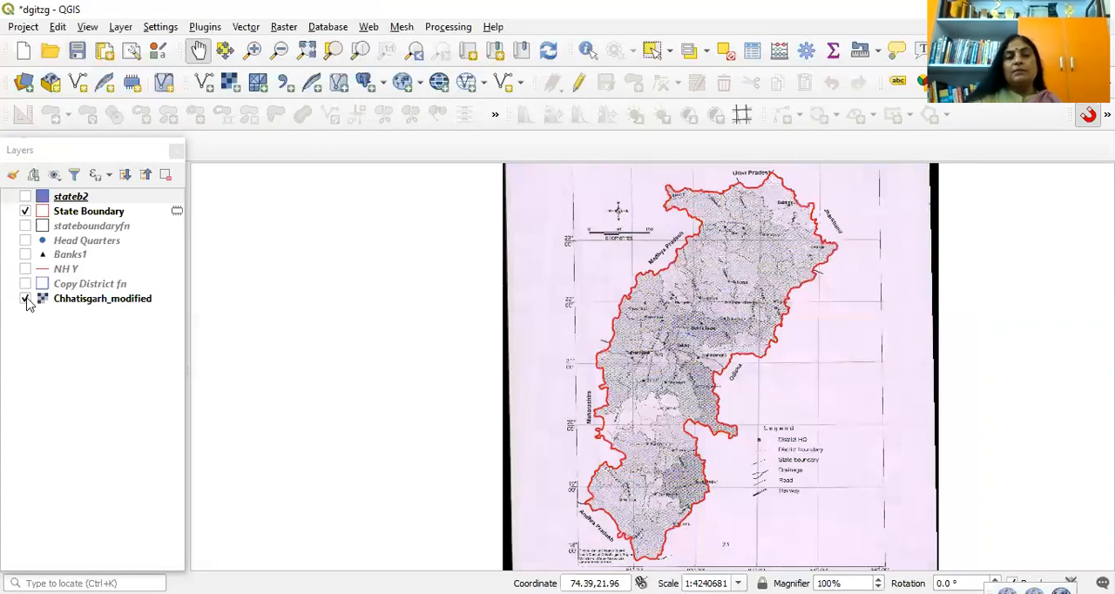
Step: Examine the complete State Boundary outline with and without the Chhatisgarh_modified map, including a close view around Koriya
click(25, 299)
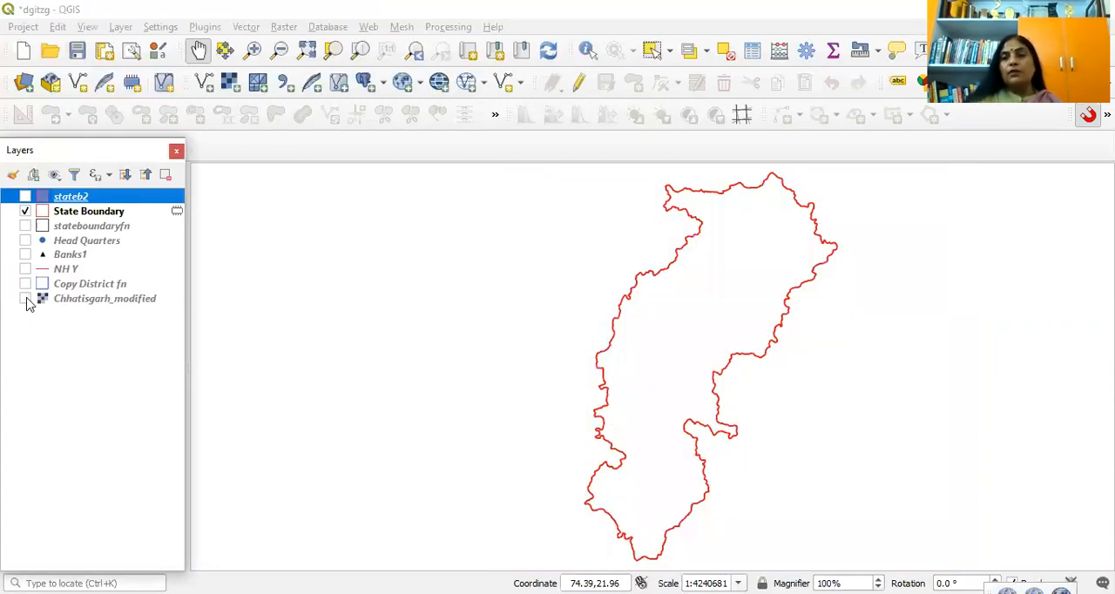
click(25, 299)
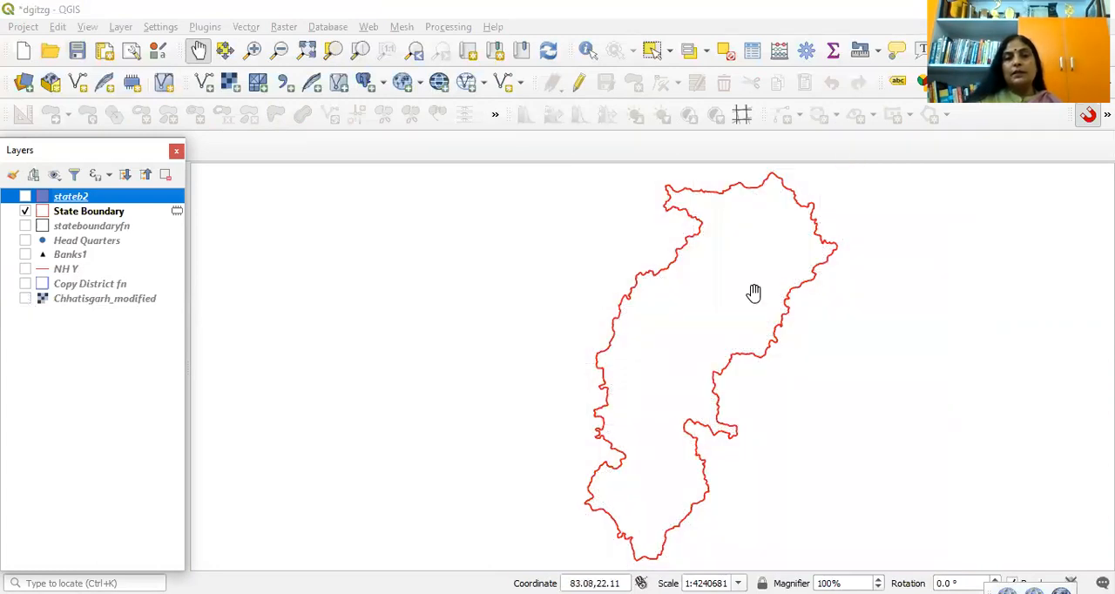
drag(754, 294, 701, 300)
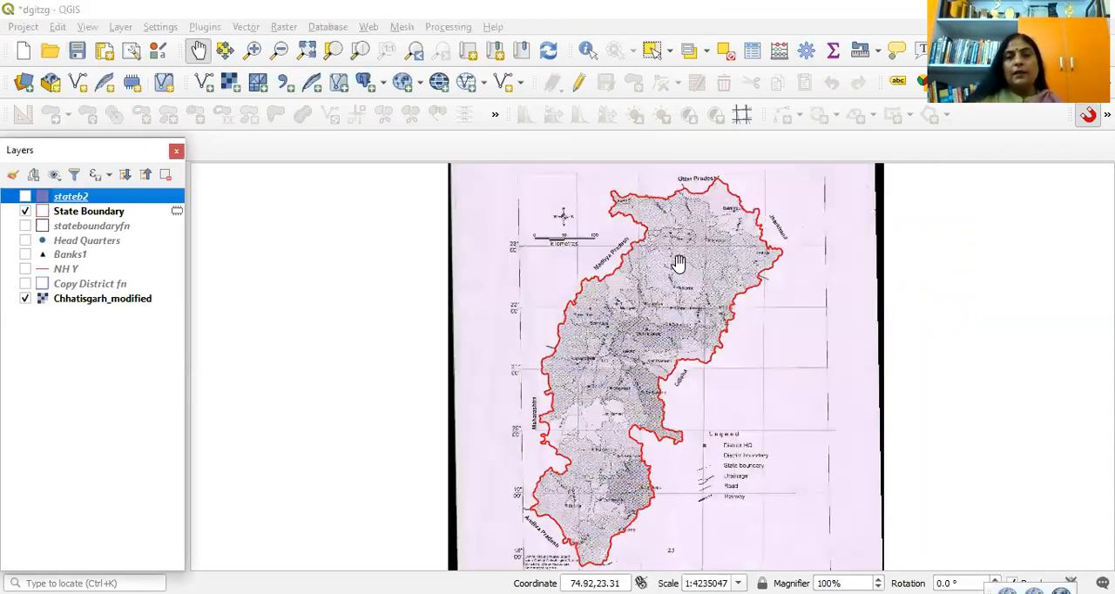
scroll(679, 257, up, 2)
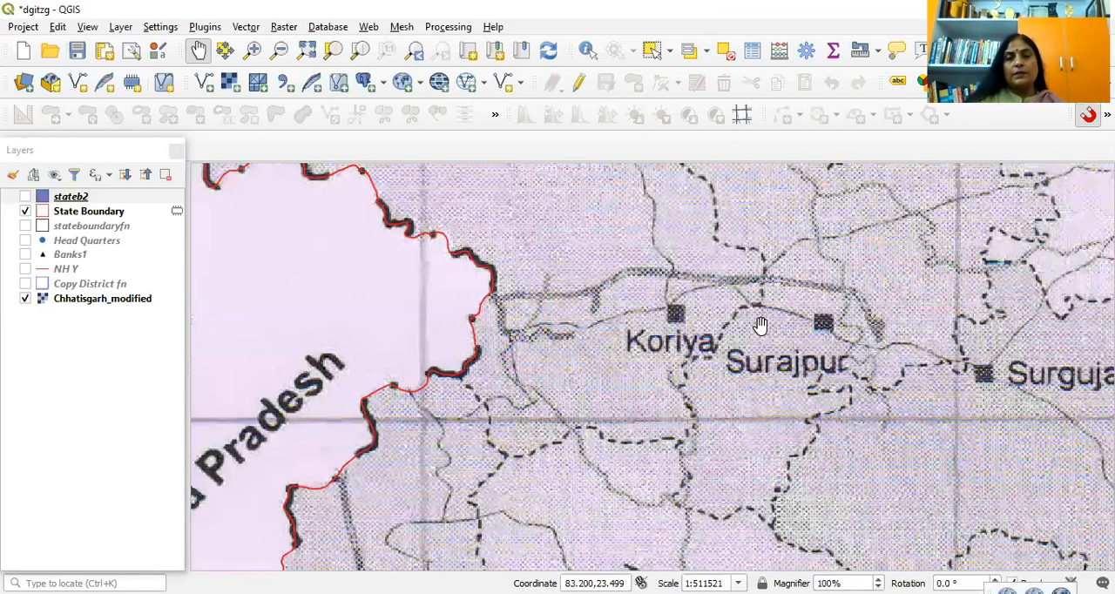
scroll(784, 324, down, 1)
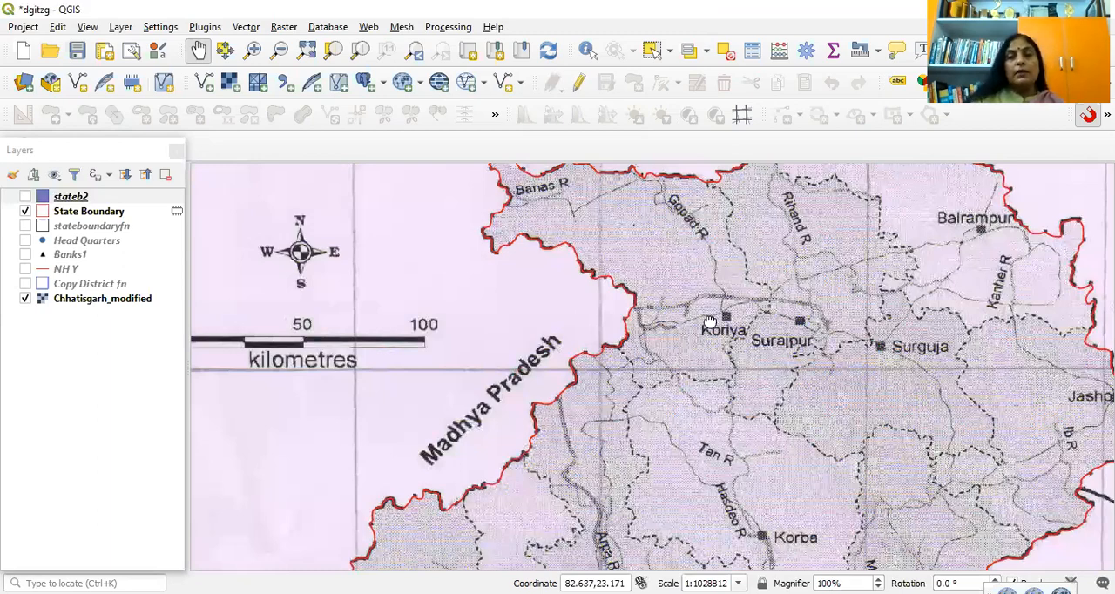
scroll(710, 323, down, 1)
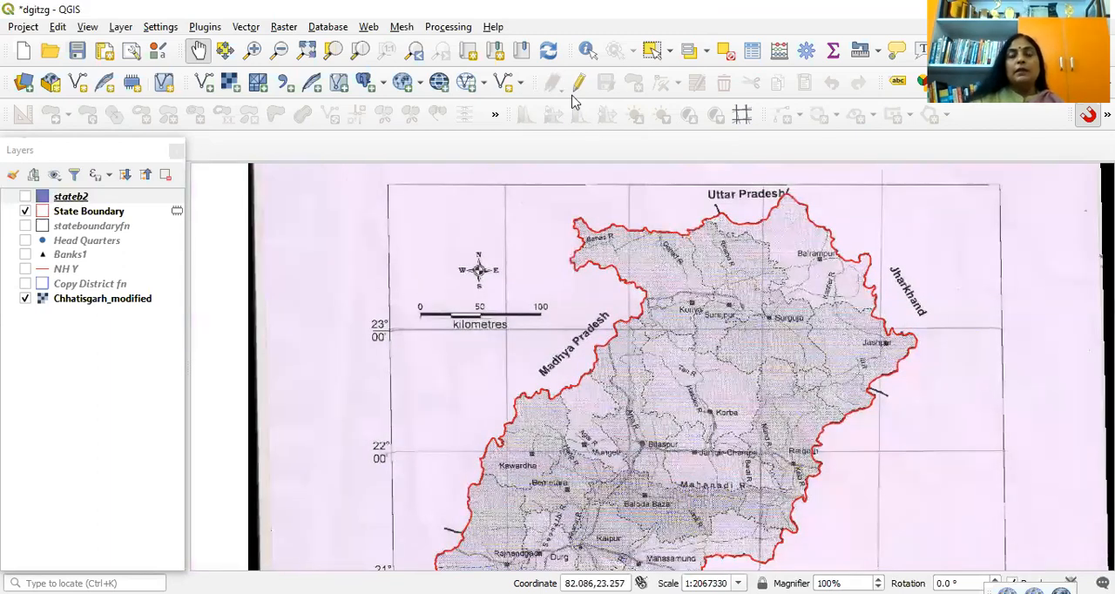
Step: Make State Boundary the active layer and turn on editing for it, with the northern part of the state in view
click(82, 216)
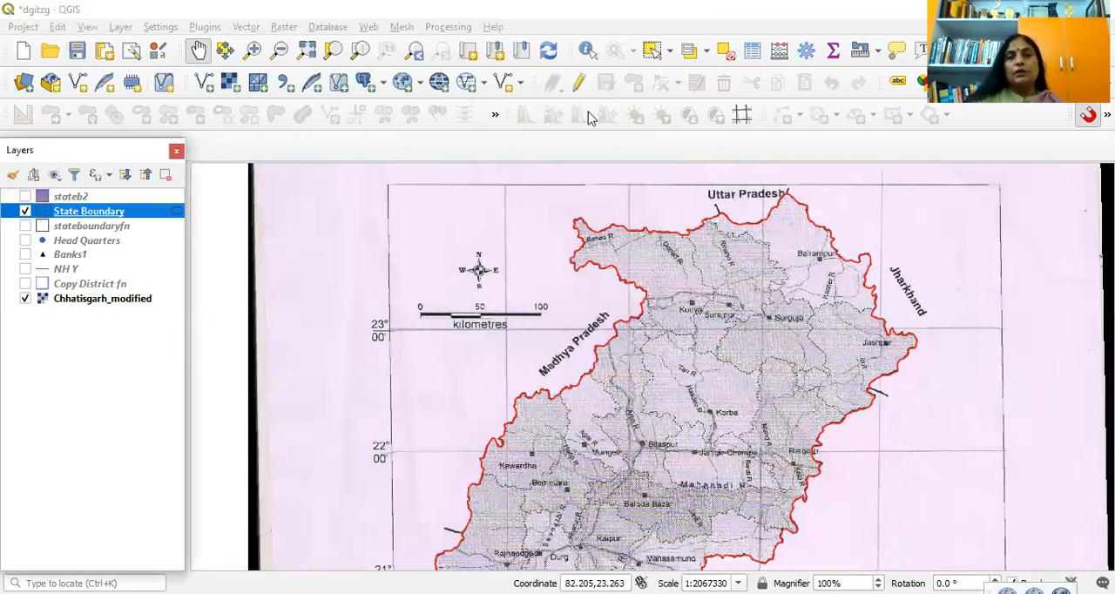
click(580, 84)
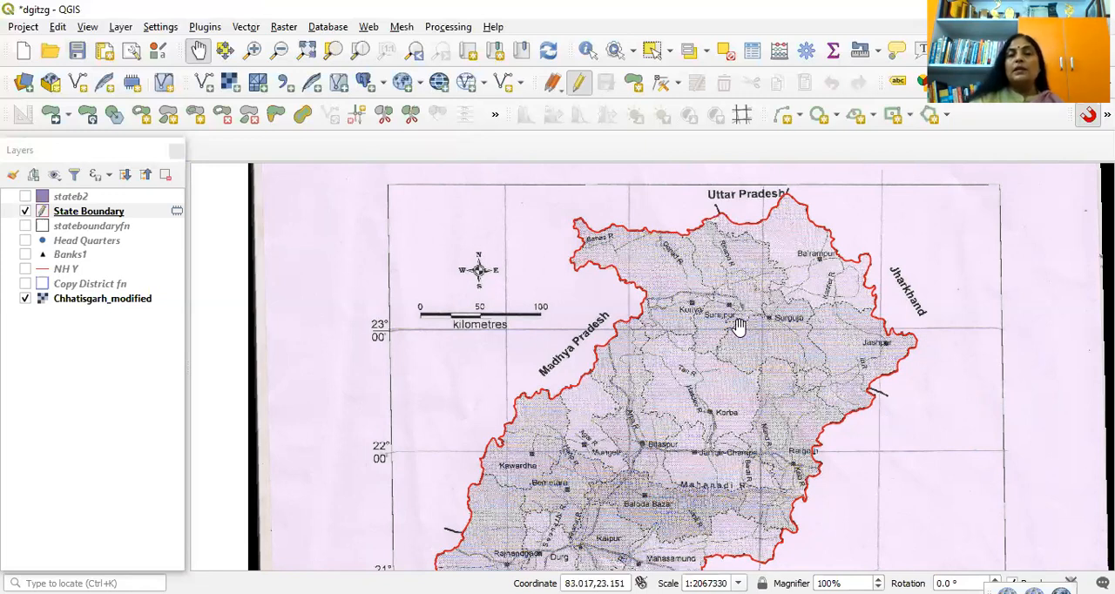
drag(641, 313, 595, 351)
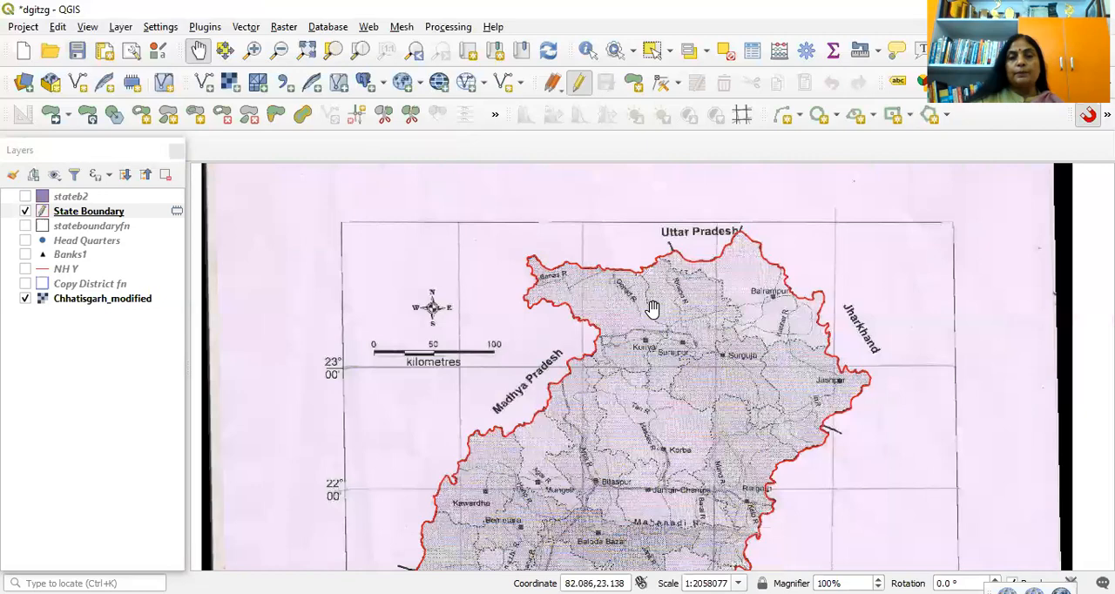
scroll(610, 301, up, 2)
scroll(613, 301, down, 1)
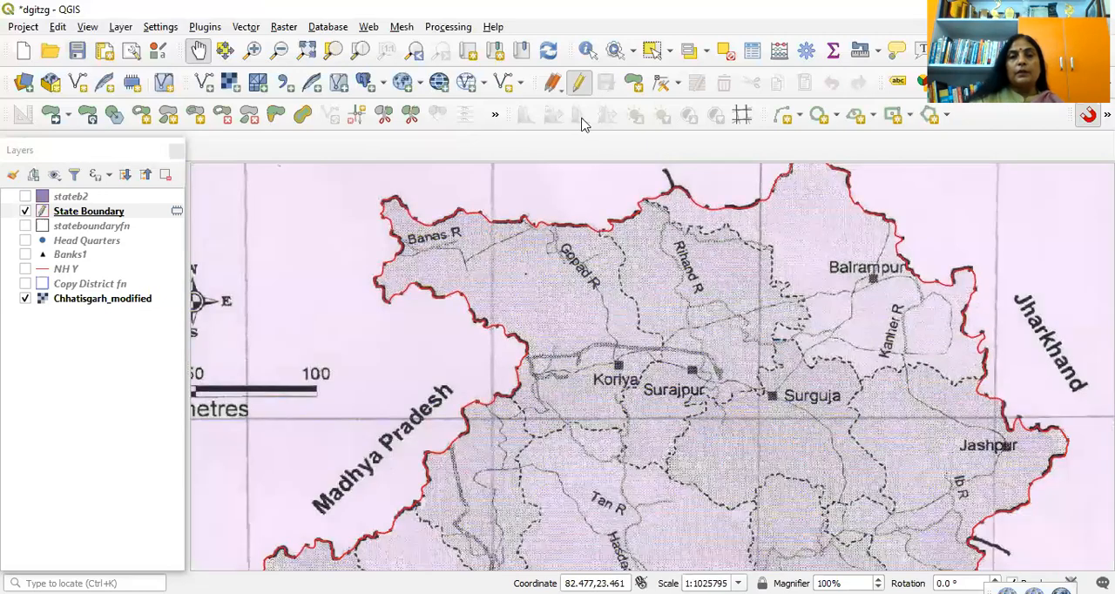
Step: Split the State Boundary polygon with a rough cut that dips south around Gopad R and crosses the northern boundary at both ends
click(385, 117)
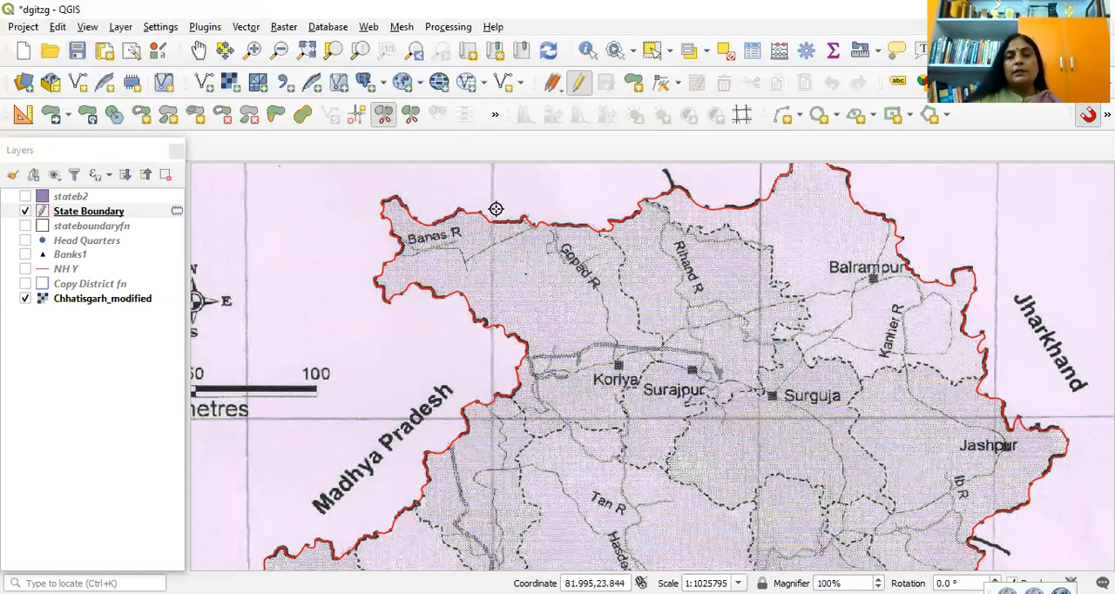
click(496, 210)
click(627, 264)
click(635, 221)
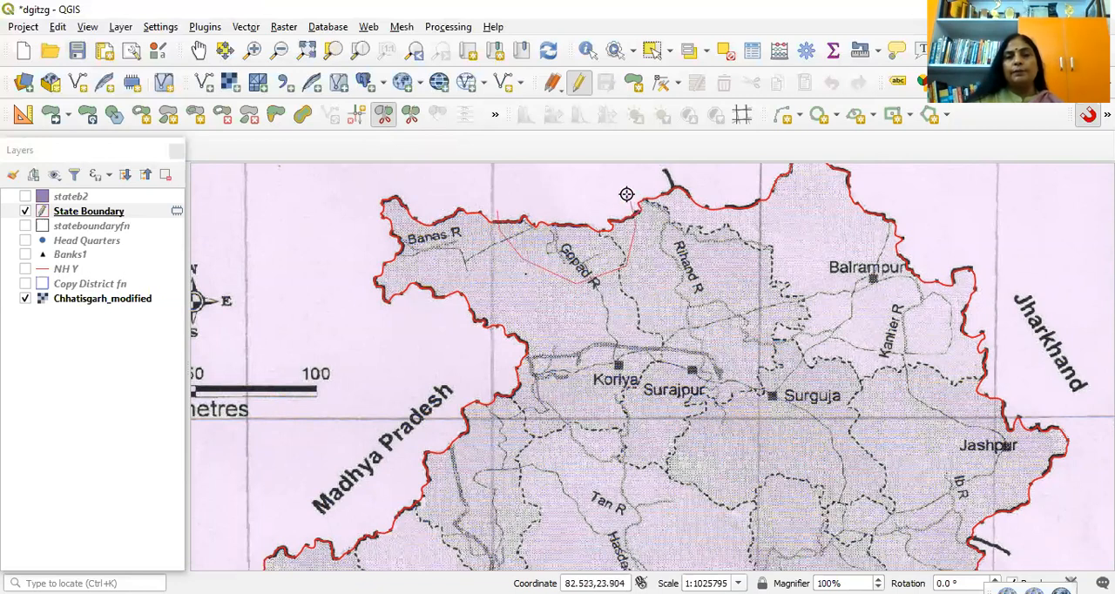
right_click(626, 193)
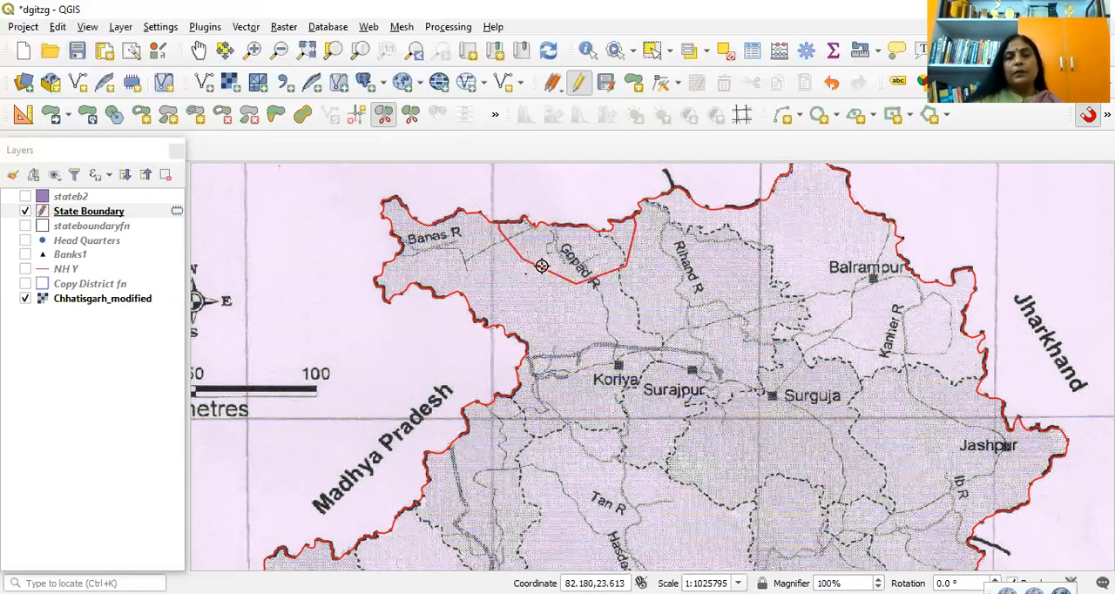
Step: Split the State Boundary polygon again from the Gopad R cut southwest to the Madhya Pradesh border
click(540, 272)
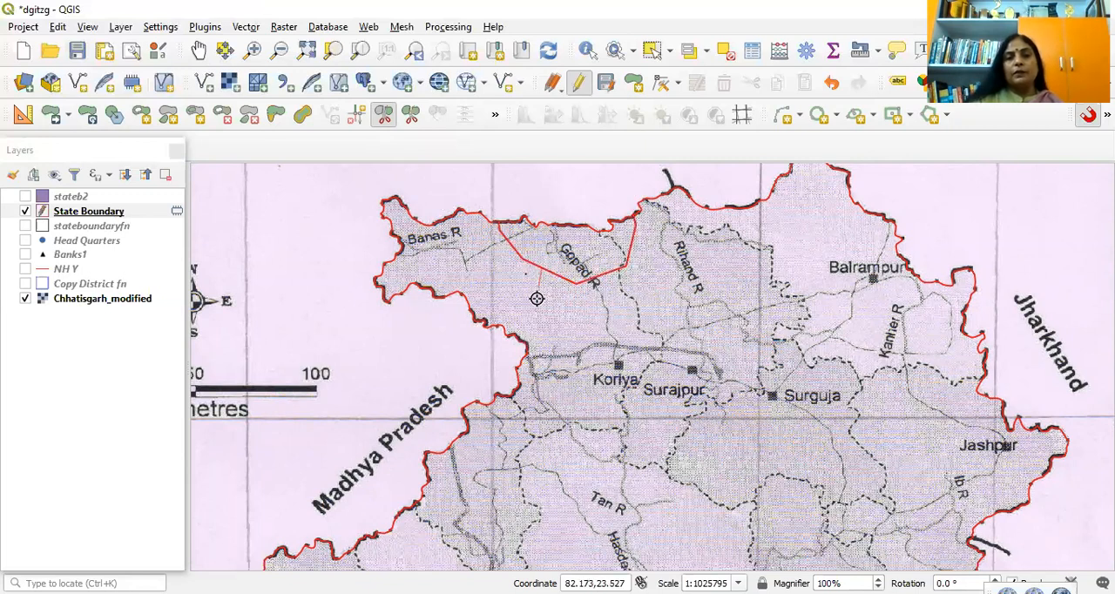
click(495, 335)
right_click(495, 335)
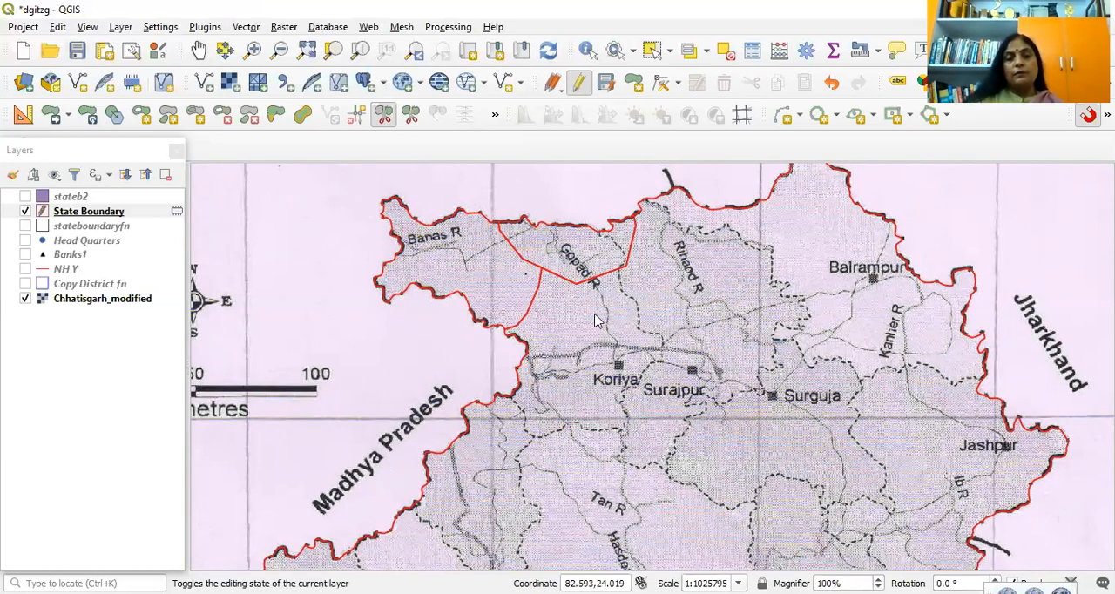
Step: Stop editing State Boundary, discarding both trial splits, and turn editing back on for the layer
click(578, 81)
click(597, 314)
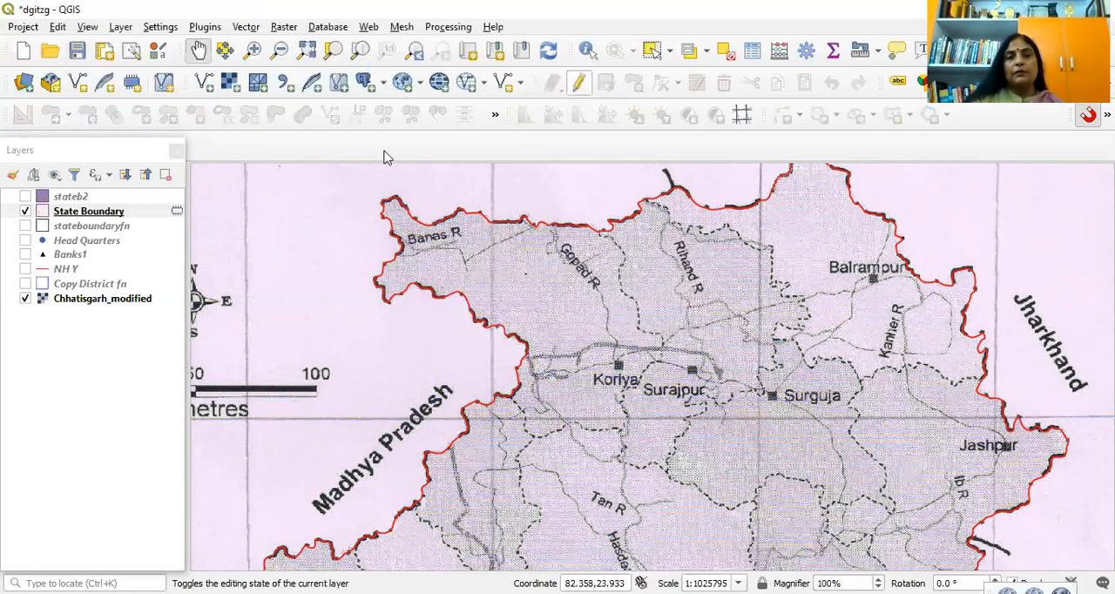
click(578, 82)
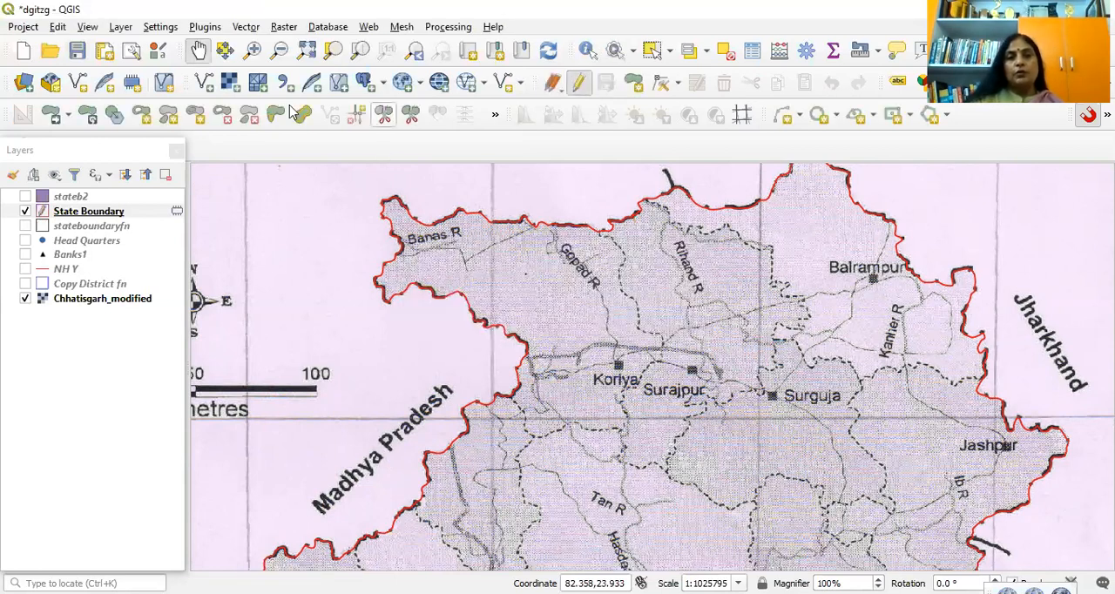
click(199, 50)
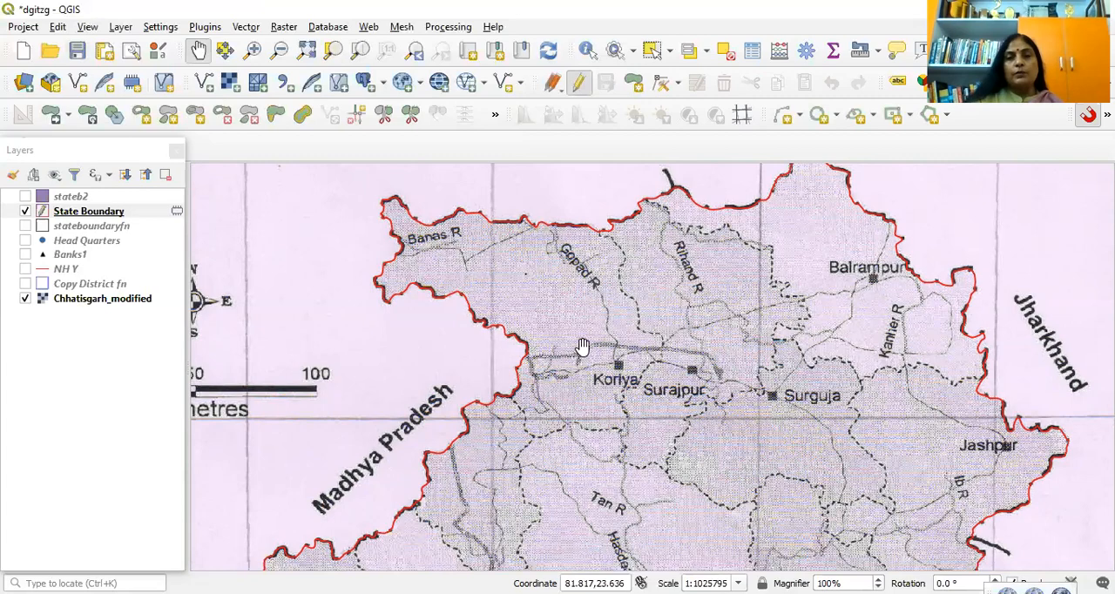
Step: Start a Split Features line just outside the State Boundary polygon's northern edge and trace the dashed district line south, east of Gopad R
scroll(567, 348, up, 1)
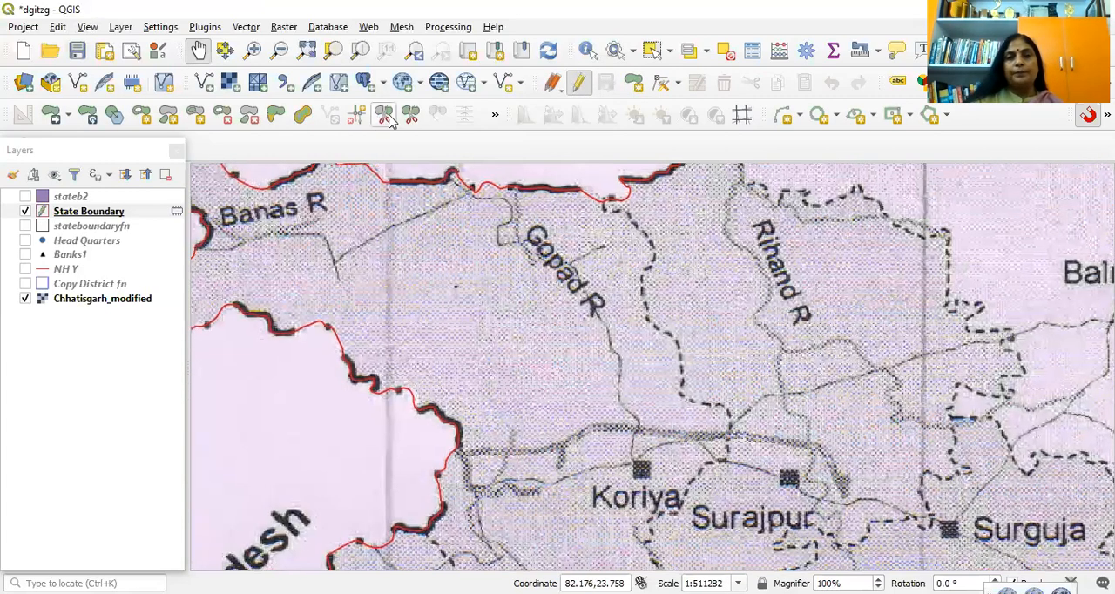
drag(554, 351, 550, 358)
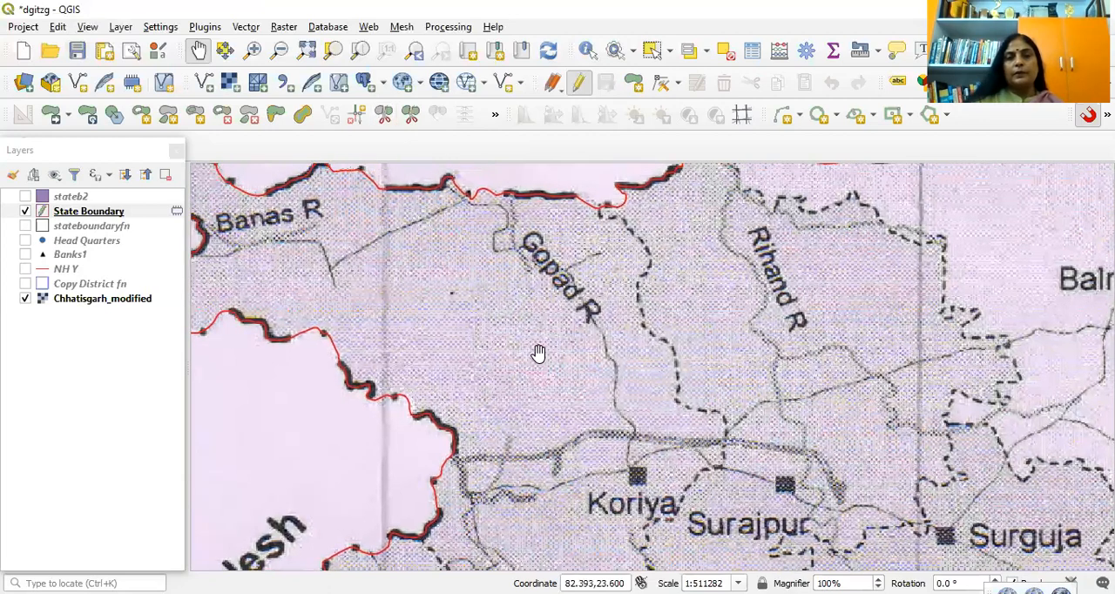
scroll(581, 287, up, 1)
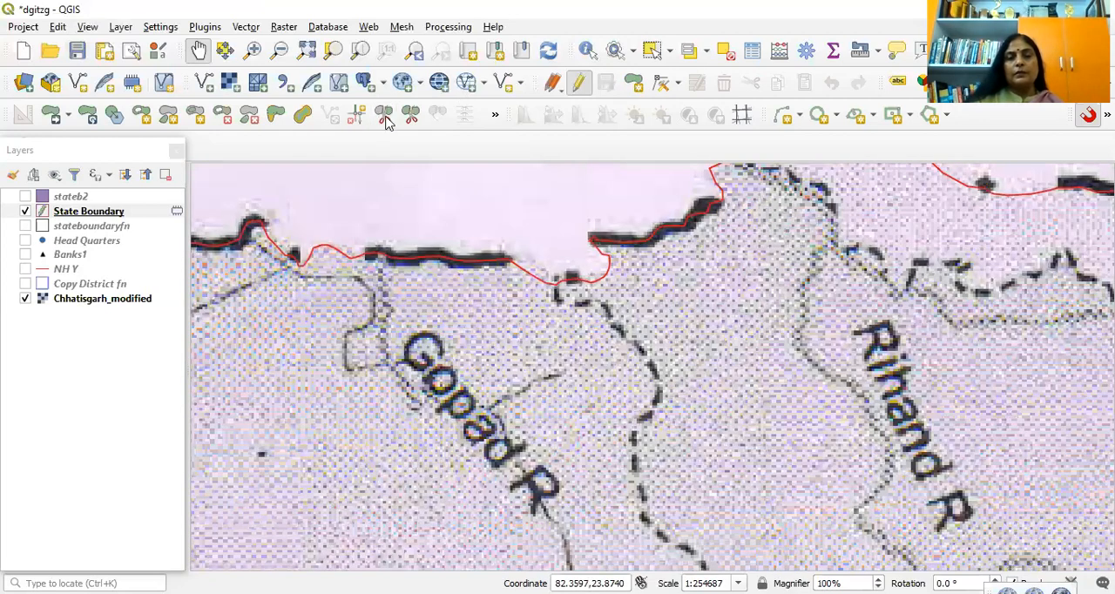
click(385, 116)
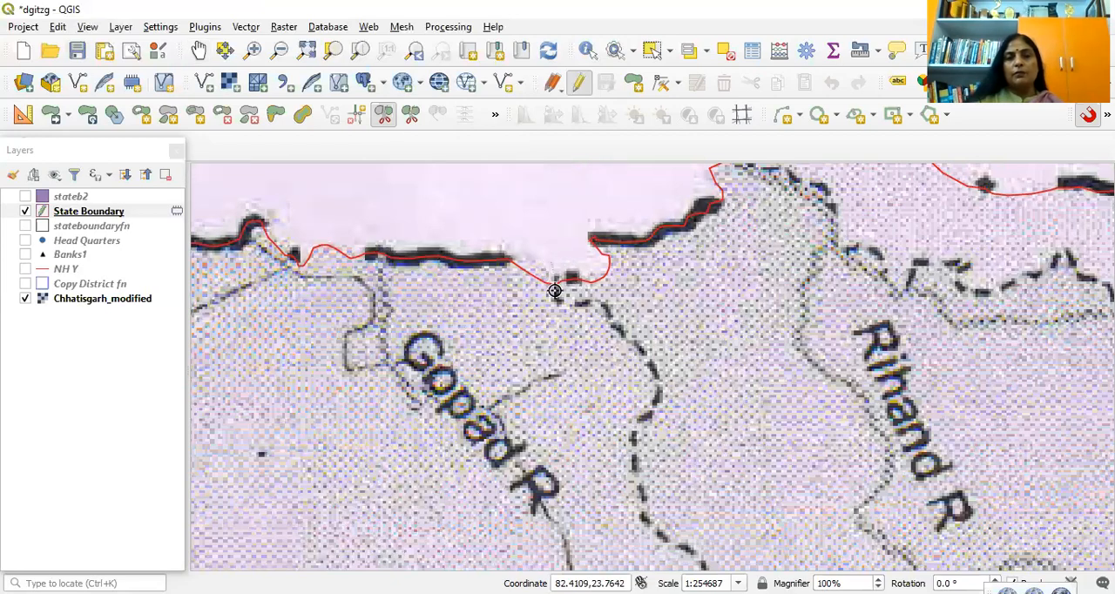
click(581, 307)
click(601, 306)
click(612, 321)
click(652, 362)
click(657, 396)
click(651, 414)
click(634, 434)
click(634, 475)
click(637, 512)
click(667, 538)
click(700, 557)
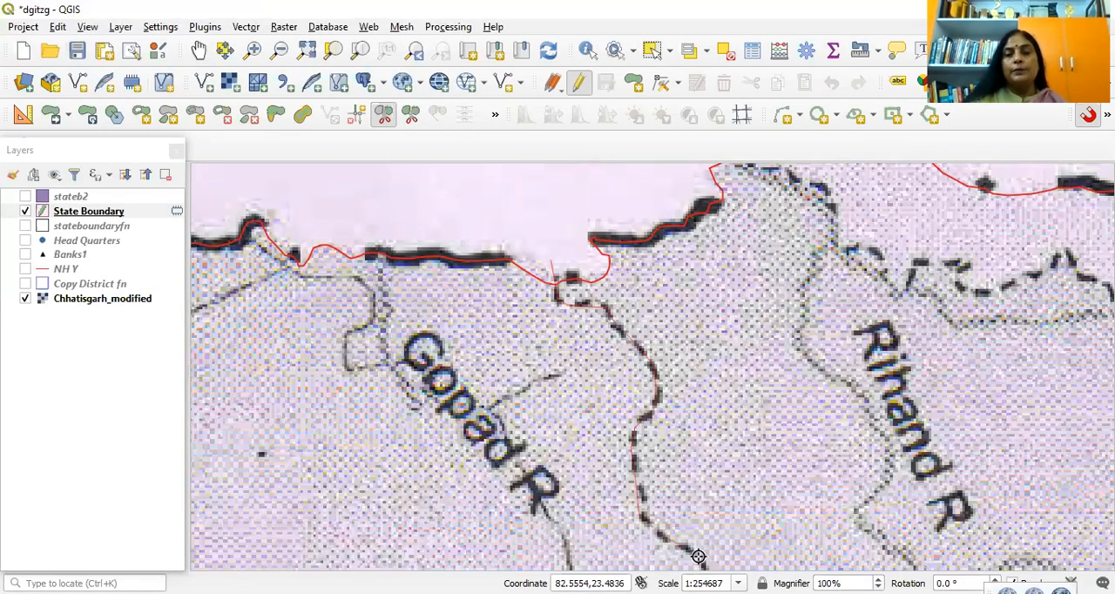
Step: Continue the split line south along the dashed district boundary to the bend between Koriya and Surajpur
key(Down)
key(Down)
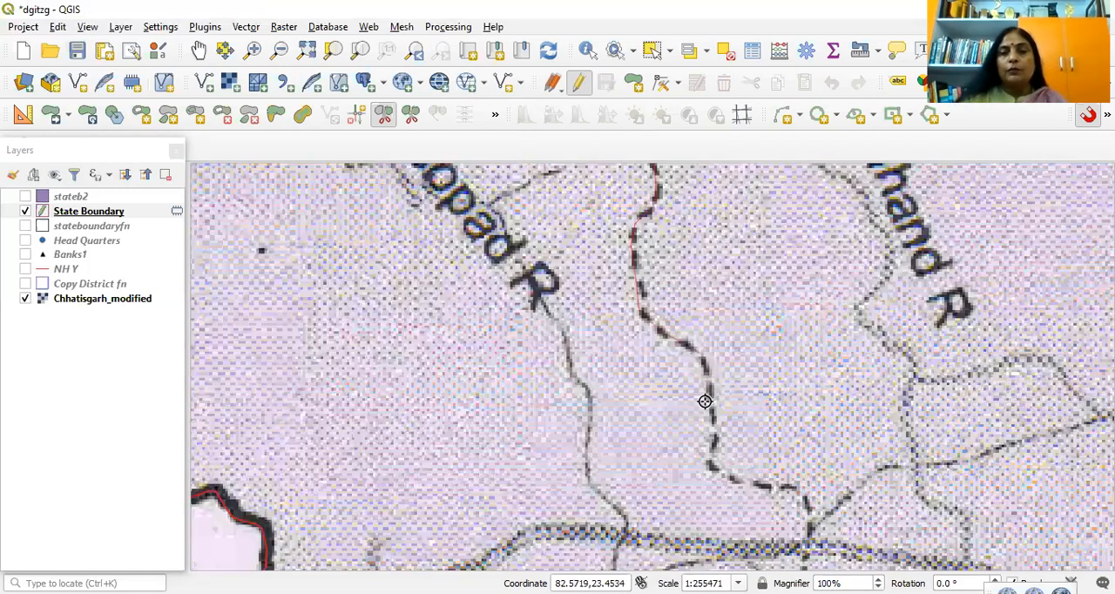
click(713, 450)
click(720, 474)
click(777, 493)
click(804, 503)
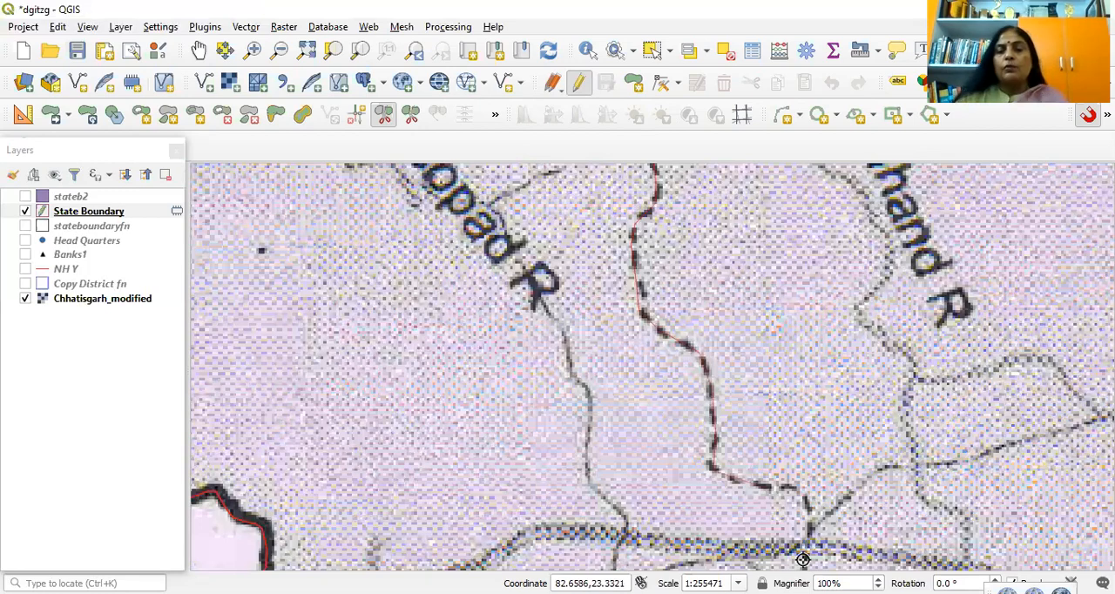
key(Down)
key(Down)
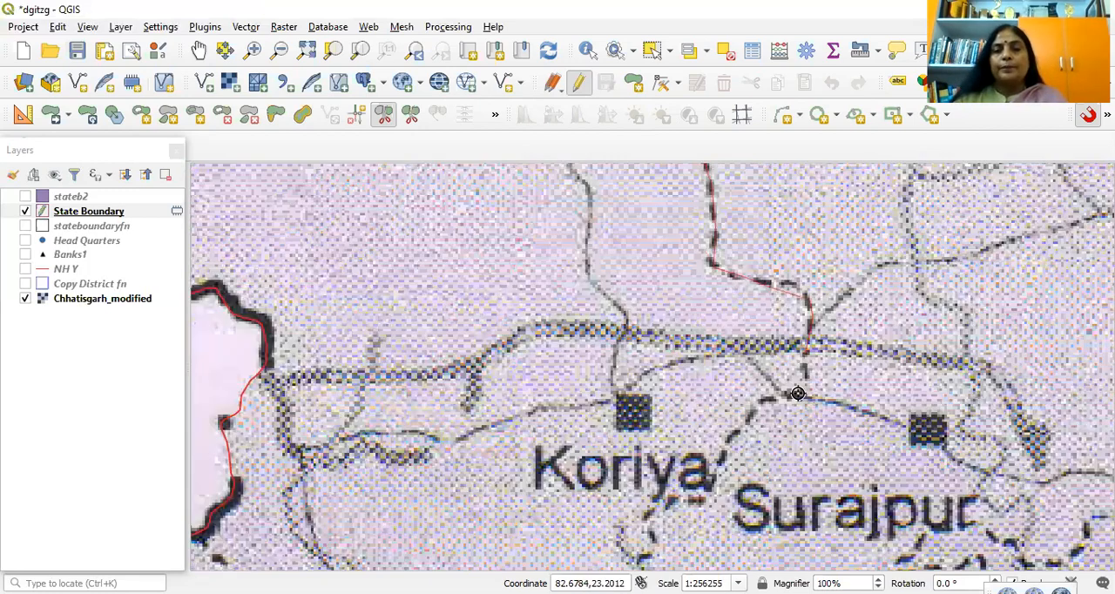
click(798, 393)
click(765, 402)
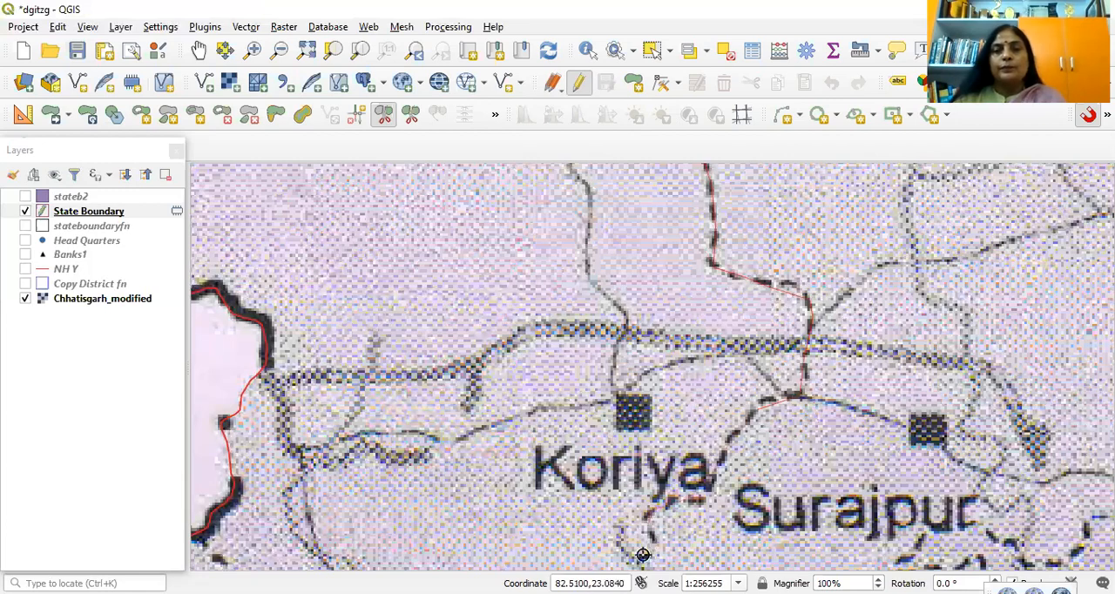
Step: Trace the split line around Koriya's southern district boundary to just beyond the Madhya Pradesh border and finish the split
key(Down)
key(Down)
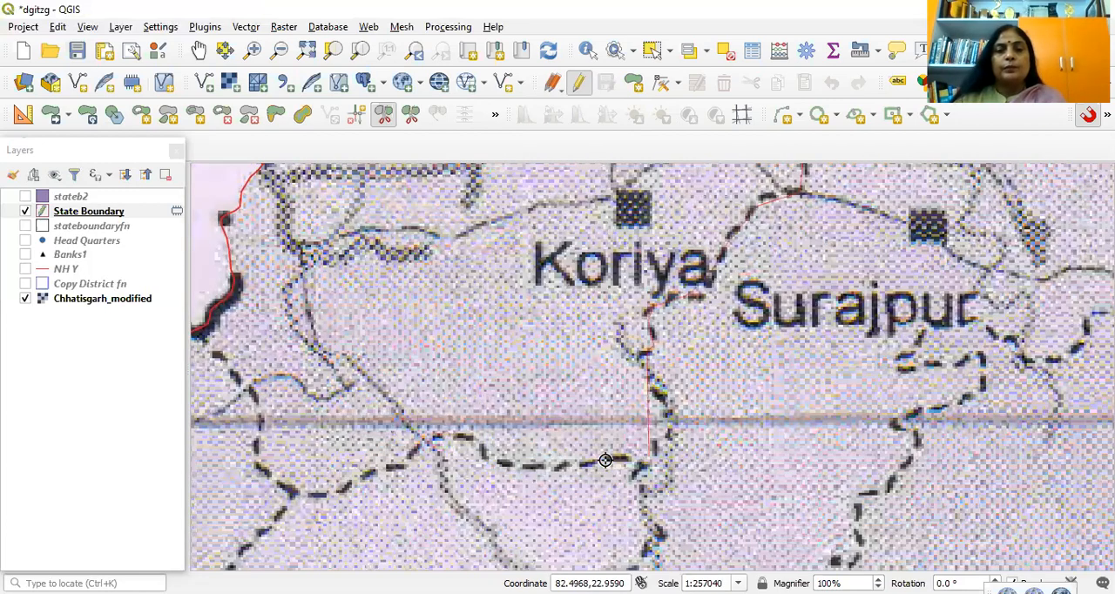
click(493, 460)
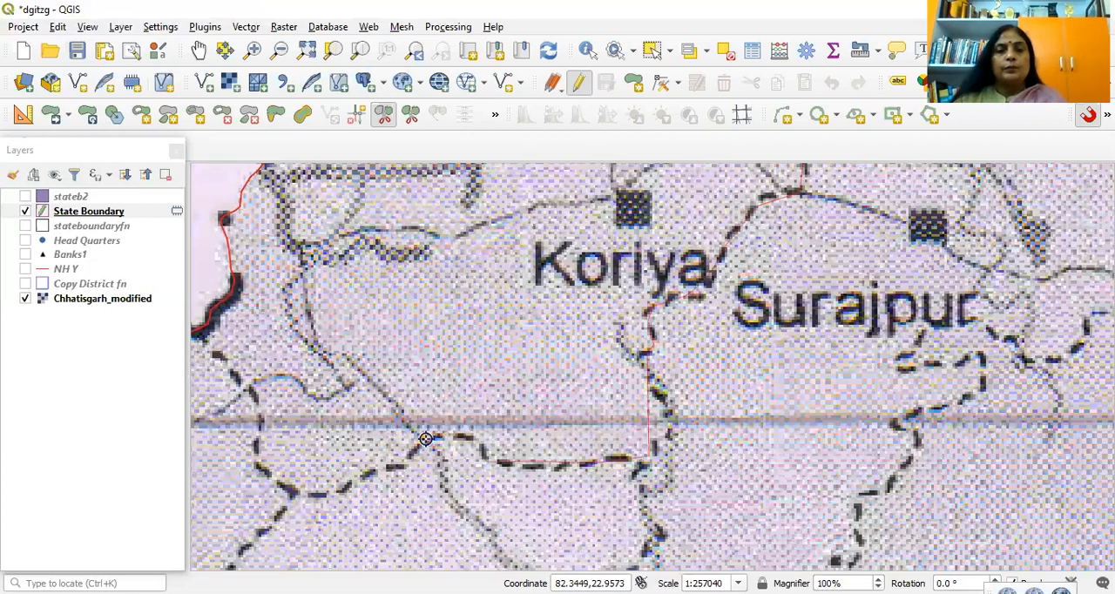
click(476, 443)
click(427, 438)
click(337, 487)
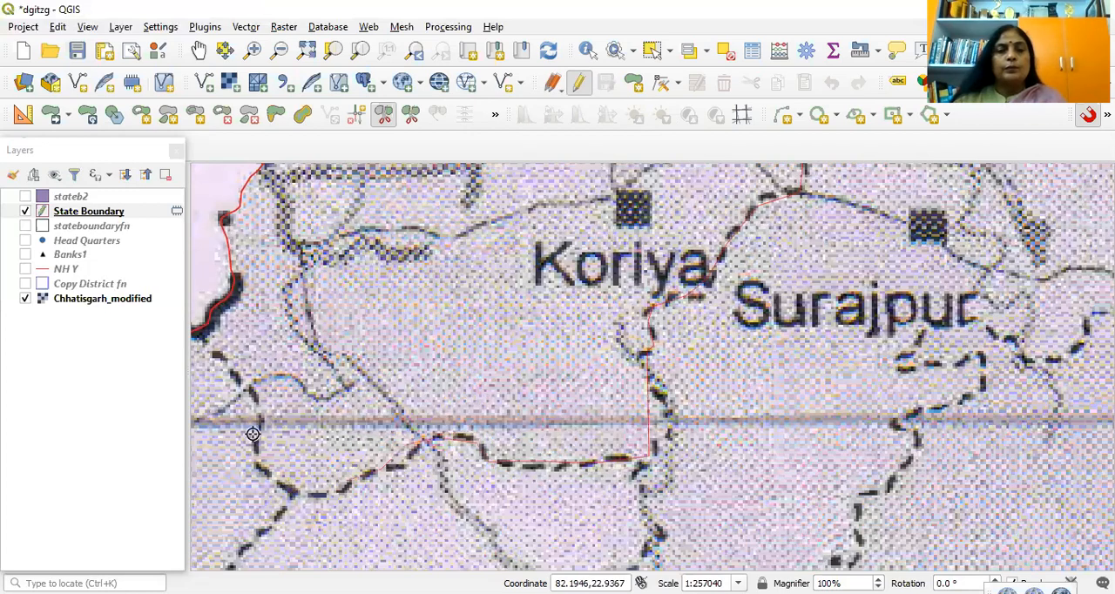
click(294, 487)
click(260, 468)
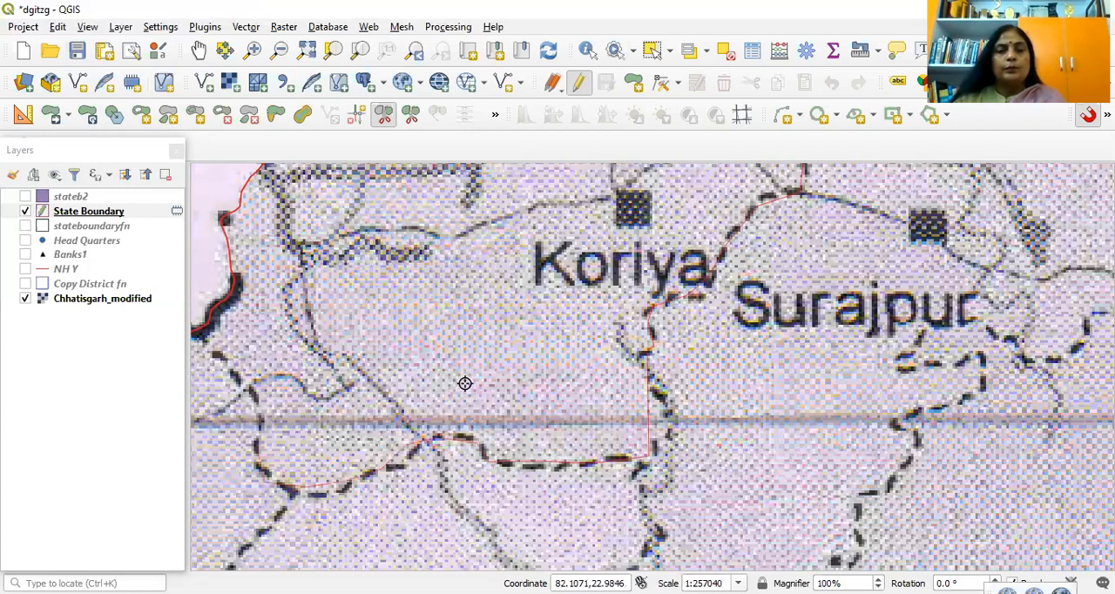
key(Left)
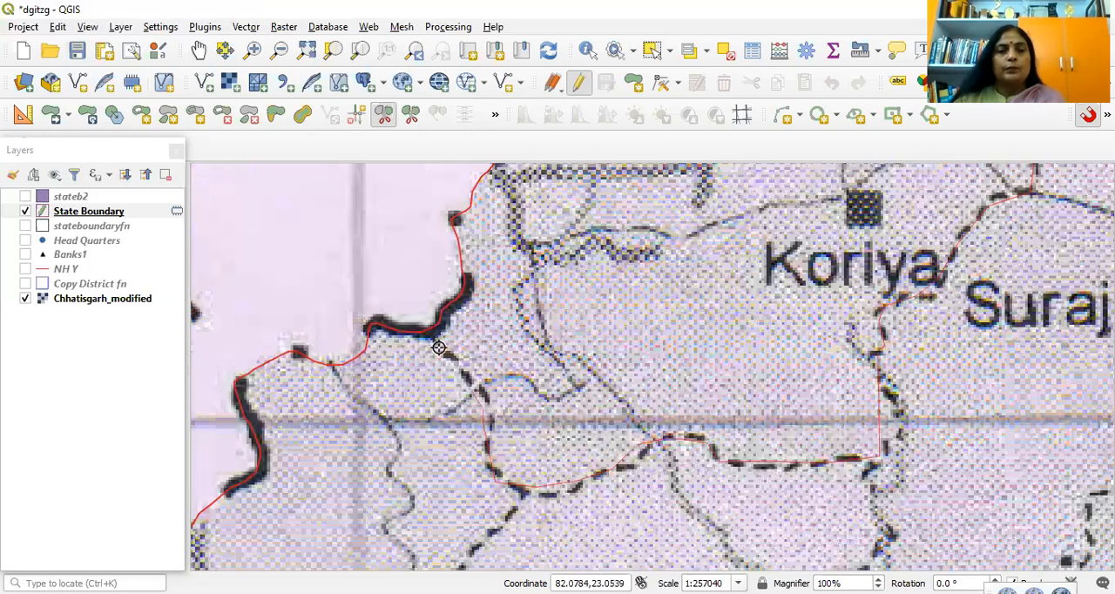
right_click(414, 305)
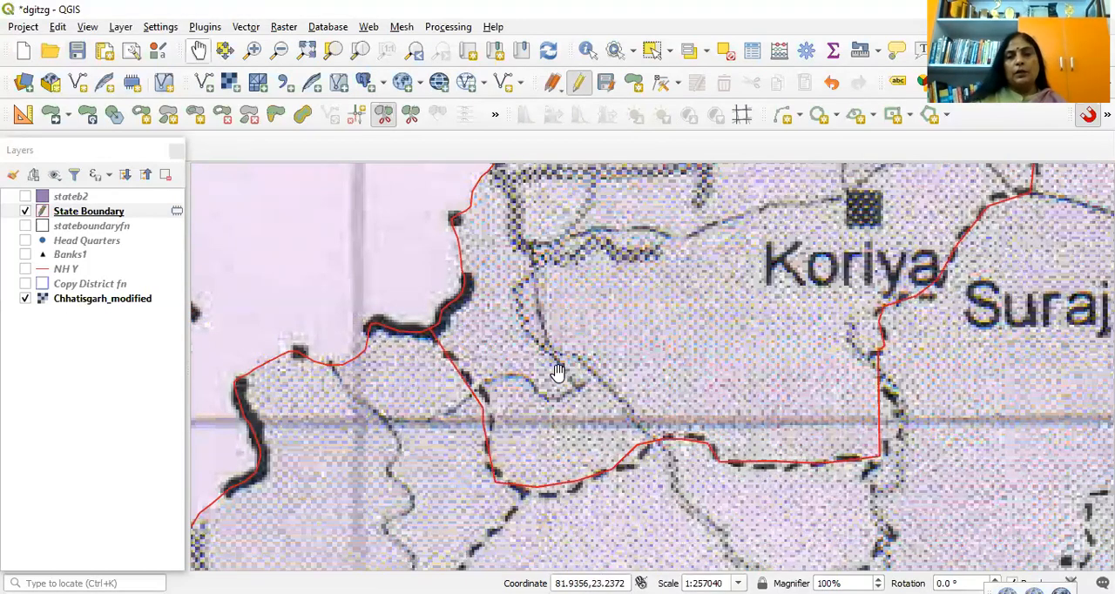
Step: Examine the split-off Koriya polygon and the remaining district lines across the state from north to south
scroll(687, 348, down, 3)
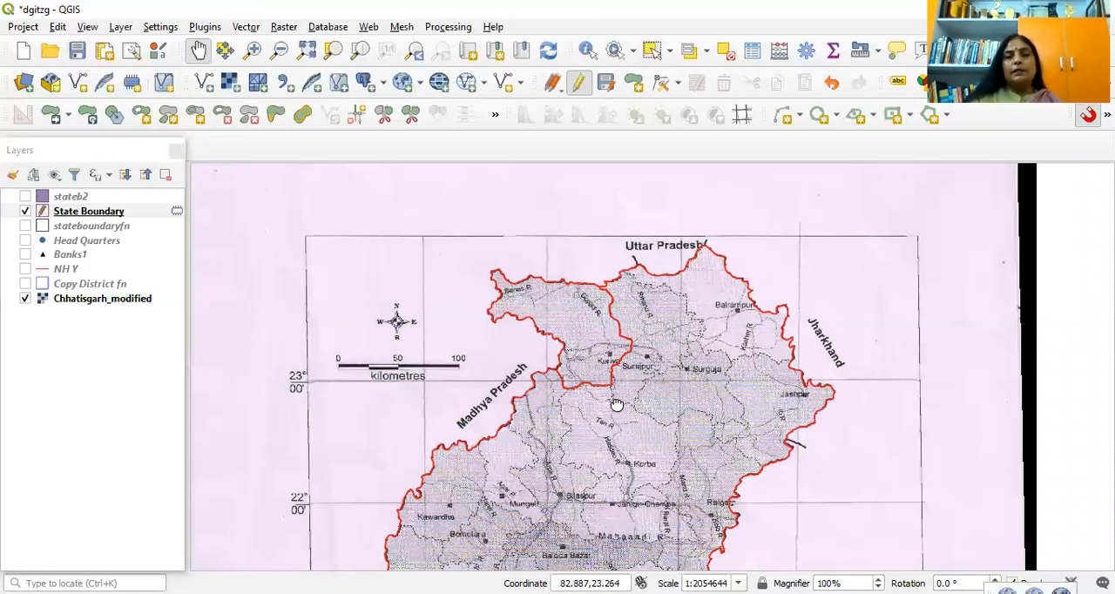
scroll(683, 266, up, 1)
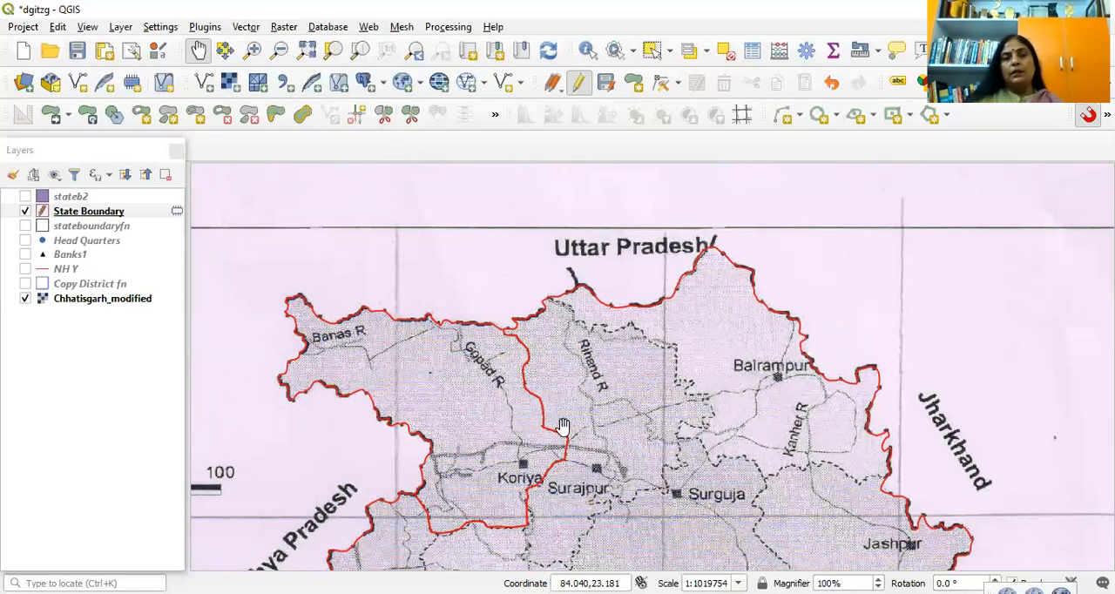
drag(828, 489, 835, 322)
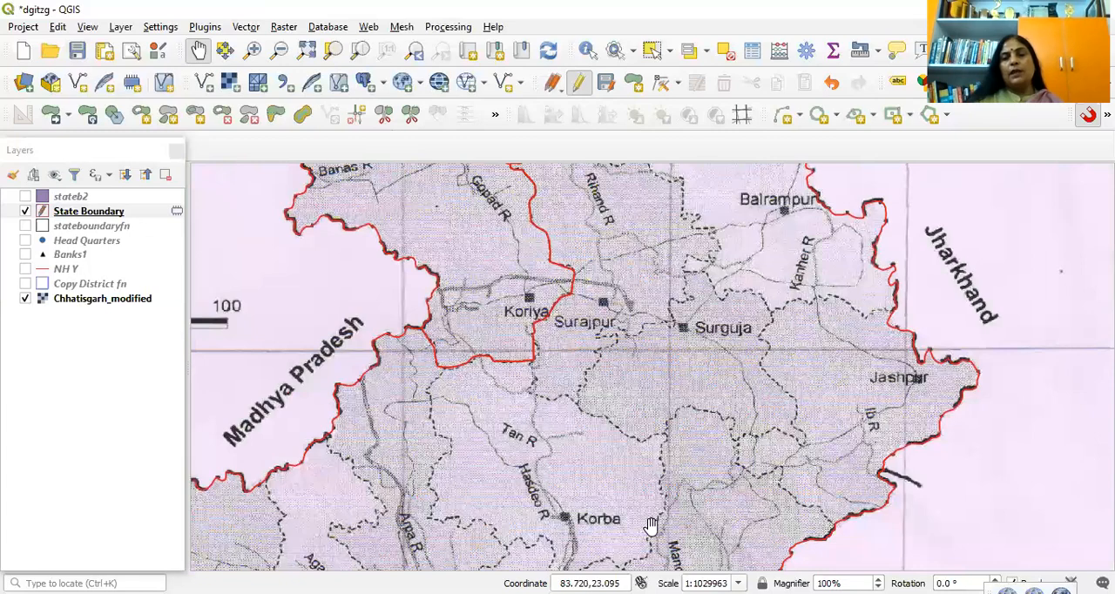
drag(612, 528, 748, 332)
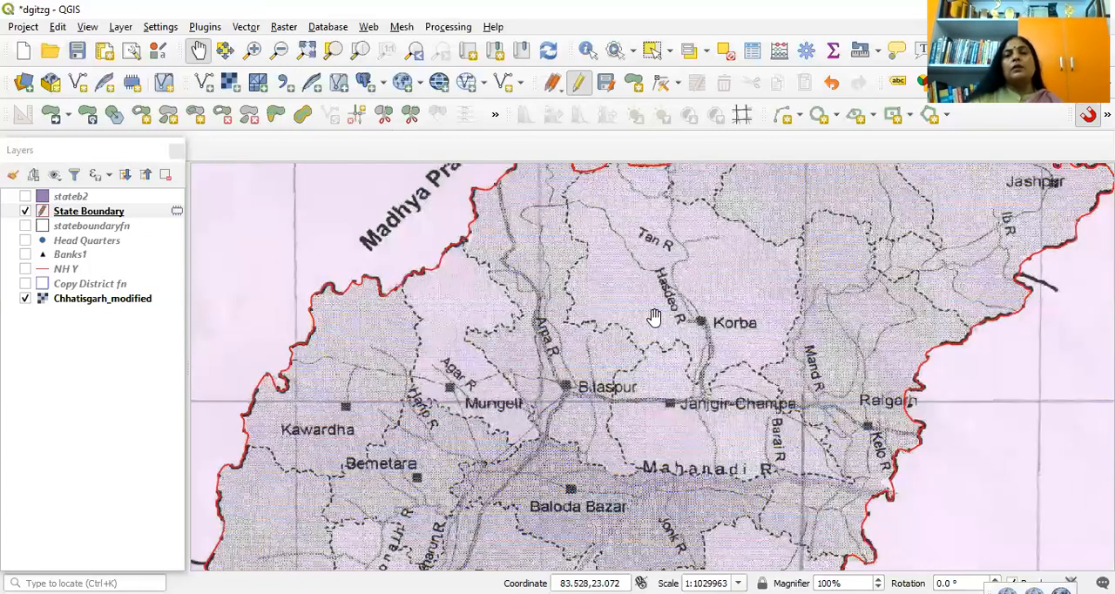
drag(527, 565, 600, 433)
drag(530, 459, 637, 190)
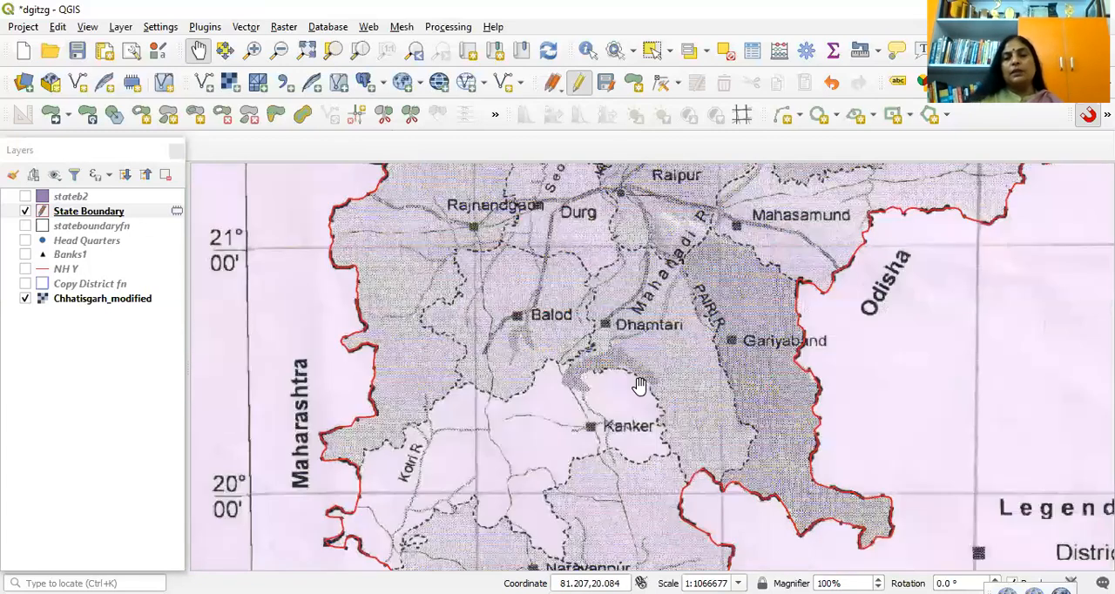
drag(601, 557, 631, 182)
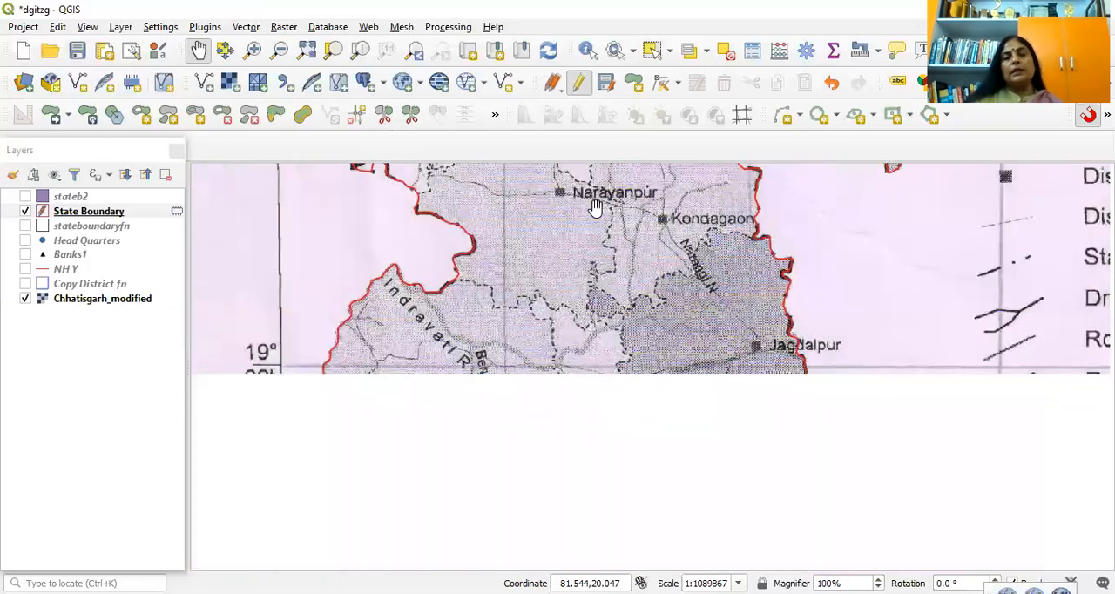
key(Up)
key(Up)
key(Up)
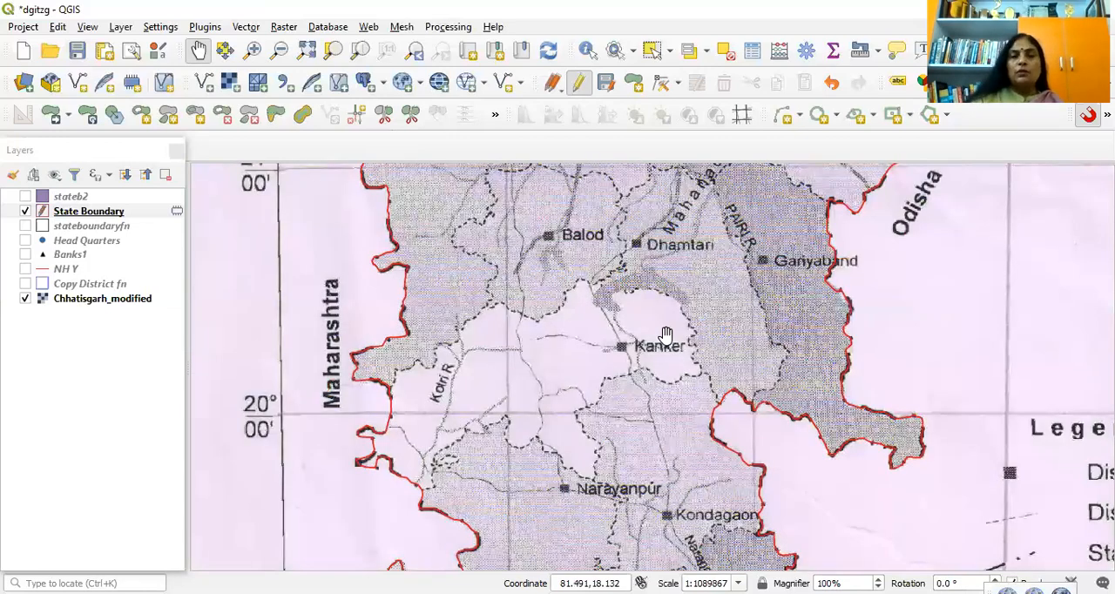
key(Up)
key(Up)
key(Up)
key(ctrl+shift+f)
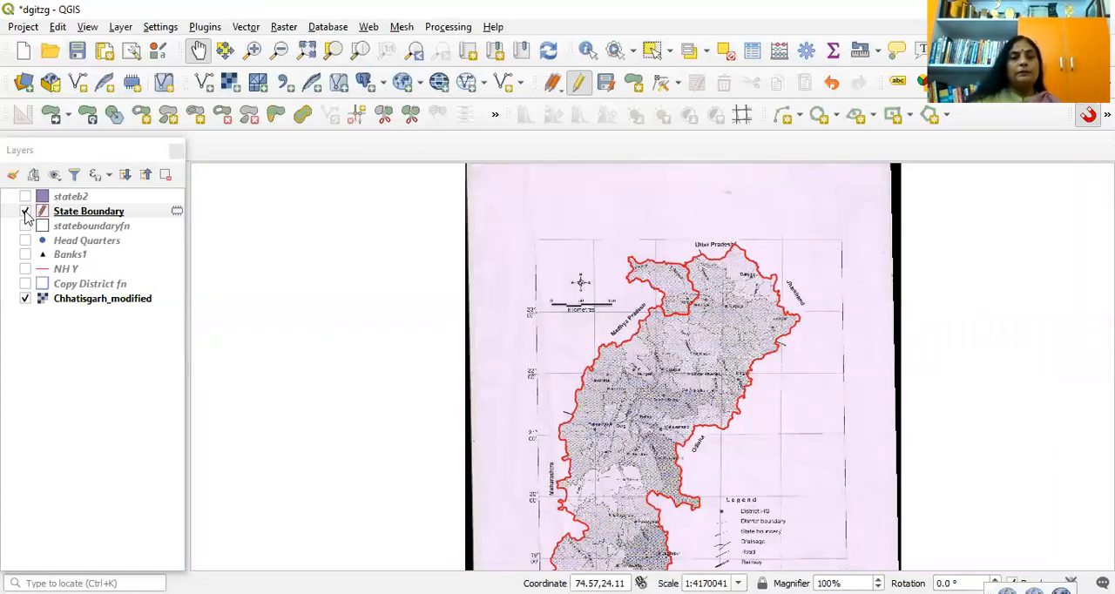
Step: Show the Copy District fn layer with State Boundary hidden, viewing it both alone and over the Chhatisgarh_modified map
click(26, 284)
click(26, 299)
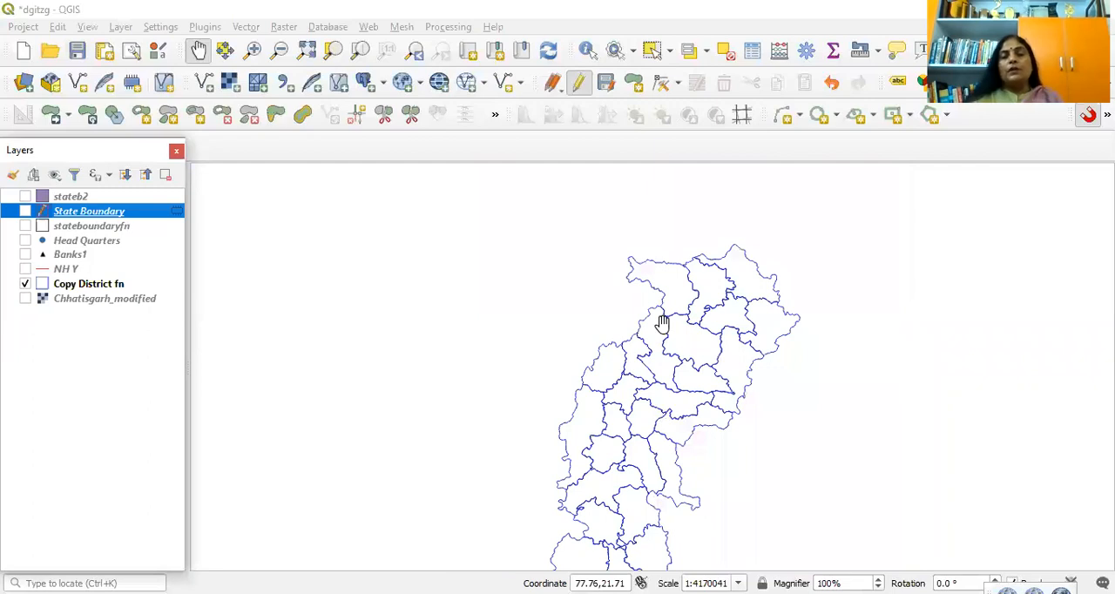
drag(665, 331, 628, 244)
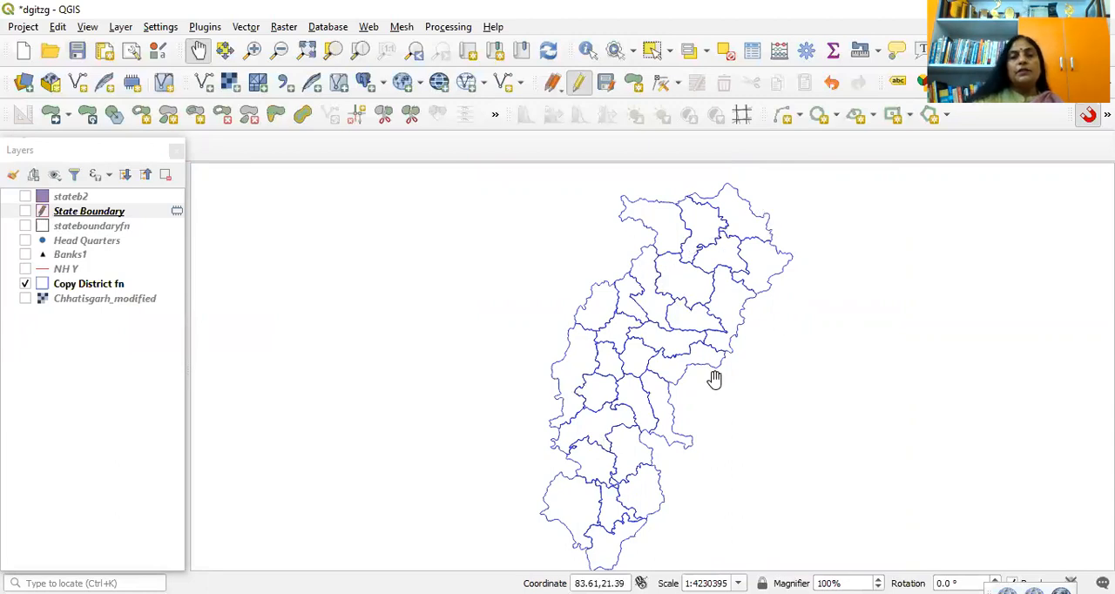
click(25, 298)
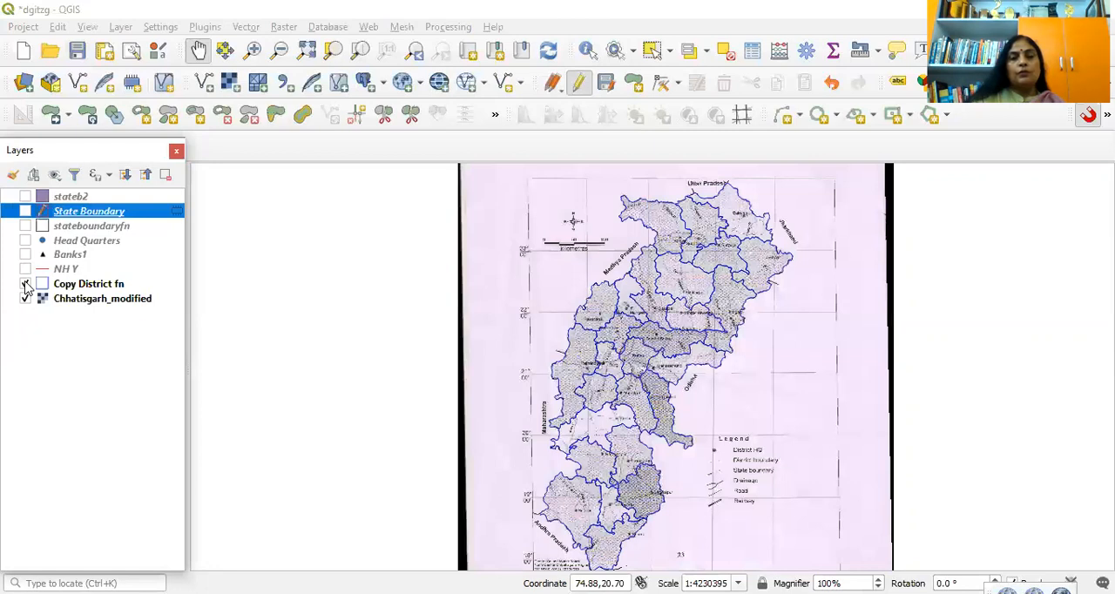
right_click(137, 215)
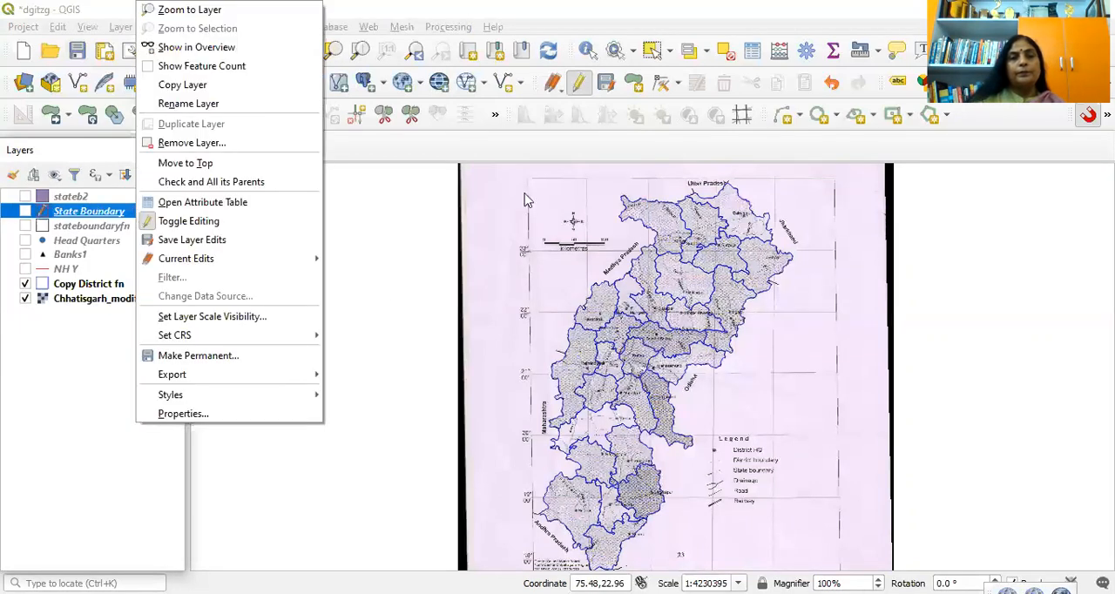
click(579, 84)
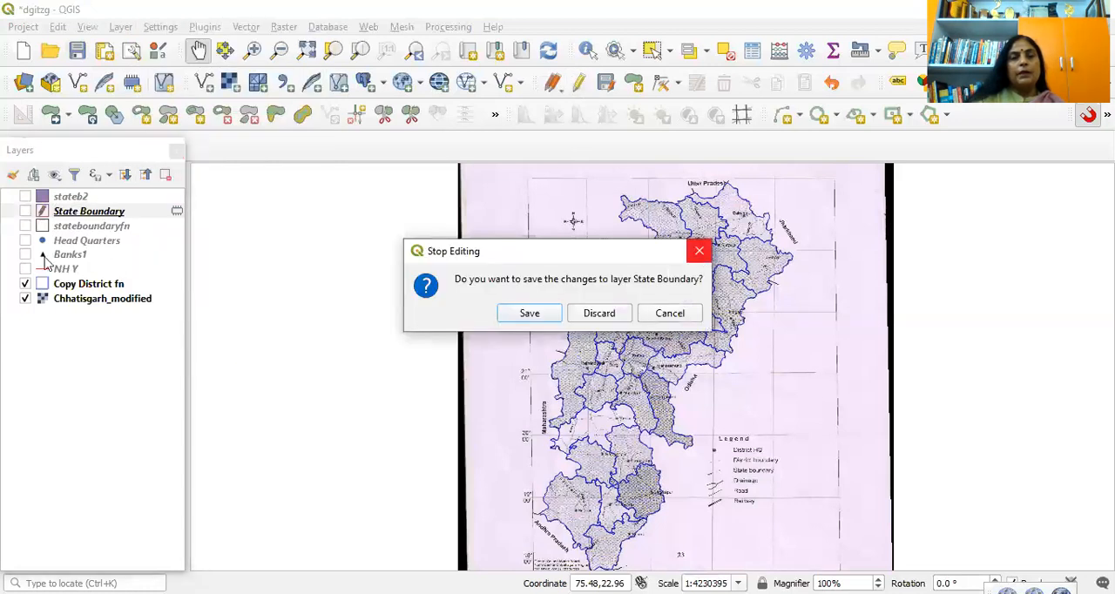
click(699, 253)
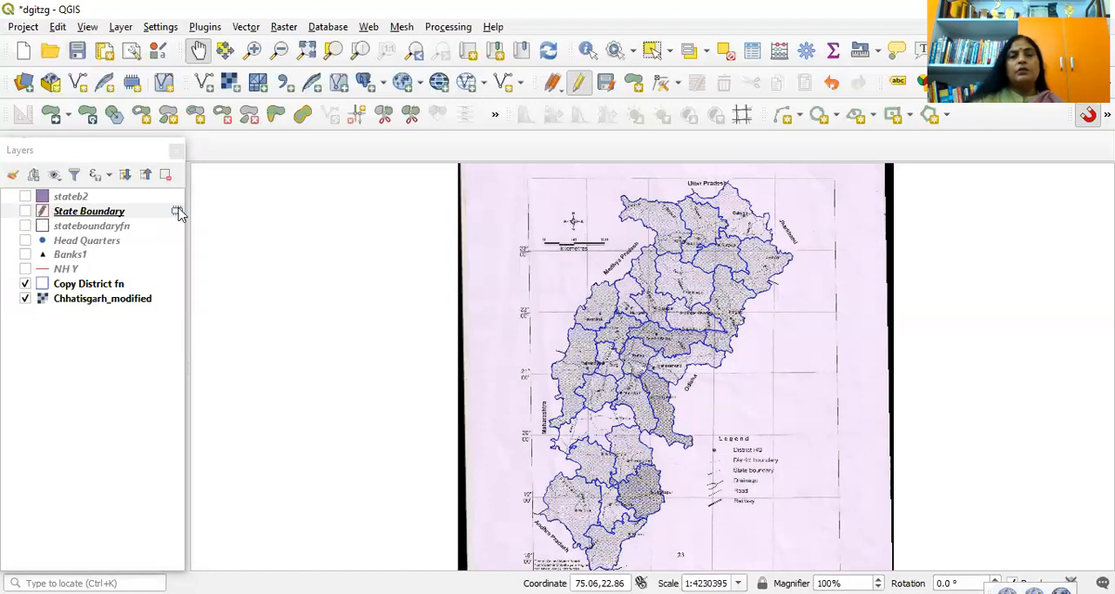
Step: Make State Boundary visible again and stop editing it, saving the changes to the layer
click(26, 212)
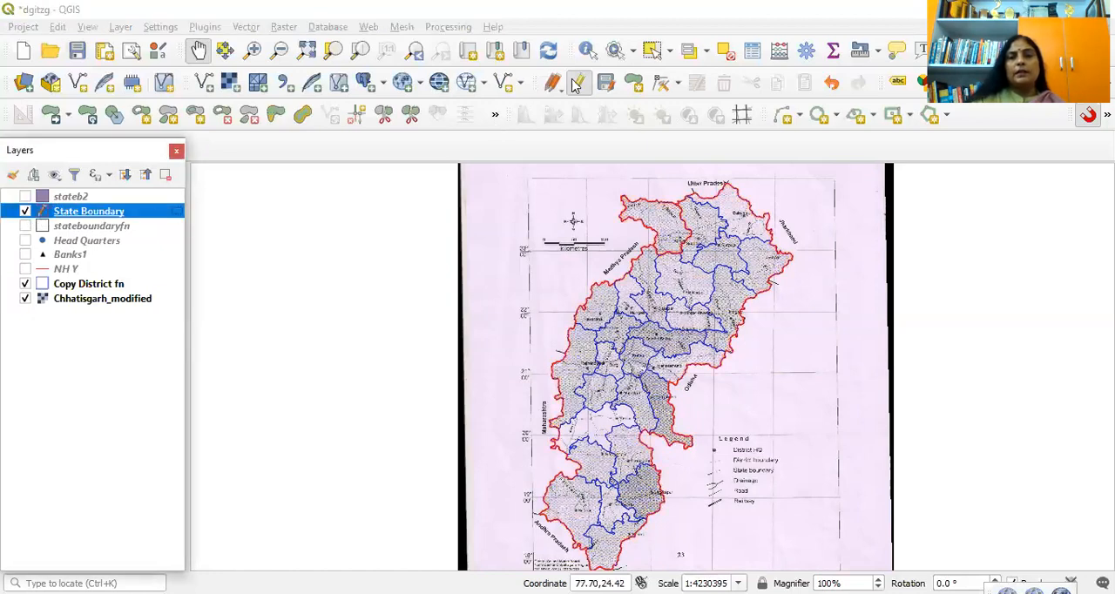
click(577, 88)
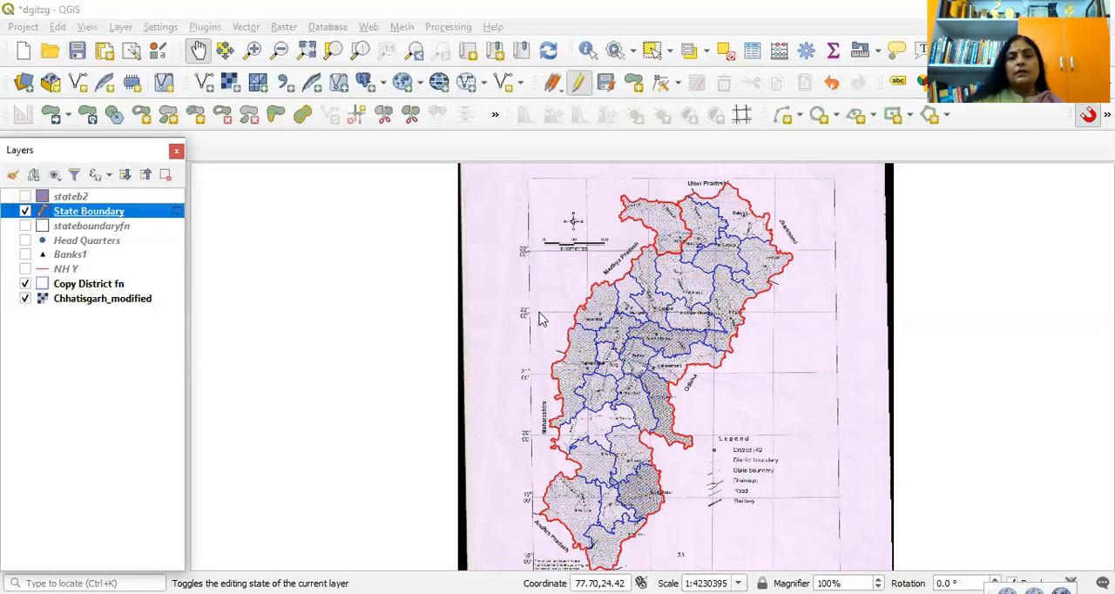
click(533, 314)
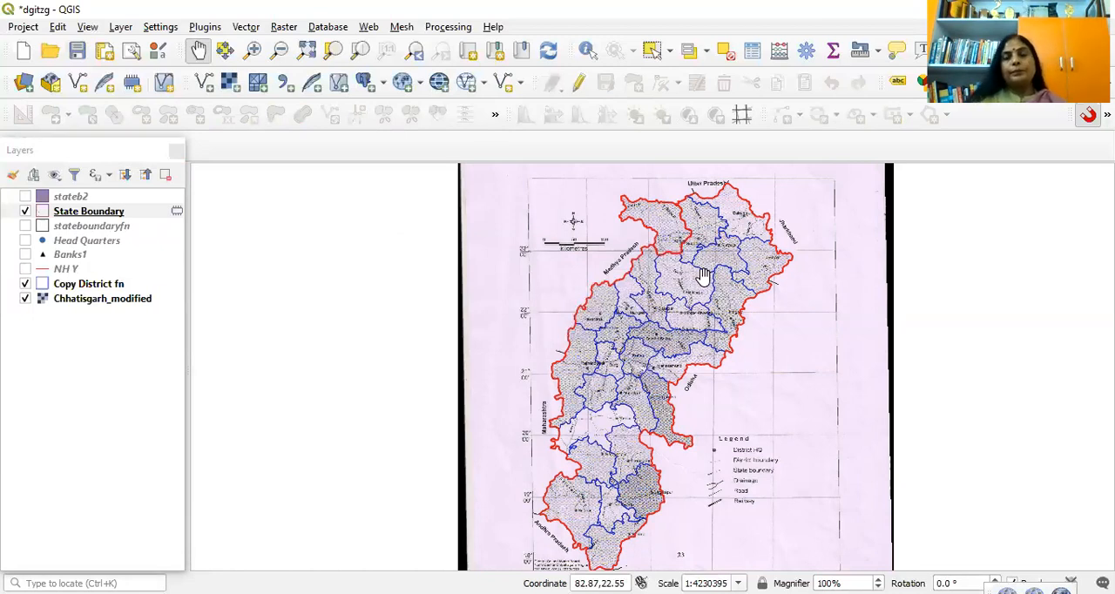
Step: Hide State Boundary, show stateboundaryfn with the district layer, and view the area around Koriya and Surajpur up close
drag(704, 277, 677, 303)
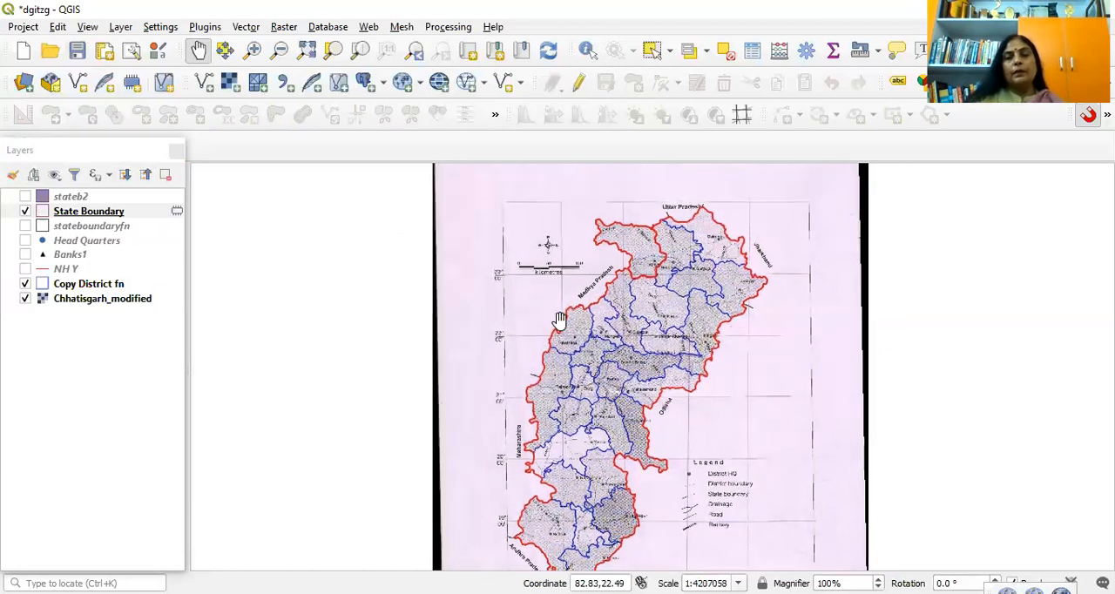
click(24, 212)
click(26, 226)
scroll(658, 335, up, 1)
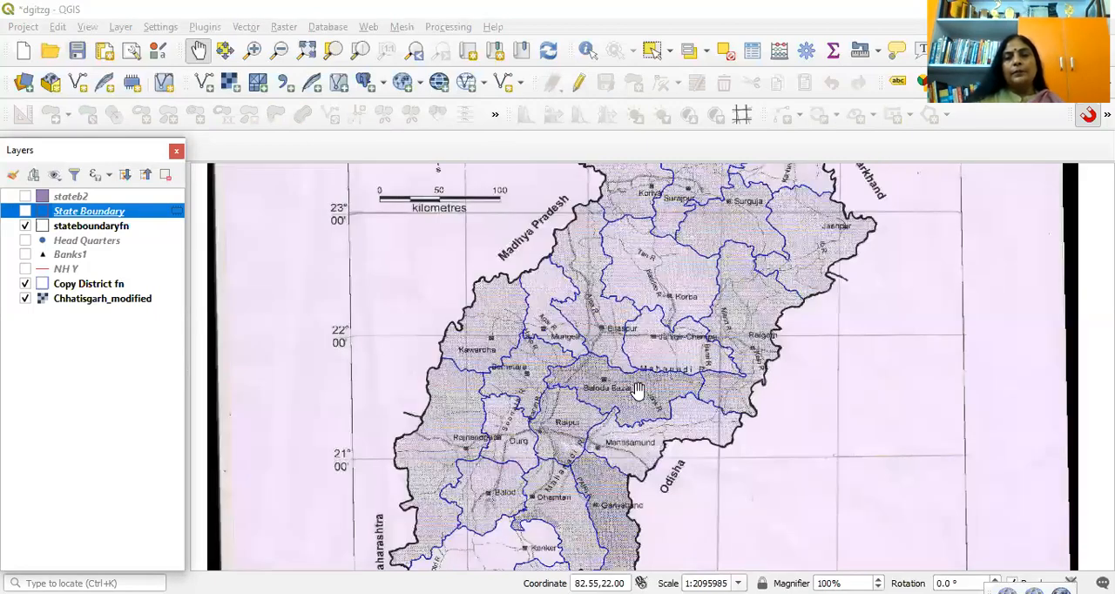
drag(667, 196, 685, 398)
scroll(682, 416, up, 1)
scroll(683, 407, up, 1)
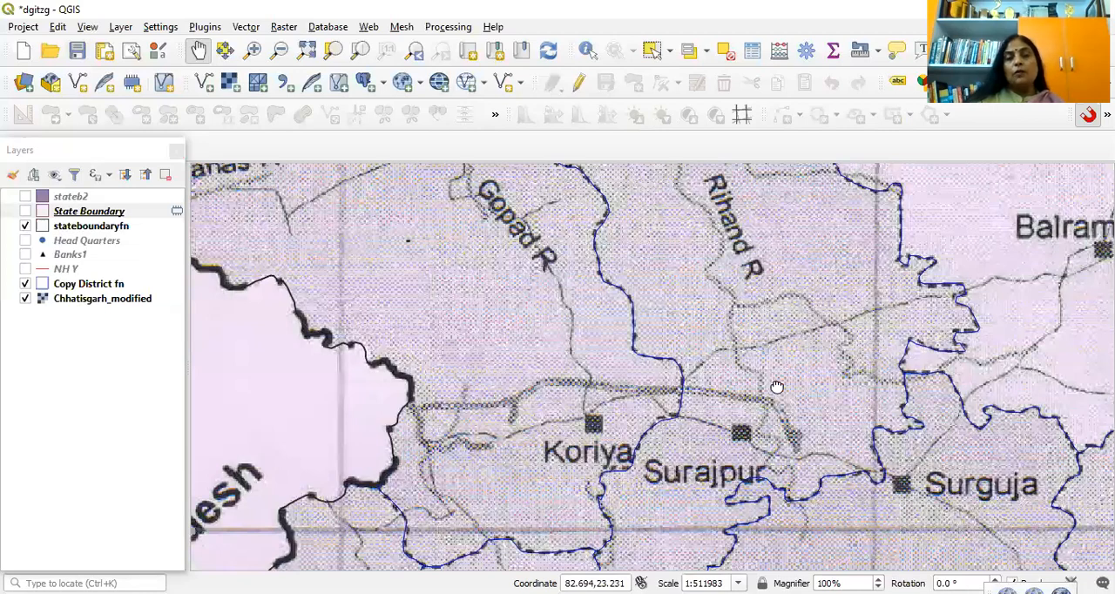
Step: Start a new shapefile layer and save its file as dhq in the Class excersize folder
drag(680, 432, 777, 387)
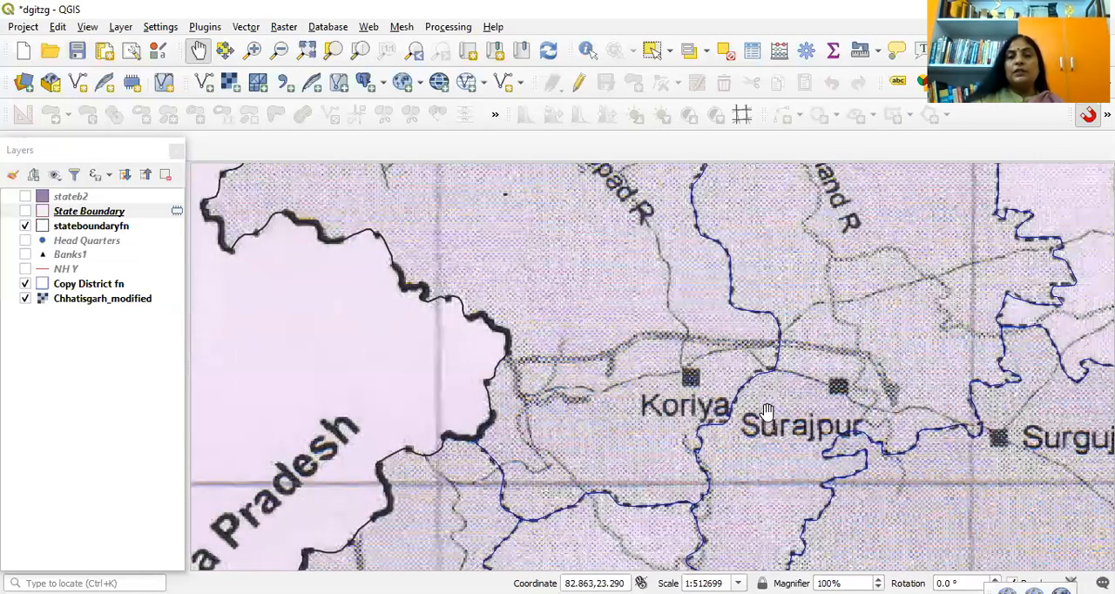
scroll(788, 378, down, 1)
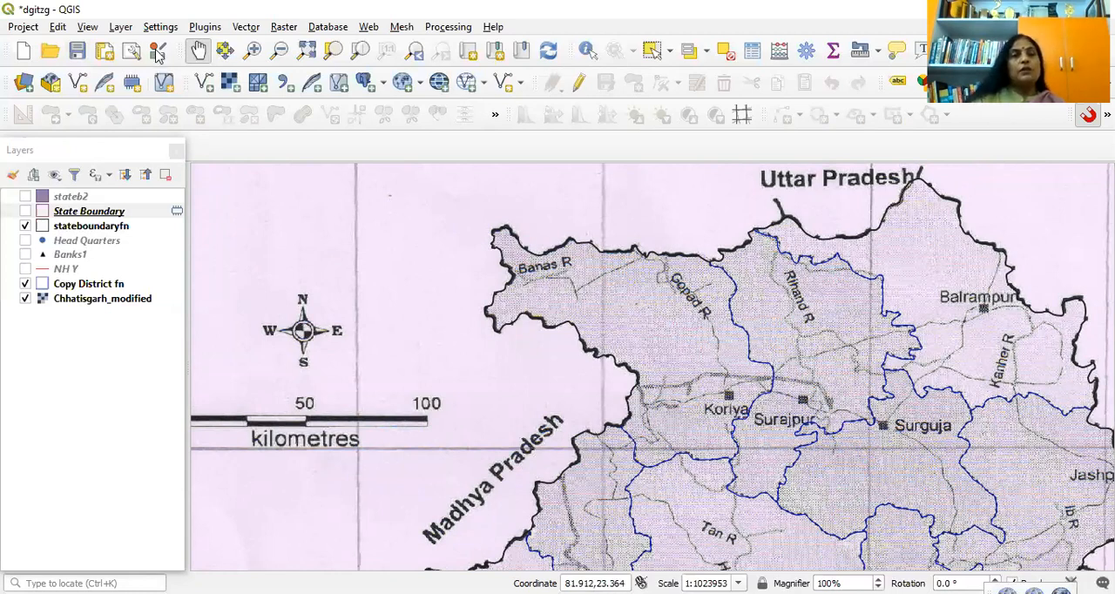
click(120, 26)
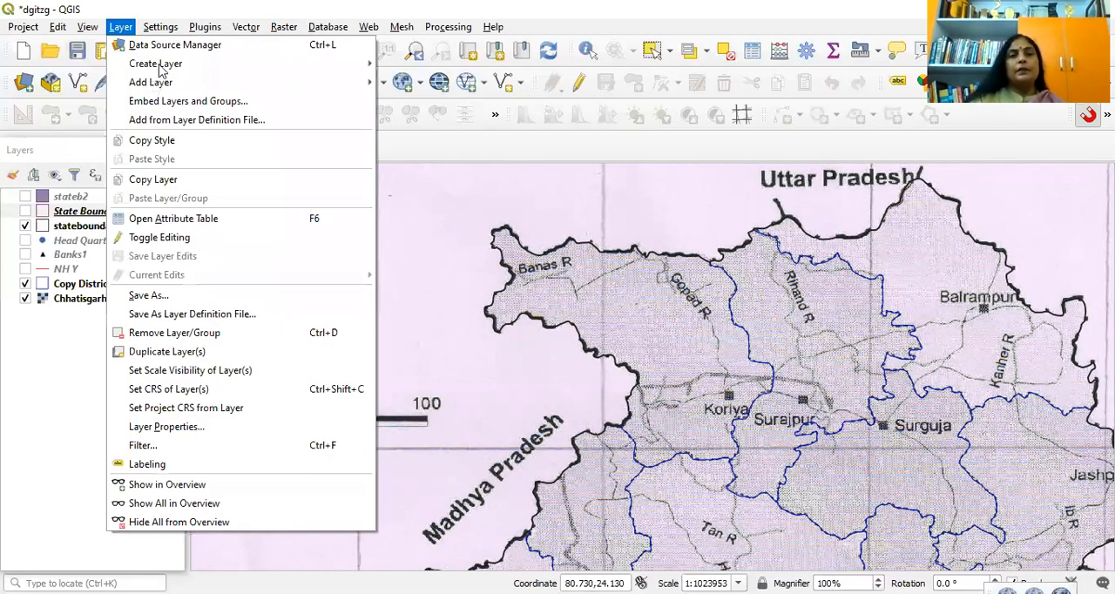
mouse_move(294, 69)
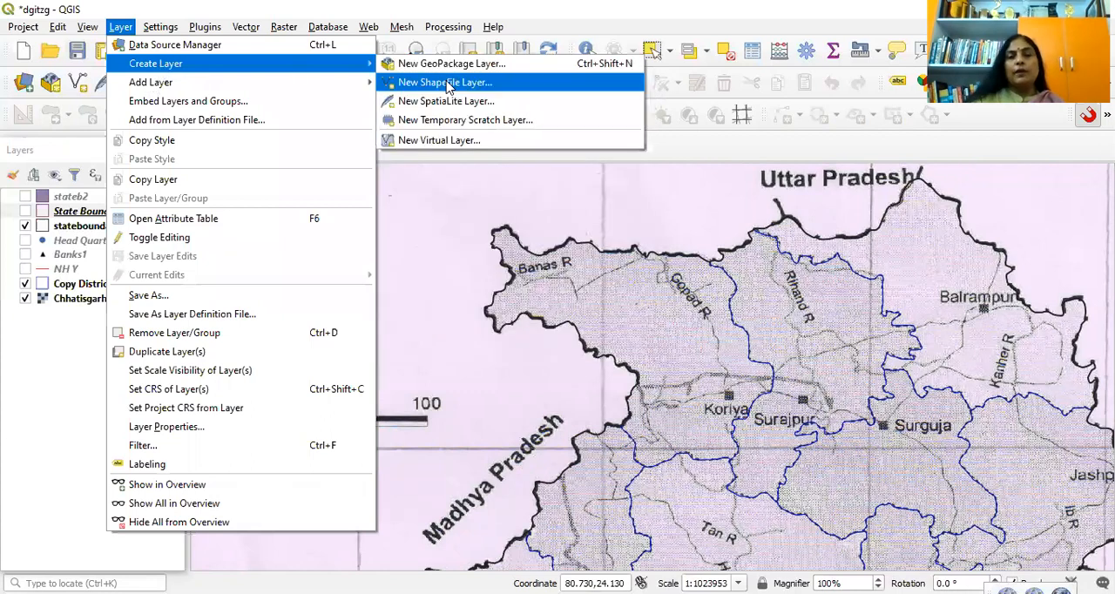
click(446, 84)
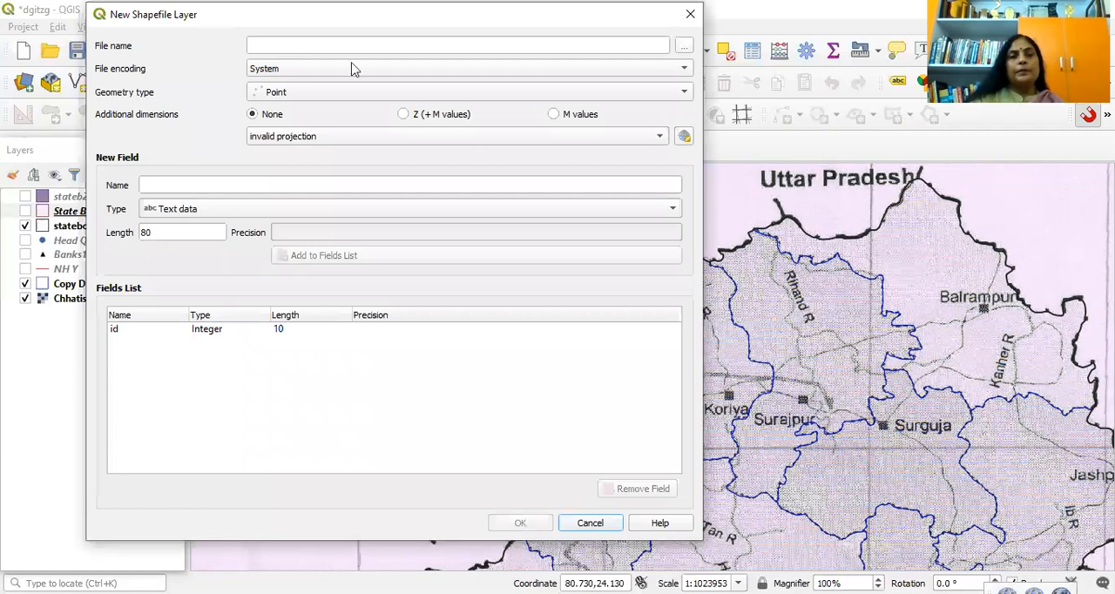
click(683, 45)
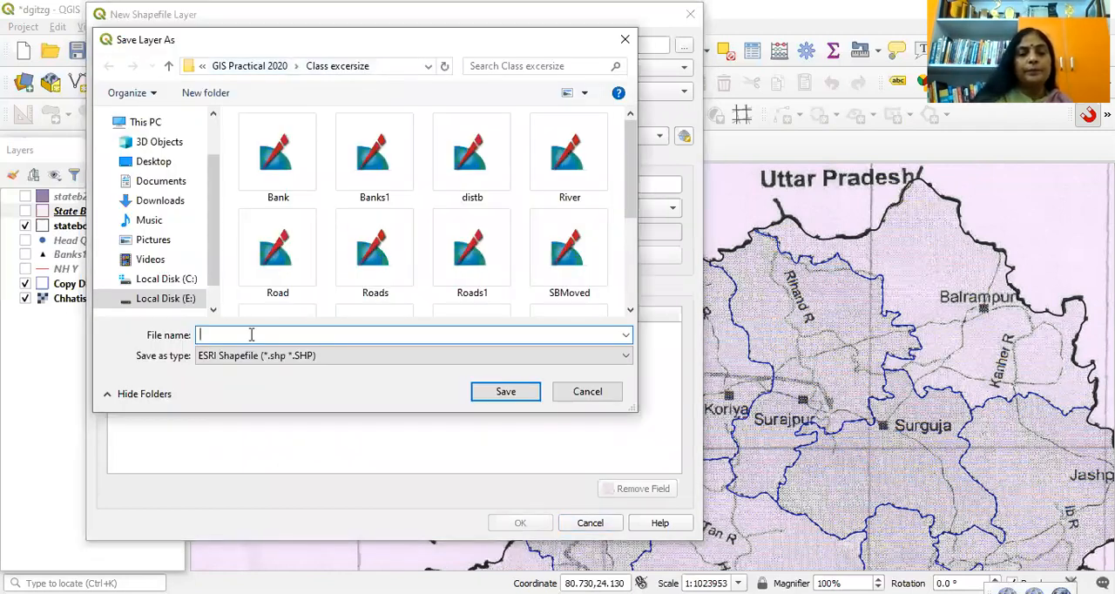
text(dq)
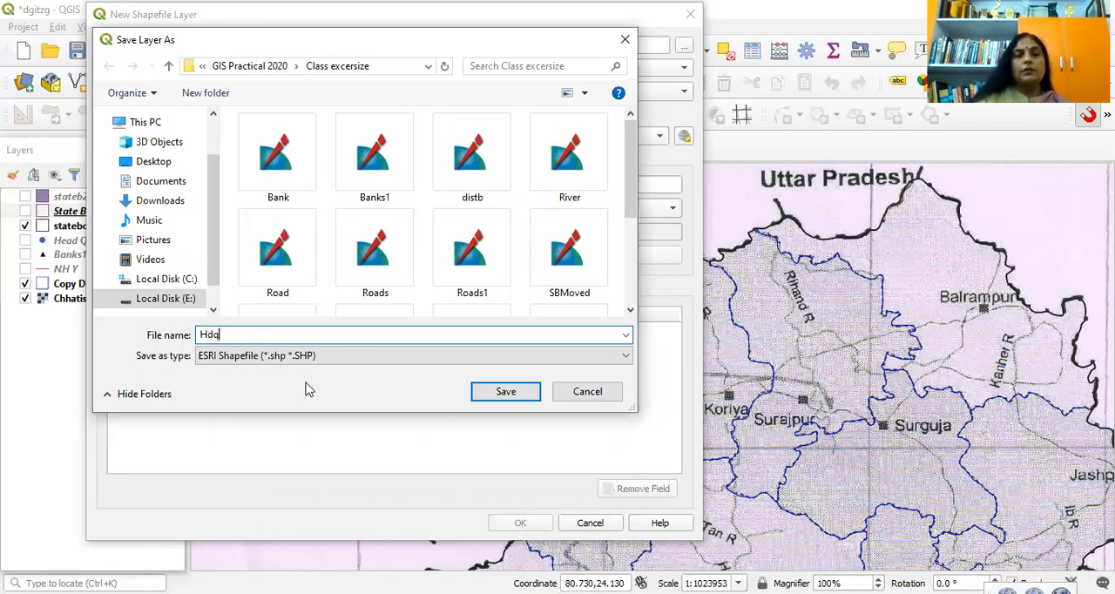
key(BackSpace)
key(BackSpace)
key(BackSpace)
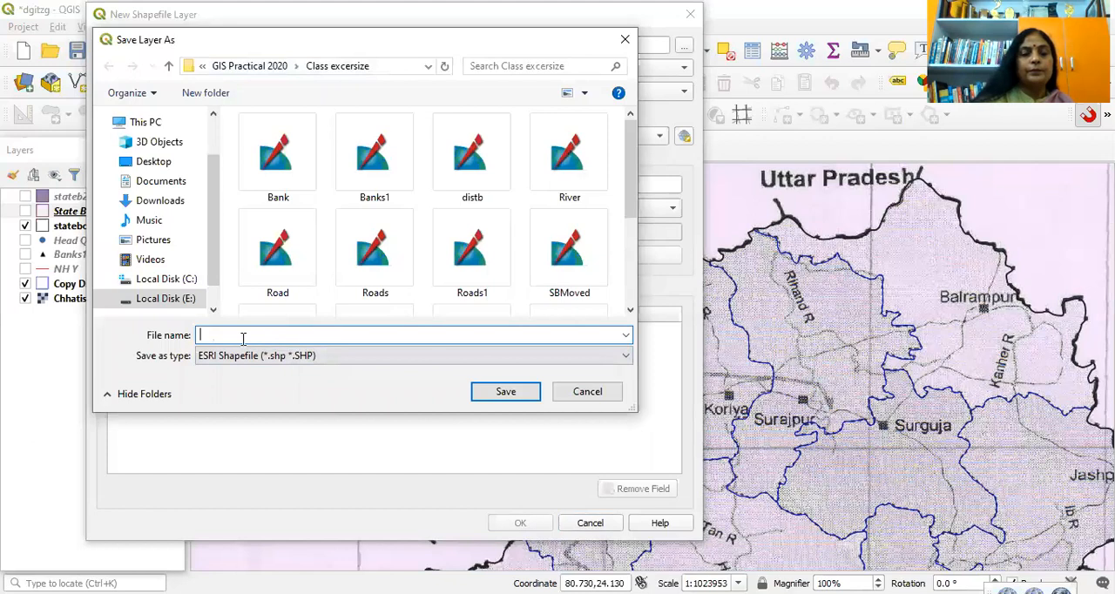
text(dhq)
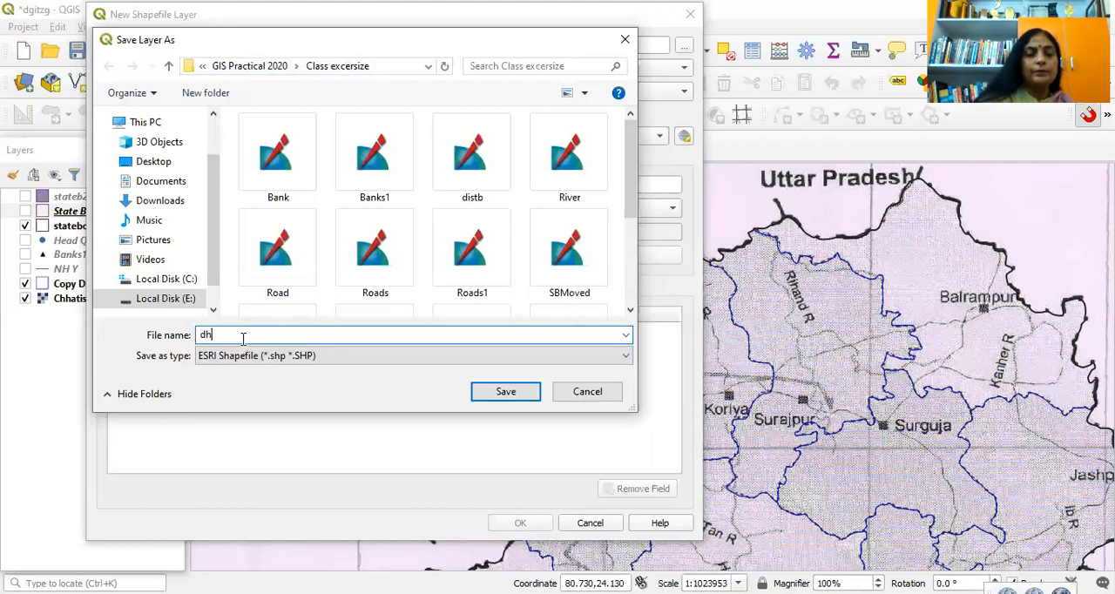
click(505, 391)
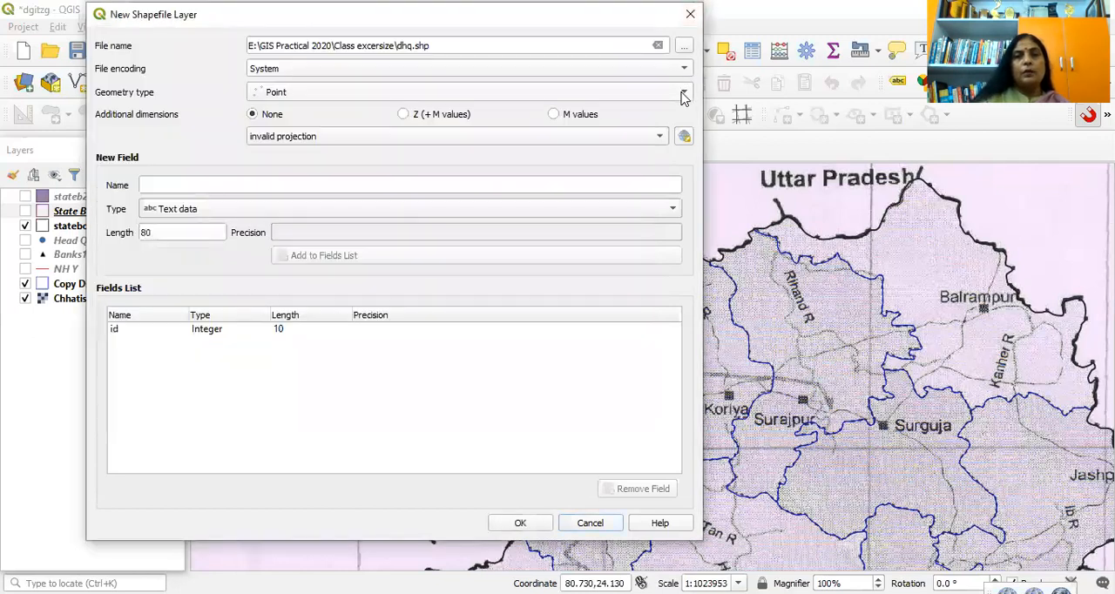
Step: Use Point as the geometry type and add a text field named hq with length 80
click(540, 94)
click(351, 93)
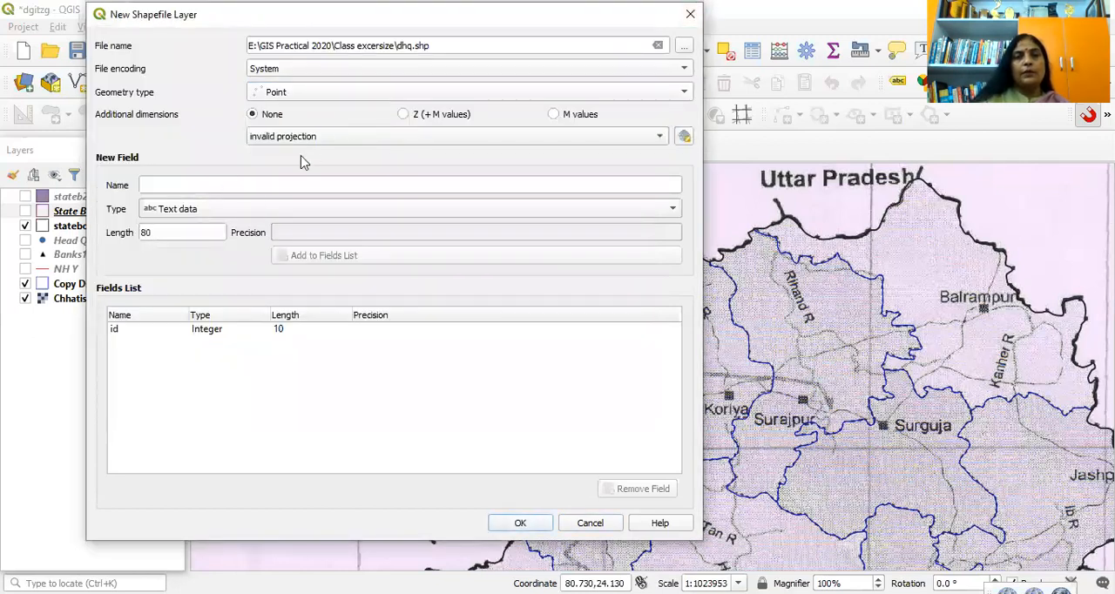
click(184, 185)
text(hq)
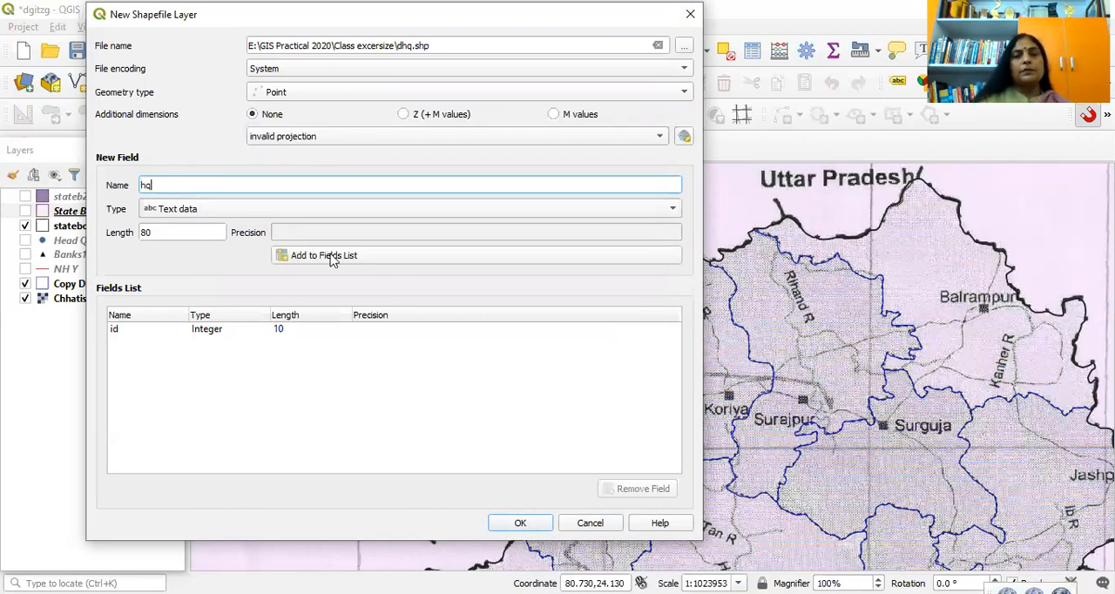
click(331, 258)
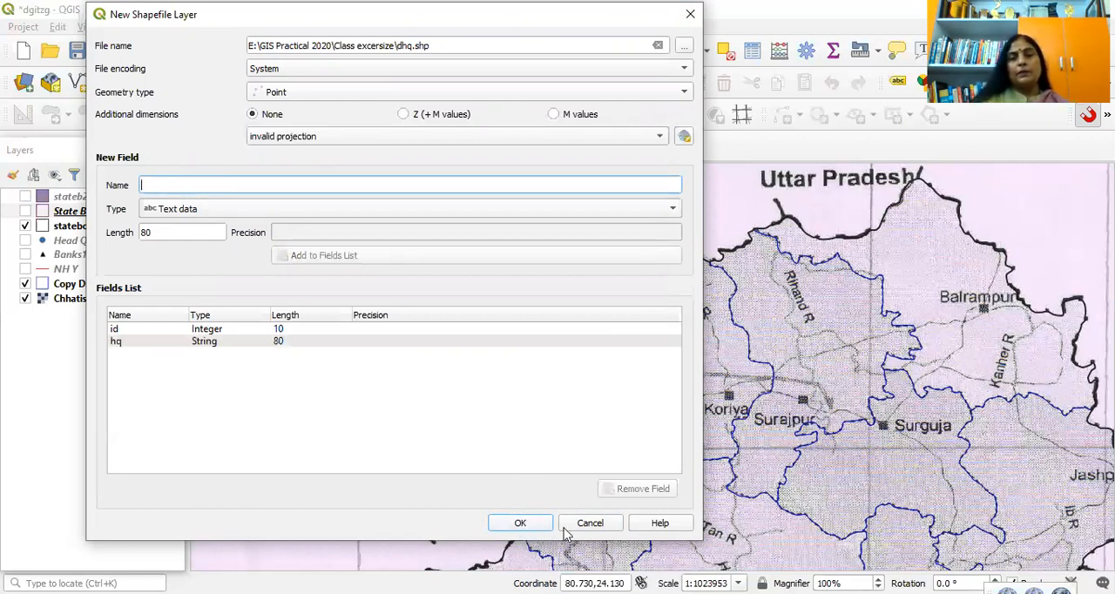
Step: Create the dhq layer with the WGS 84 (EPSG:4326) coordinate reference system
click(520, 523)
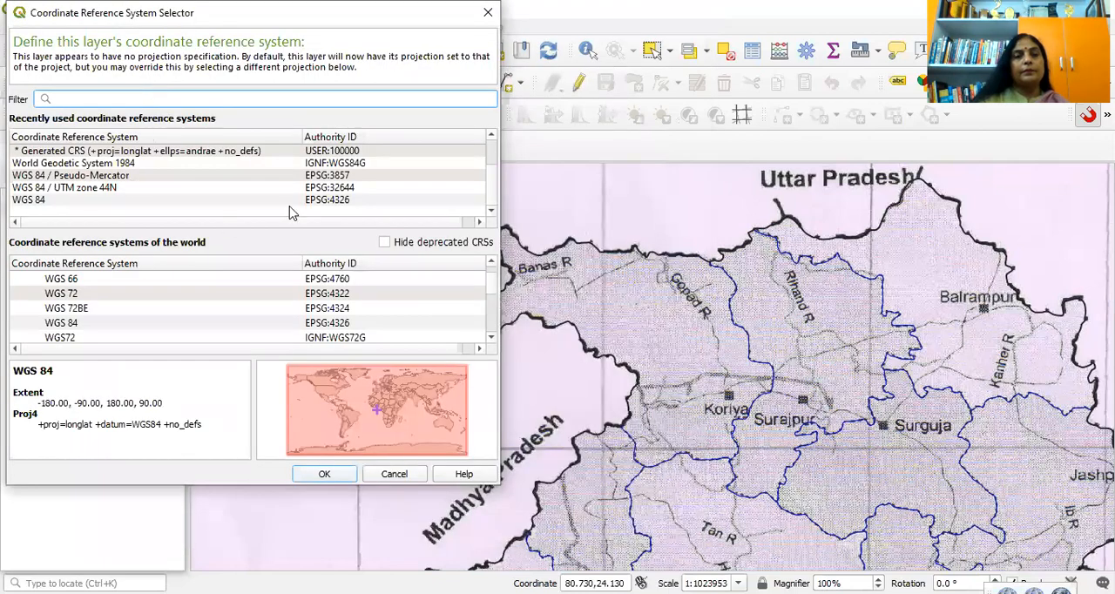
click(343, 201)
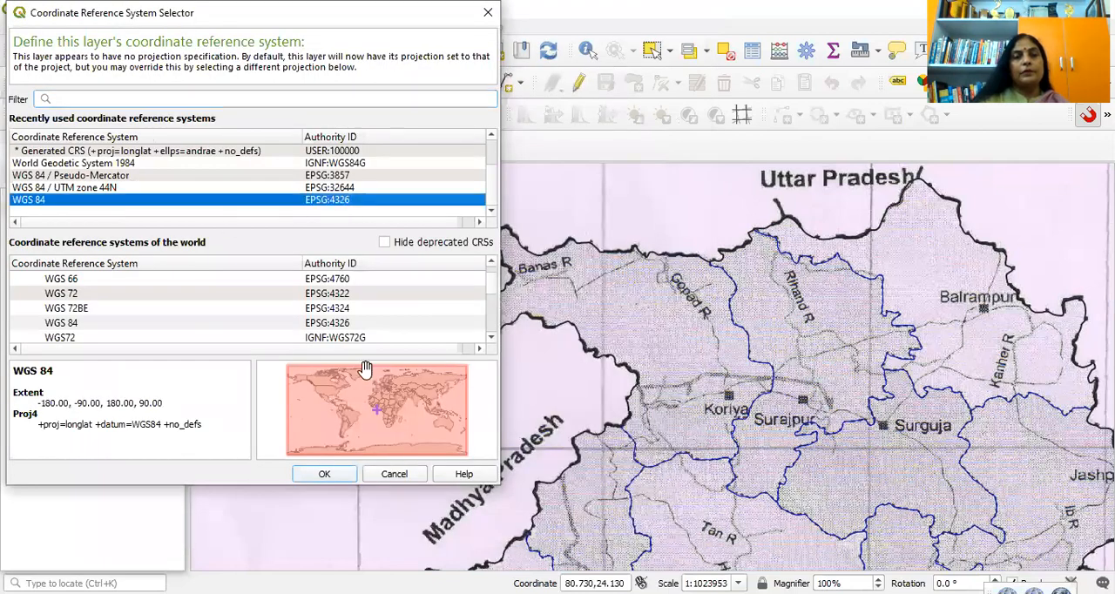
click(324, 477)
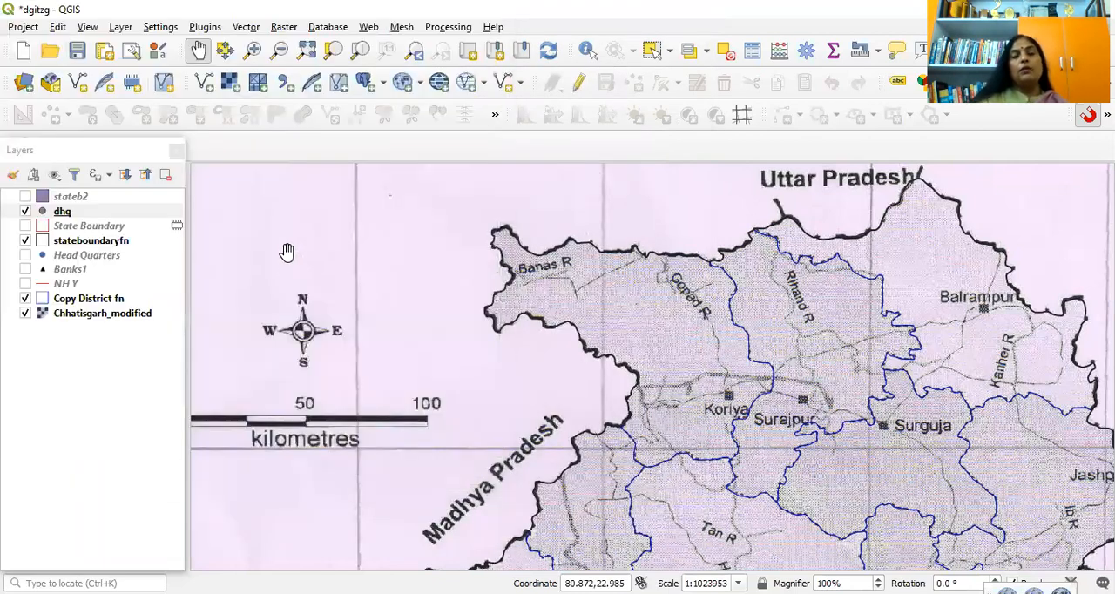
Step: Hide the Copy District fn layer and start editing the dhq layer
click(98, 215)
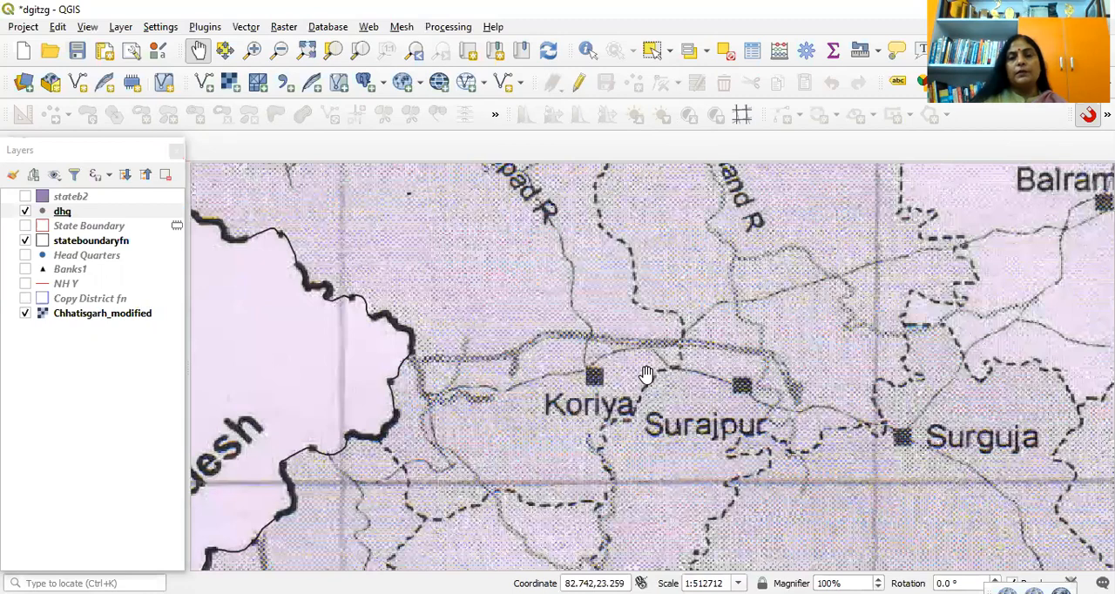
scroll(649, 373, down, 1)
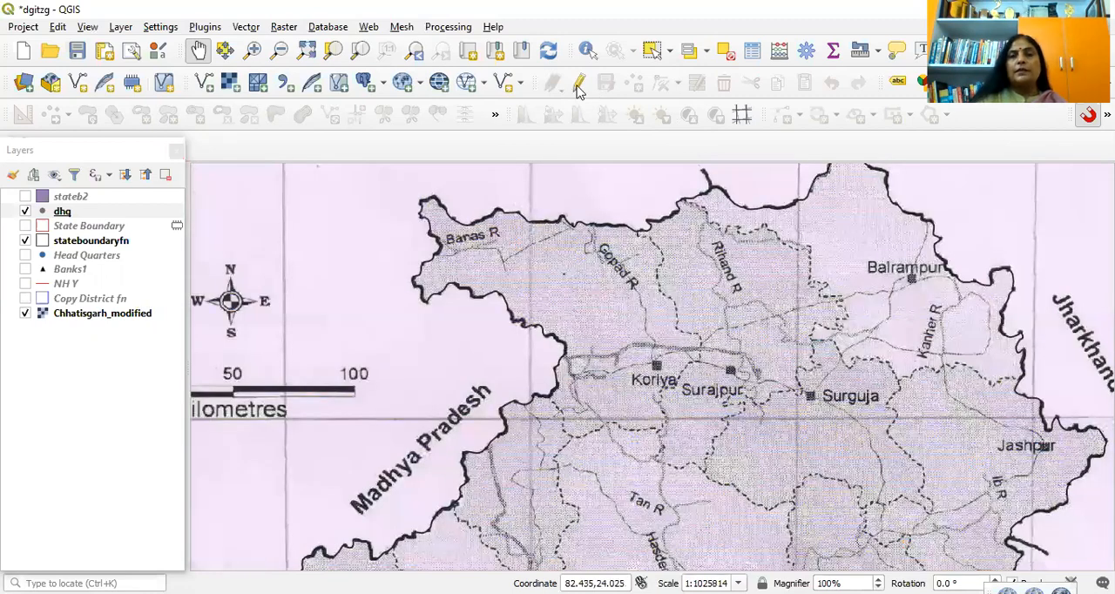
click(578, 87)
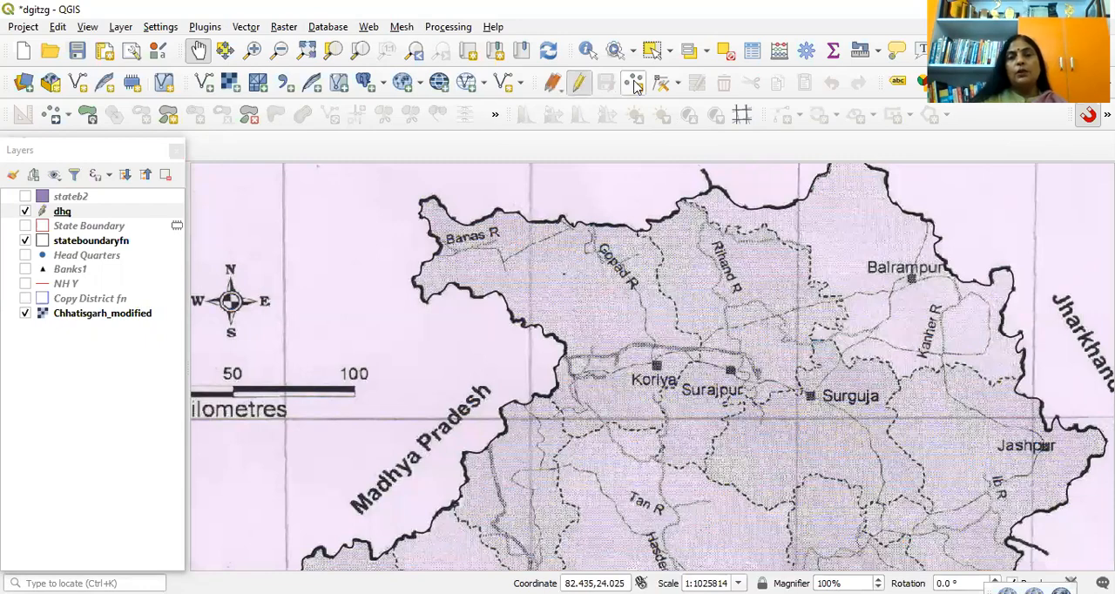
Step: Add a point on the Koriya headquarters square with id 1 and hq Koriya
click(635, 84)
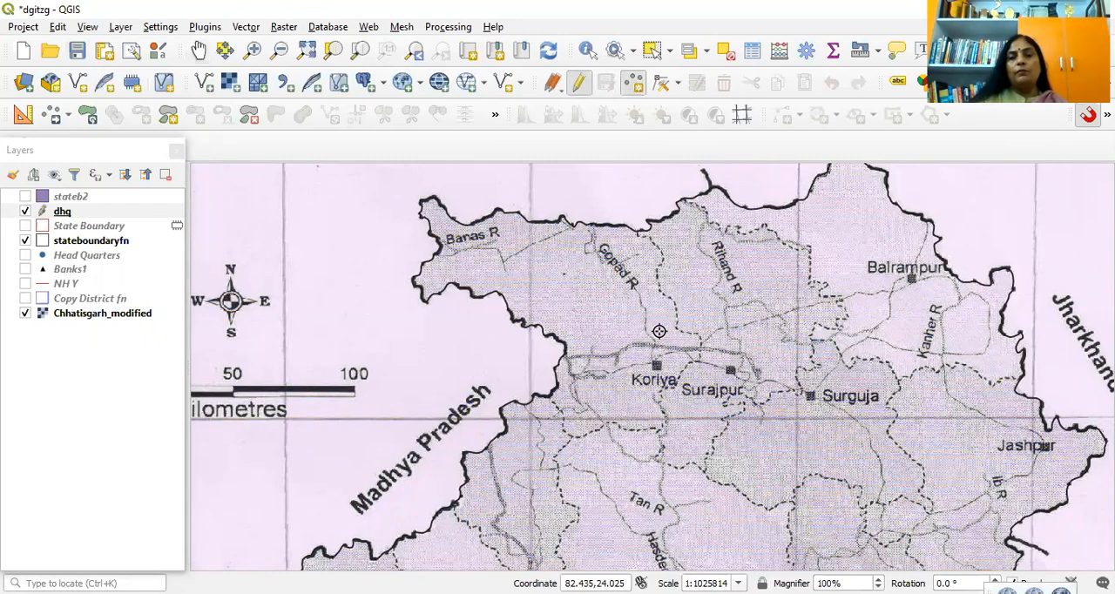
scroll(651, 341, up, 1)
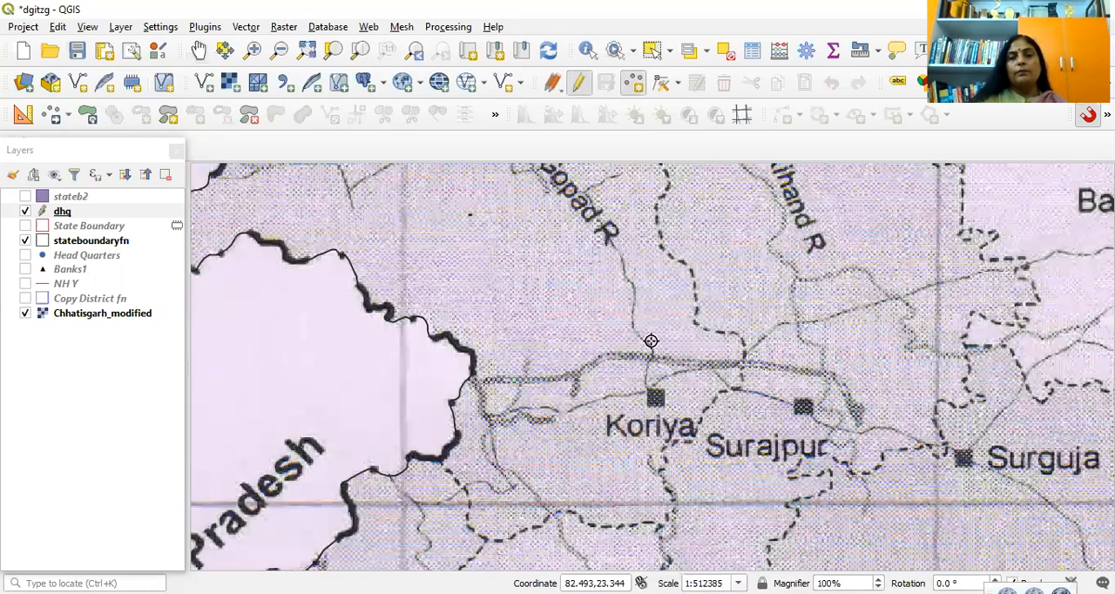
scroll(659, 452, up, 1)
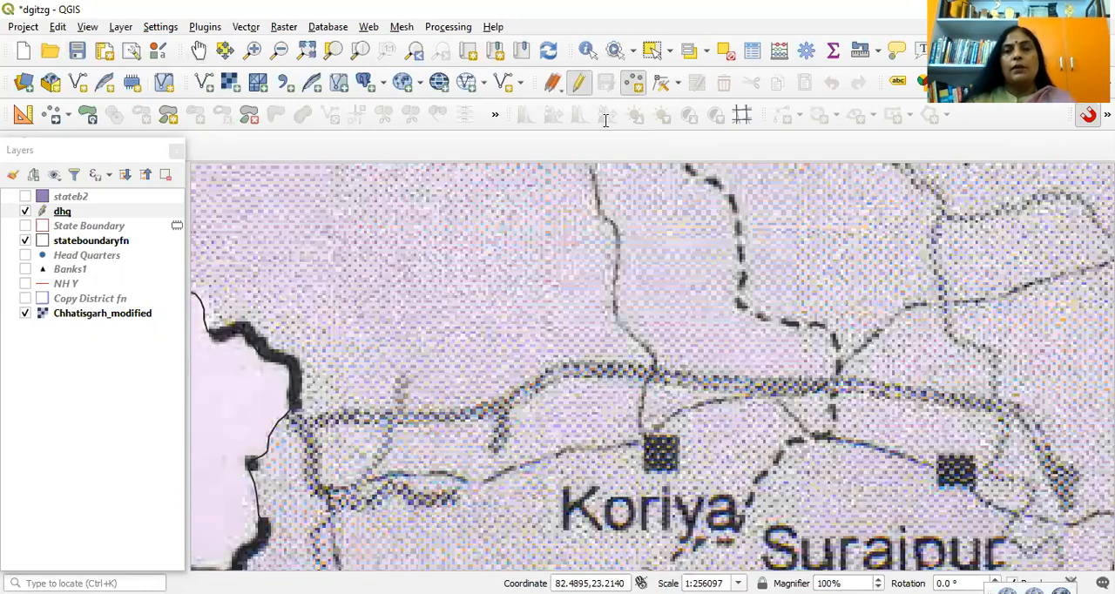
click(611, 178)
text(1)
click(602, 149)
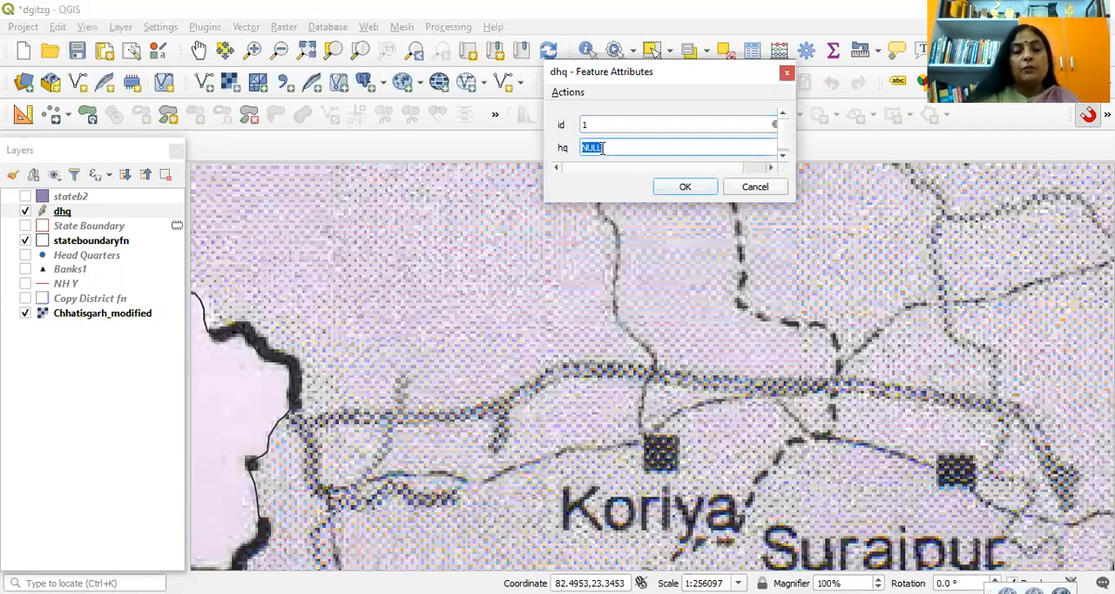
text(Koriya)
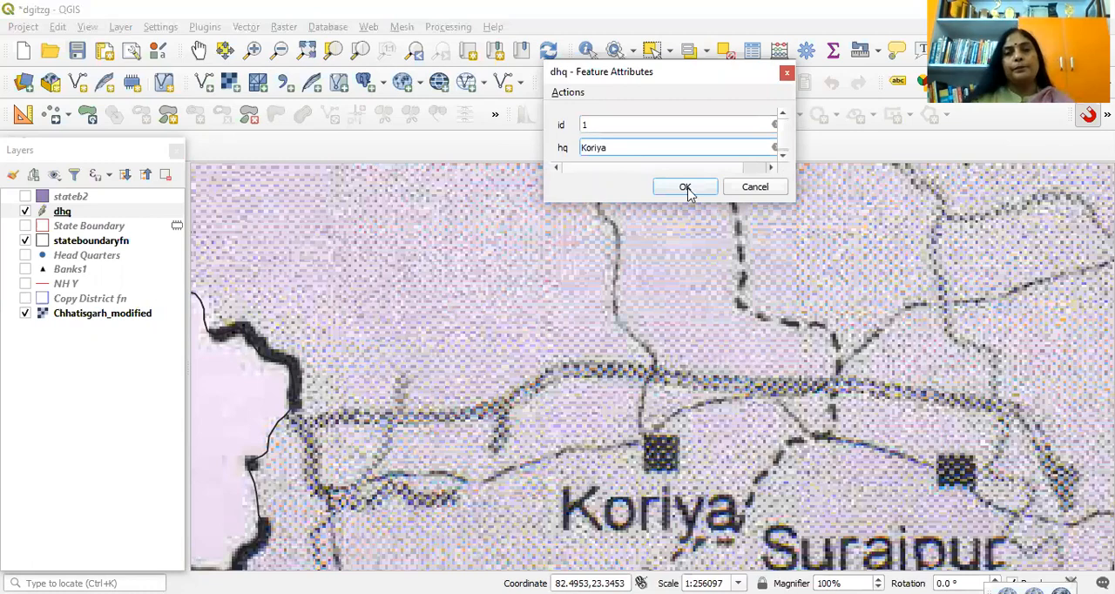
key(Return)
Step: Add a point on the Surajpur headquarters square with id 2 and hq surajpur
click(199, 50)
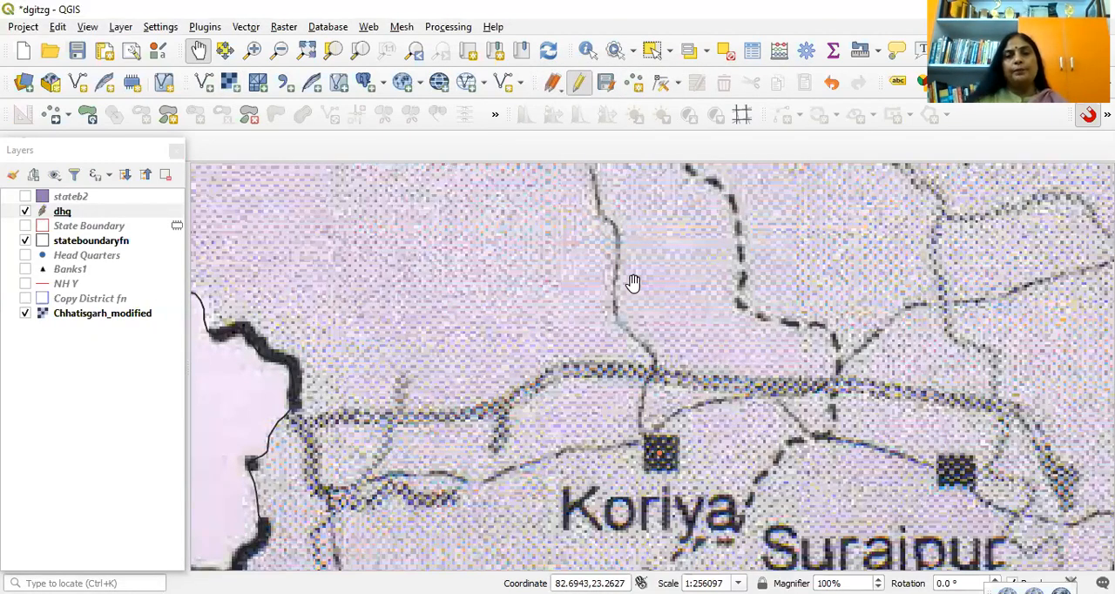
click(634, 84)
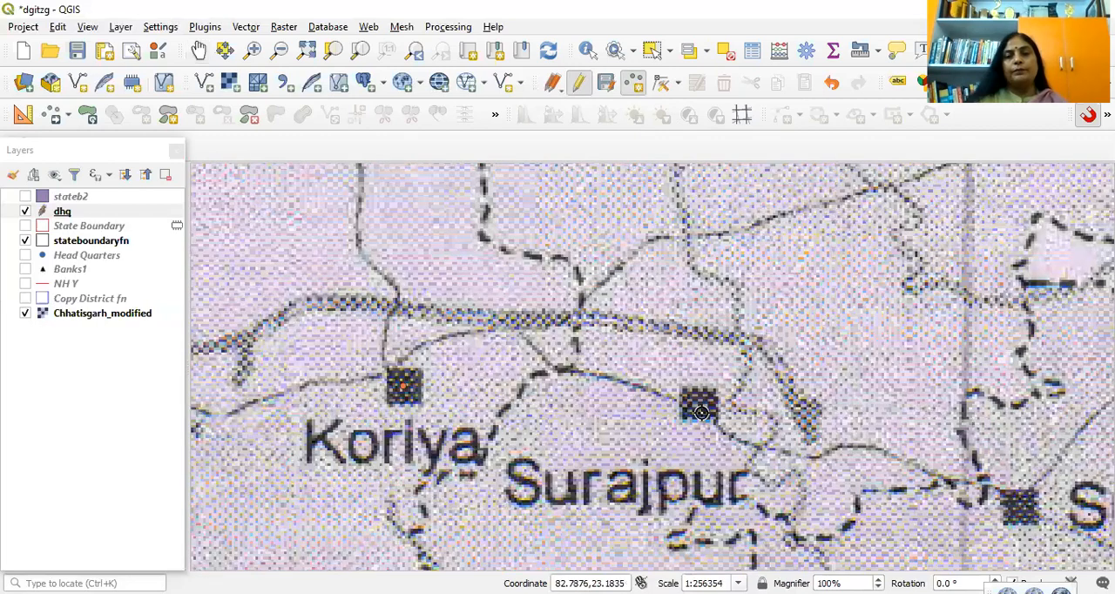
click(697, 404)
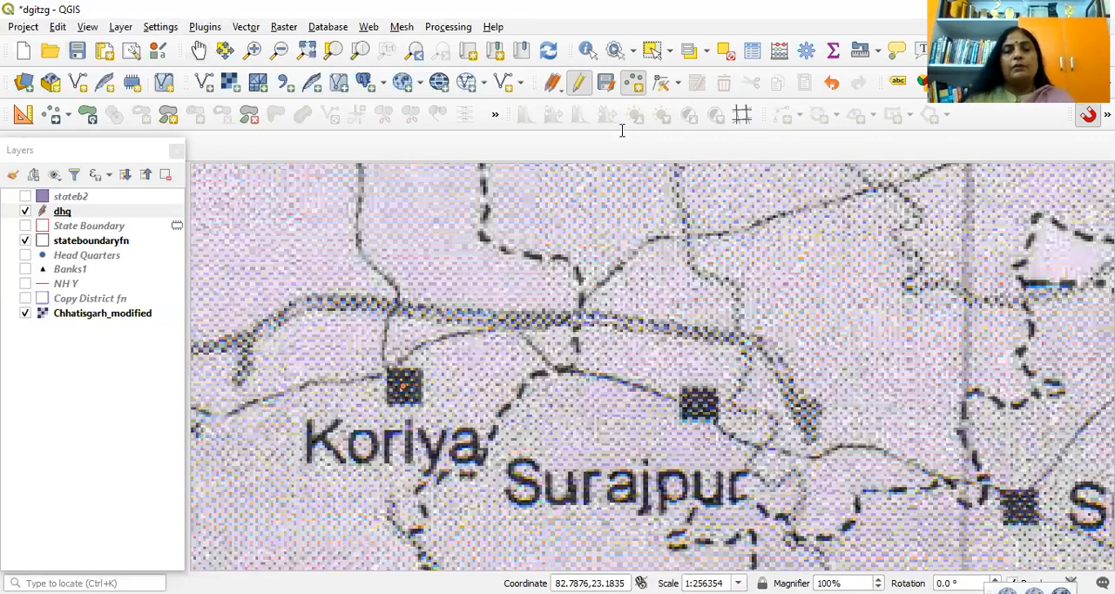
text(2)
key(Tab)
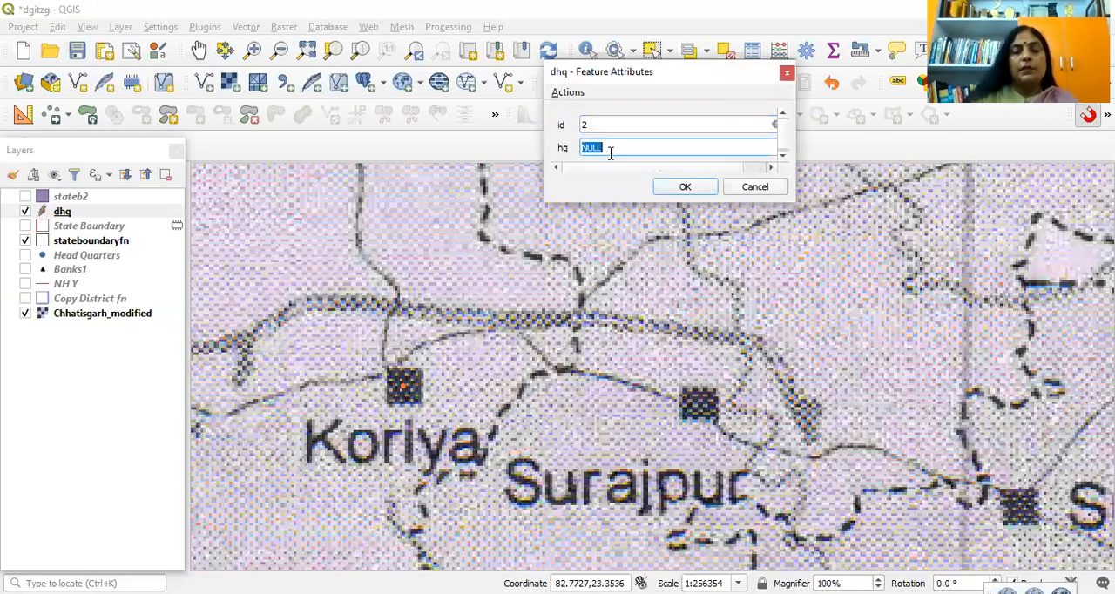
text(s)
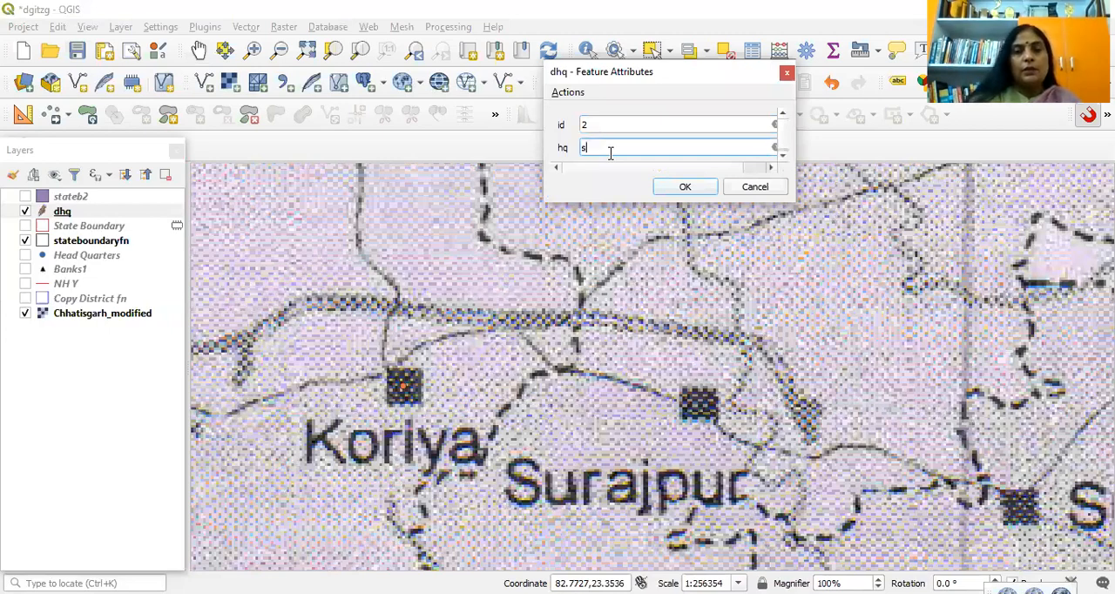
text(ura)
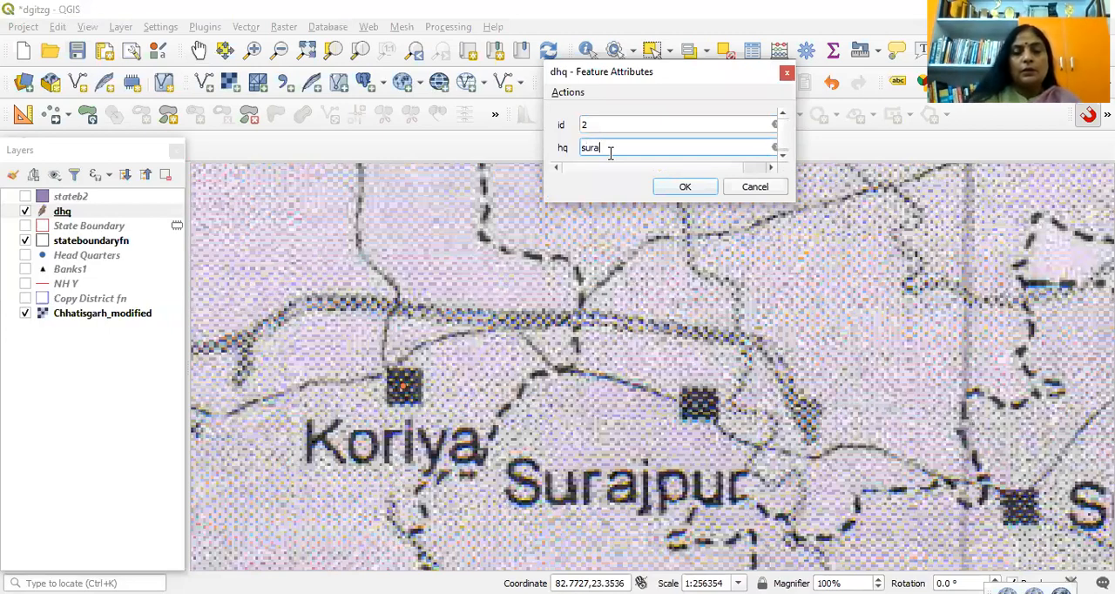
text(jp)
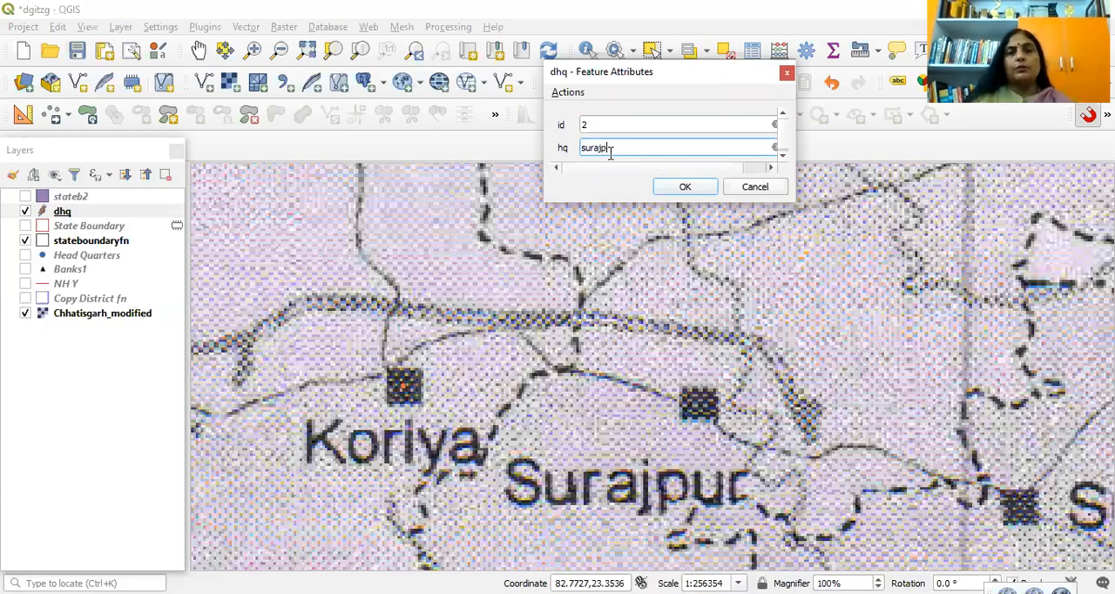
text(ur)
click(686, 188)
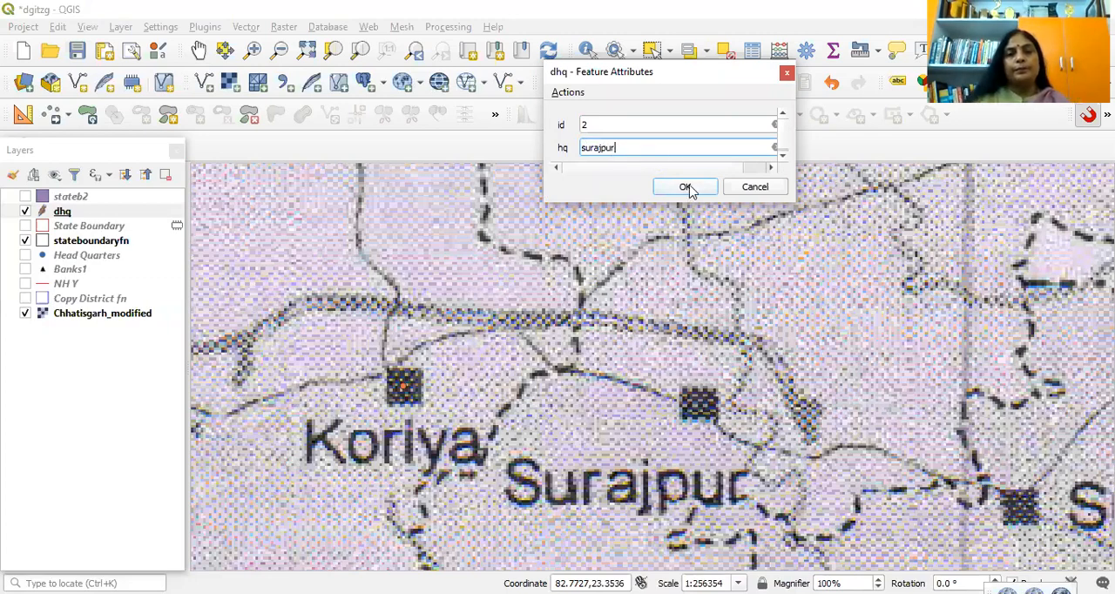
Step: Add a point on the Balrampur headquarters square with id 3 and hq Balram,pur
click(198, 50)
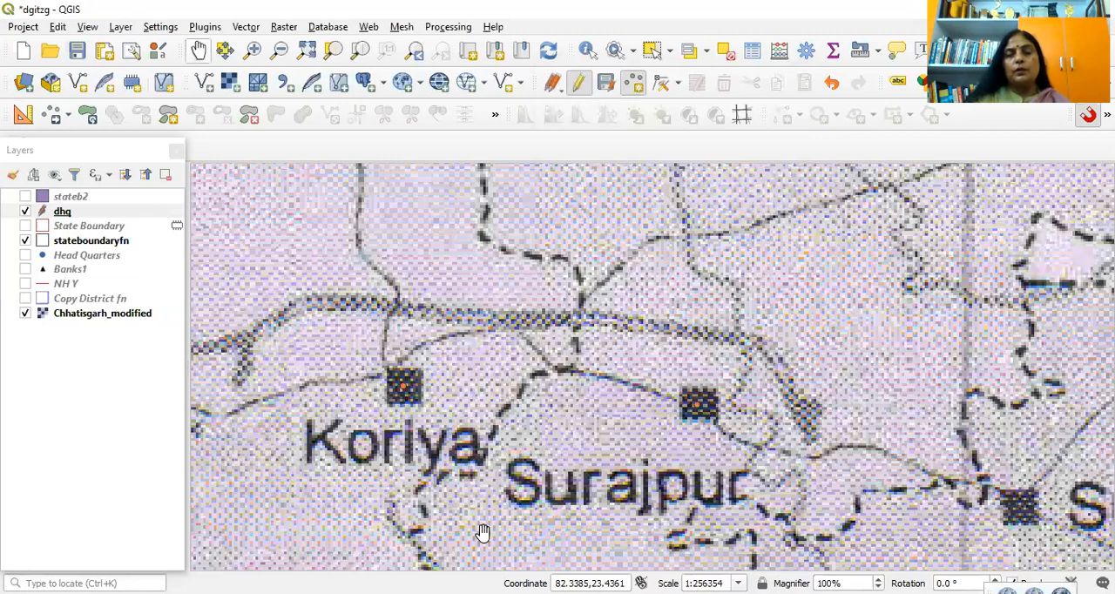
scroll(481, 527, down, 2)
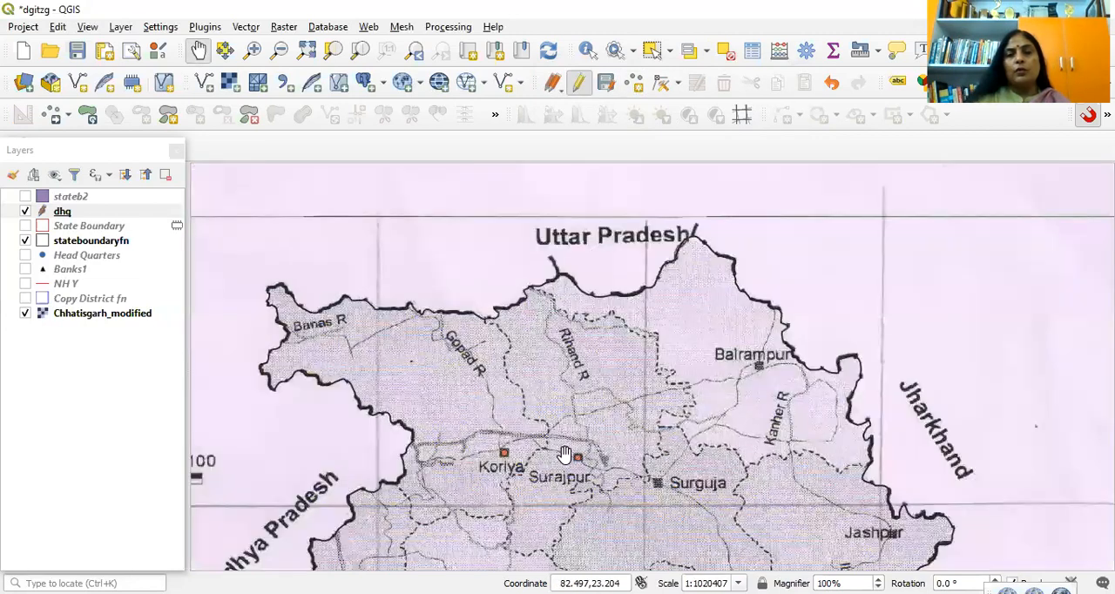
click(635, 82)
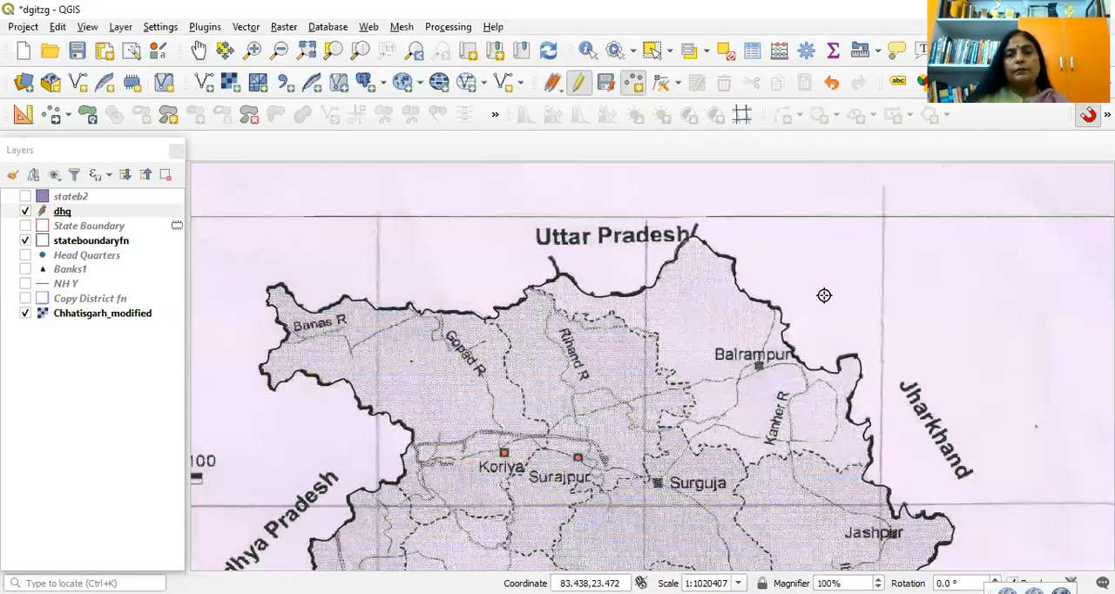
scroll(740, 389, up, 2)
click(824, 295)
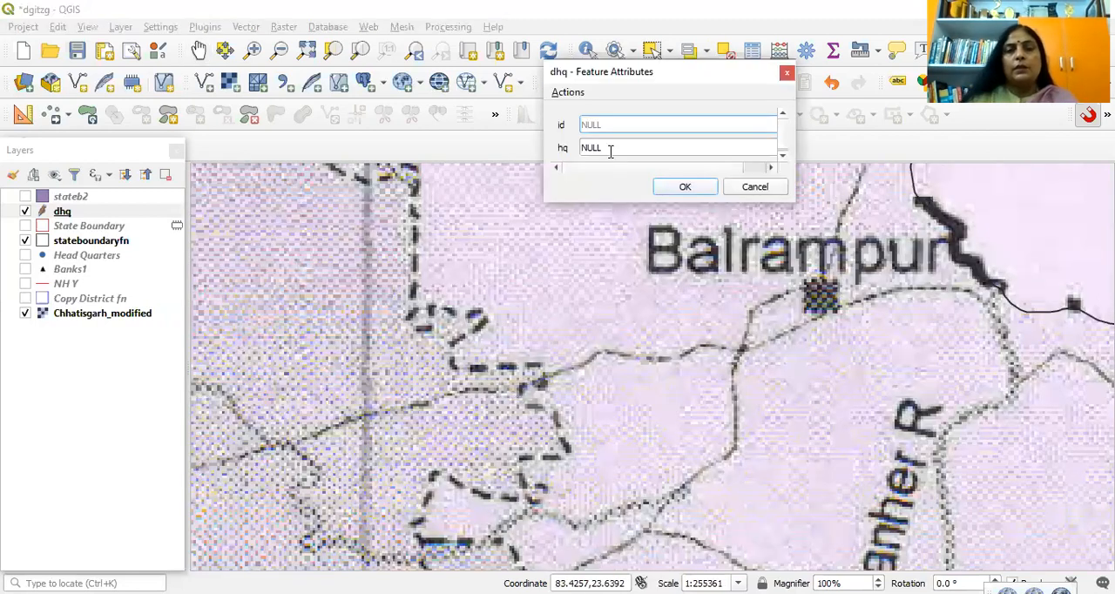
text(3)
click(610, 149)
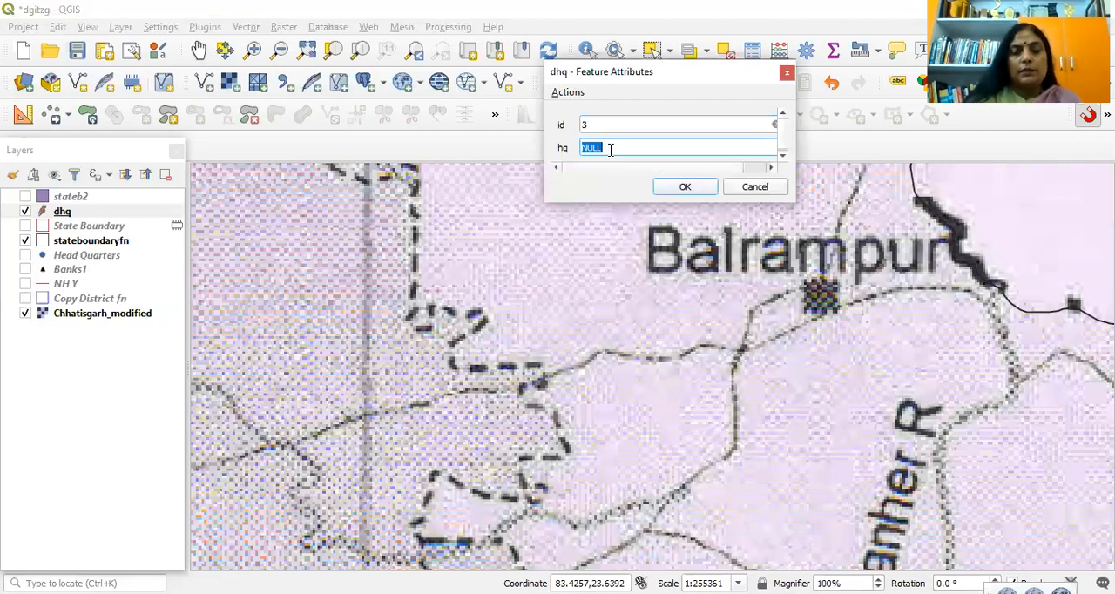
text(Bal)
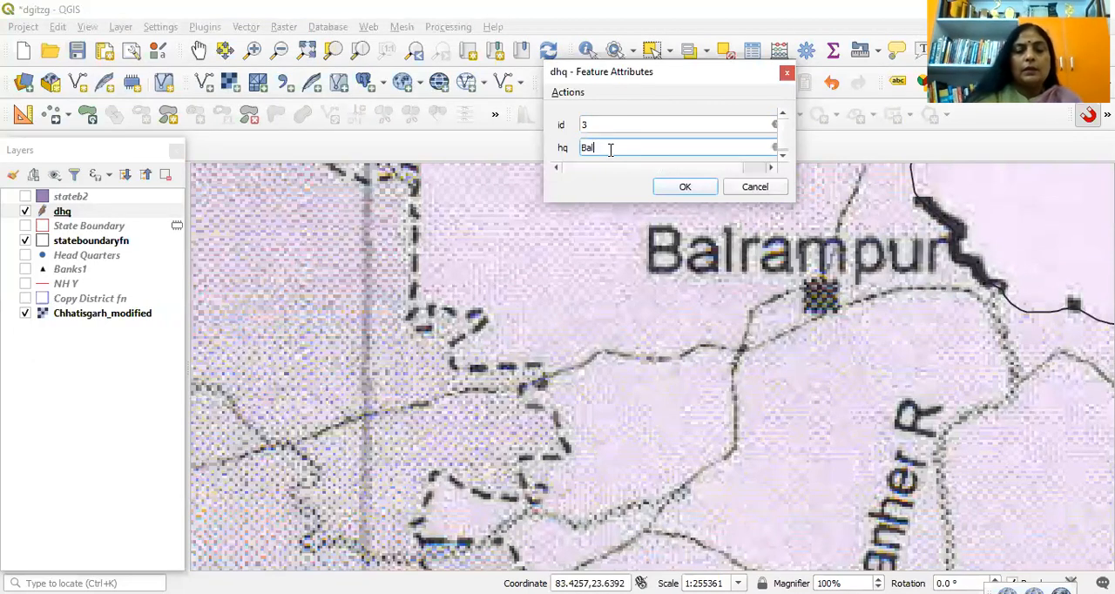
text(ram,pur)
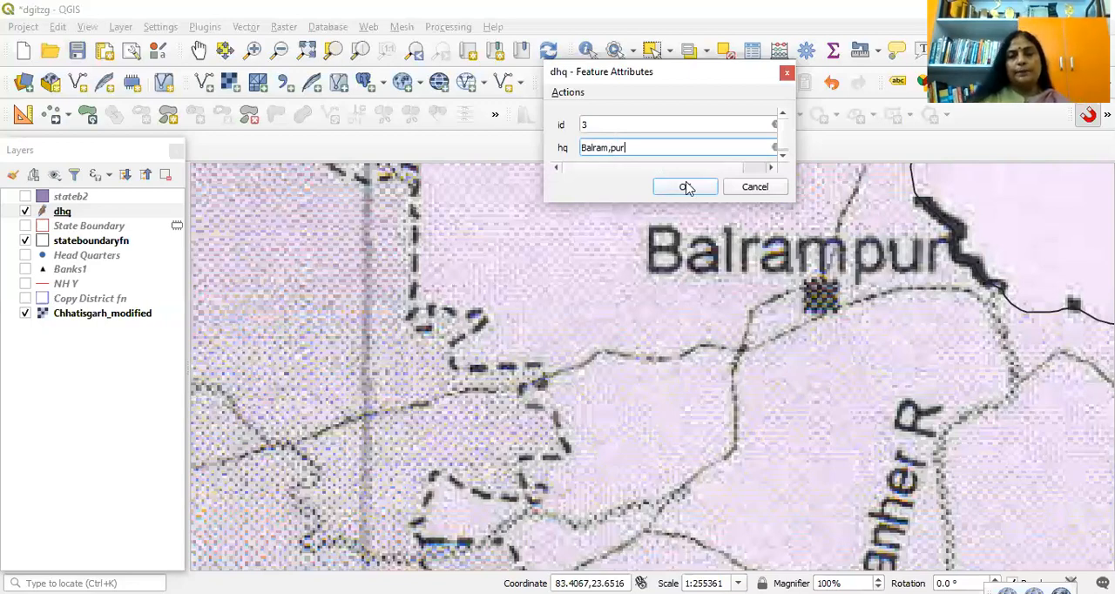
key(Return)
Step: Add a point on the Surguja headquarters square with id 4 and hq Surguja
scroll(661, 252, down, 3)
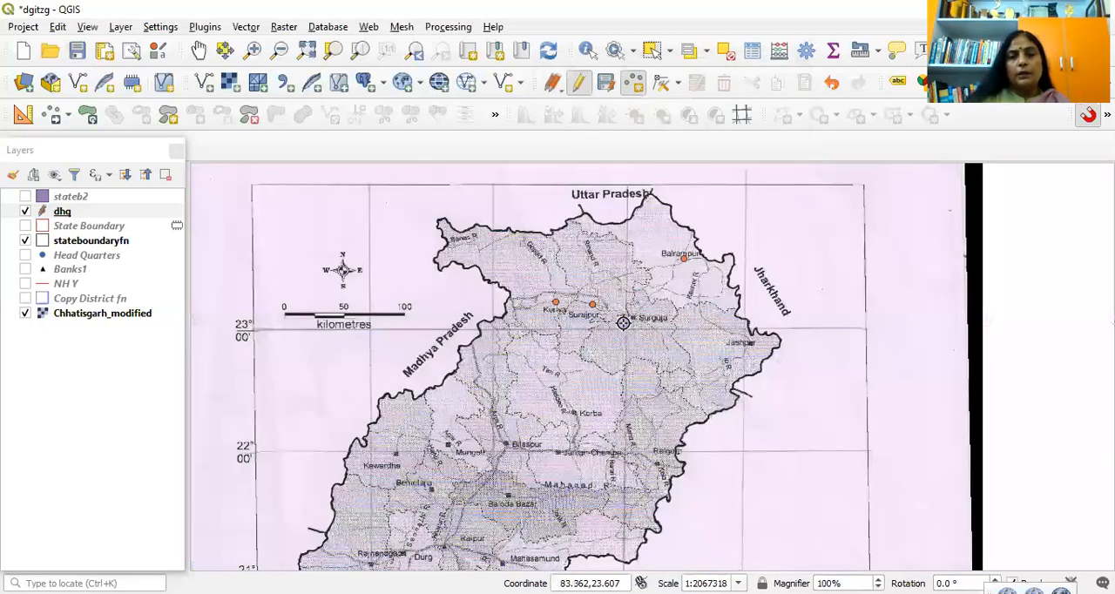
scroll(680, 288, up, 3)
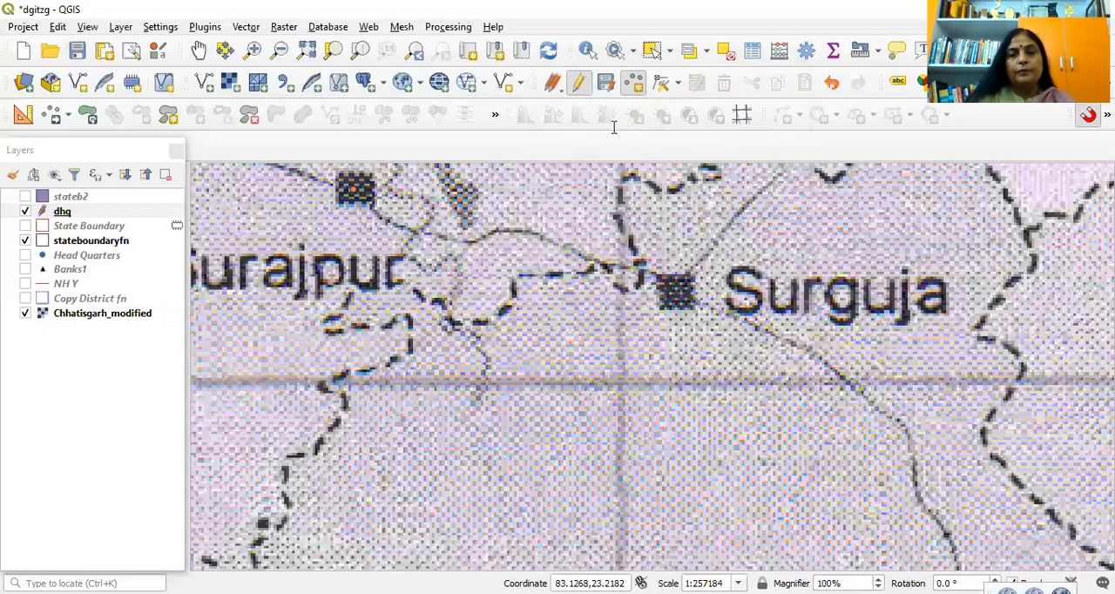
text(4)
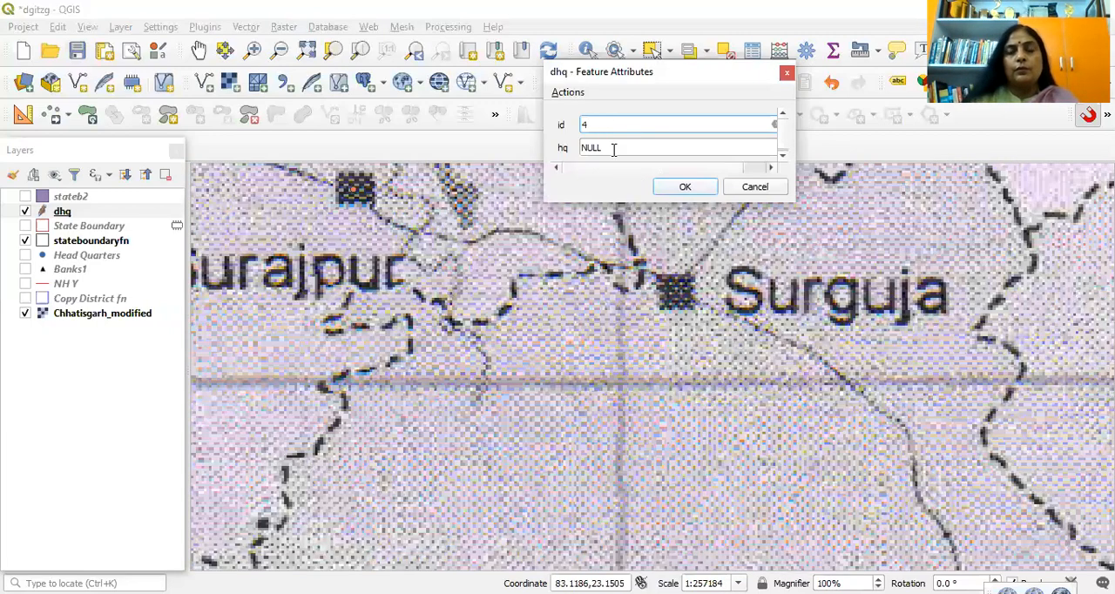
click(611, 146)
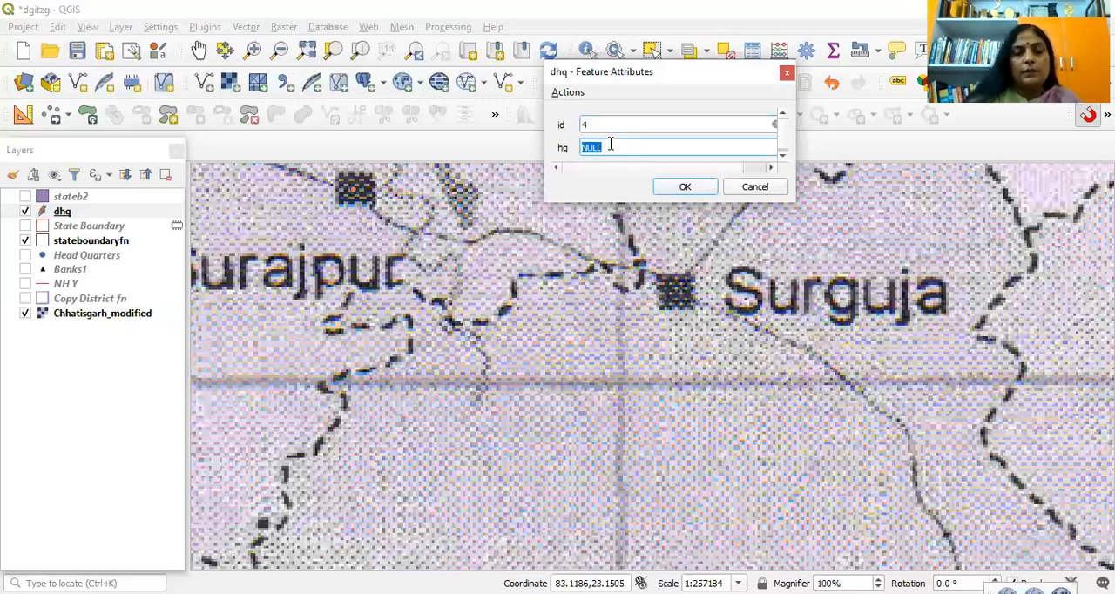
text(Surgu)
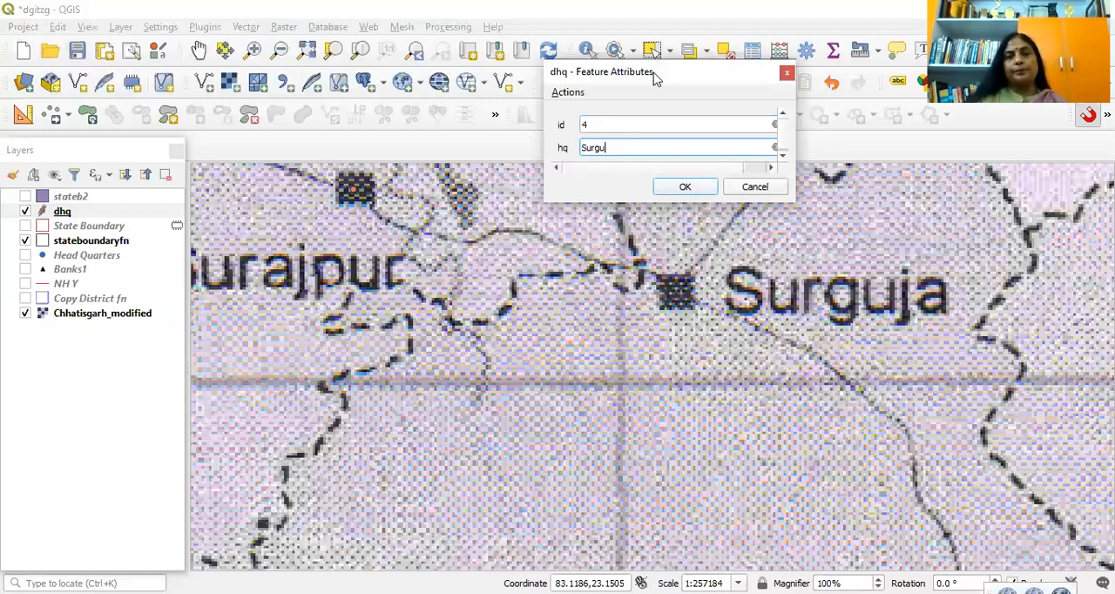
text(ja)
key(Return)
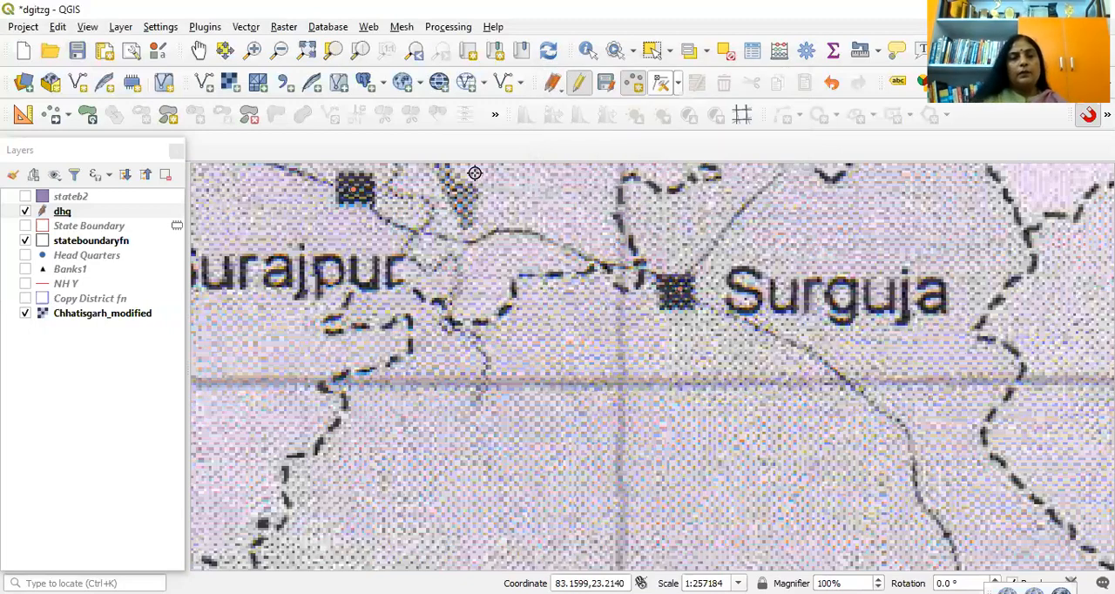
Step: Look over the remaining district headquarters squares on the scanned map, from Korba and Raigarh to Raipur and Dhamtari
click(198, 50)
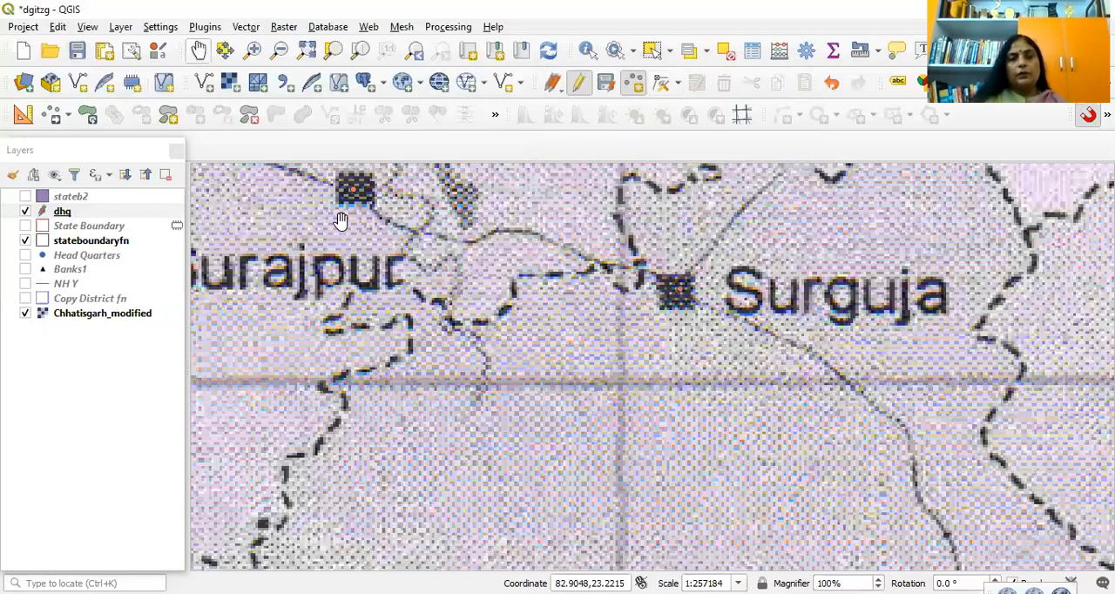
scroll(587, 300, down, 4)
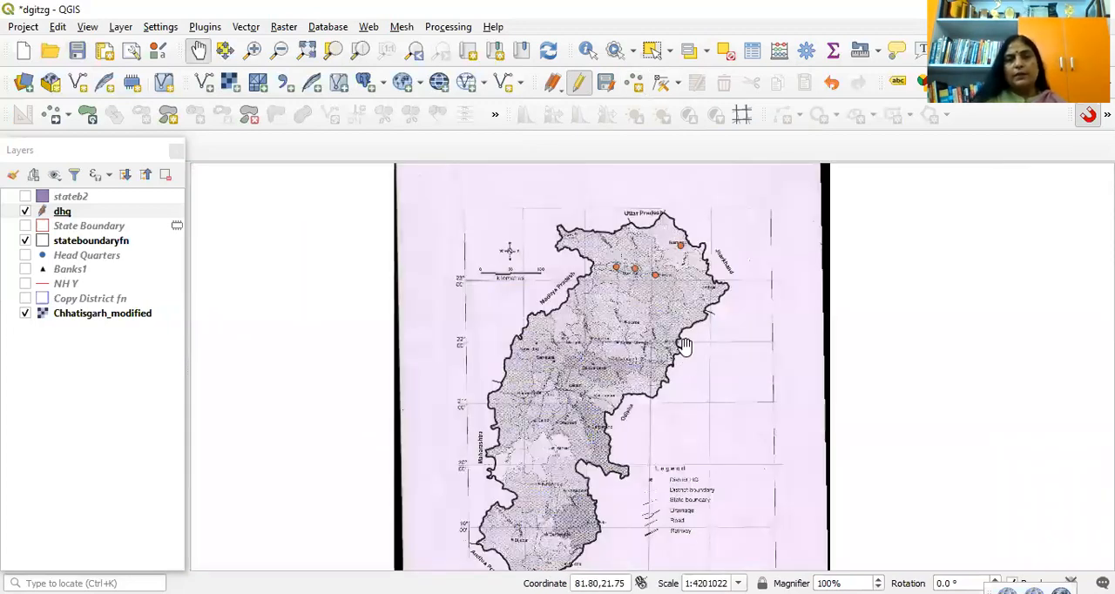
scroll(766, 339, up, 2)
scroll(783, 332, down, 2)
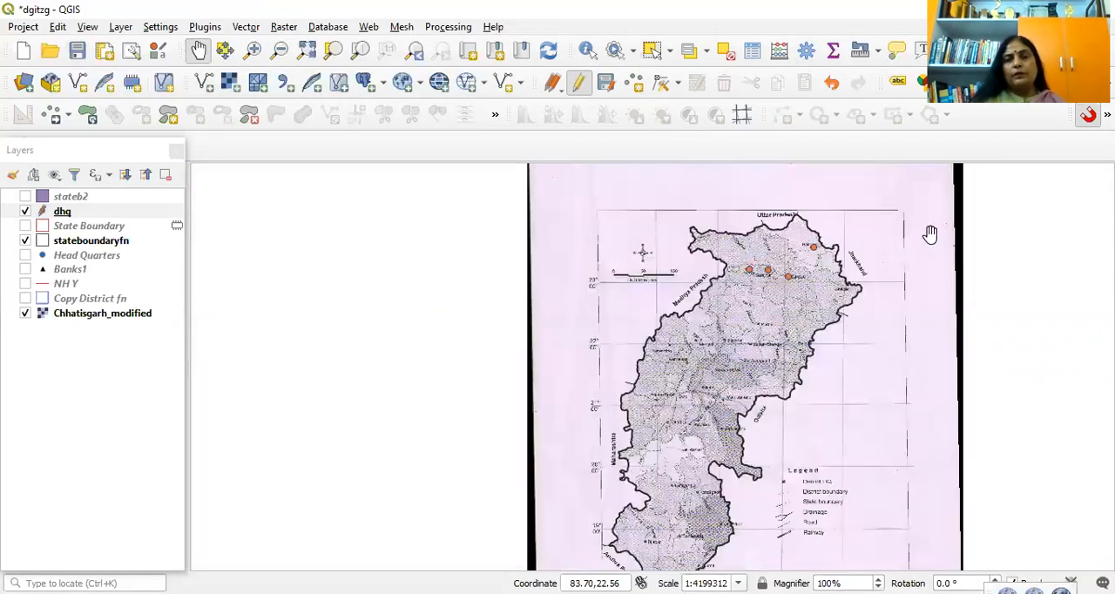
scroll(603, 362, up, 2)
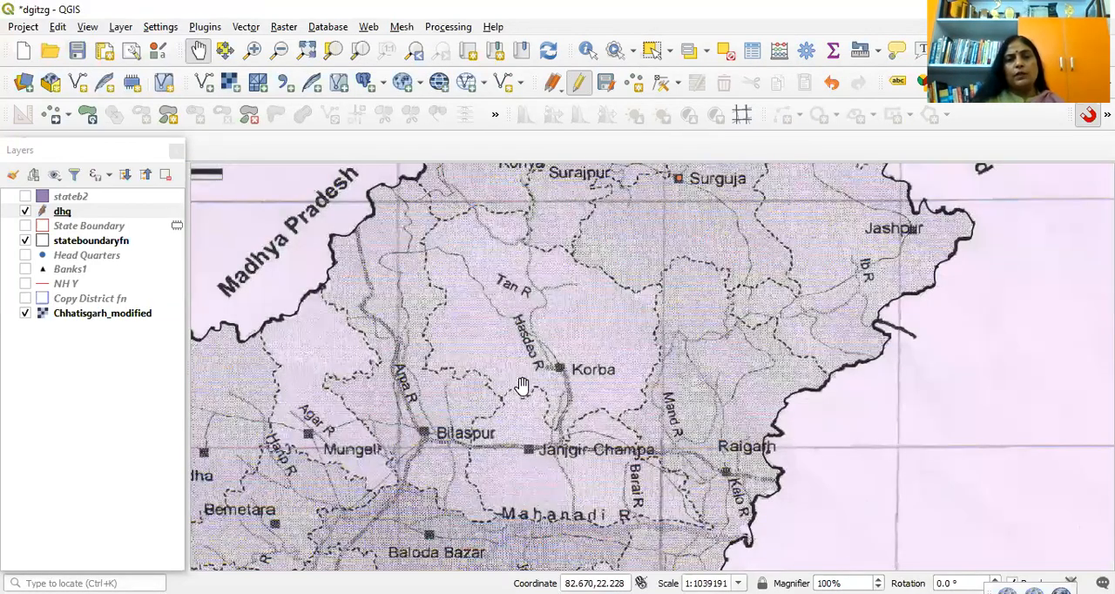
drag(297, 452, 344, 377)
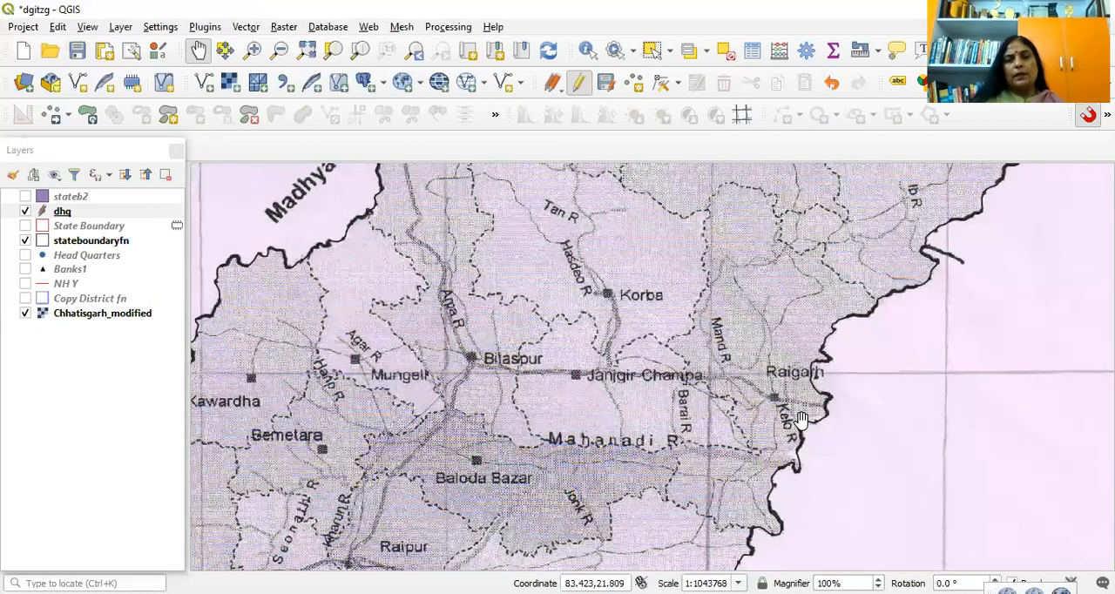
drag(284, 448, 448, 296)
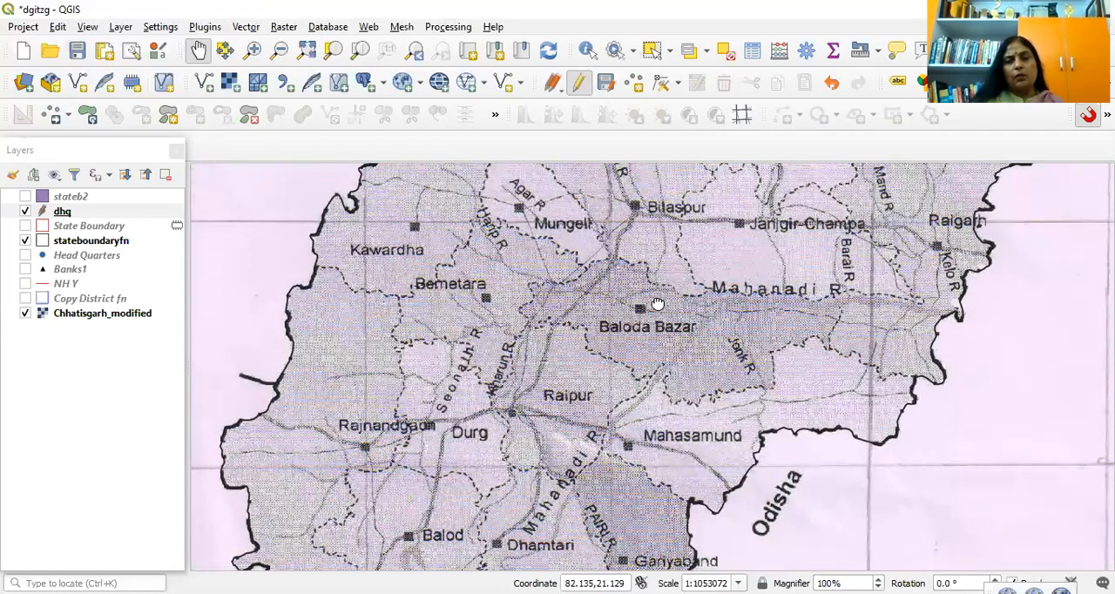
scroll(636, 292, down, 3)
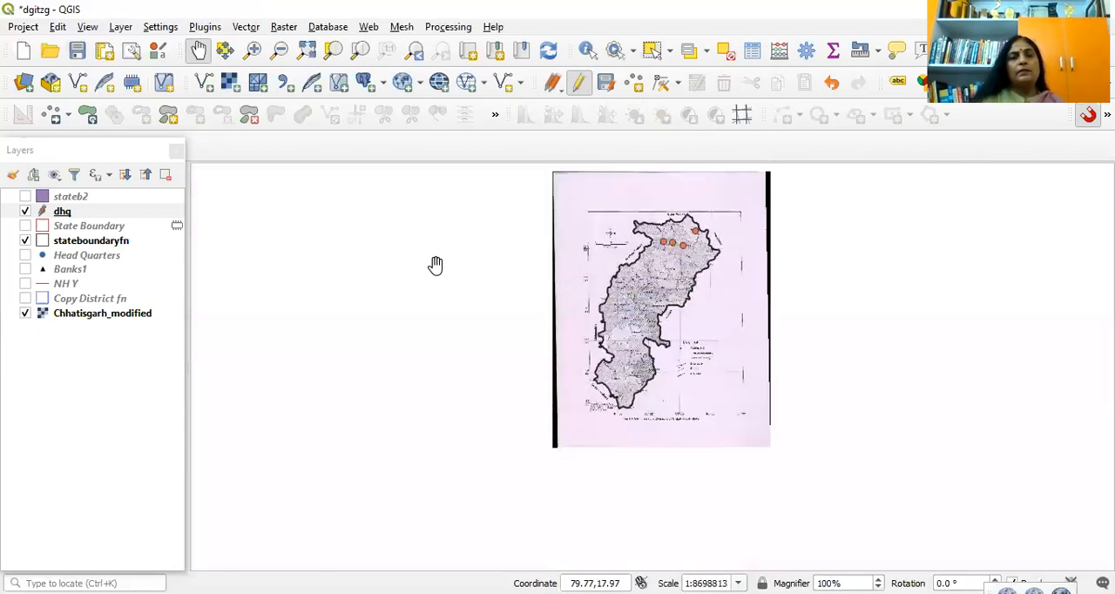
Step: Open the dhq layer's attribute table, and stop editing the layer with its changes saved
right_click(126, 216)
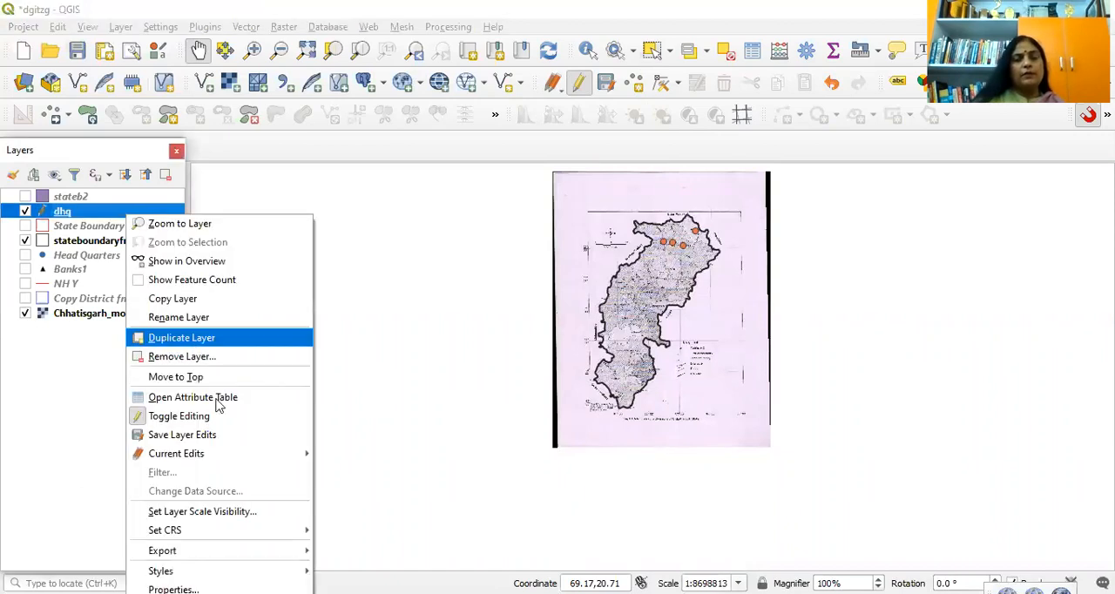
click(216, 399)
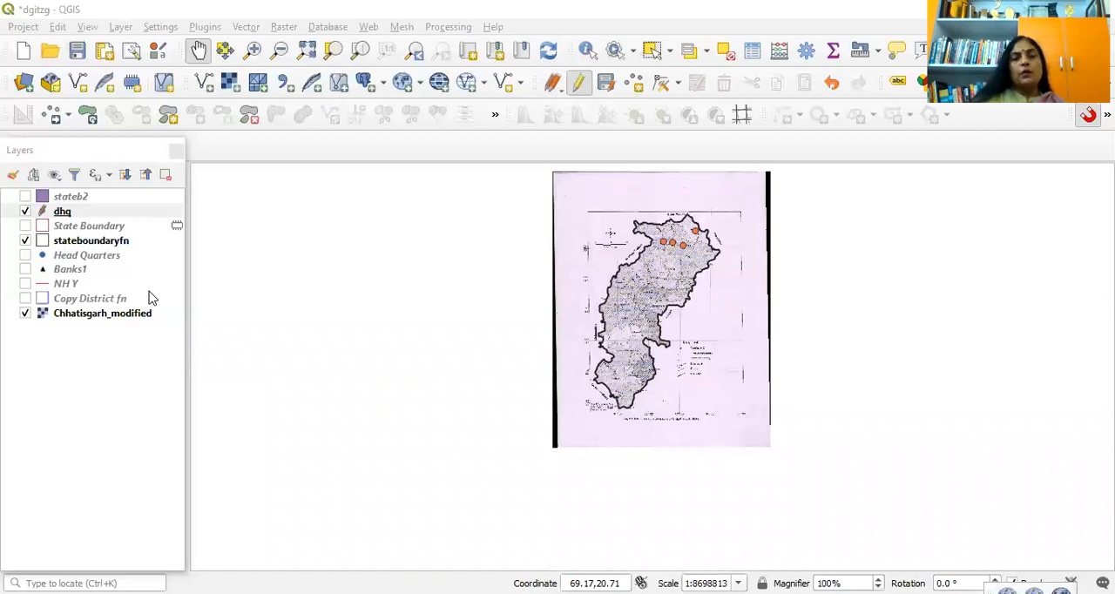
click(128, 214)
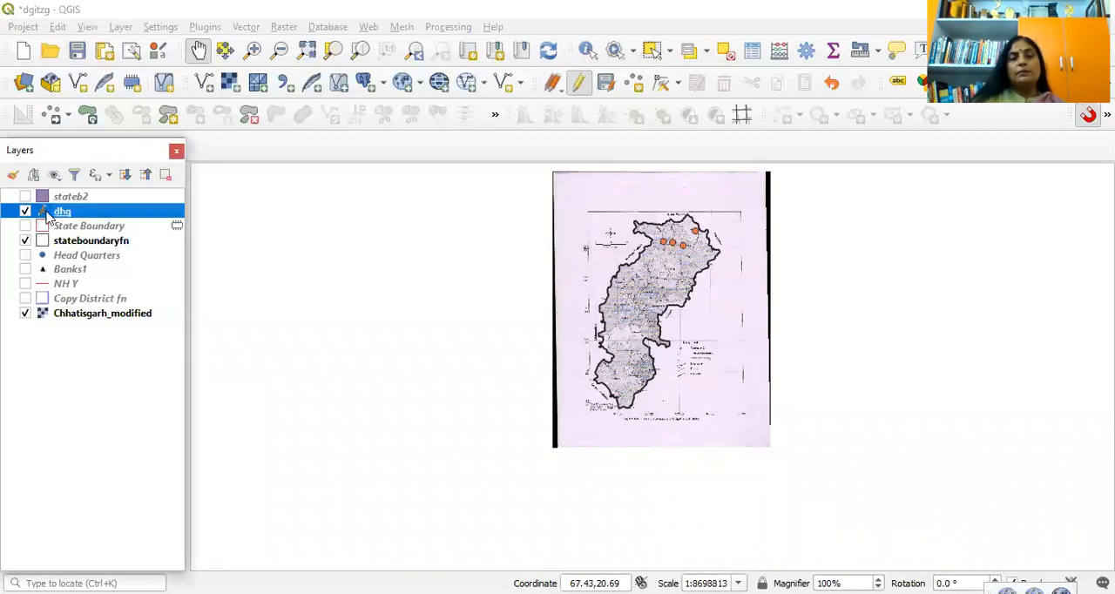
click(581, 87)
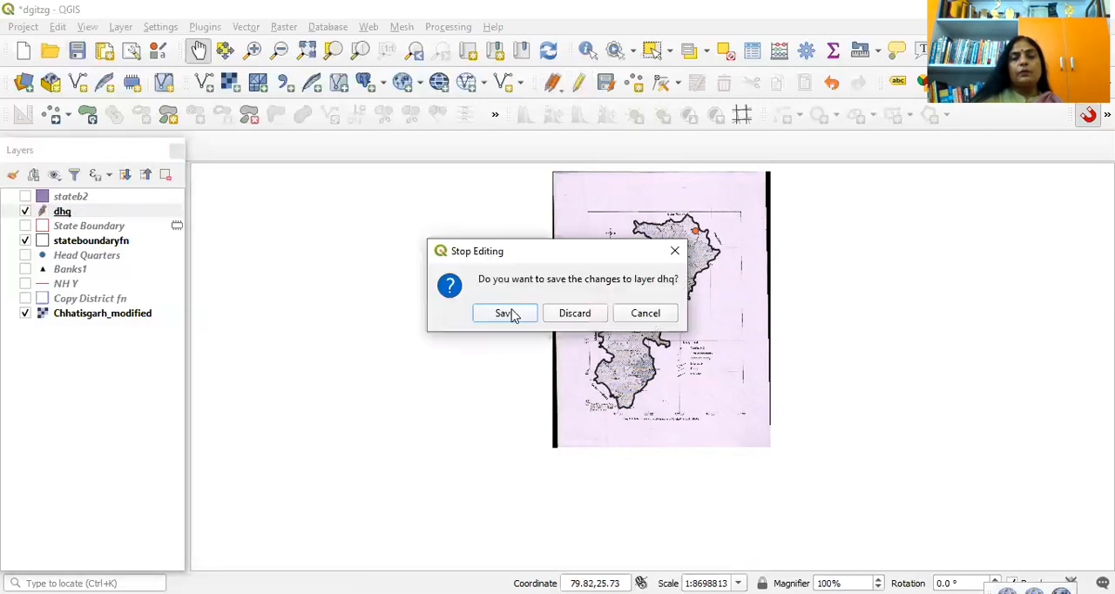
click(507, 314)
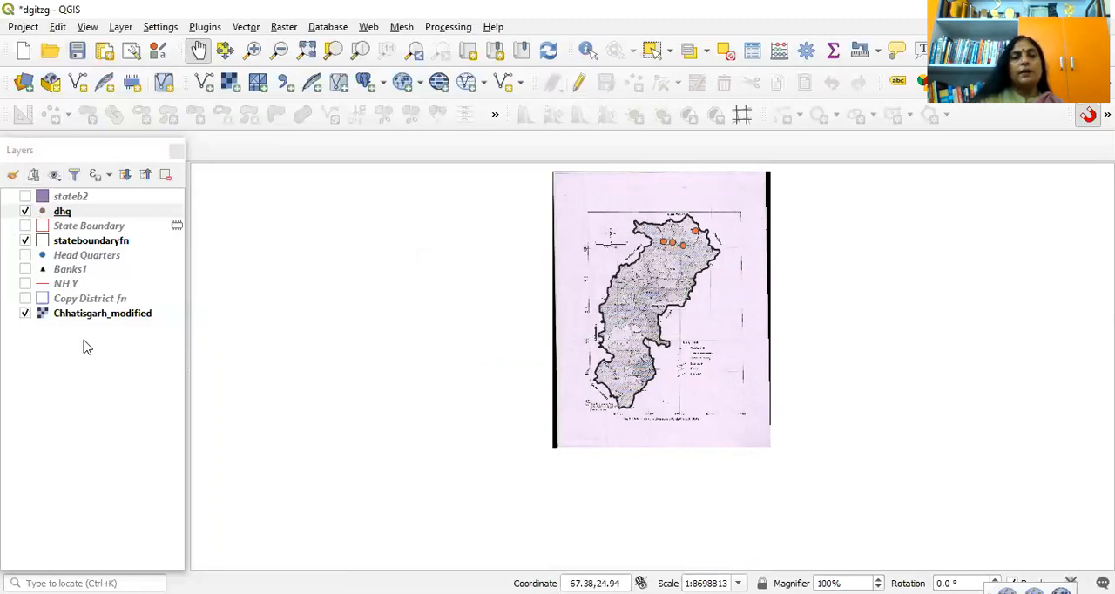
Step: Show the Head Quarters and Copy District fn layers, and hide the dhq layer and the Chhatisgarh_modified scan
click(25, 255)
click(26, 211)
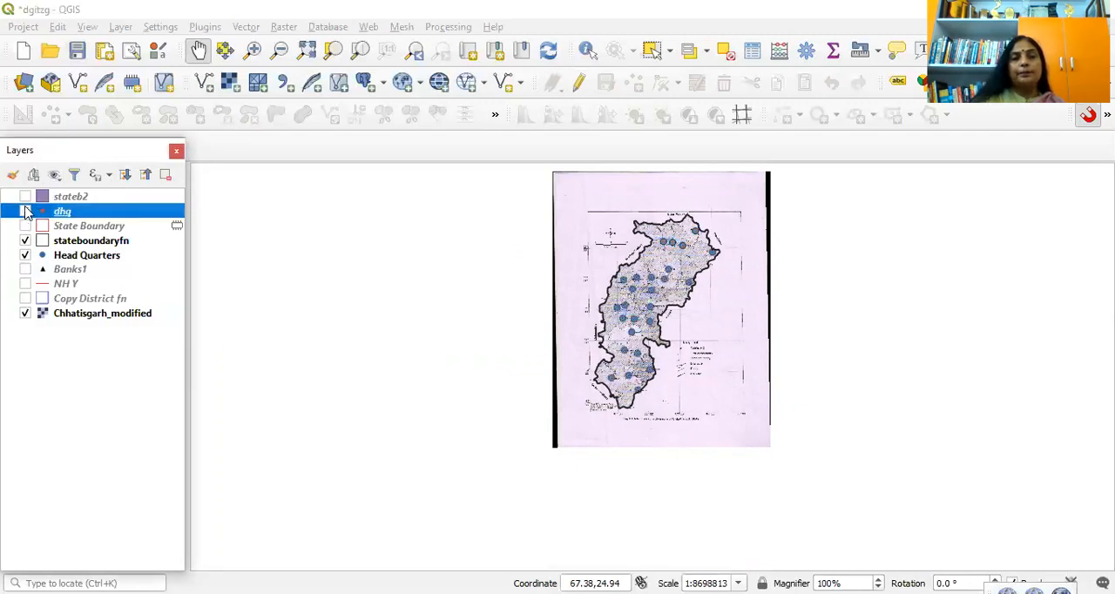
click(25, 298)
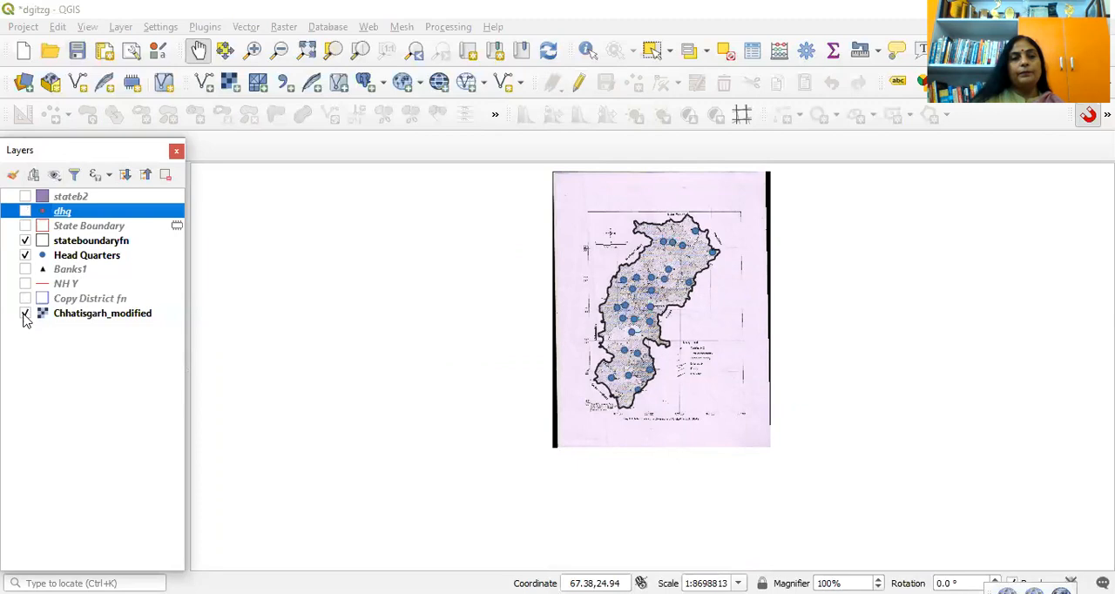
click(25, 313)
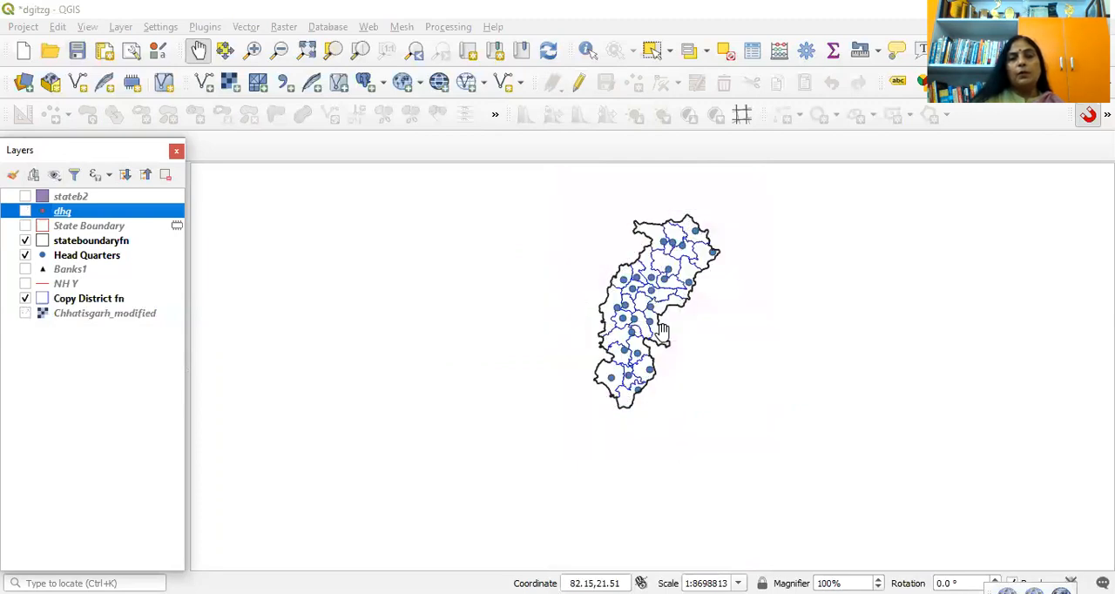
Step: Examine the headquarters points against the district and state boundaries from the north to the southern tip of the state
scroll(659, 329, up, 2)
drag(656, 387, 658, 381)
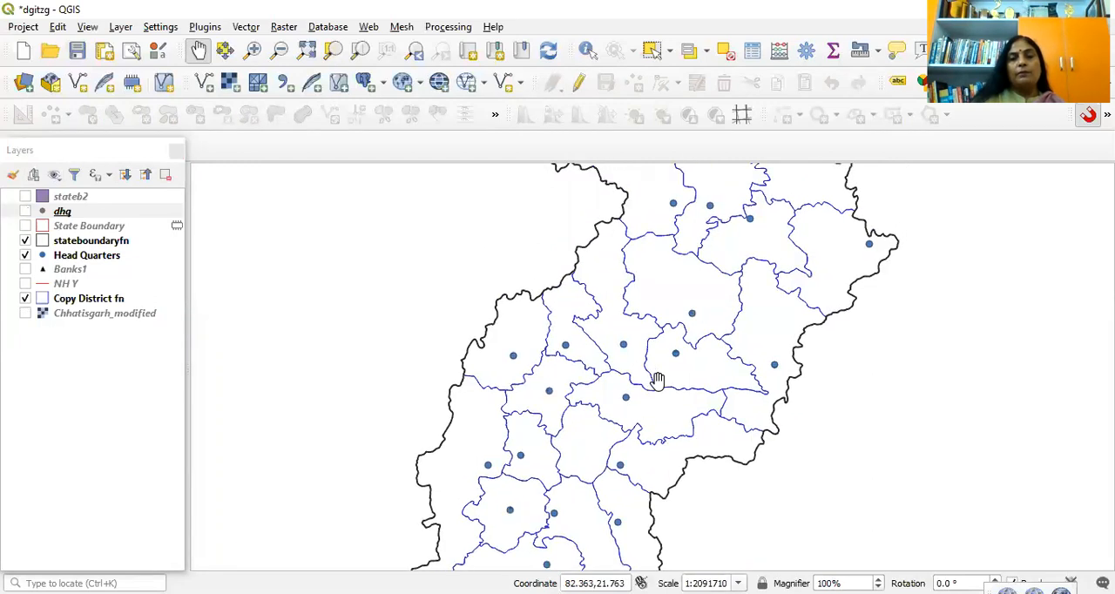
scroll(658, 381, down, 1)
scroll(732, 294, up, 1)
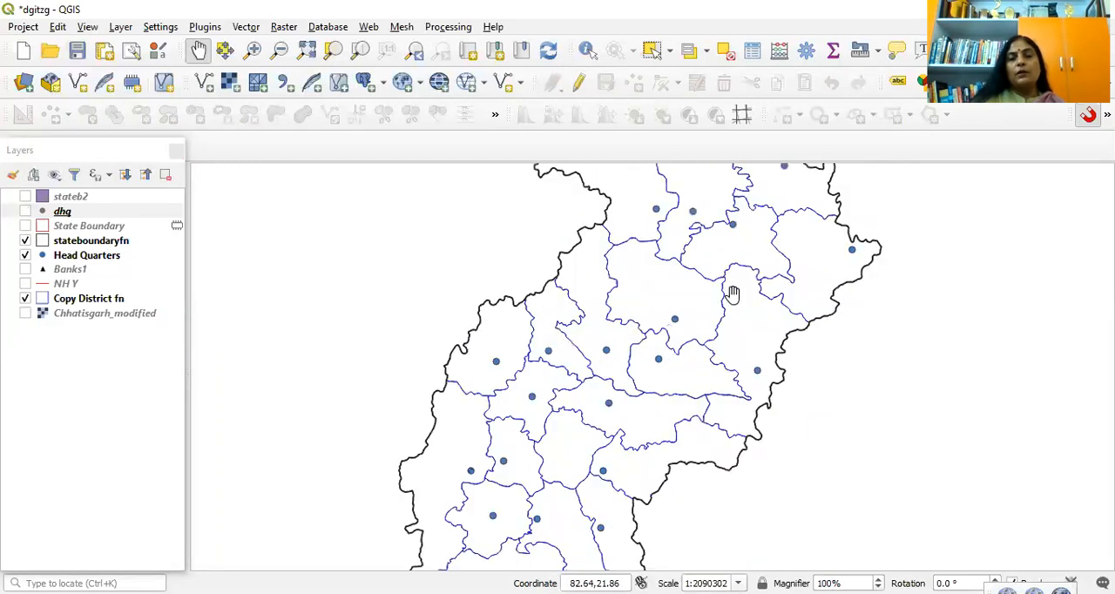
drag(732, 294, 683, 416)
drag(652, 488, 670, 293)
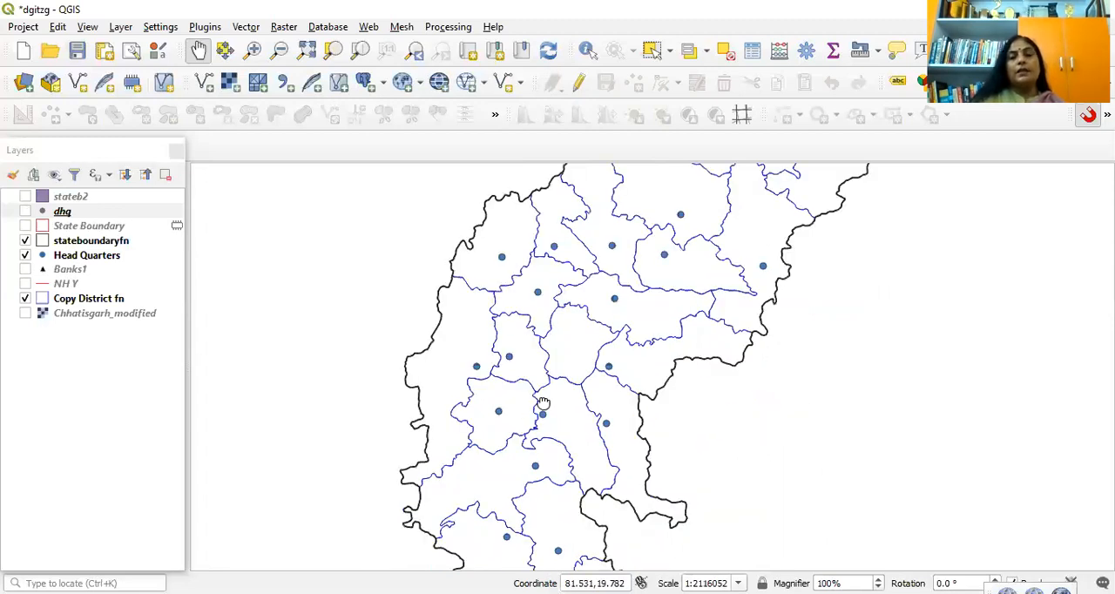
drag(619, 565, 628, 428)
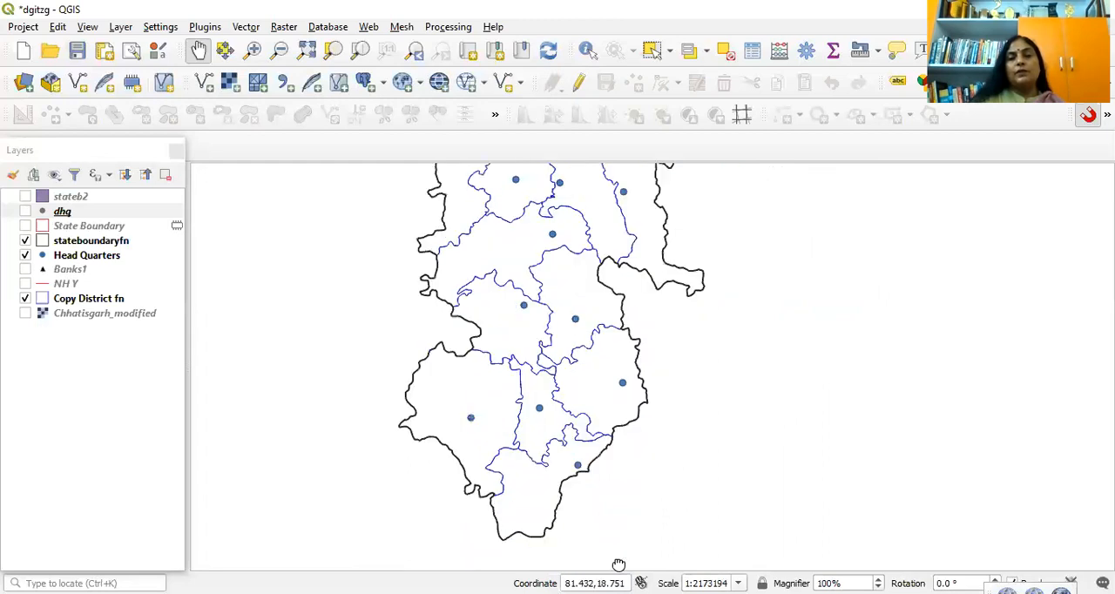
drag(554, 326, 635, 546)
drag(705, 322, 664, 499)
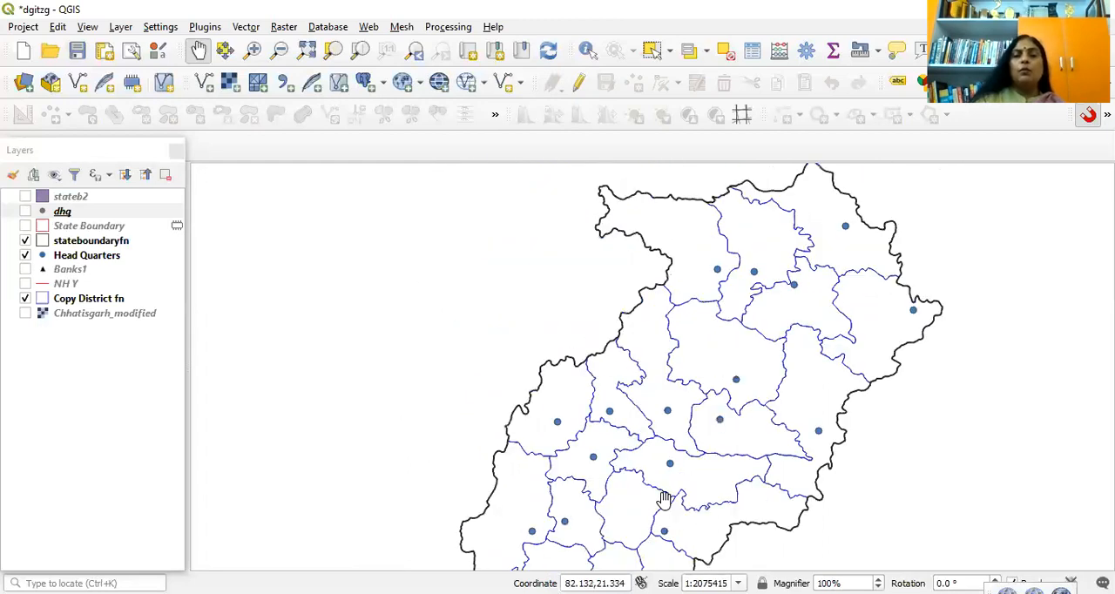
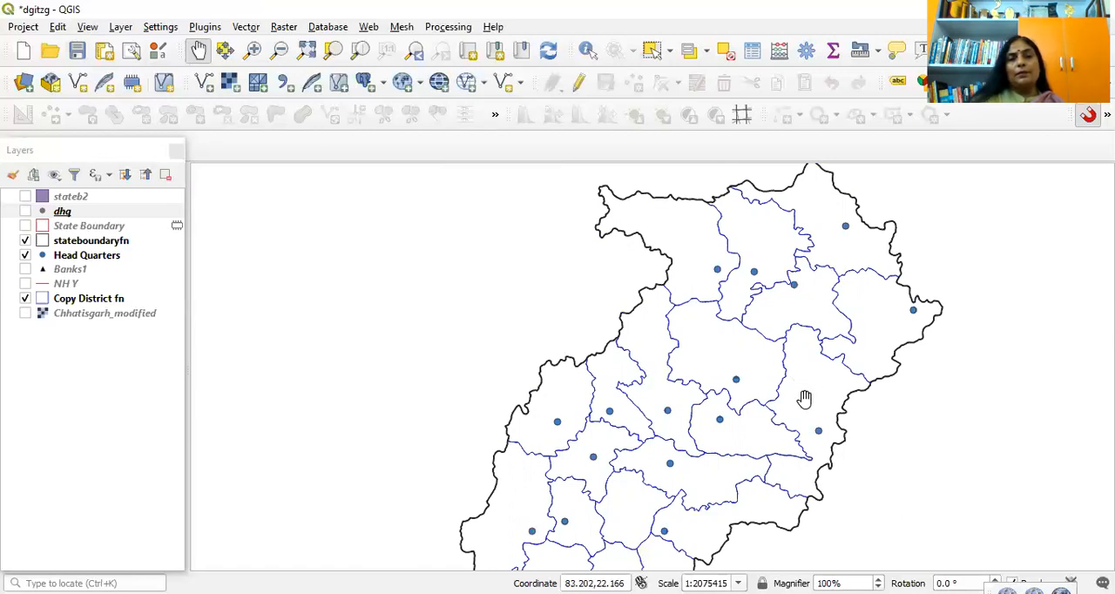
Step: Show the Banks1 layer and examine the bank points against the headquarters and district boundaries across northern and central Chhattisgarh
click(25, 269)
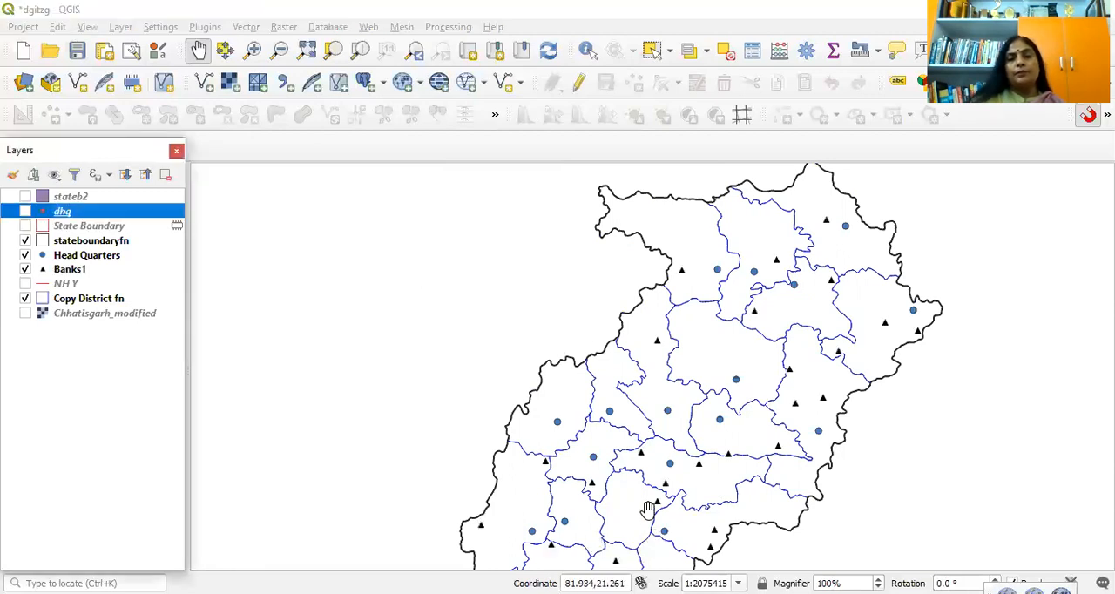
drag(657, 412, 657, 341)
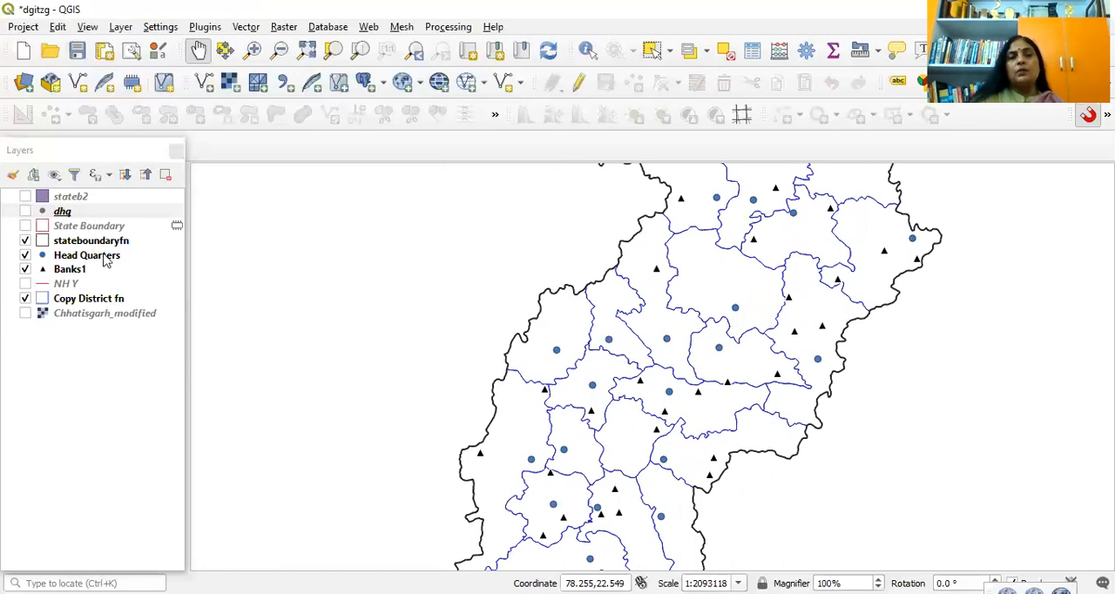
drag(711, 341, 628, 484)
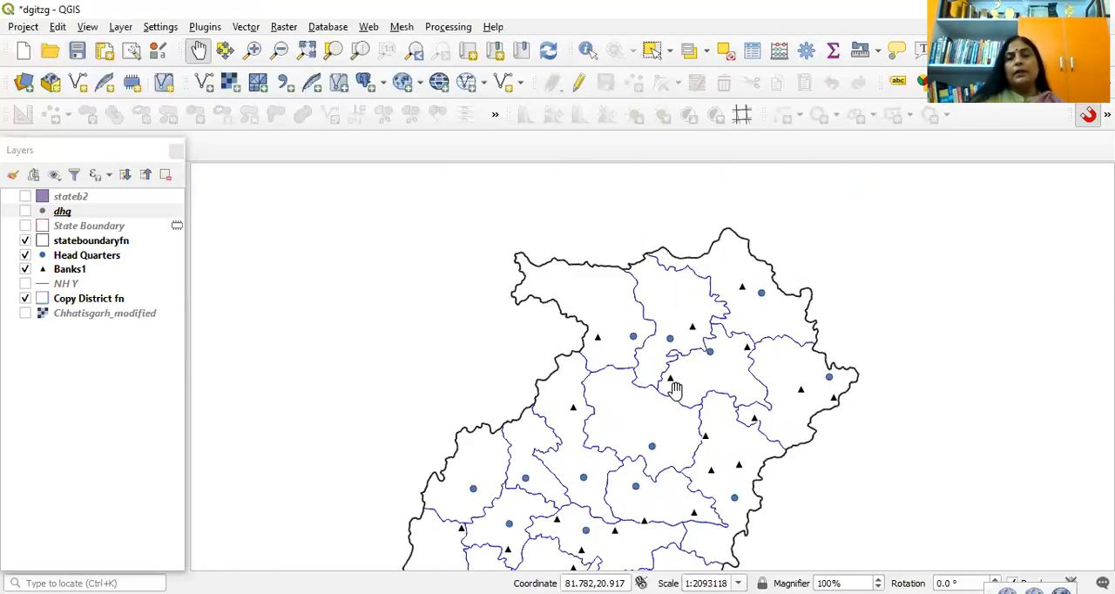
drag(650, 529, 677, 381)
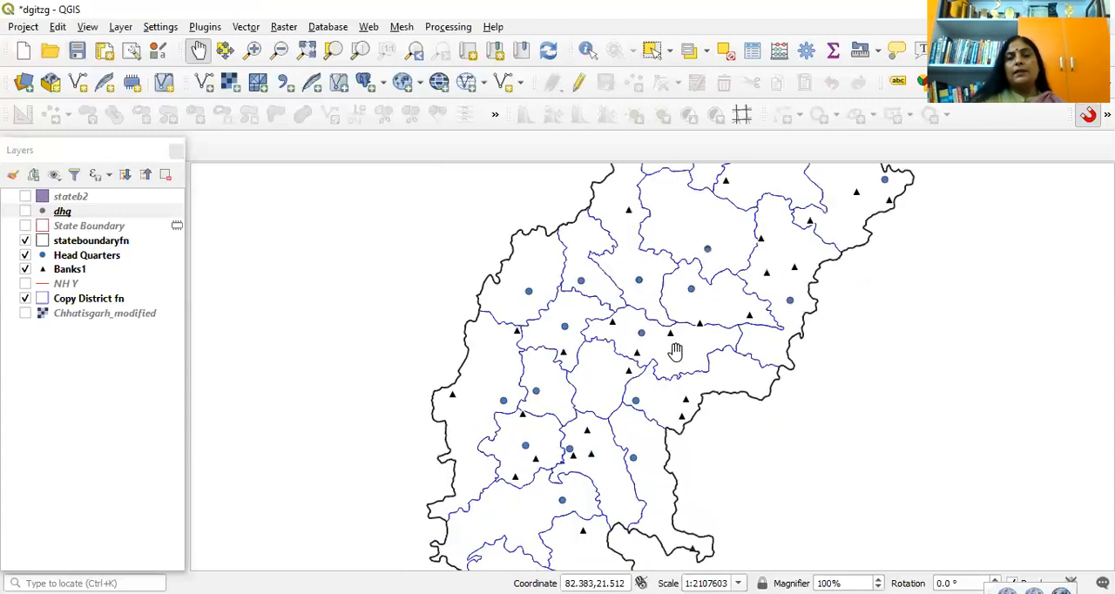
drag(655, 348, 690, 423)
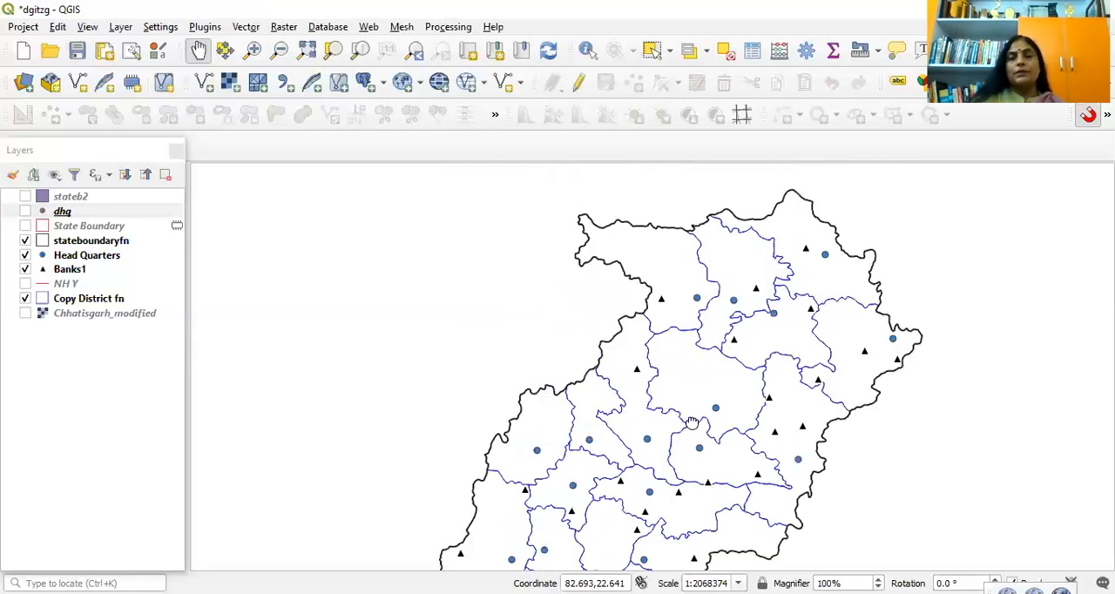
drag(730, 354, 689, 420)
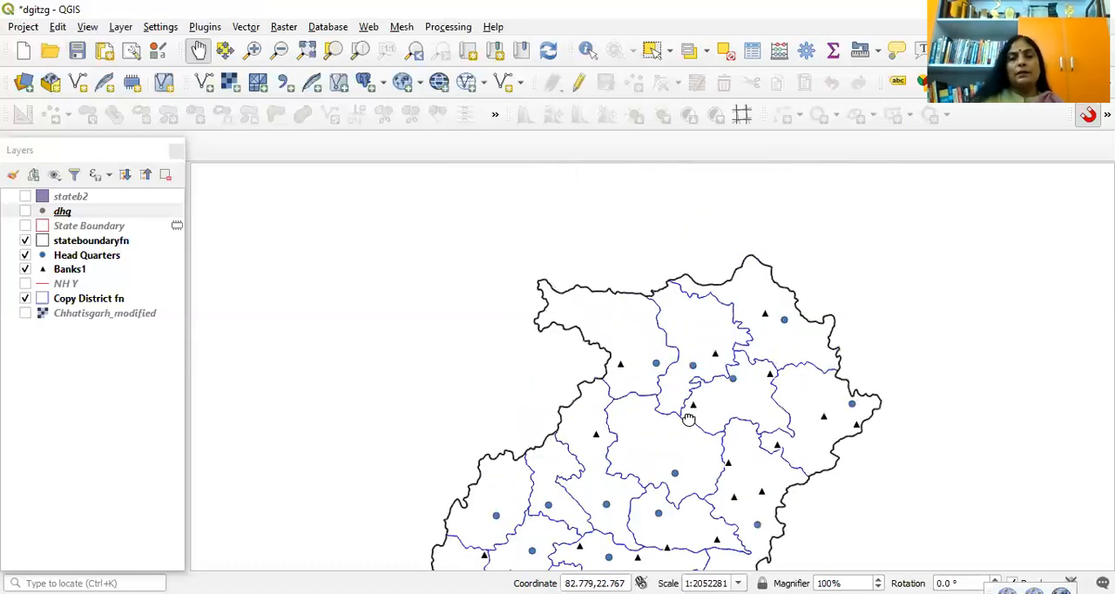
drag(683, 488, 706, 331)
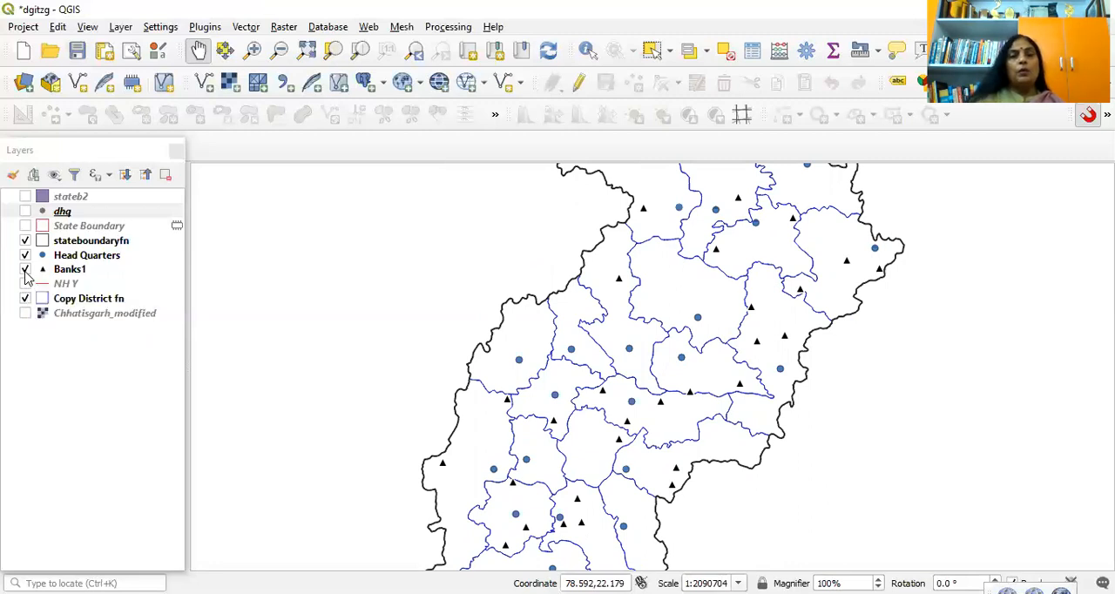
Step: Hide the Banks1, Head Quarters and Copy District fn layers, and show the Chhatisgarh_modified scan
click(24, 269)
click(24, 254)
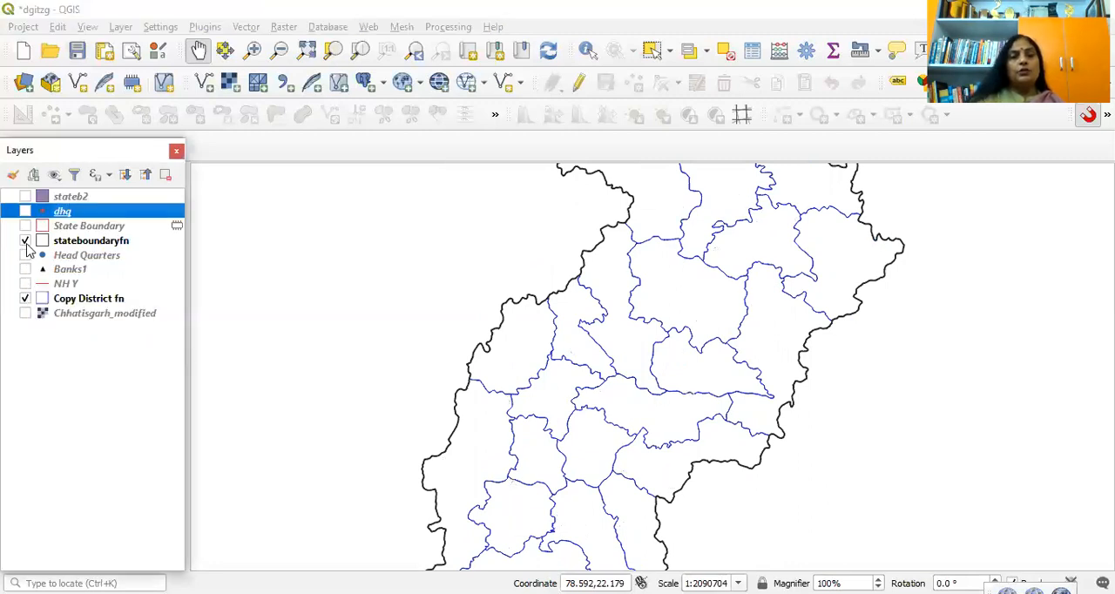
click(24, 298)
click(24, 313)
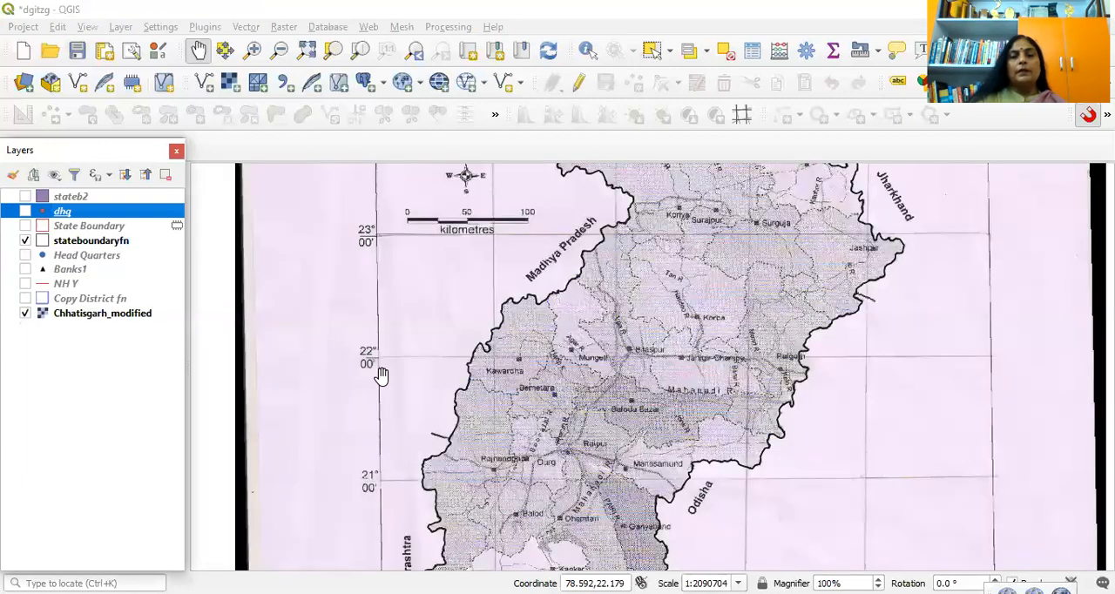
Step: Examine the road and river lines on the scanned map around Bilaspur, Janjgir-Champa, Korba and the Madhya Pradesh border
scroll(705, 338, up, 1)
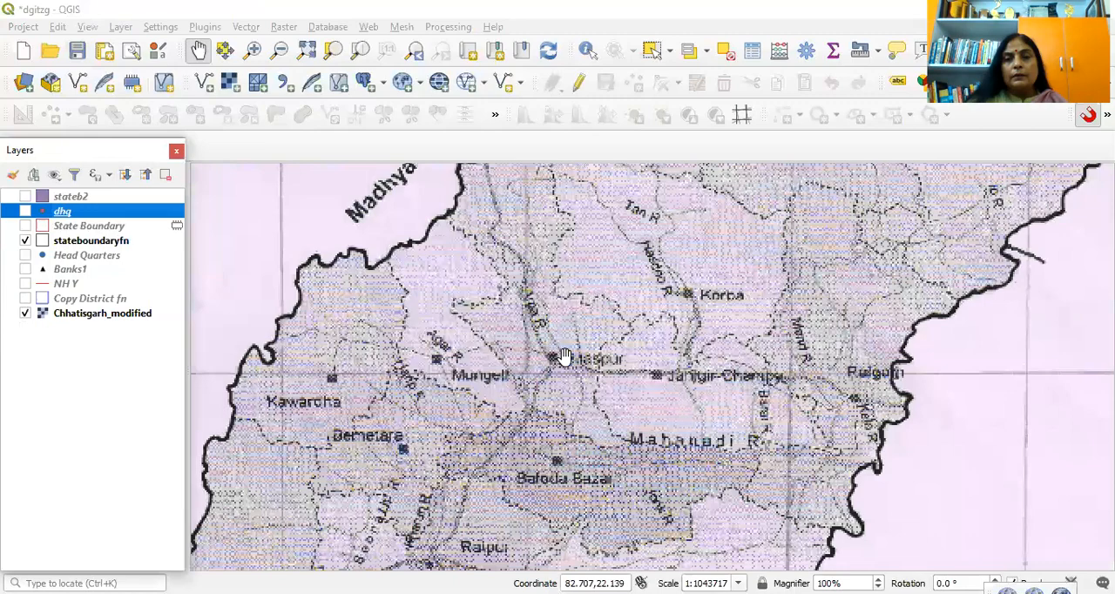
scroll(564, 357, up, 1)
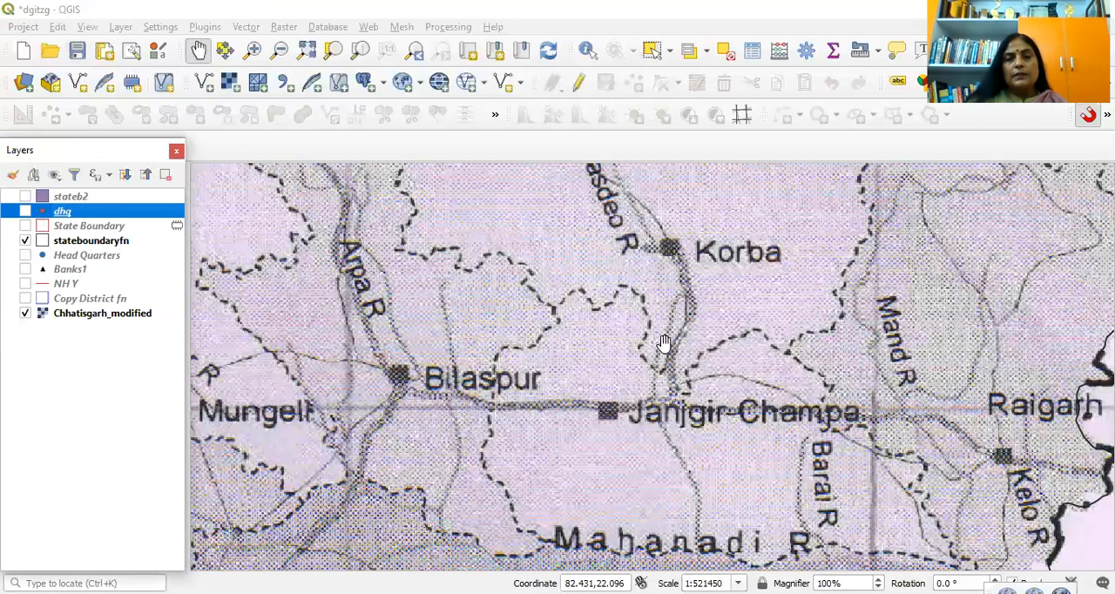
drag(481, 313, 663, 346)
scroll(664, 345, up, 1)
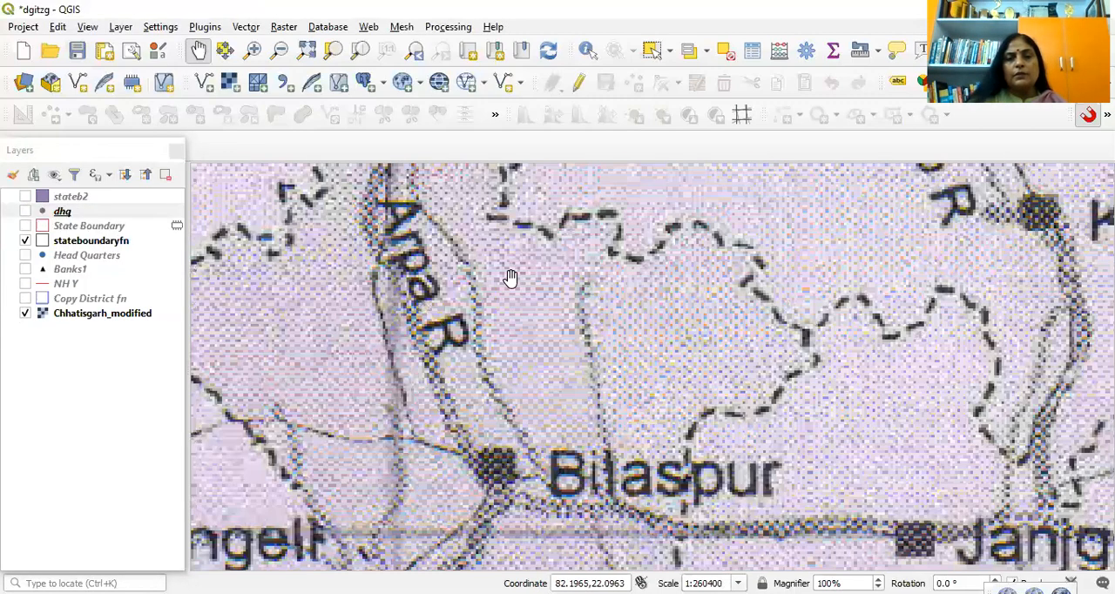
scroll(511, 277, down, 2)
drag(567, 319, 619, 363)
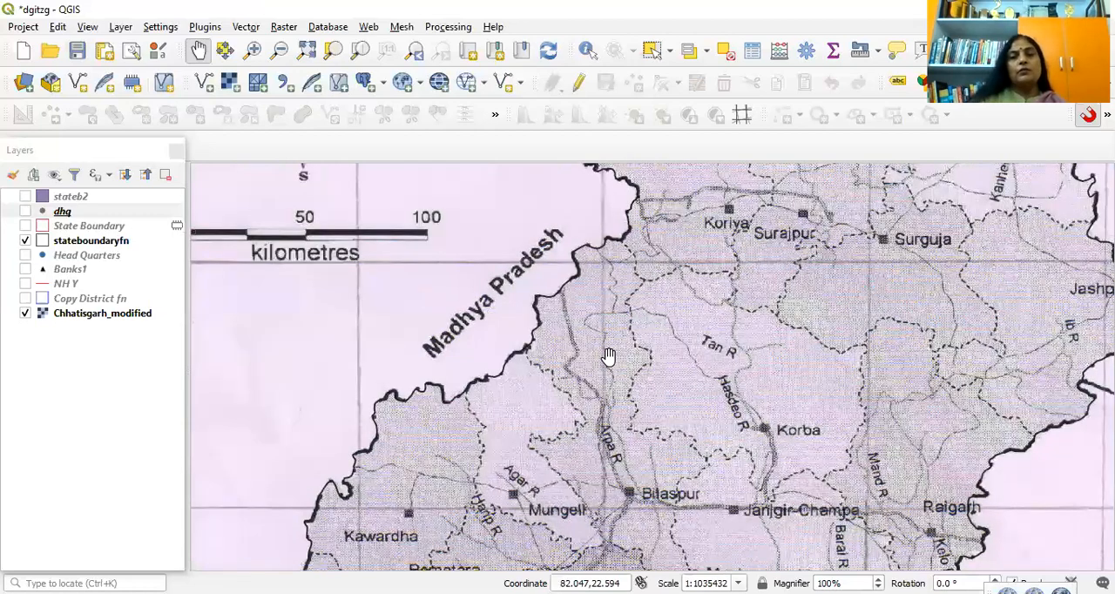
scroll(608, 357, up, 1)
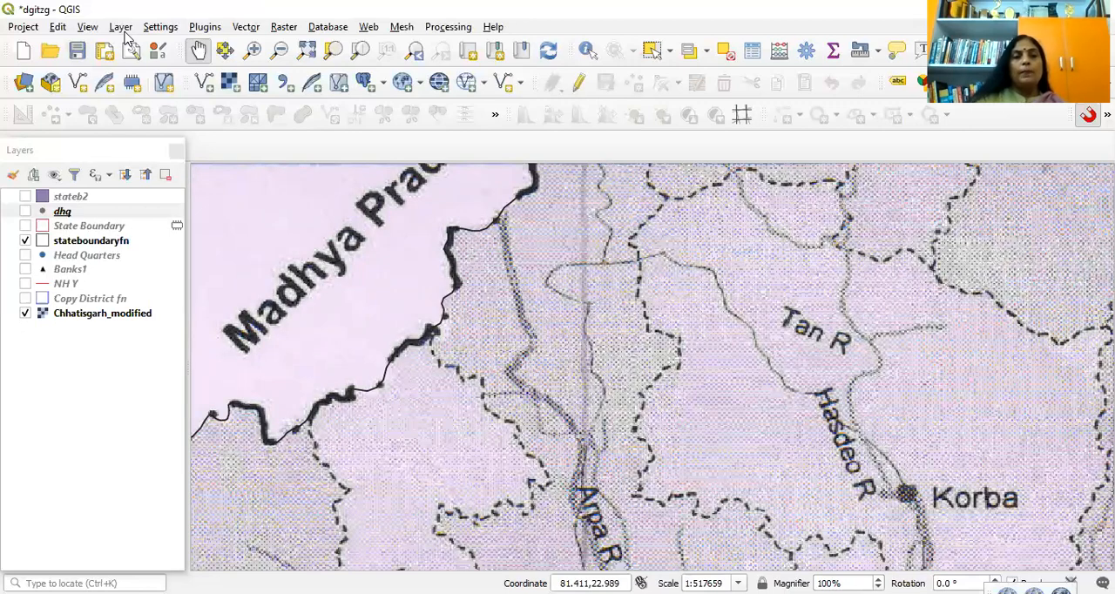
Step: Set up a new shapefile named roads2 in the Class excersize folder with Line geometry
click(121, 27)
mouse_move(132, 65)
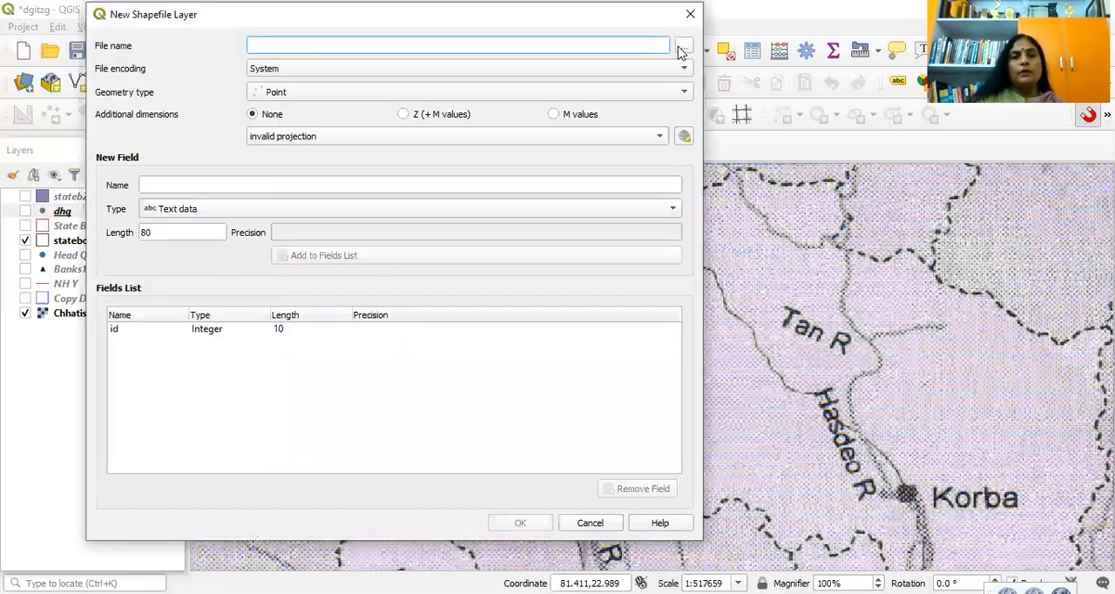
click(683, 47)
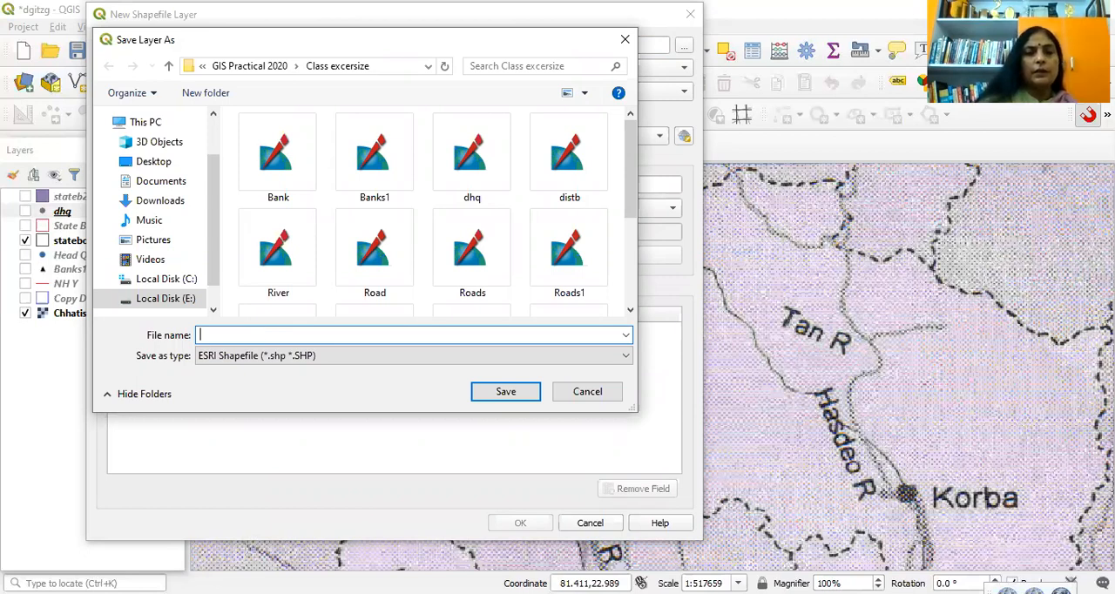
text(roads2)
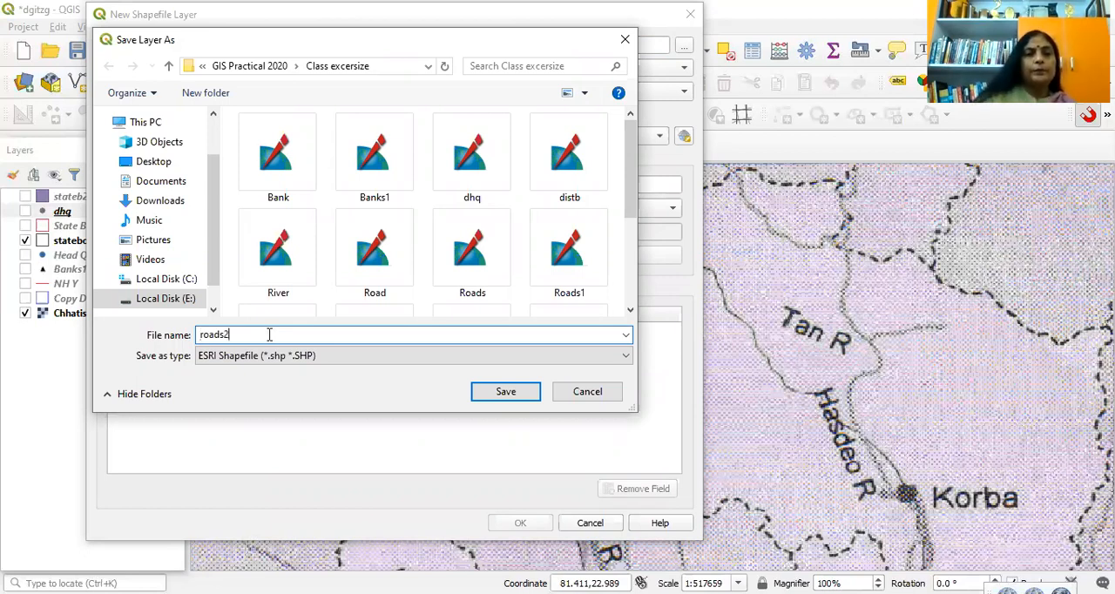
click(505, 397)
click(675, 98)
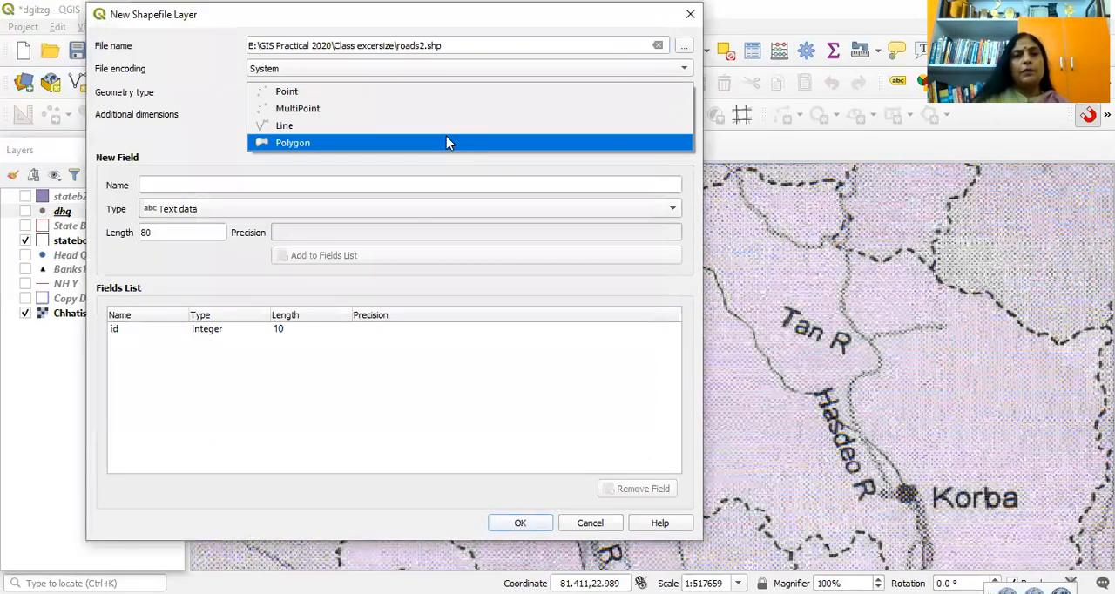
click(307, 127)
Step: Add a text field named rd to the new shapefile and create the layer in WGS 84 (EPSG:4326)
click(185, 184)
text(rd)
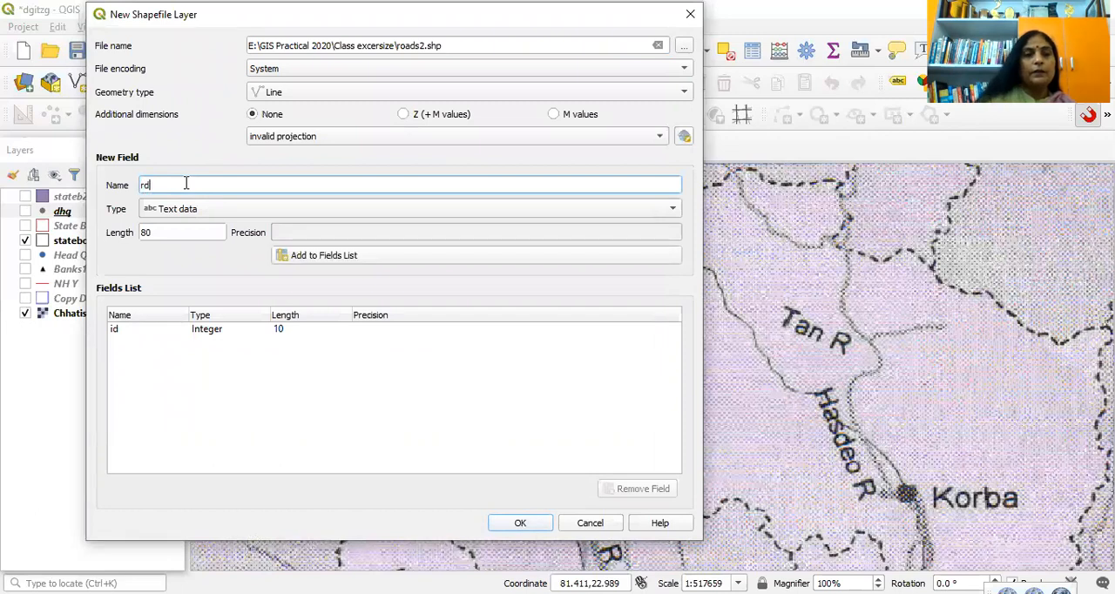
click(341, 252)
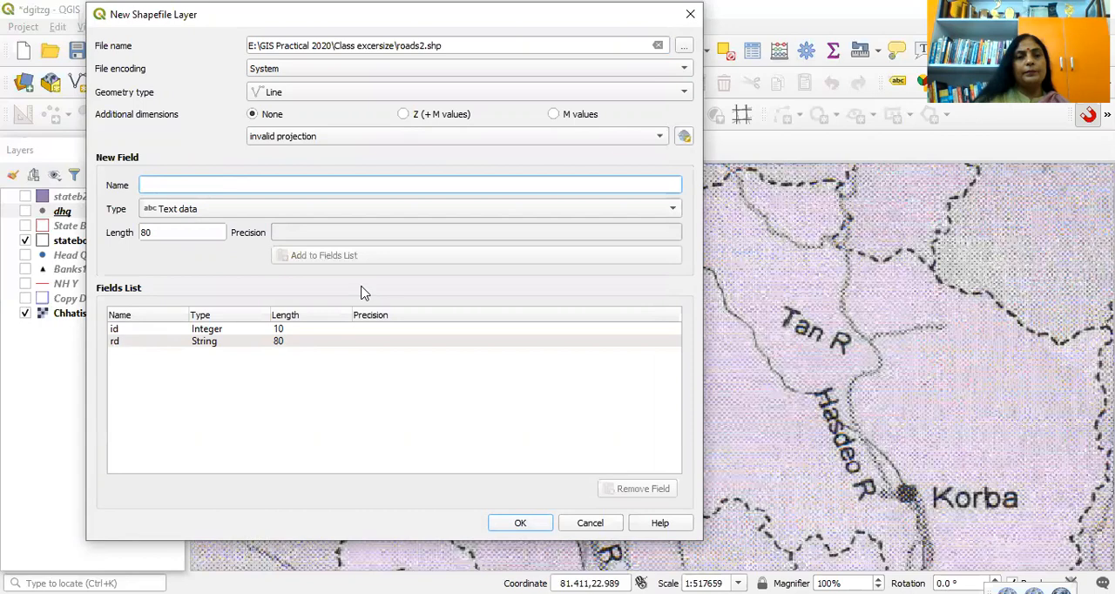
key(Return)
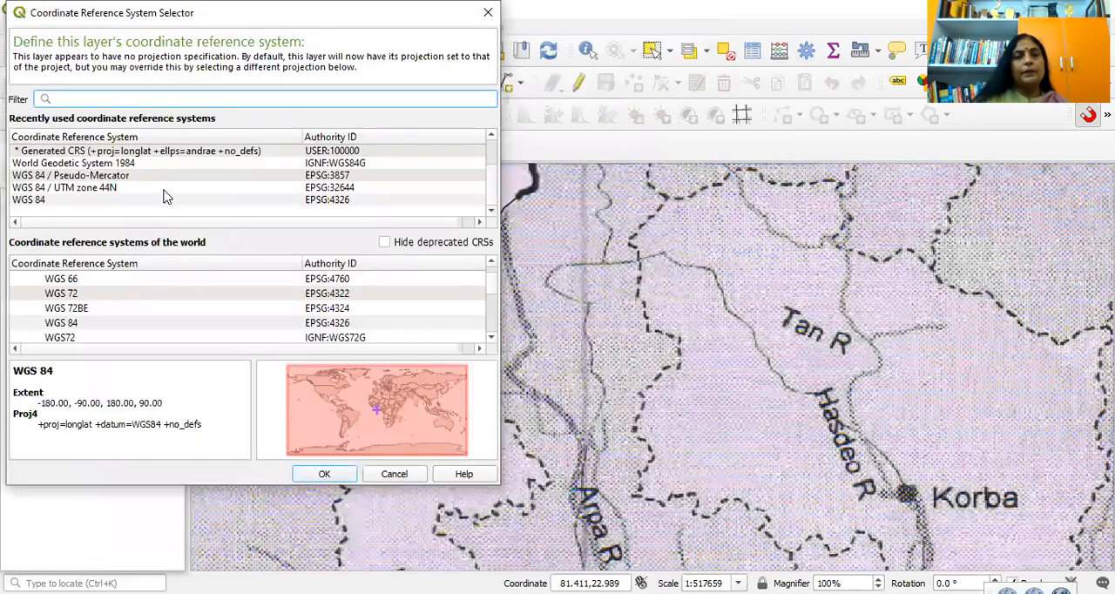
click(336, 202)
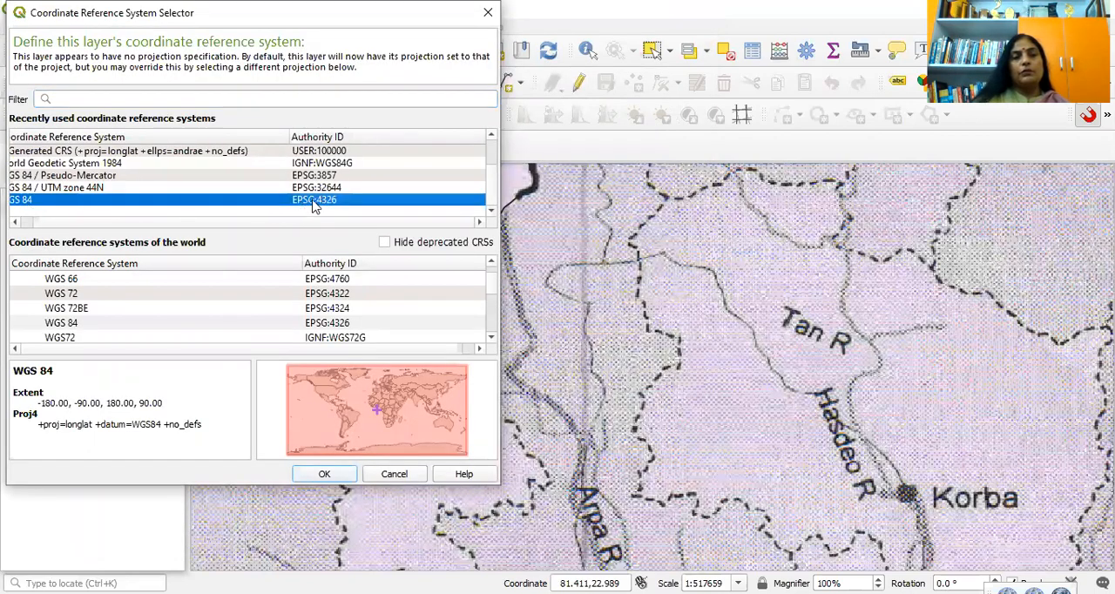
click(331, 476)
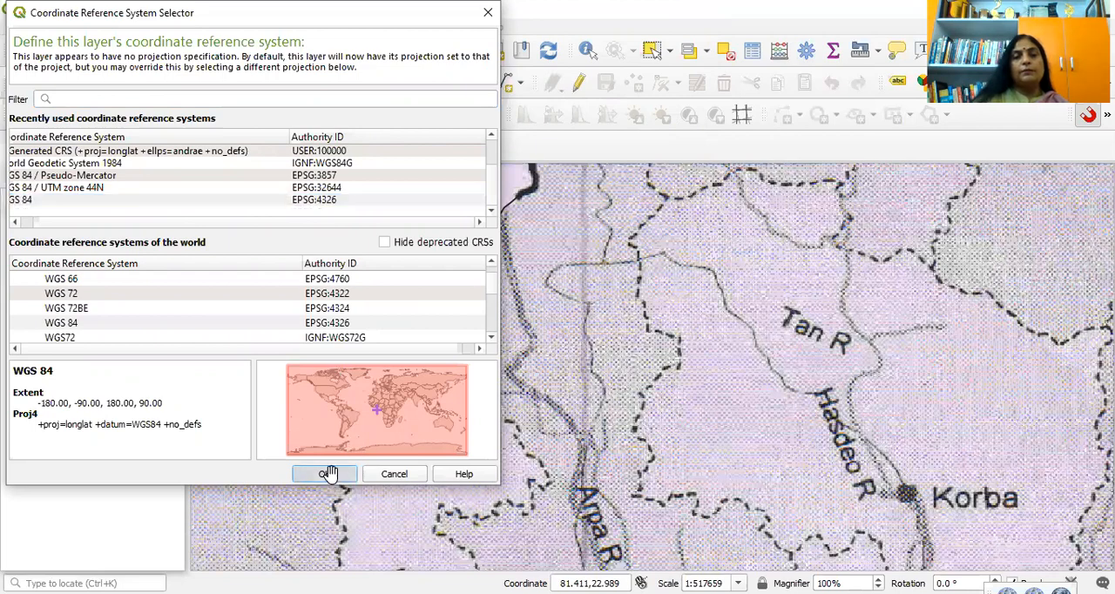
Step: Hide the stateboundaryfn and Chhatisgarh_modified layers, and make roads2 editable for adding line features
click(103, 217)
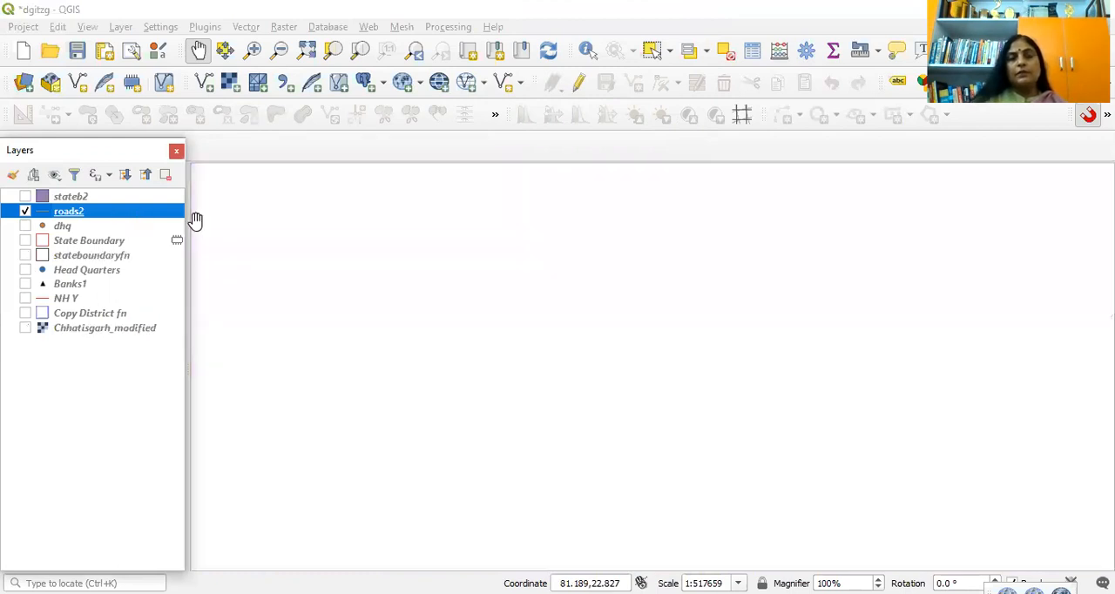
click(582, 87)
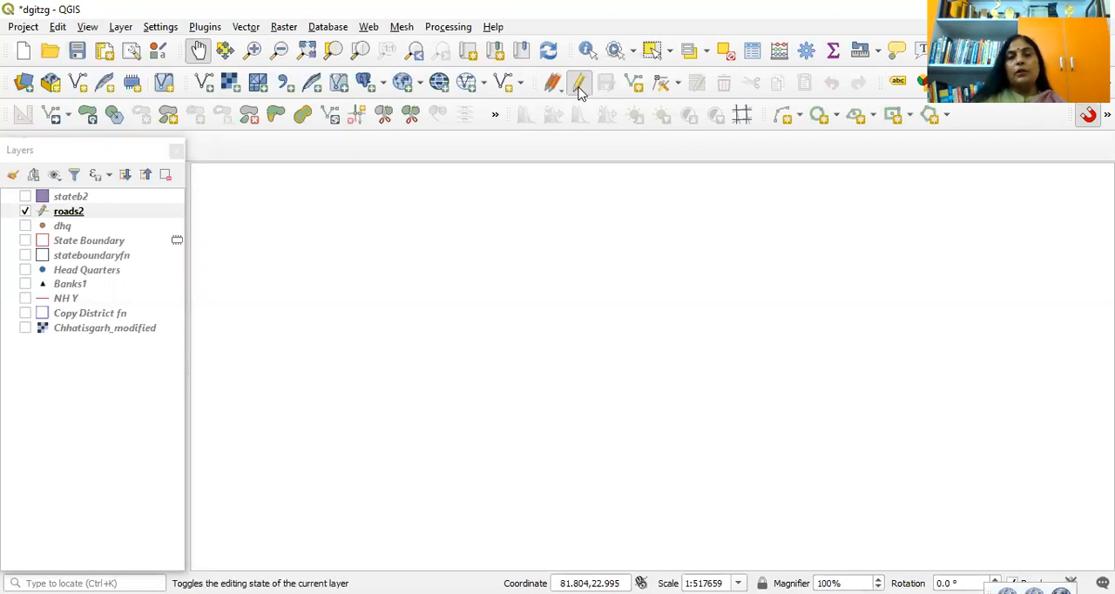
click(632, 84)
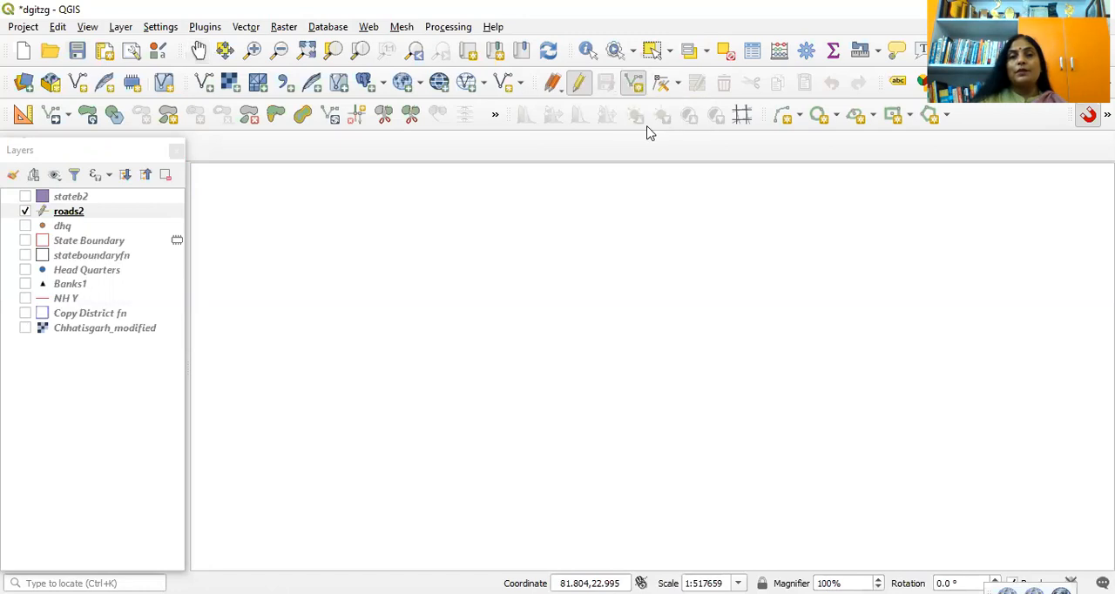
Step: Draw a winding demonstration road in roads2 on the blank canvas, running from the northwest down to the southeast
click(417, 228)
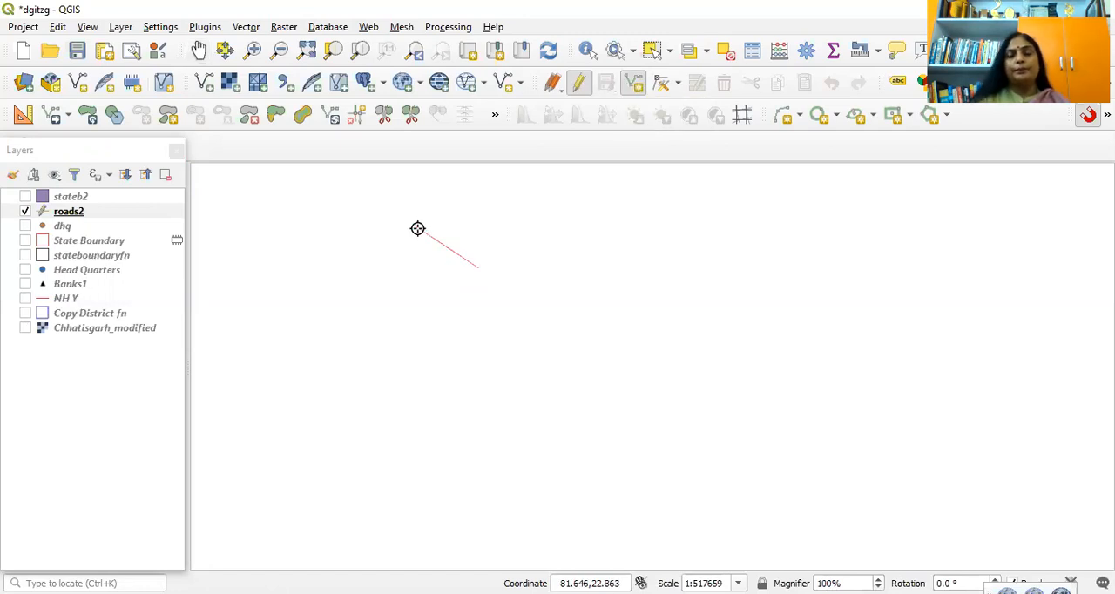
click(503, 299)
click(546, 338)
click(601, 371)
click(671, 389)
click(674, 428)
click(627, 447)
click(589, 448)
click(610, 490)
click(721, 501)
click(756, 522)
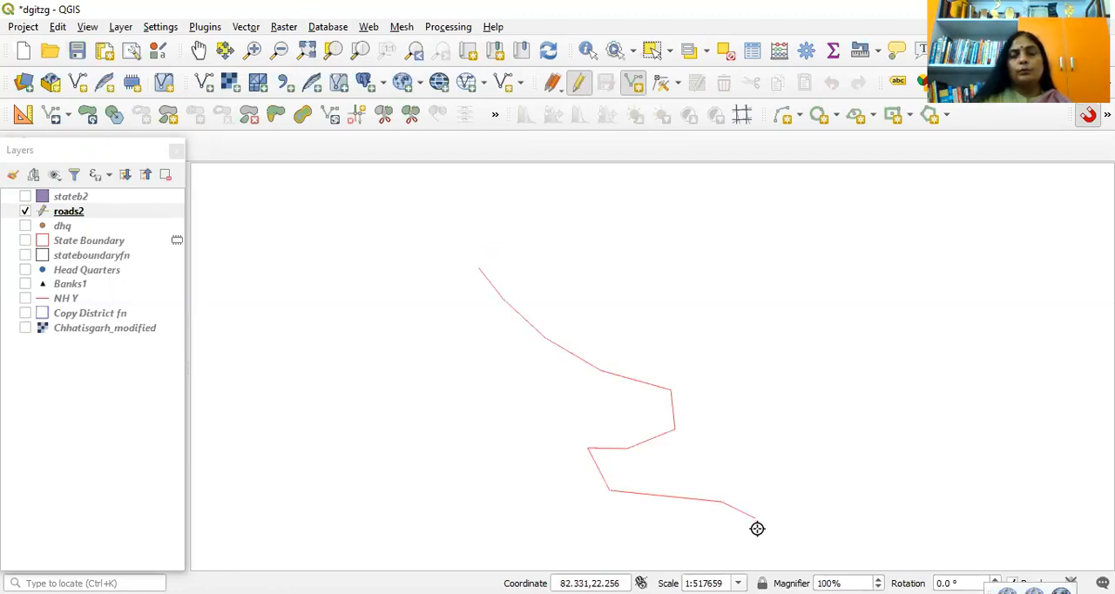
Step: Give the drawn road id 1 and the rd value "rama road", and accept the feature
text(1)
click(611, 148)
text(rama road)
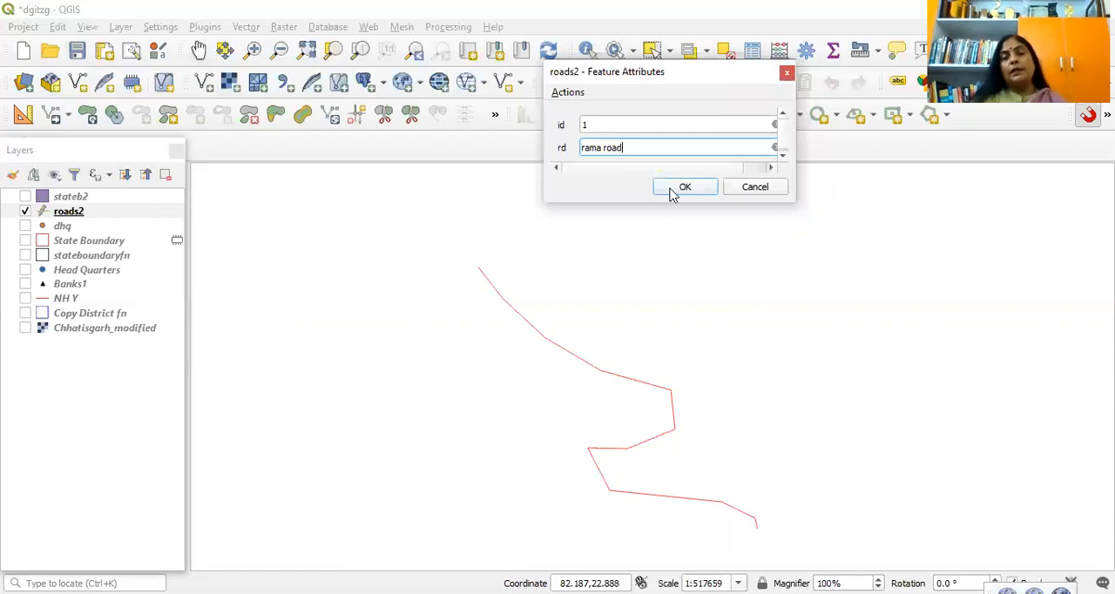
key(Return)
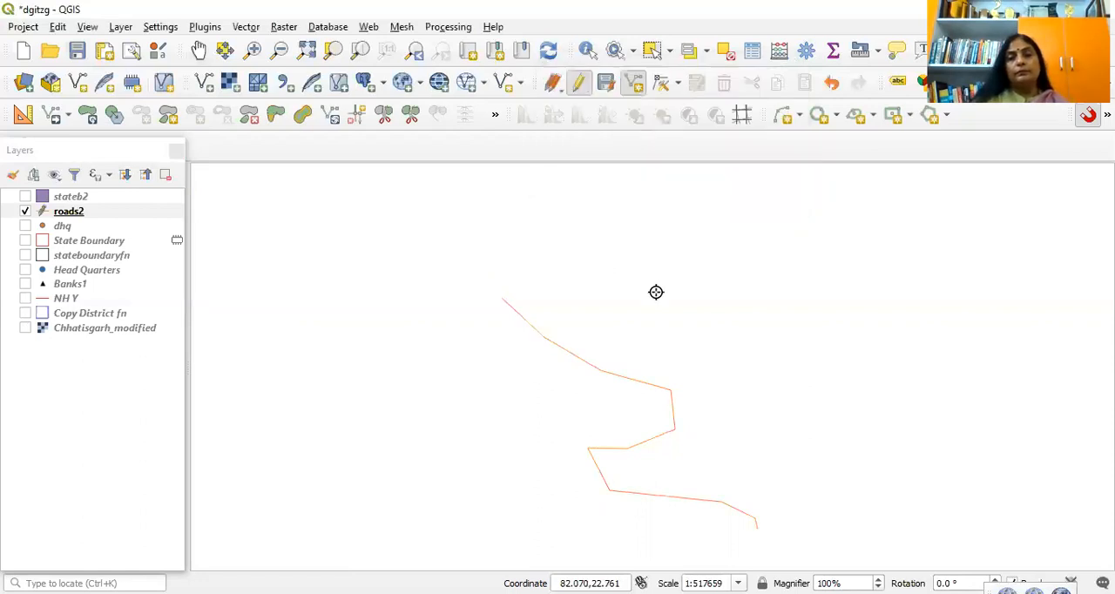
Step: Draw a second road line in roads2 from the northeast to the southwest, crossing the first road
click(671, 332)
click(635, 371)
click(598, 396)
click(551, 385)
click(508, 400)
click(499, 444)
click(446, 472)
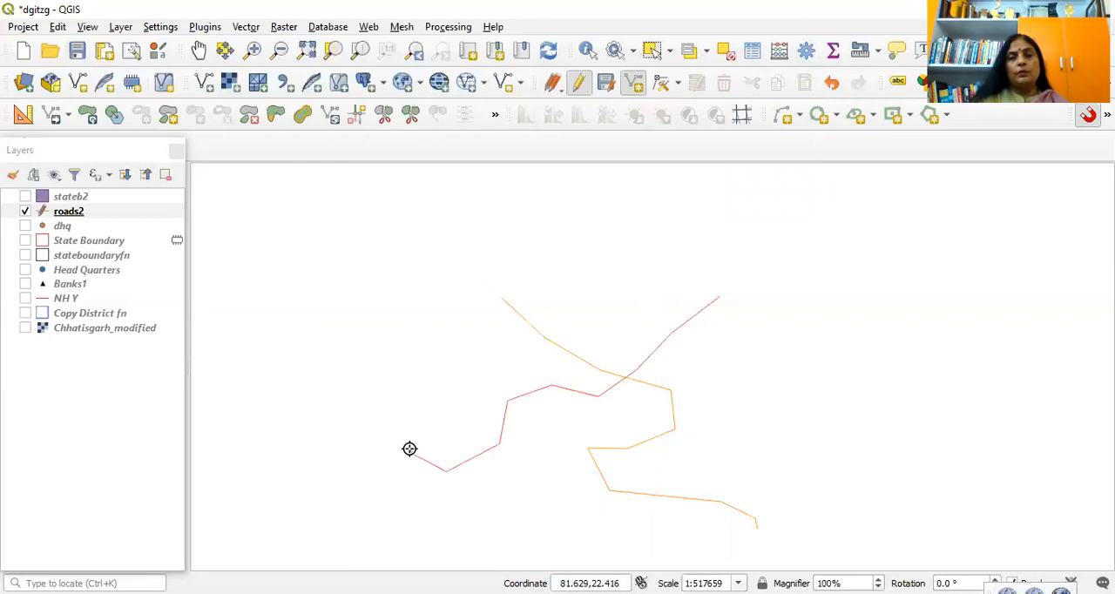
click(409, 449)
right_click(409, 448)
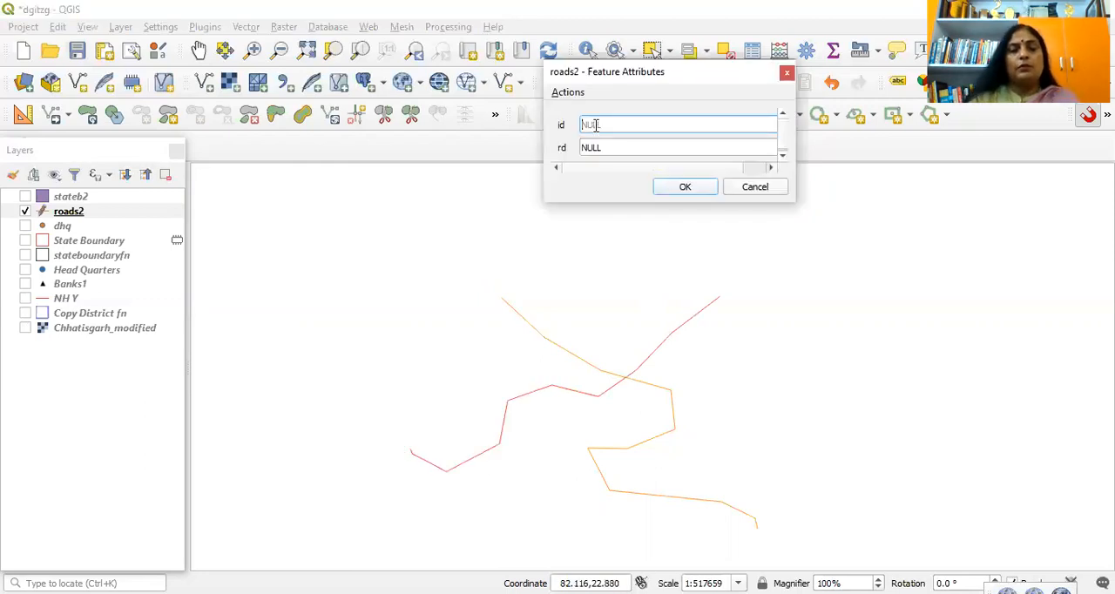
Step: Give the second drawn road id 2 and the rd value "nh330", and accept the feature
text(2)
click(624, 147)
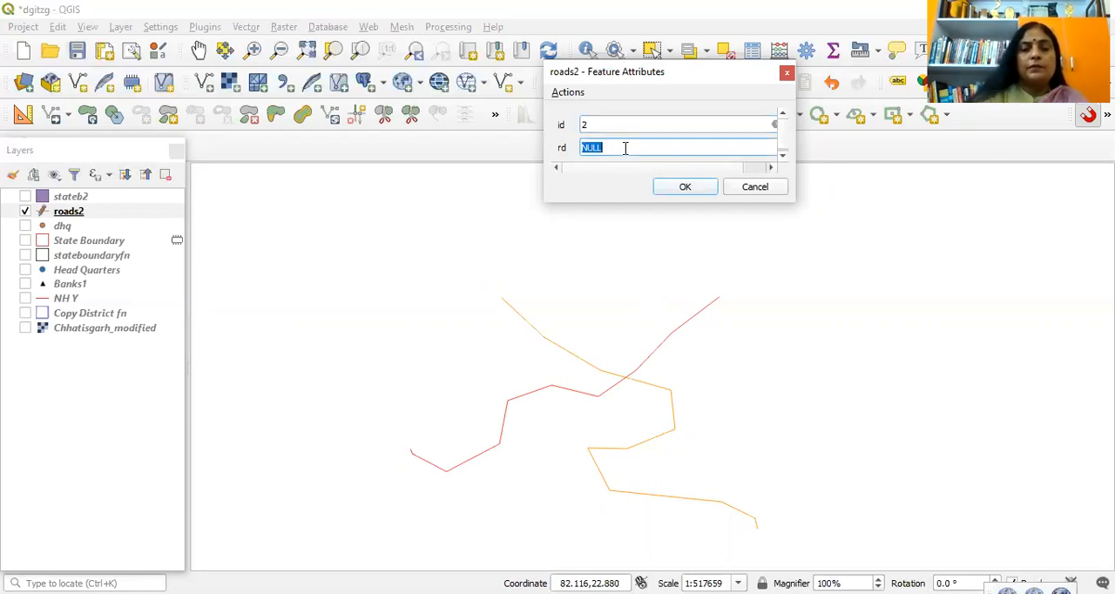
text(nh)
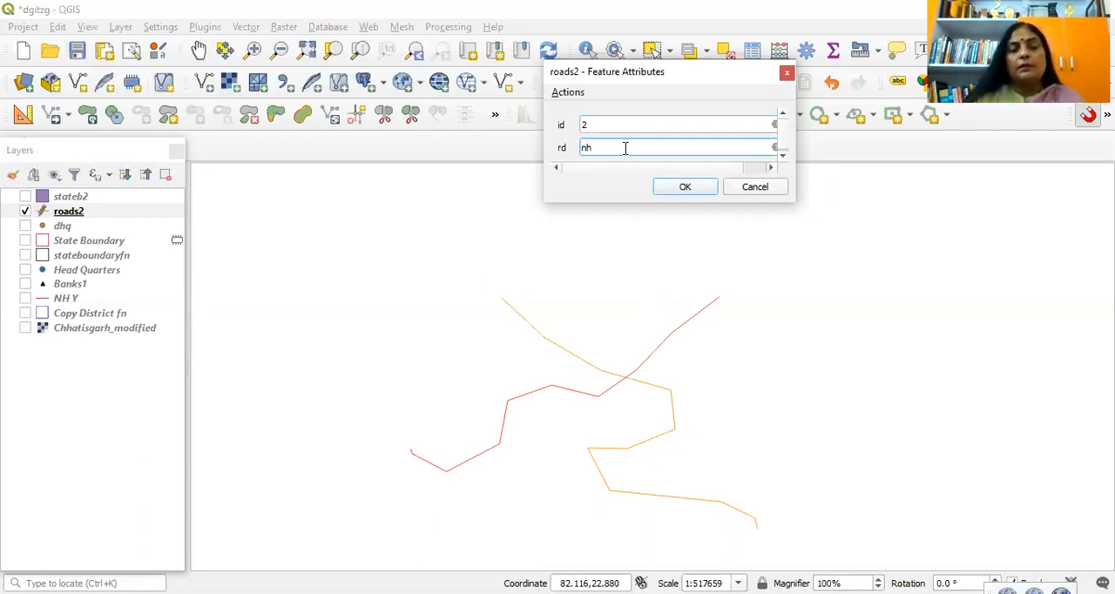
text(330)
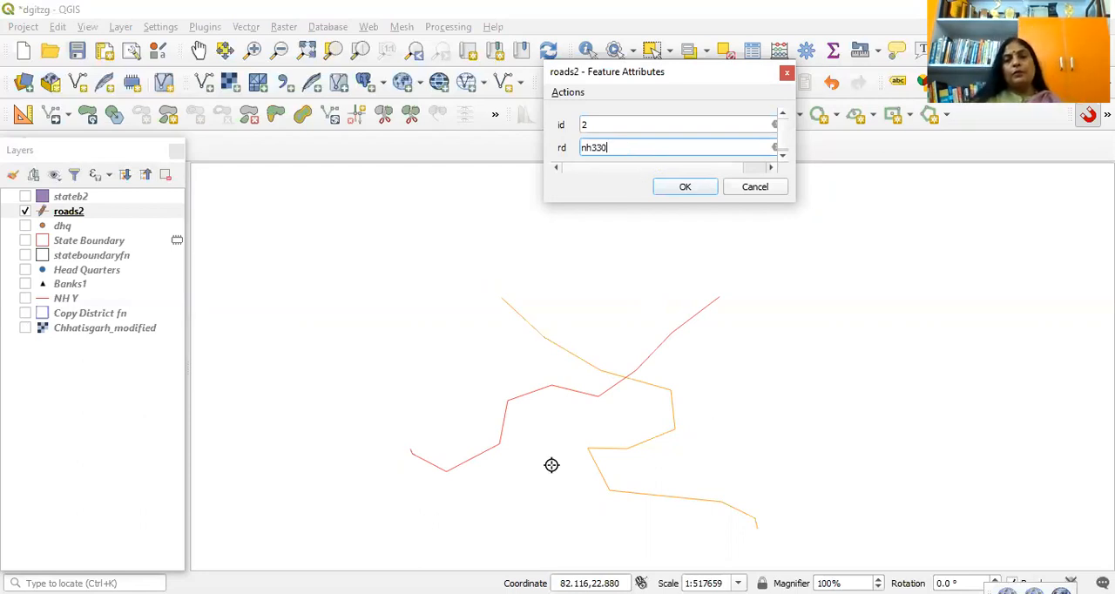
key(Return)
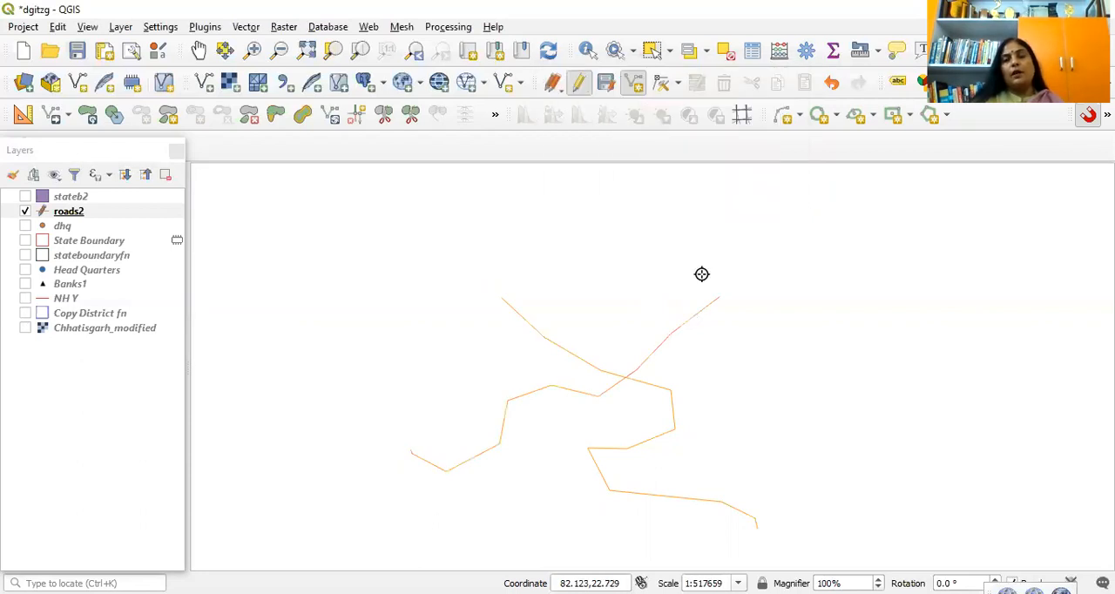
Step: Stop editing roads2 and discard the demonstration roads
right_click(581, 86)
click(524, 169)
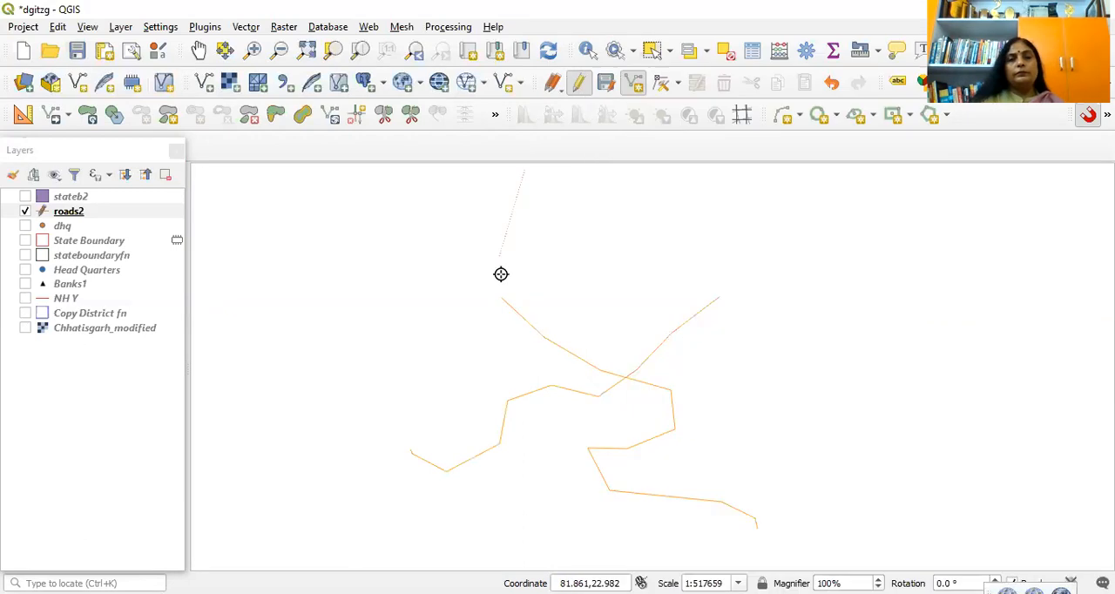
click(577, 86)
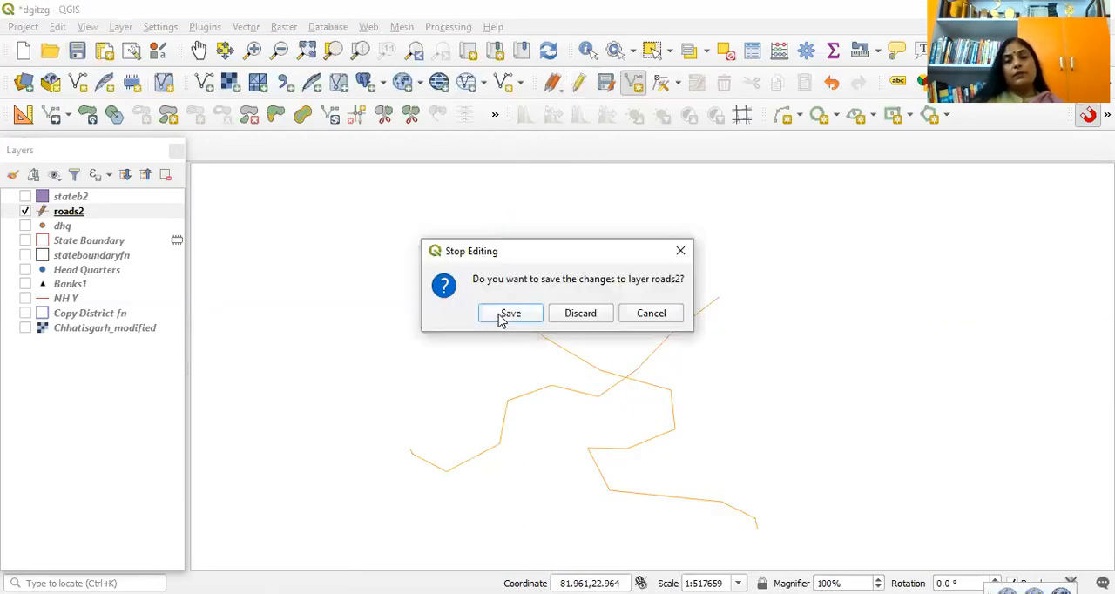
click(581, 314)
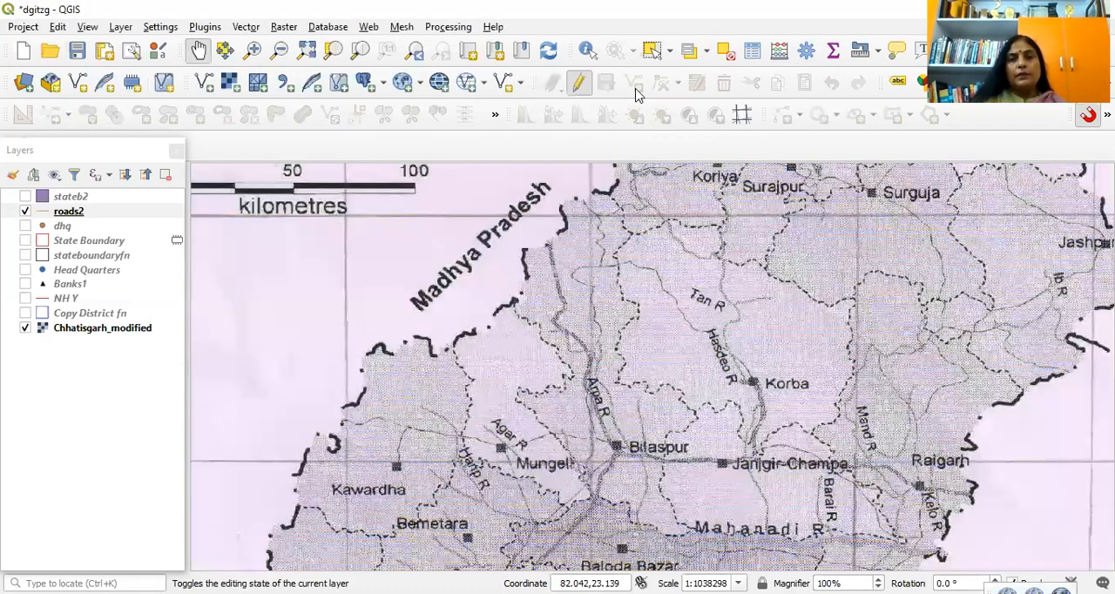
Step: With roads2 editable, trace the scanned road from the Madhya Pradesh border southward to the bend north of the Arpa R label
click(636, 89)
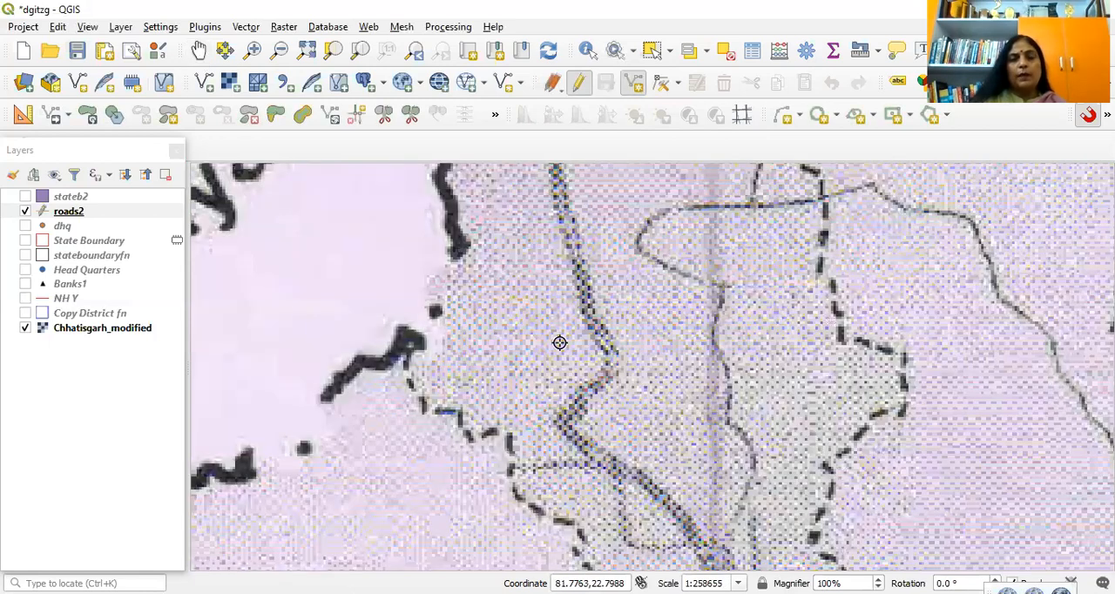
click(199, 51)
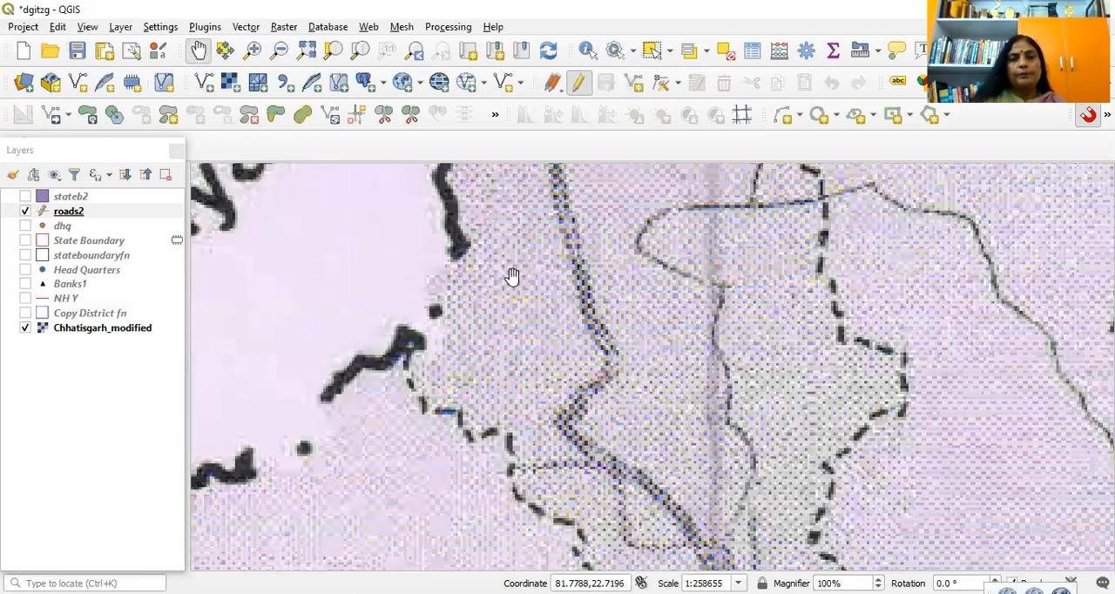
drag(528, 251, 514, 465)
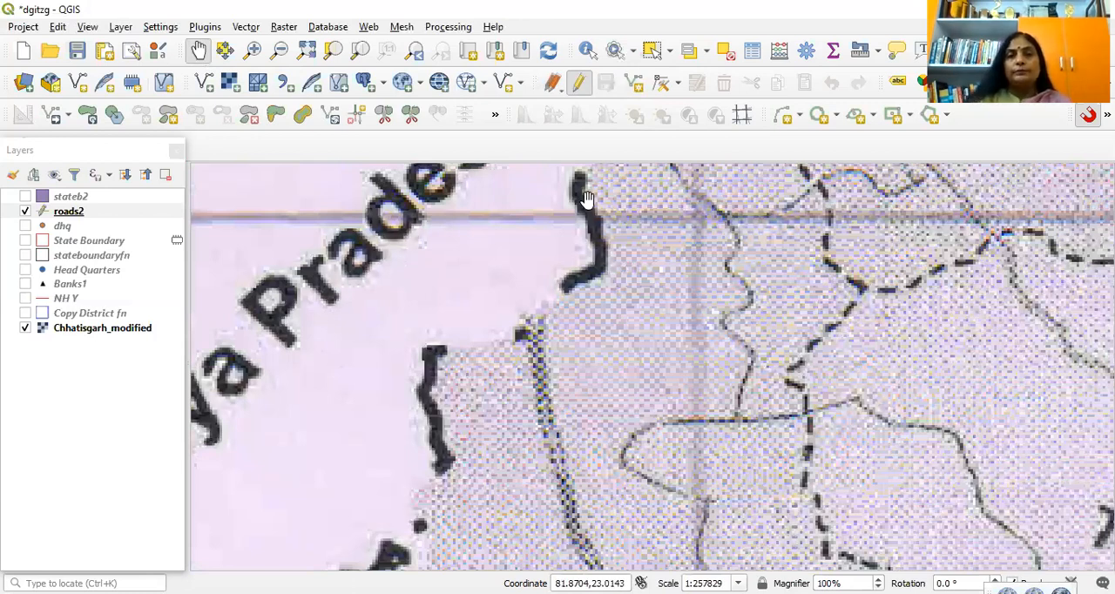
click(637, 81)
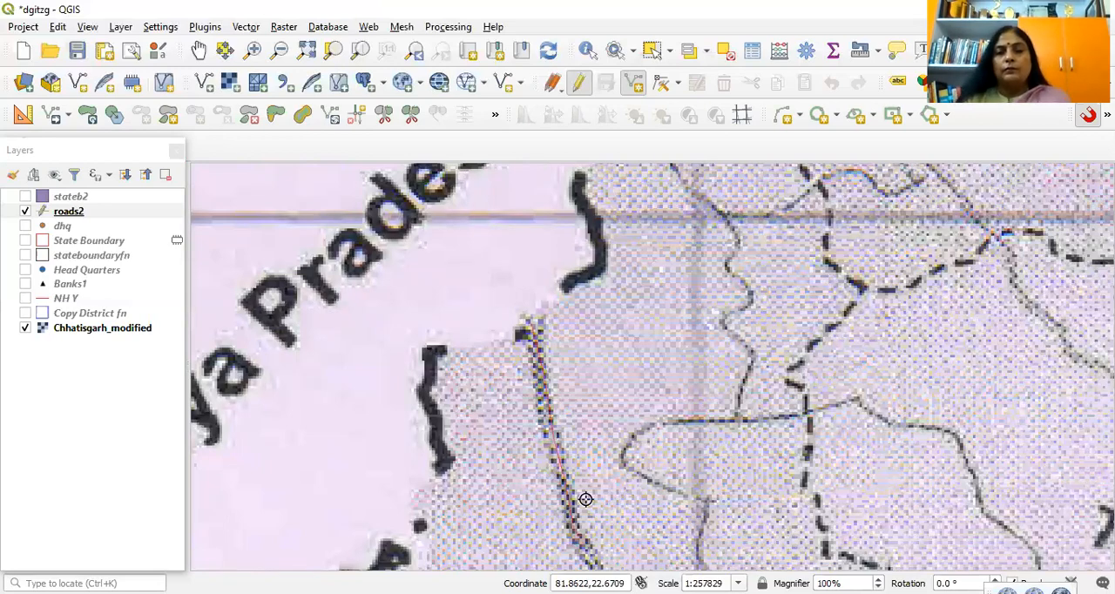
key(Down)
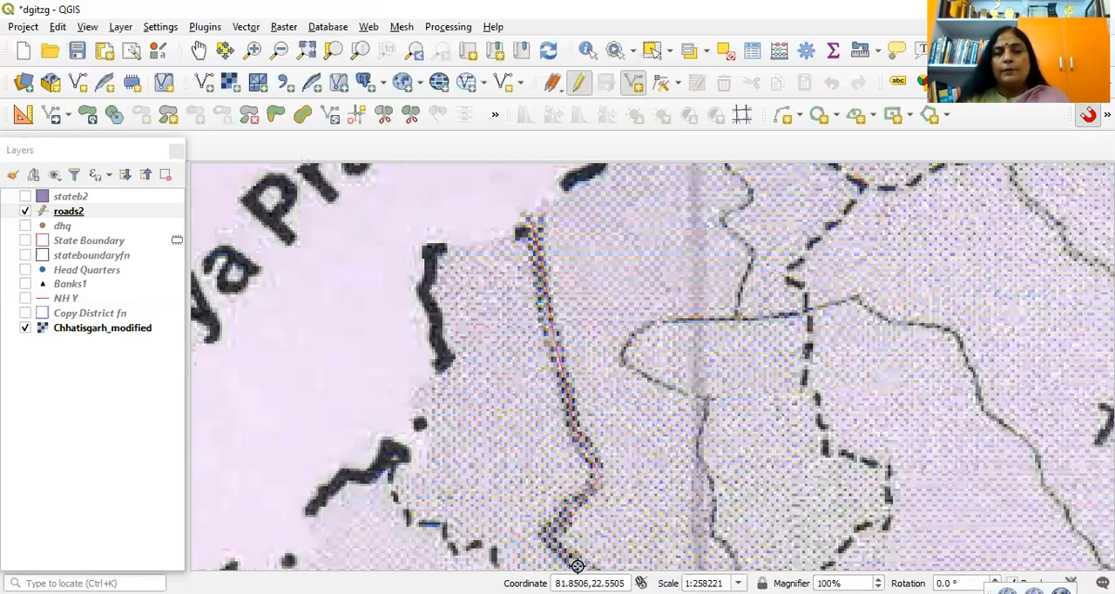
key(Down)
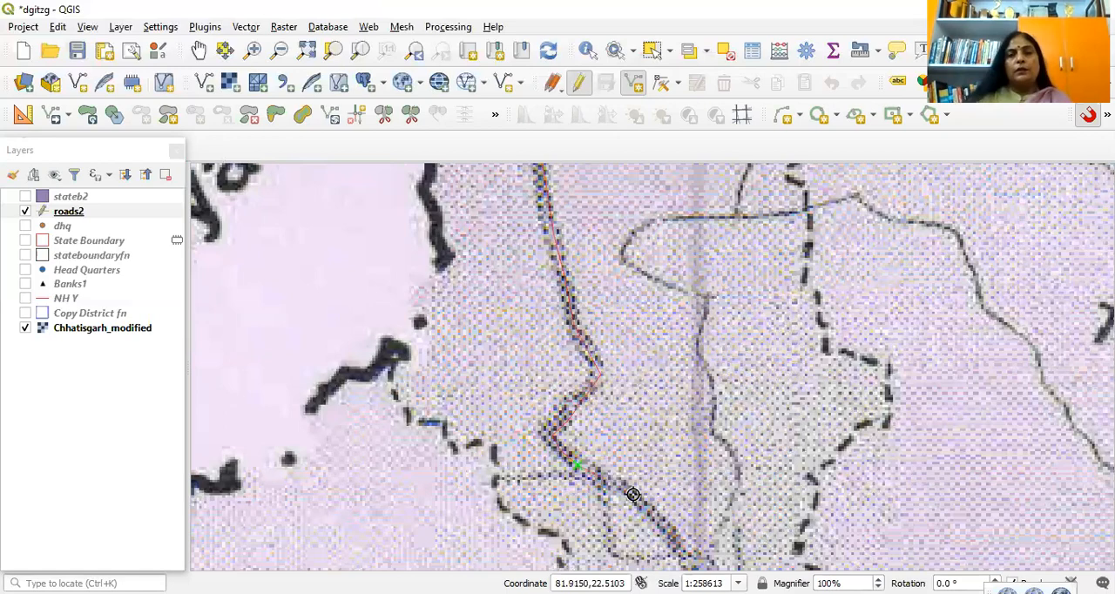
Step: Finish the traced road line and accept it with id 1, leaving its rd value empty
right_click(606, 142)
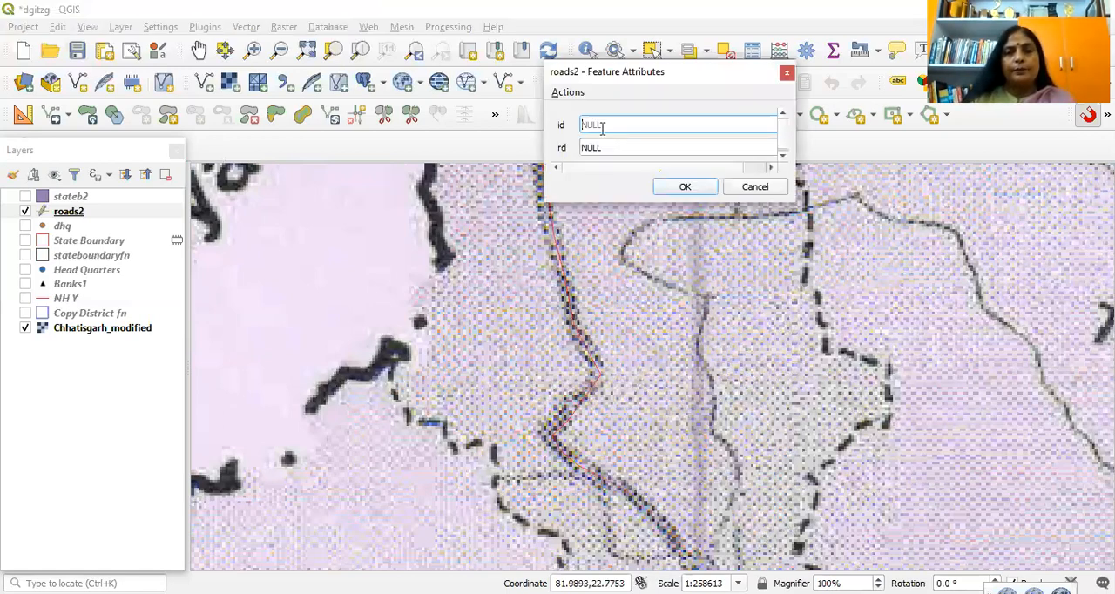
text(1)
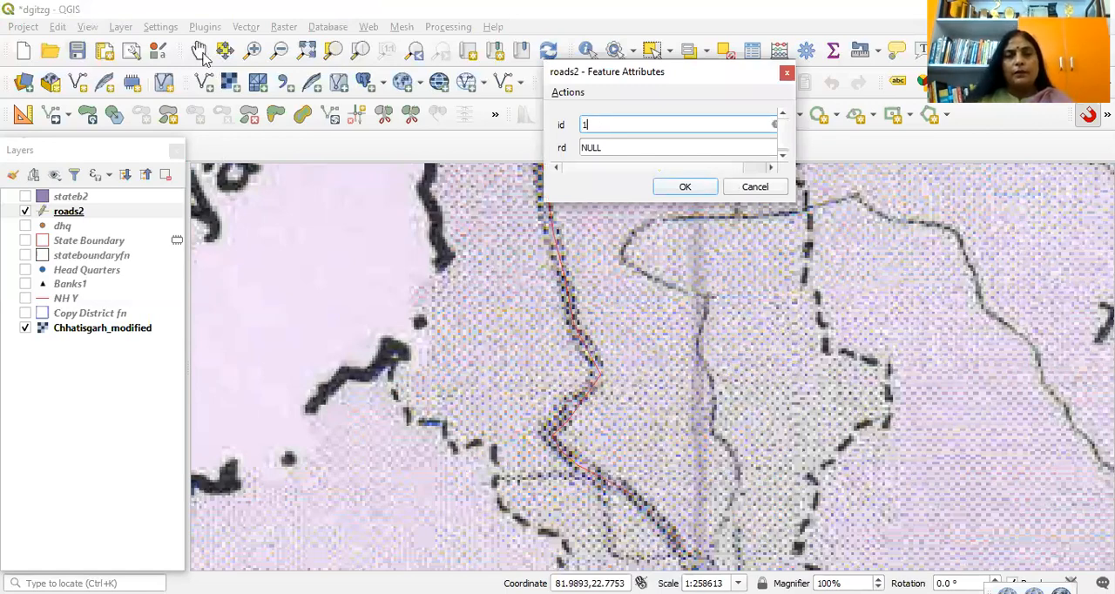
key(Return)
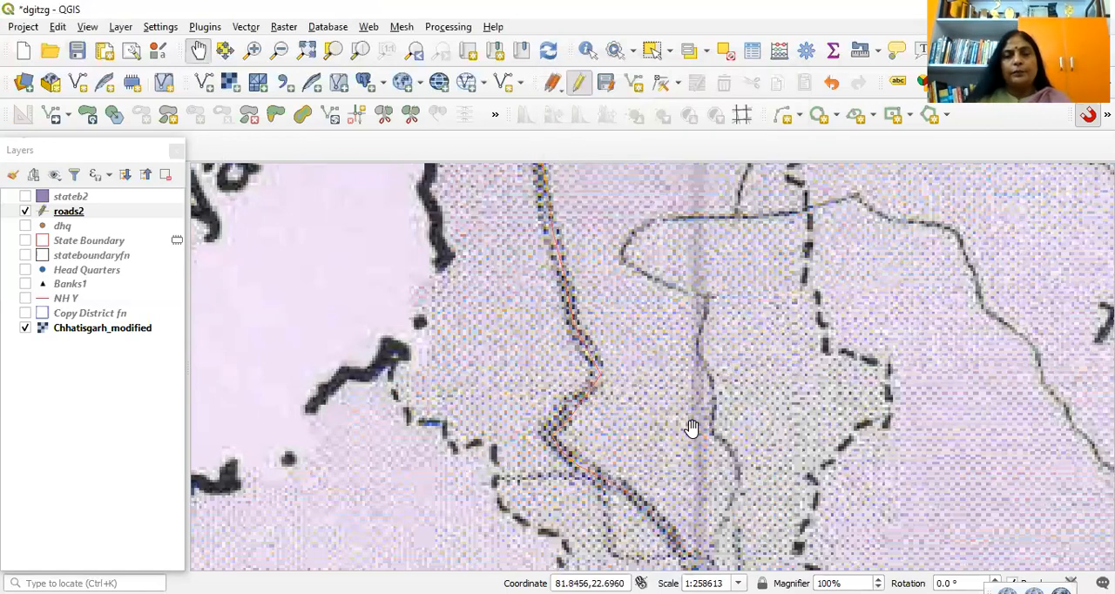
Step: Start a second roads2 line at the first road's southern end and trace the scanned road down along the Arpa R label
scroll(718, 466, down, 2)
scroll(717, 465, down, 1)
drag(718, 465, 699, 363)
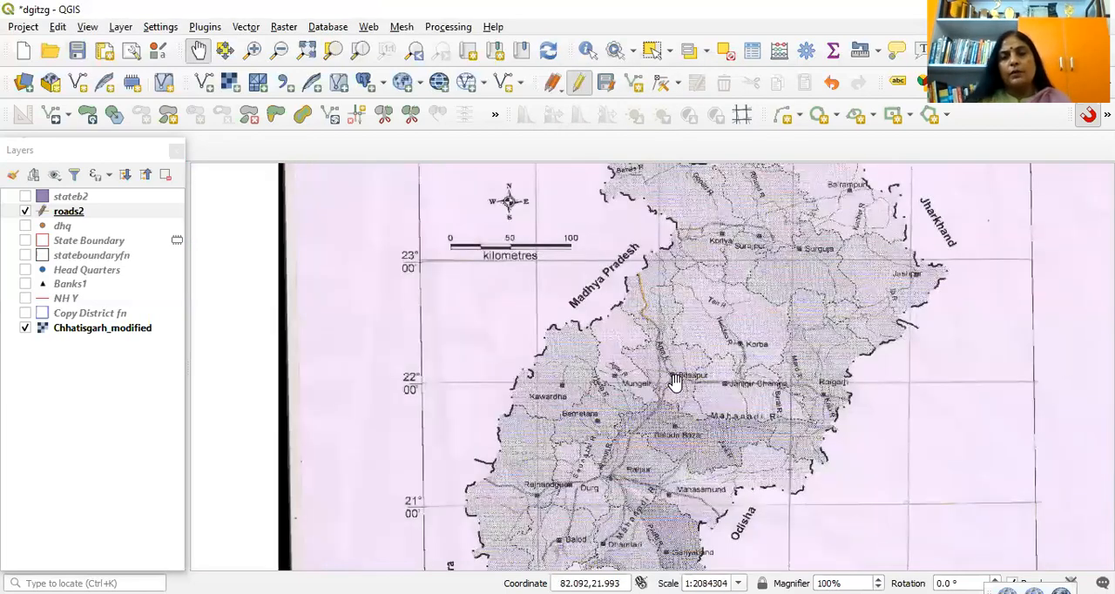
scroll(678, 356, up, 2)
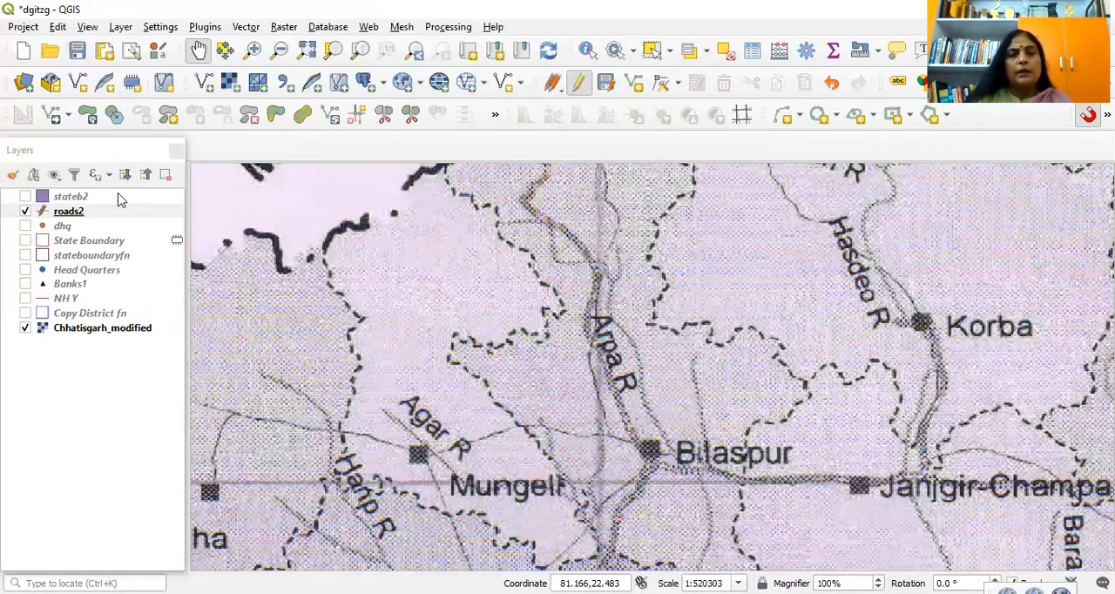
drag(589, 303, 603, 340)
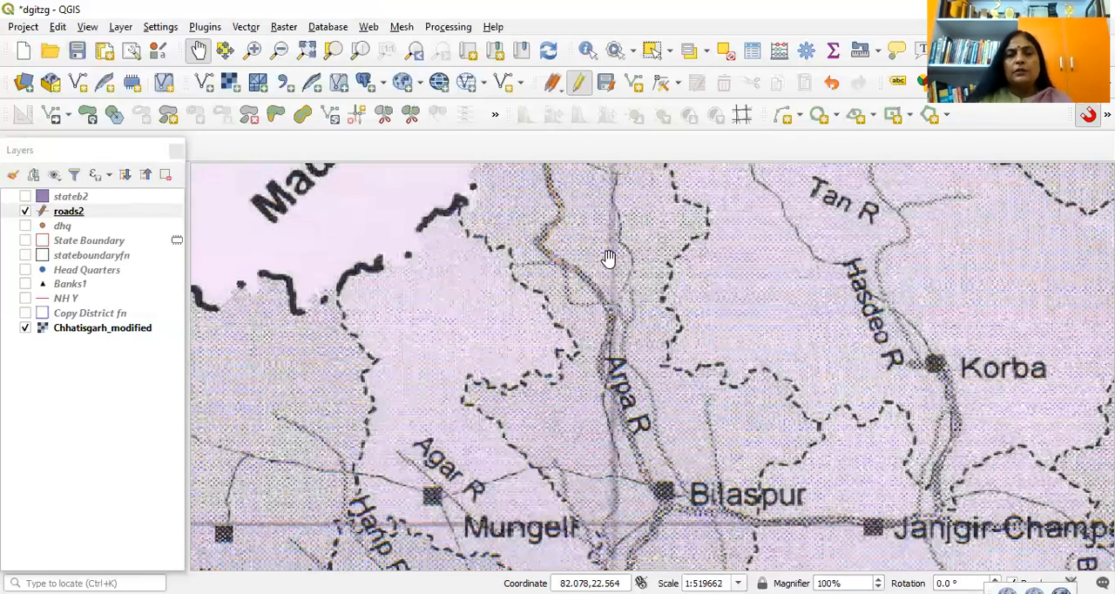
scroll(602, 240, up, 1)
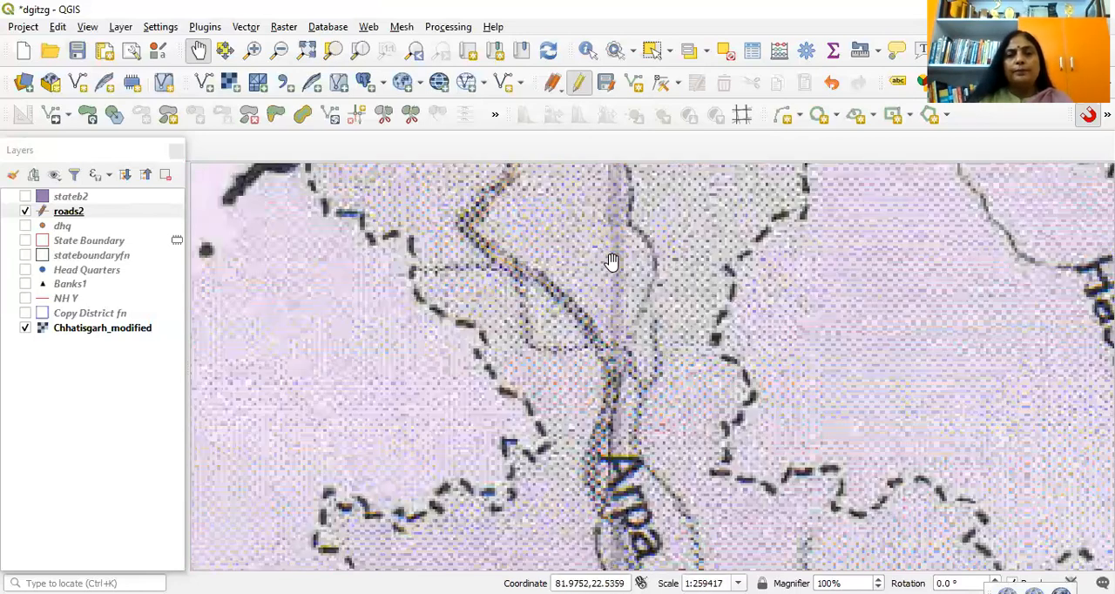
scroll(592, 270, up, 1)
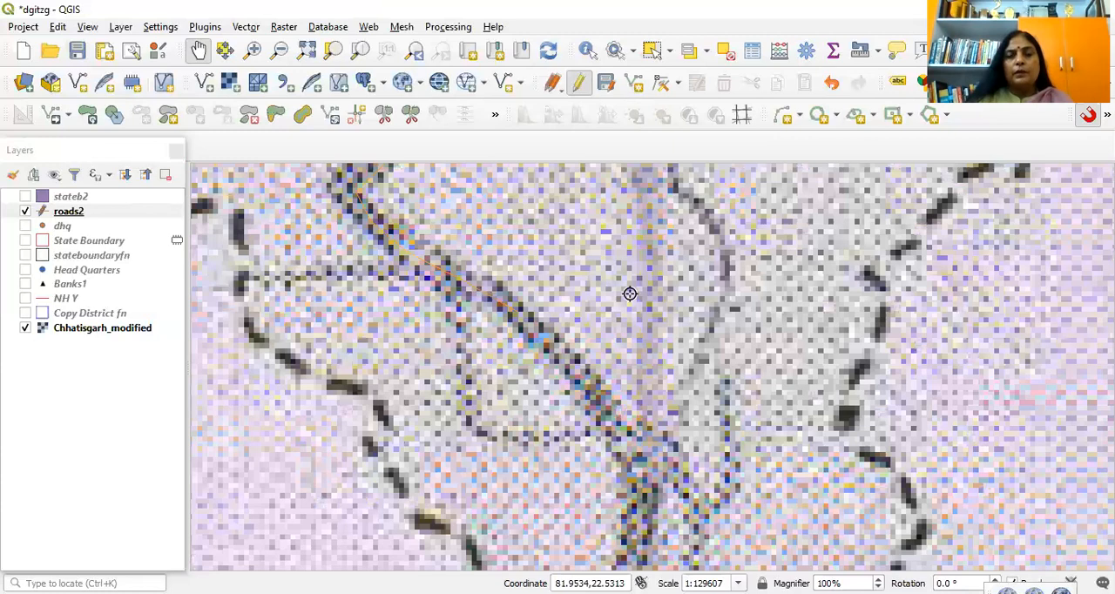
key(ctrl+period)
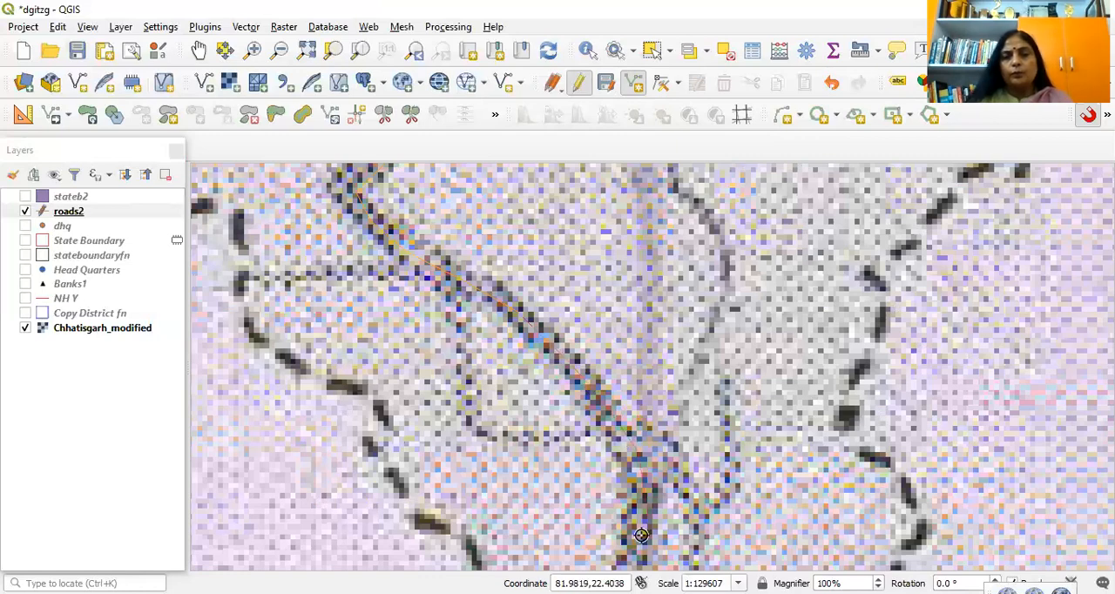
key(Down)
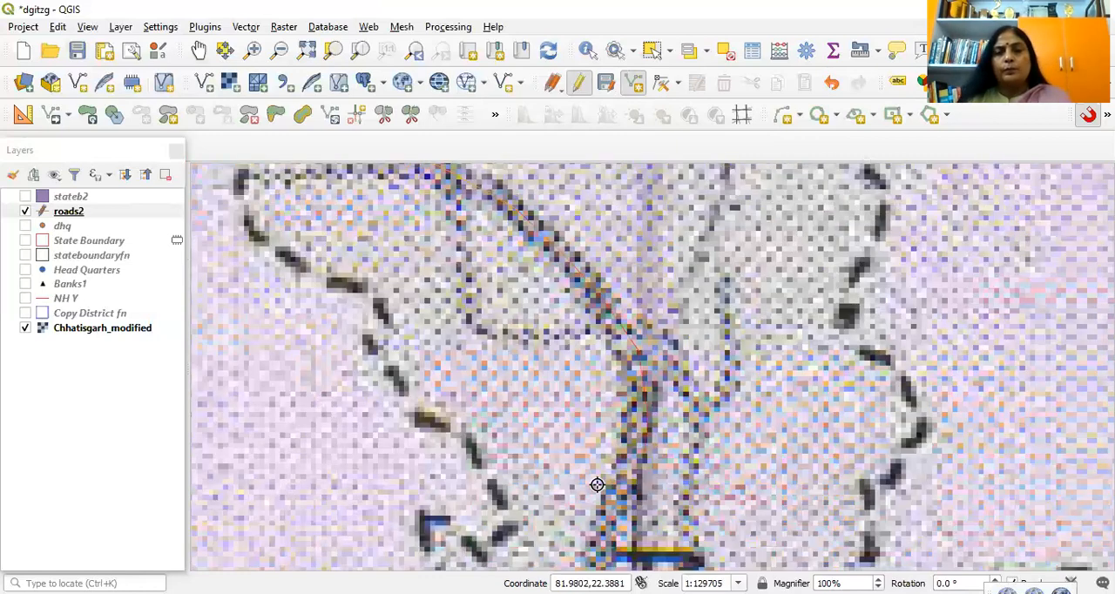
key(Down)
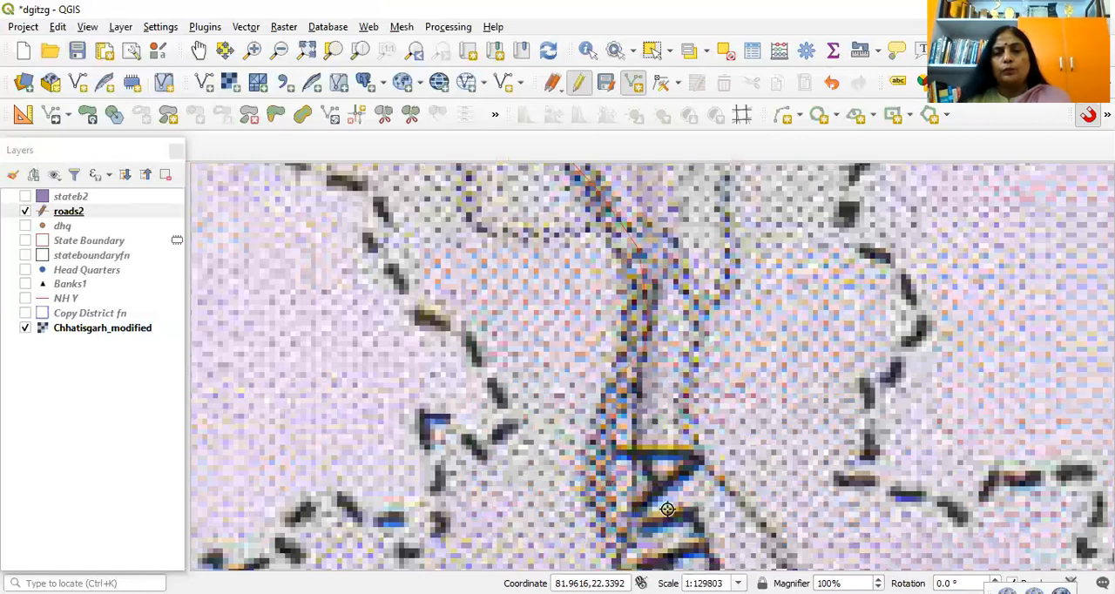
key(Down)
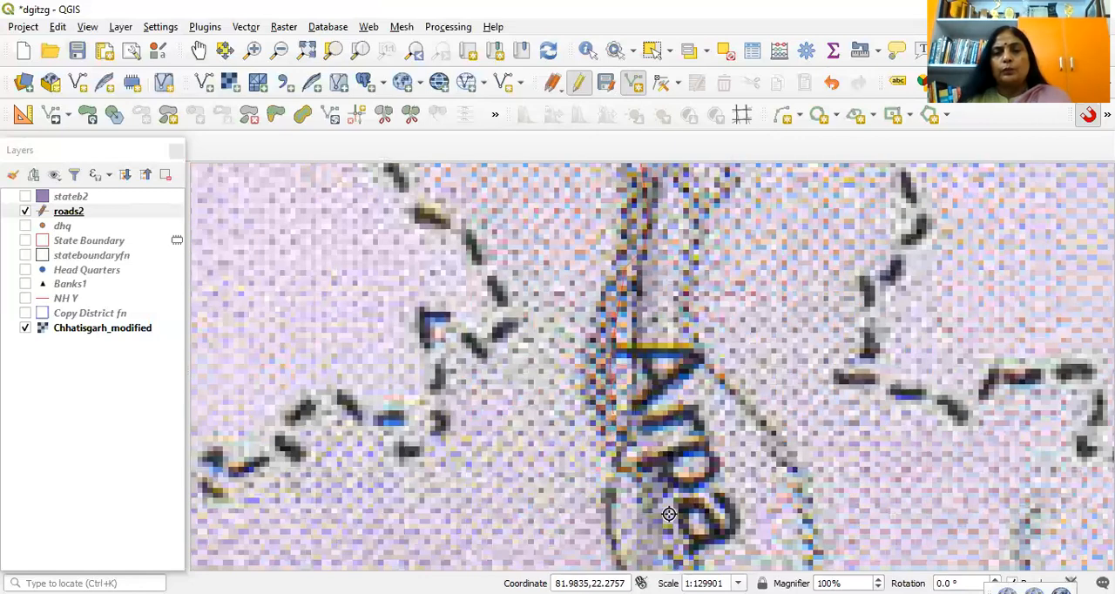
Step: Continue the road line southward to Bilaspur and then east to the Janjgir-Champa headquarters marker
scroll(669, 514, down, 3)
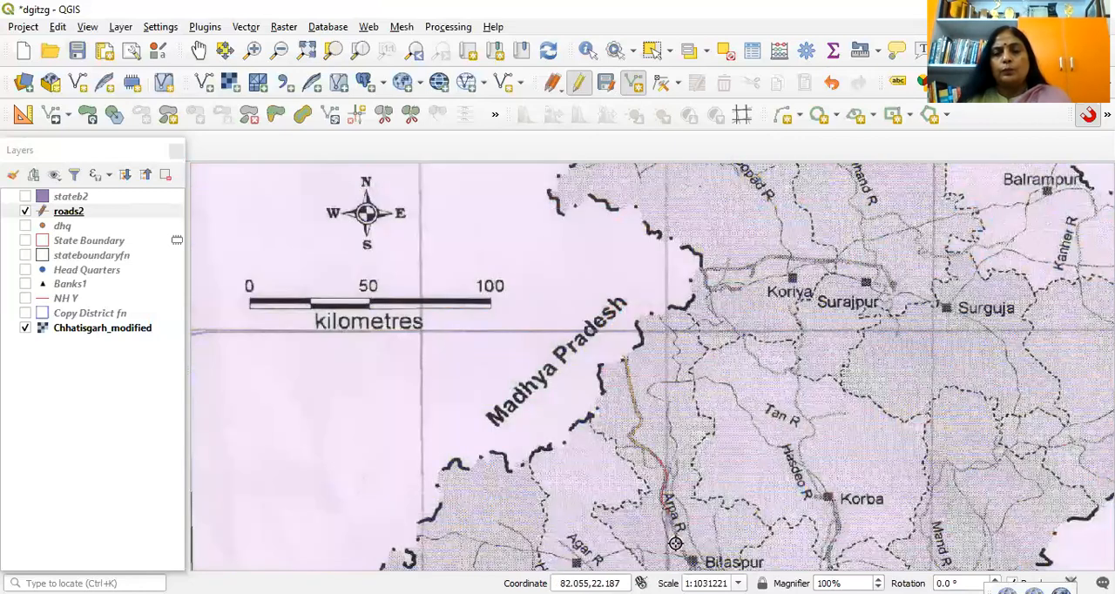
key(Down)
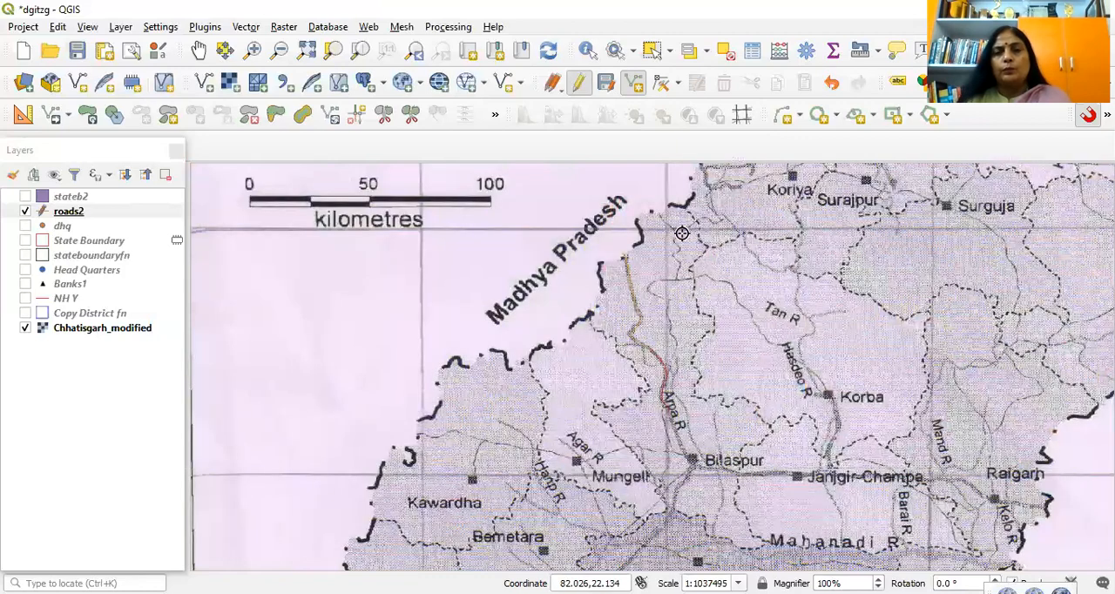
key(Down)
key(Down)
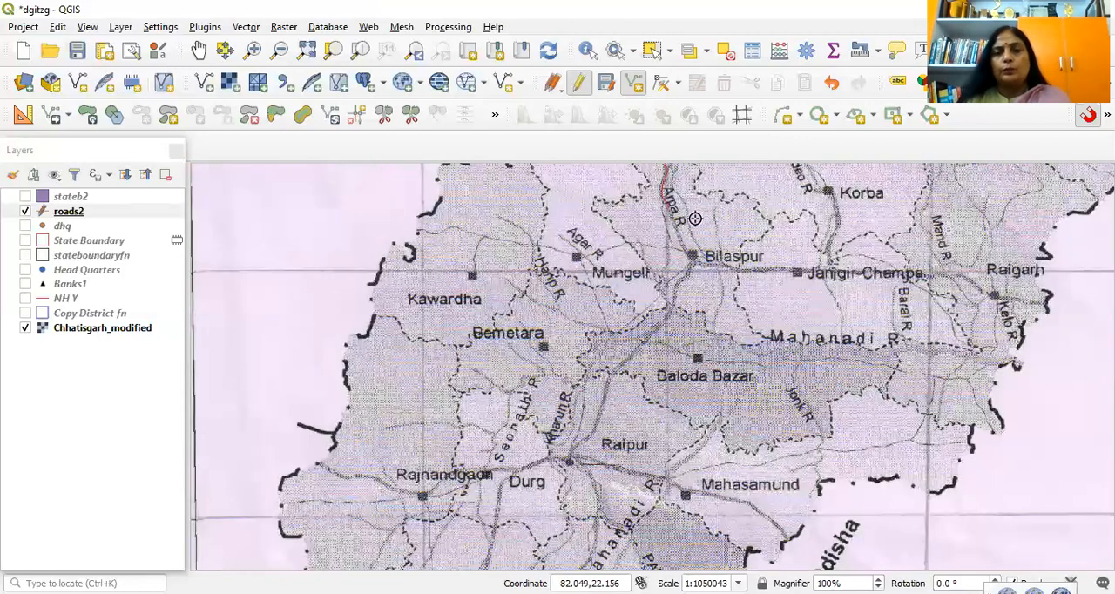
scroll(695, 219, up, 1)
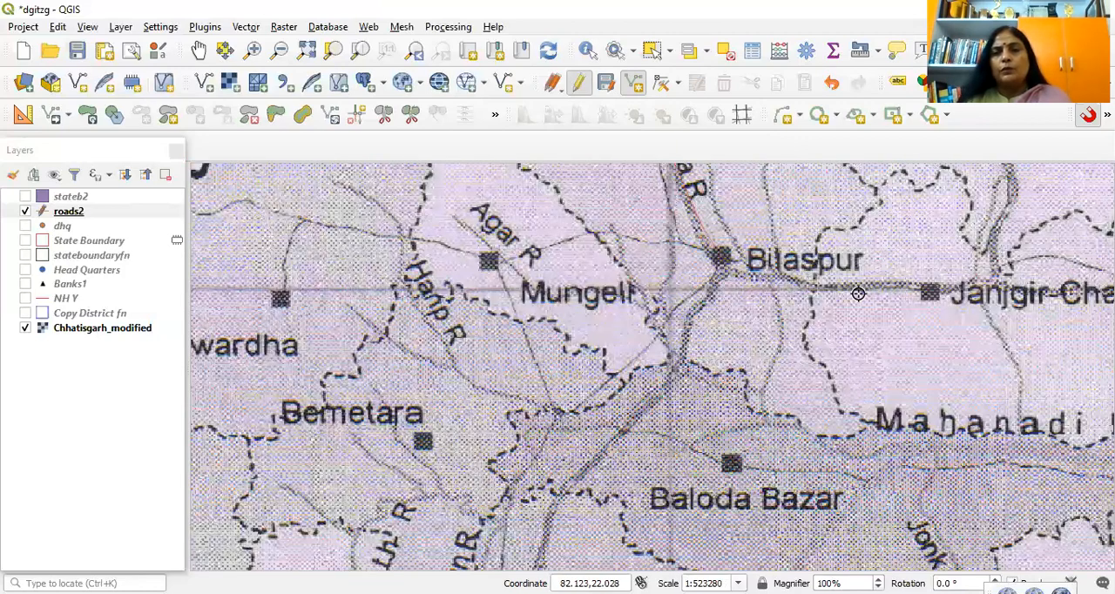
click(929, 291)
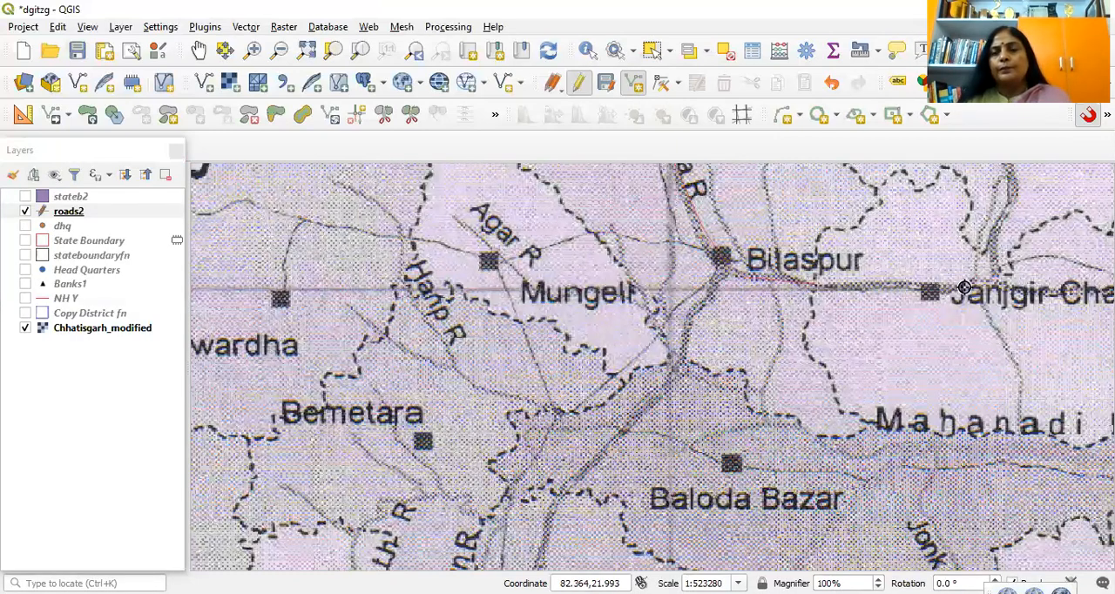
Step: Trace the second road line east from Janjgir-Champa through Raigarh to the state border and accept it with id 2, leaving rd empty
key(Down)
key(Down)
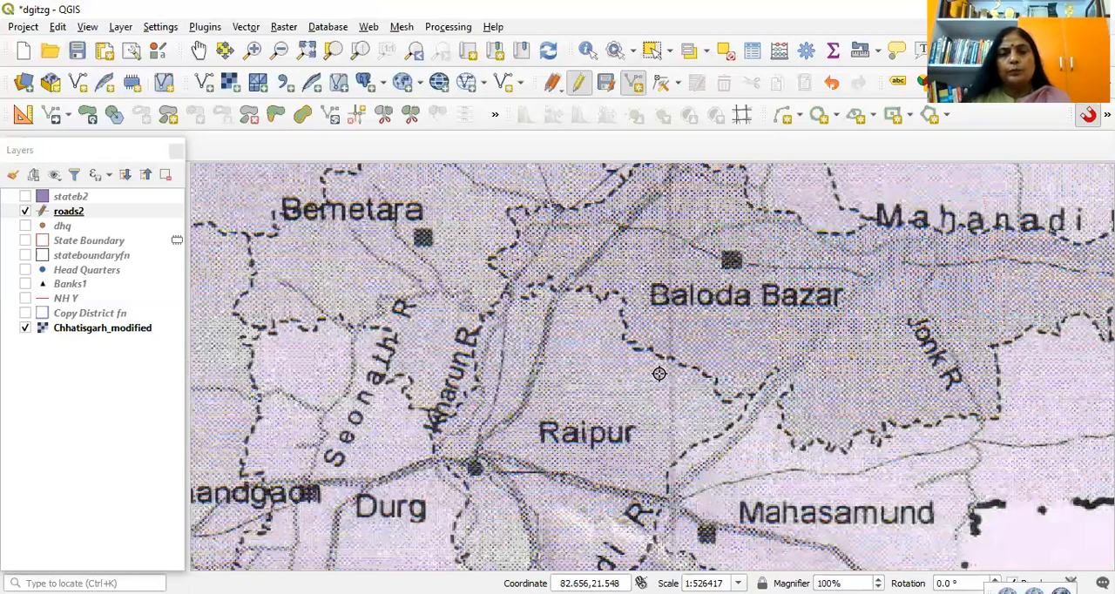
scroll(658, 374, down, 2)
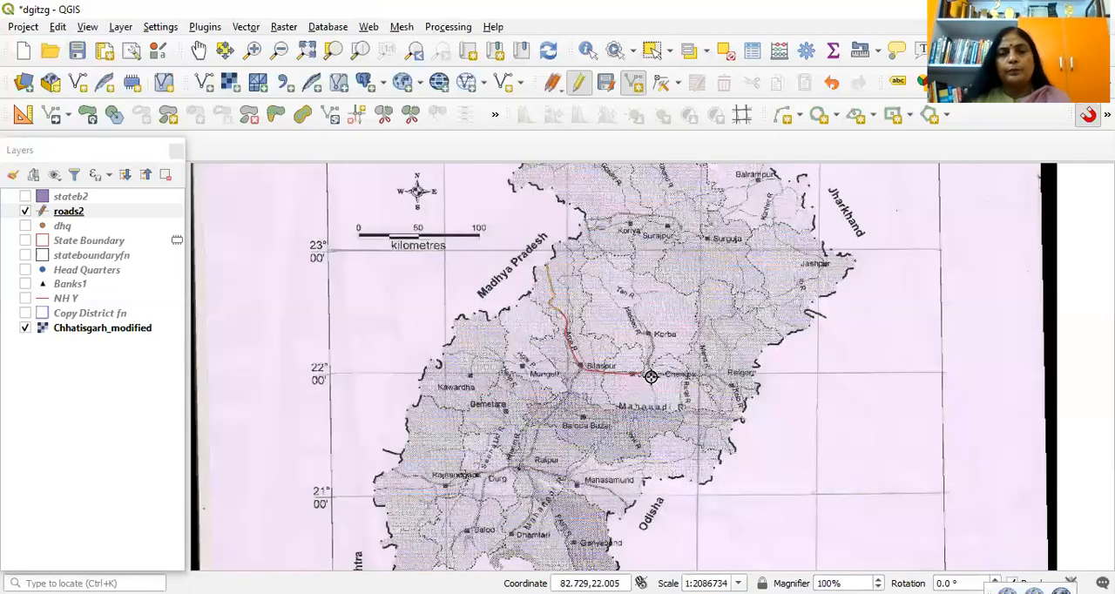
scroll(651, 376, up, 1)
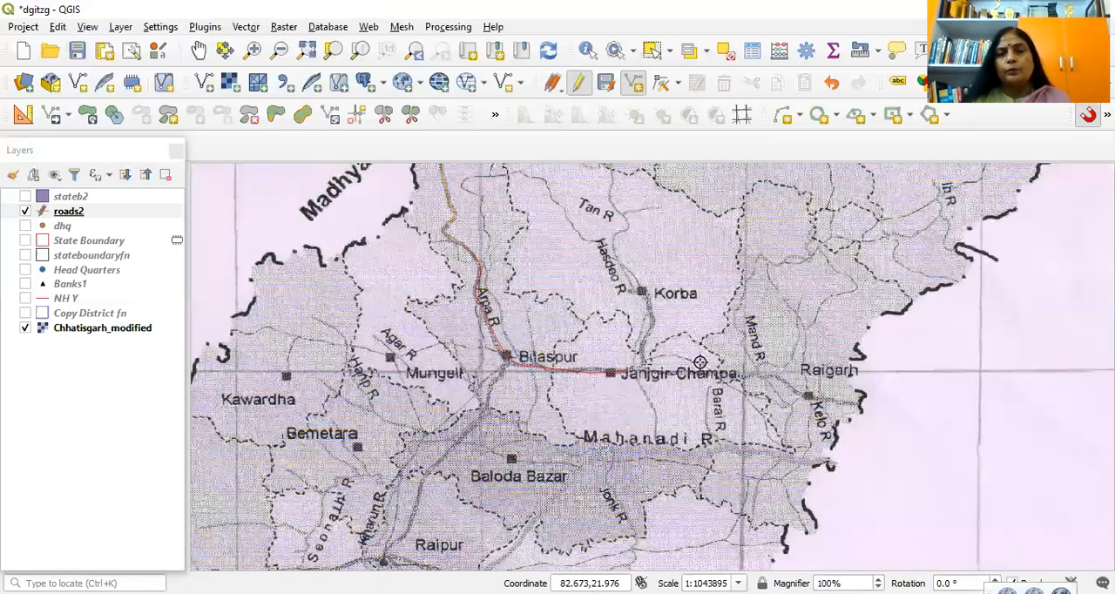
scroll(699, 362, up, 1)
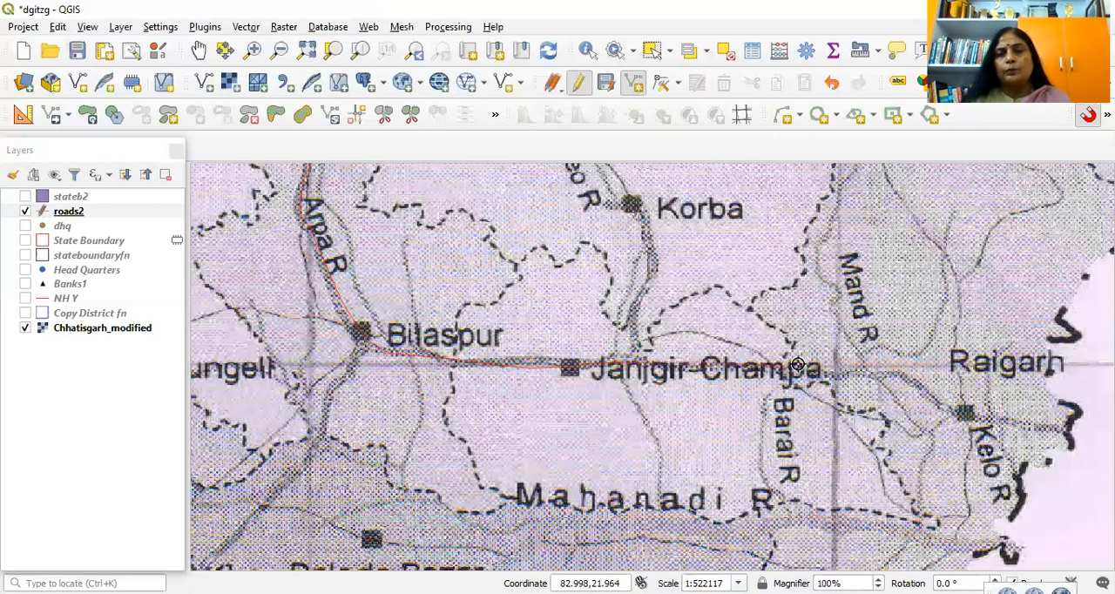
scroll(992, 361, up, 1)
click(992, 362)
click(1048, 400)
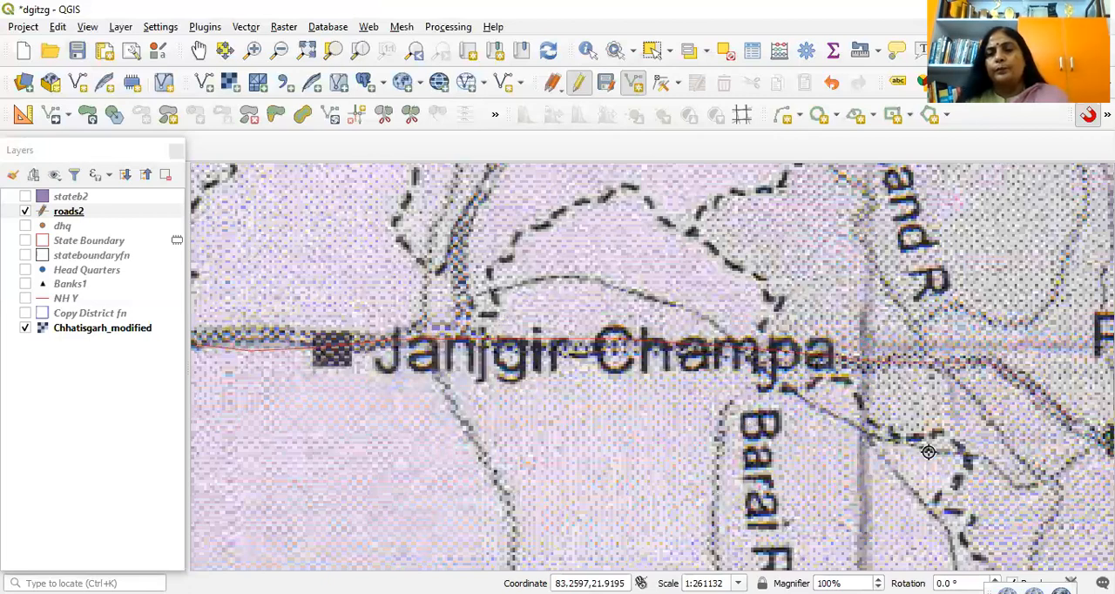
key(Right)
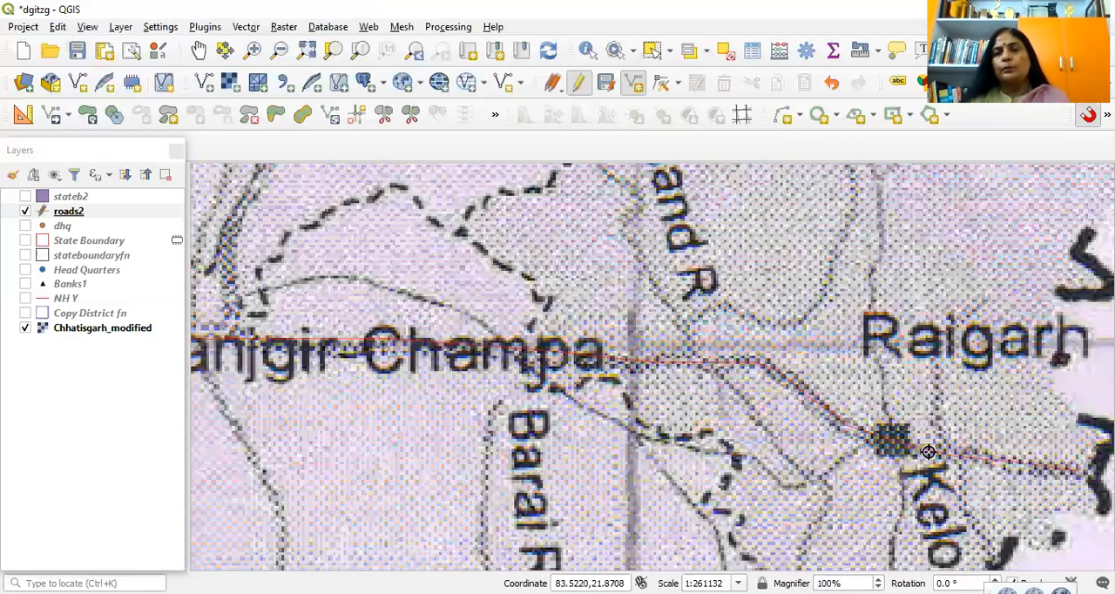
right_click(695, 169)
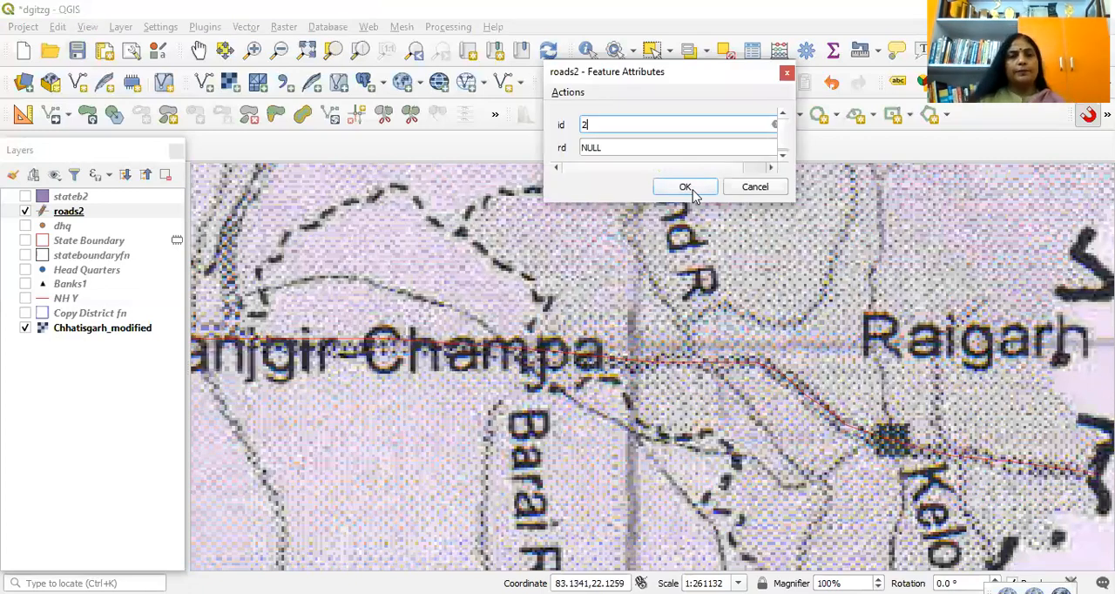
click(686, 189)
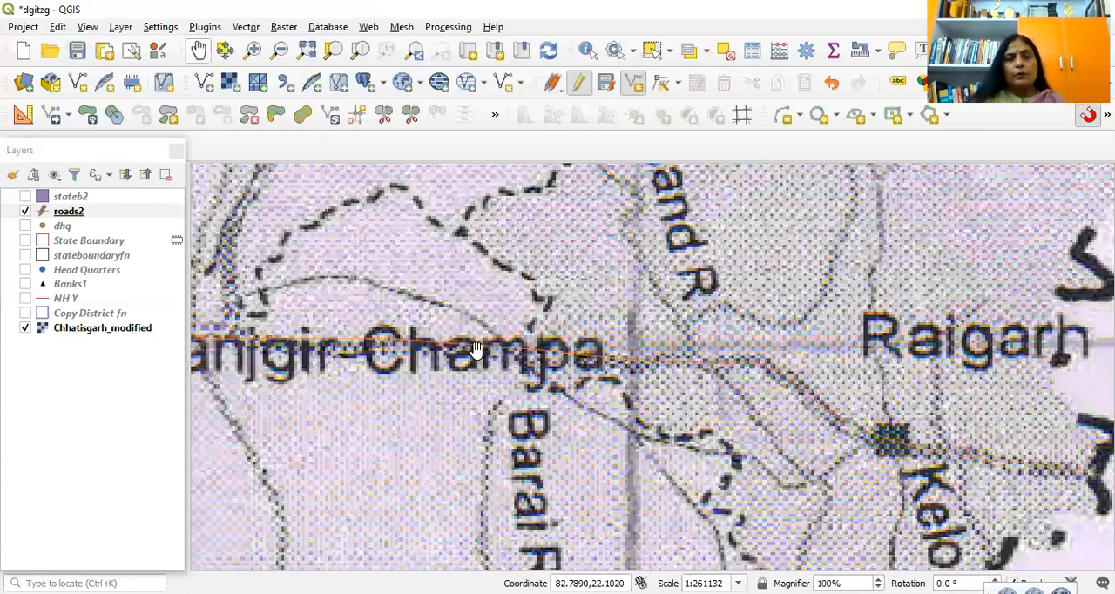
Step: Select both traced road lines in roads2, merge them into one feature, and test the merged line by selecting and deselecting it
scroll(475, 348, down, 2)
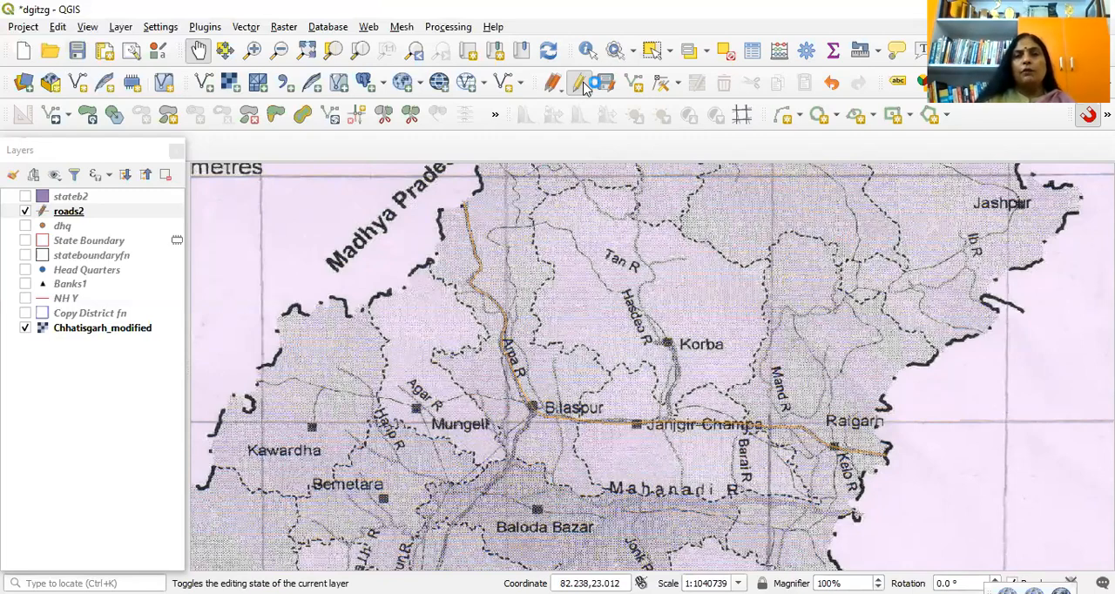
click(655, 54)
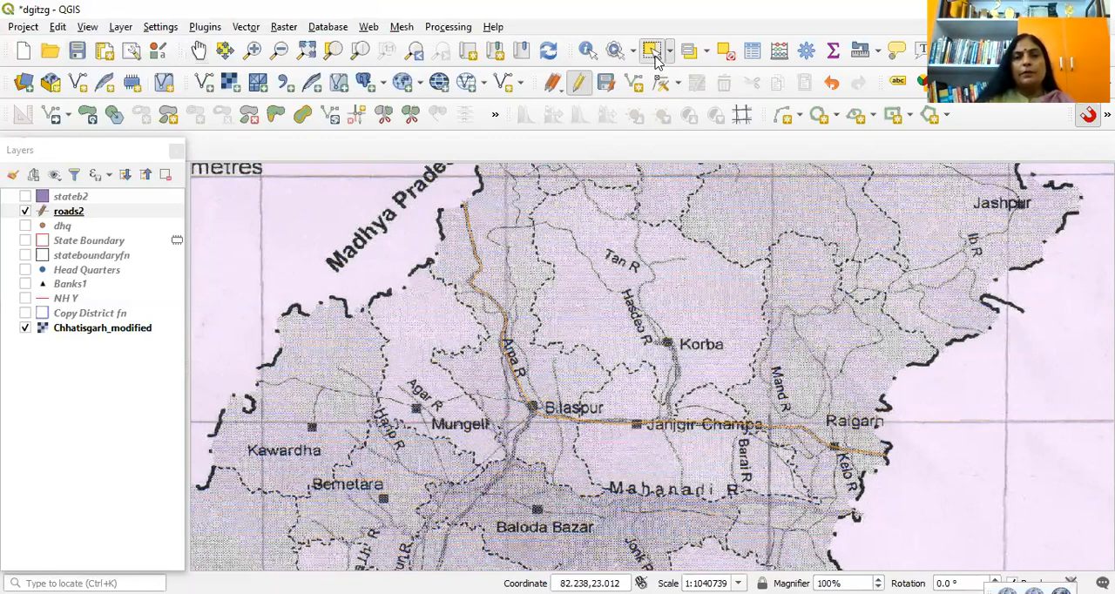
click(483, 270)
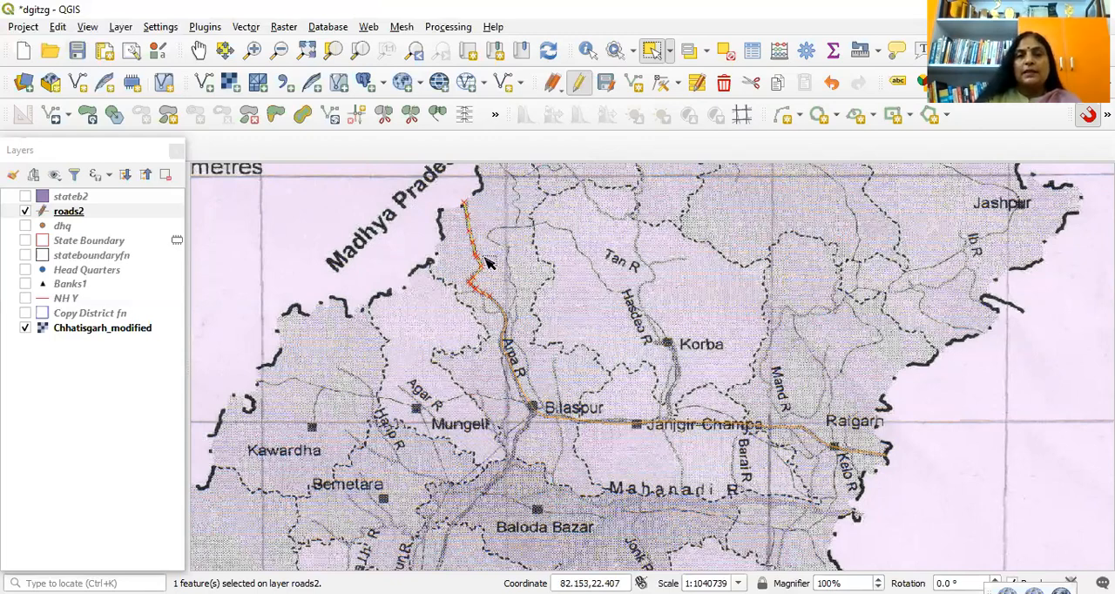
shift+click(528, 396)
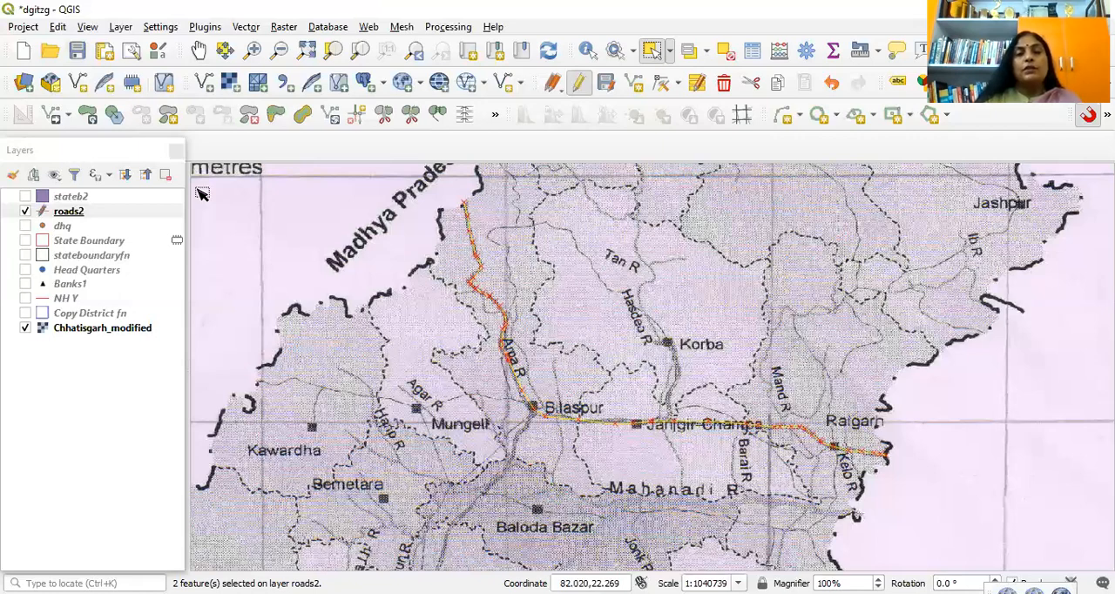
click(59, 28)
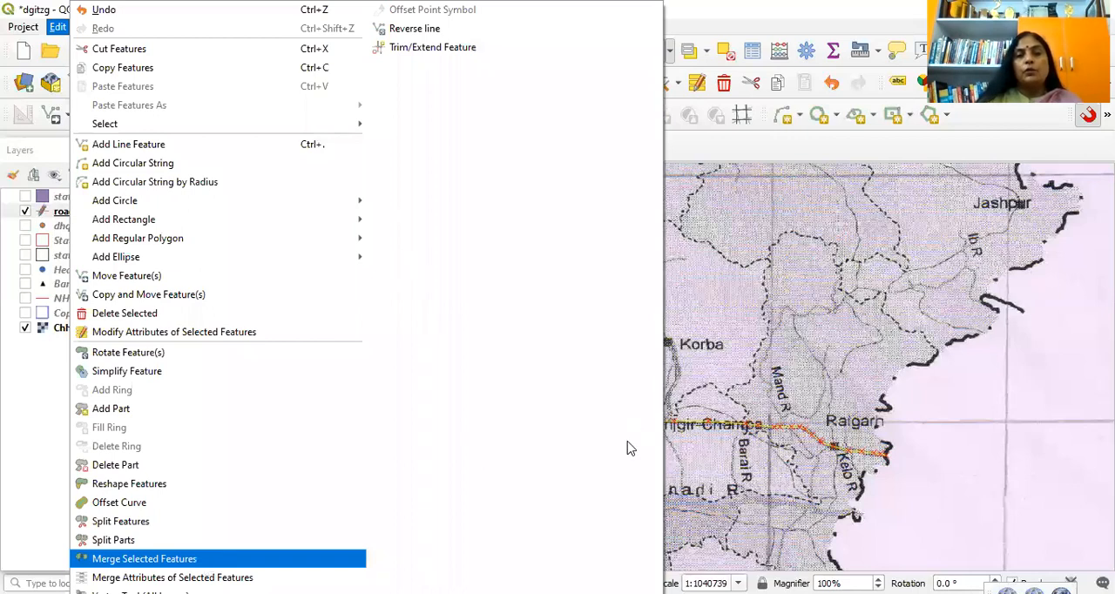
key(Return)
key(Return)
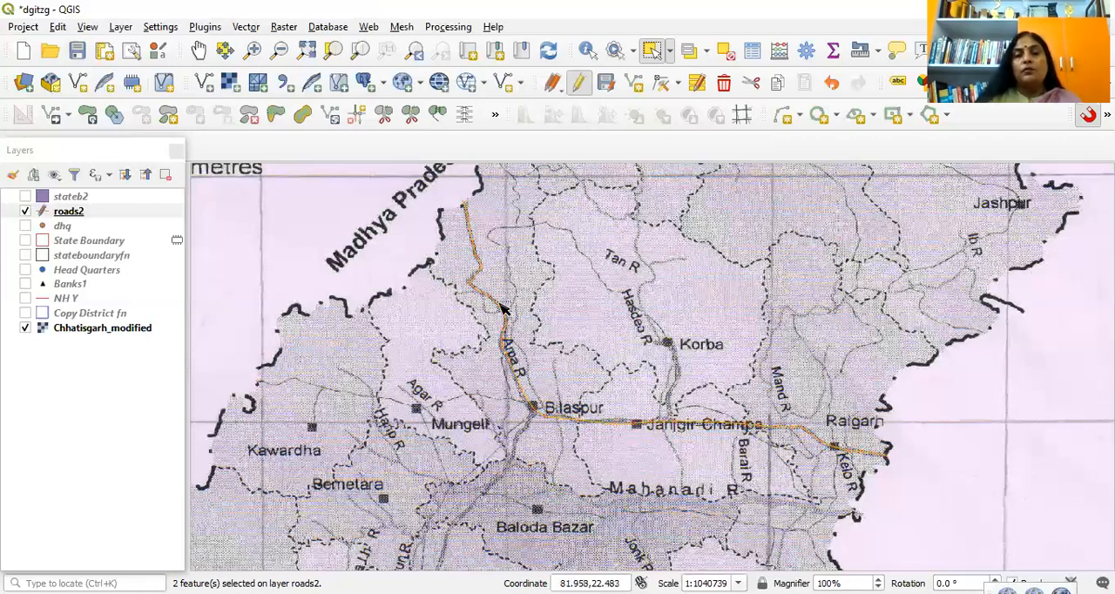
click(486, 348)
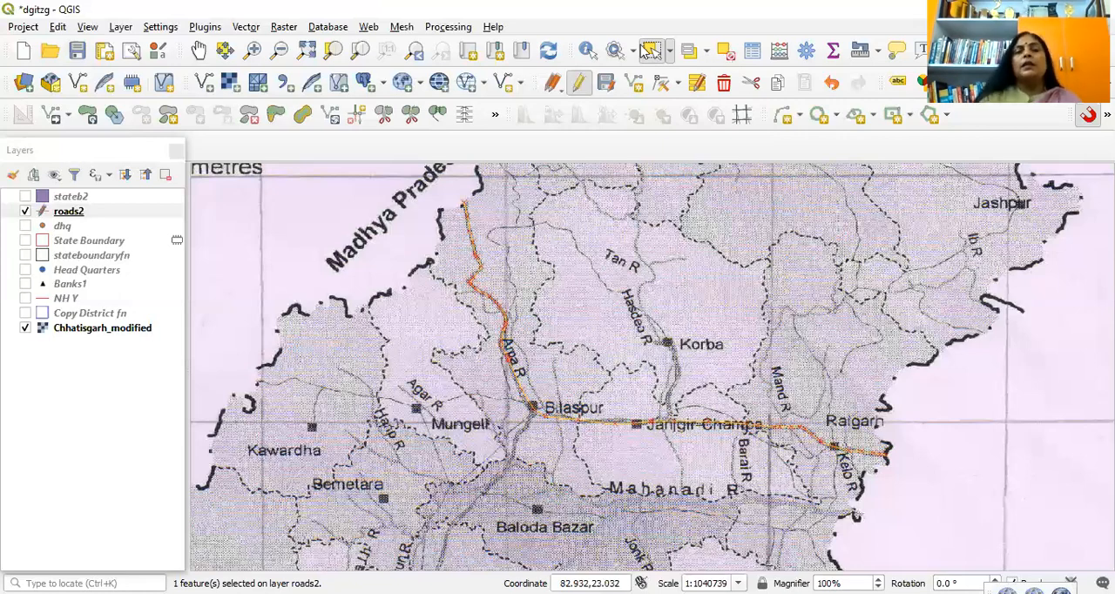
click(539, 370)
Step: Hide the scanned Chhatisgarh_modified layer so that only the traced road is displayed
scroll(538, 369, down, 2)
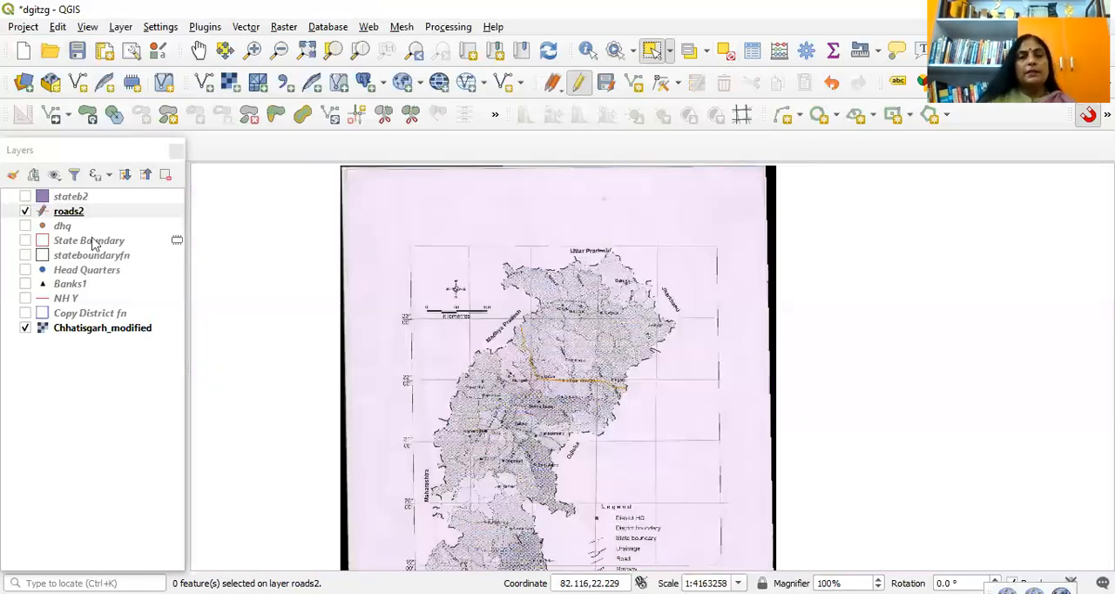
click(25, 328)
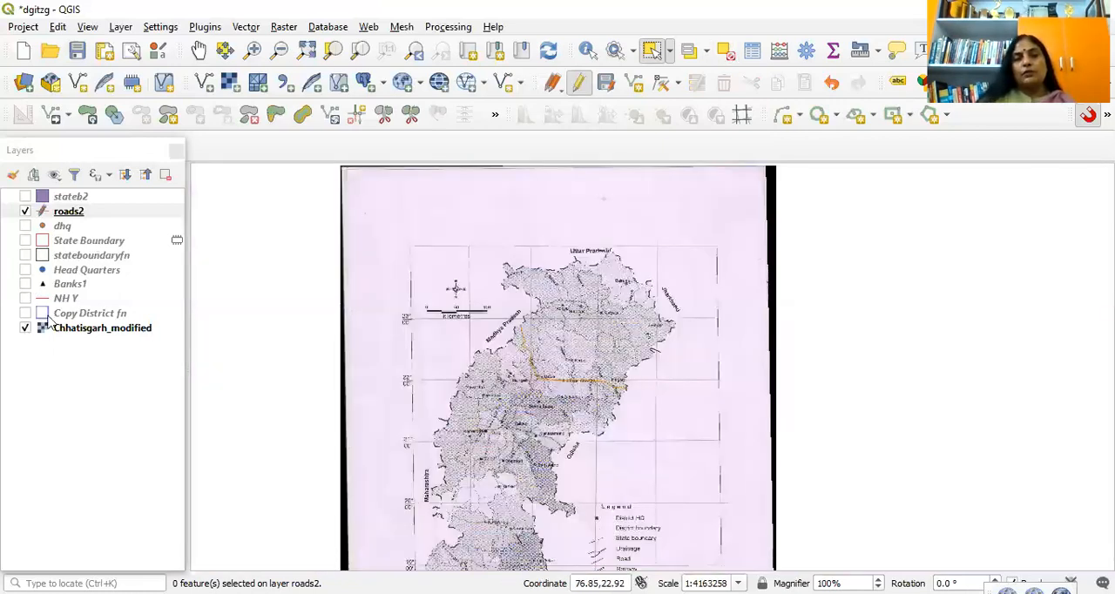
click(26, 331)
click(26, 329)
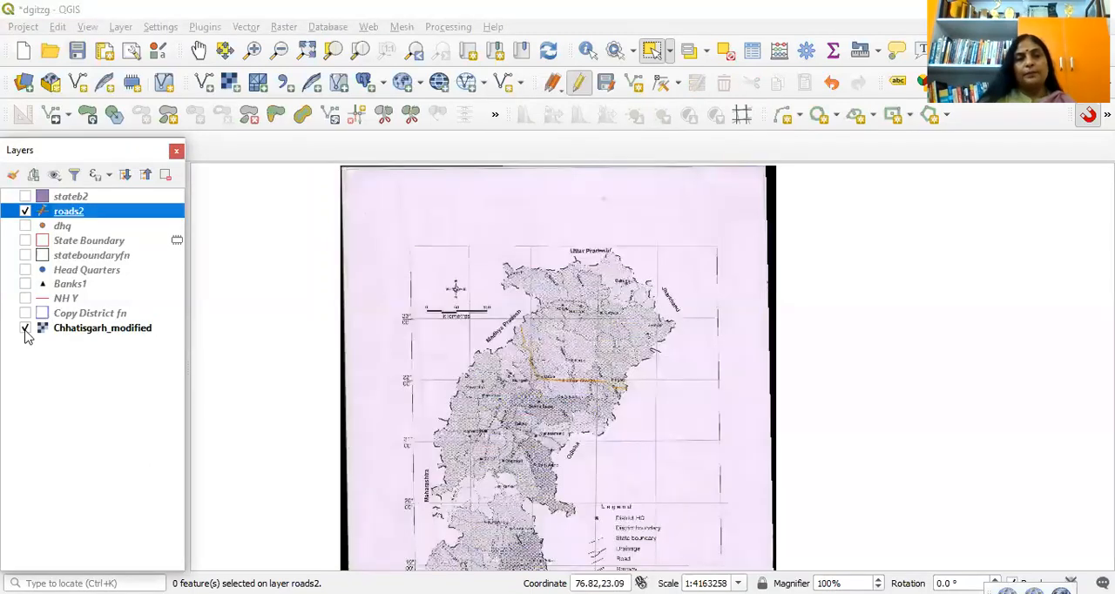
click(27, 331)
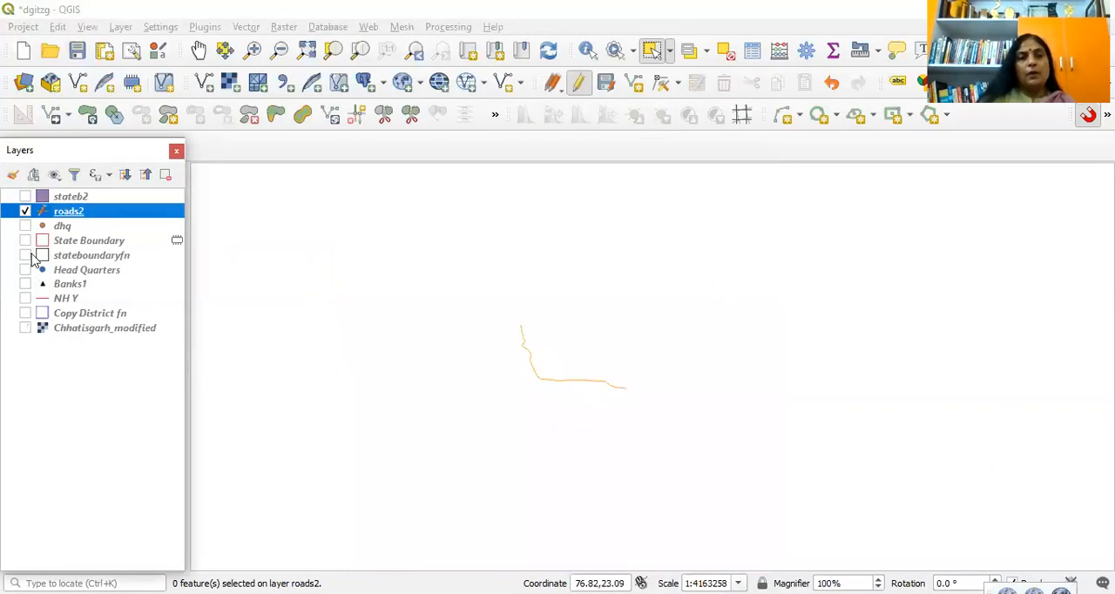
Step: Show the stateboundaryfn, NH Y and Copy District fn layers together over the whole state
click(26, 256)
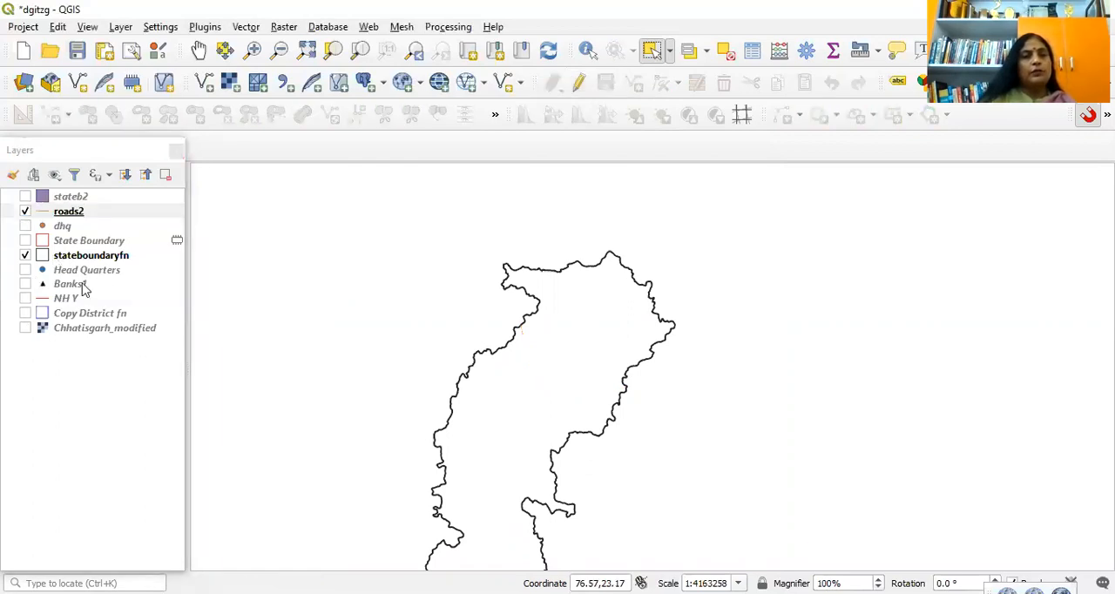
click(25, 299)
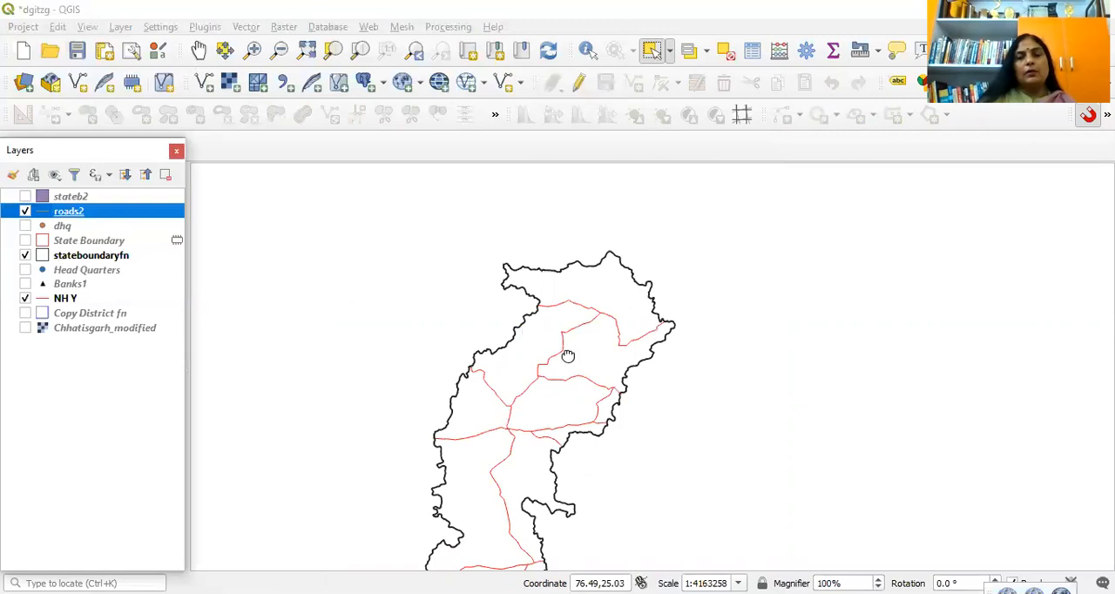
drag(511, 425, 572, 335)
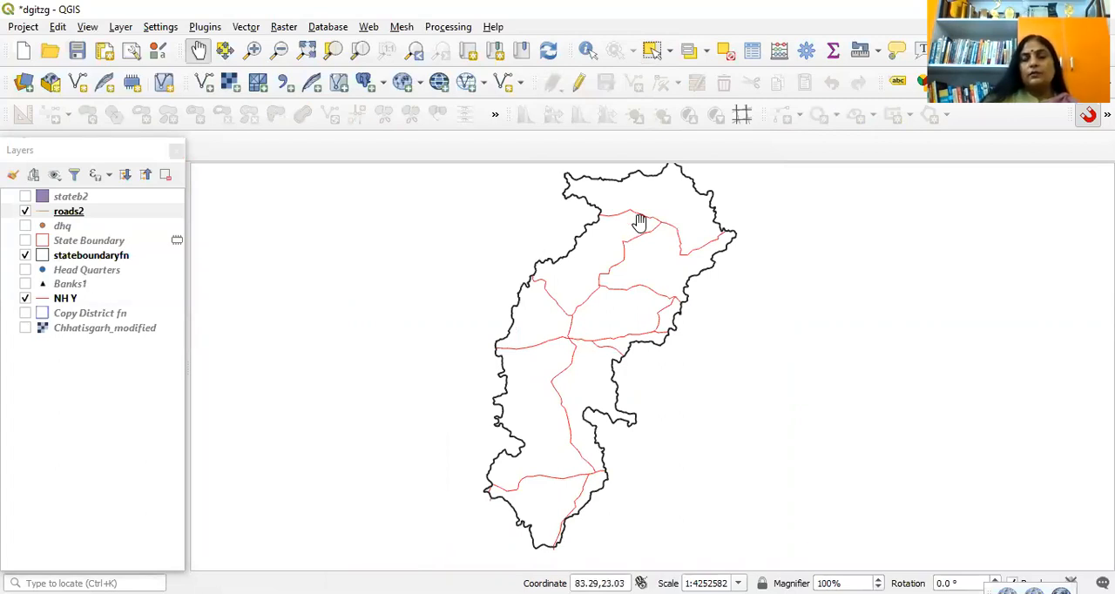
click(25, 313)
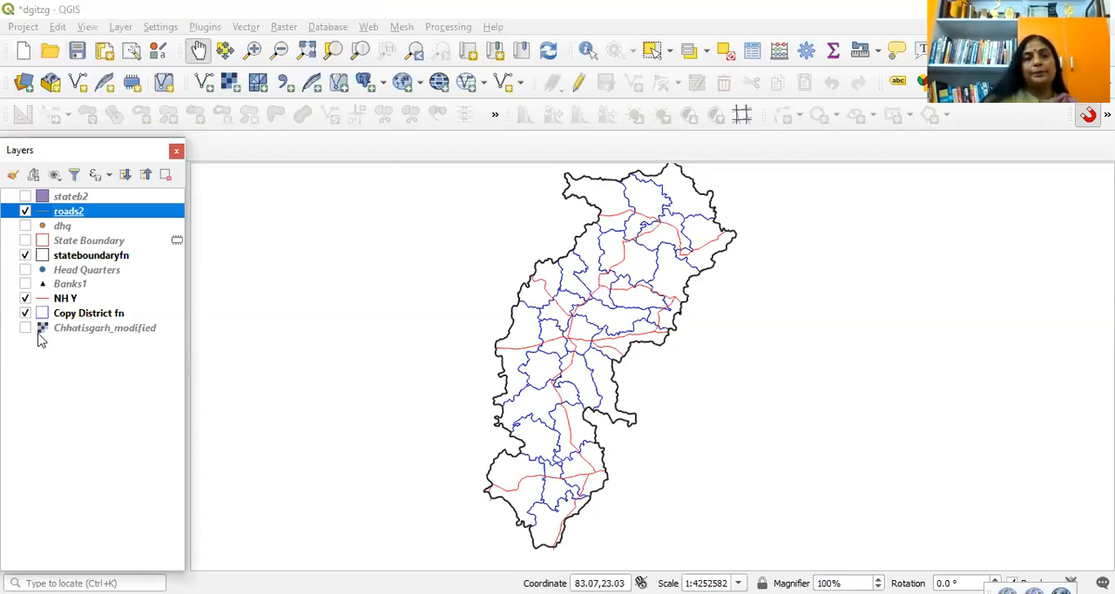
Step: Hide the NH Y and Copy District fn layers and show the Chhatisgarh_modified scan beneath the state boundary
click(26, 298)
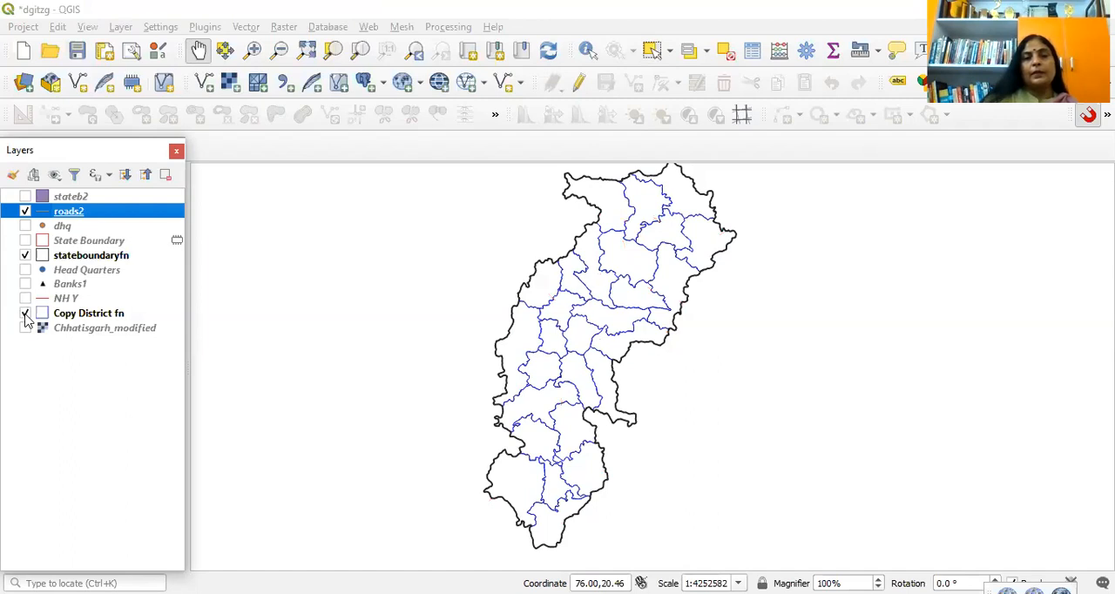
click(26, 327)
click(26, 313)
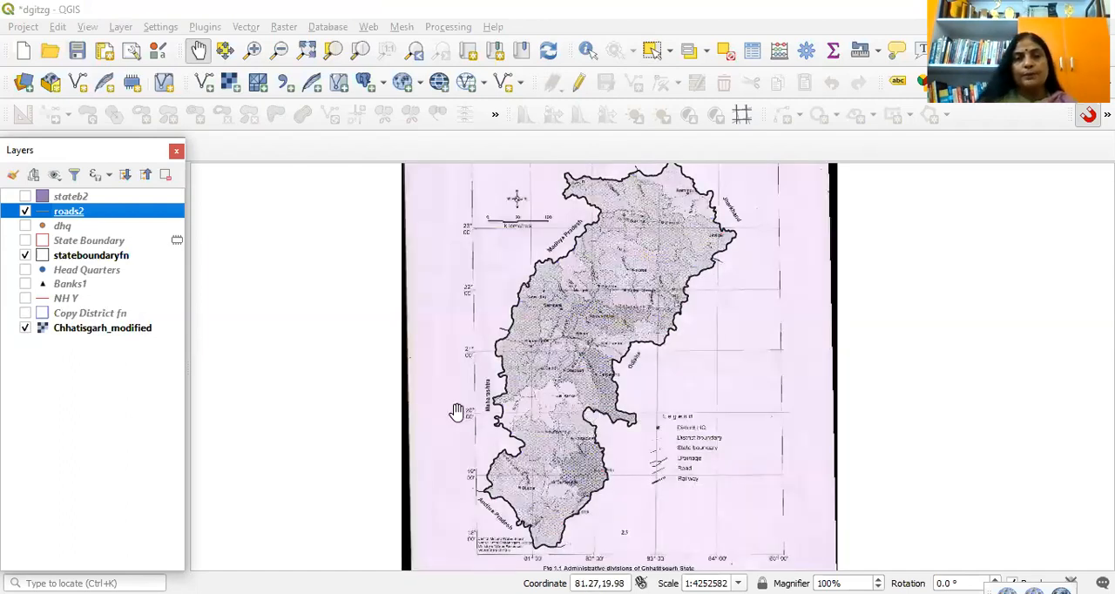
Step: Examine the scan's legend symbols for drainage, road and railway alongside the lines drawn in the southern districts
scroll(456, 411, up, 3)
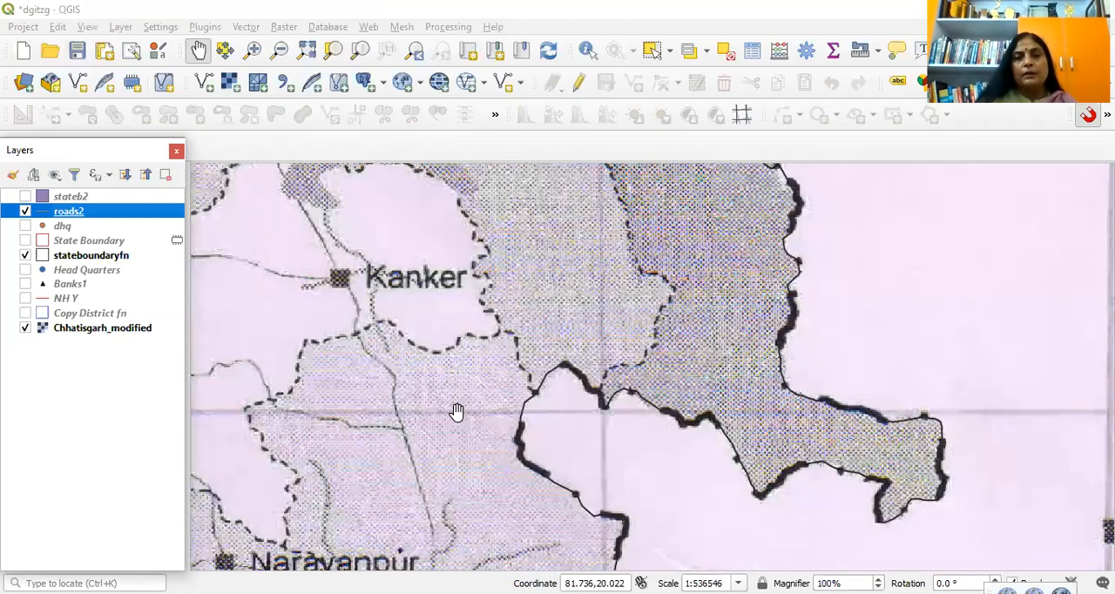
drag(500, 478, 515, 397)
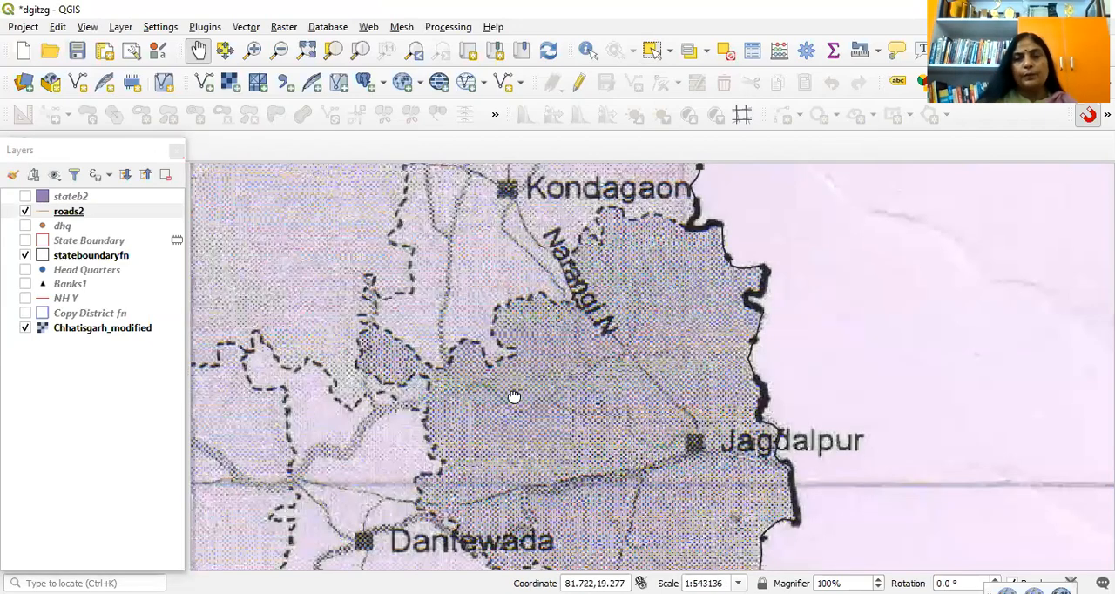
scroll(514, 397, down, 1)
drag(882, 371, 896, 289)
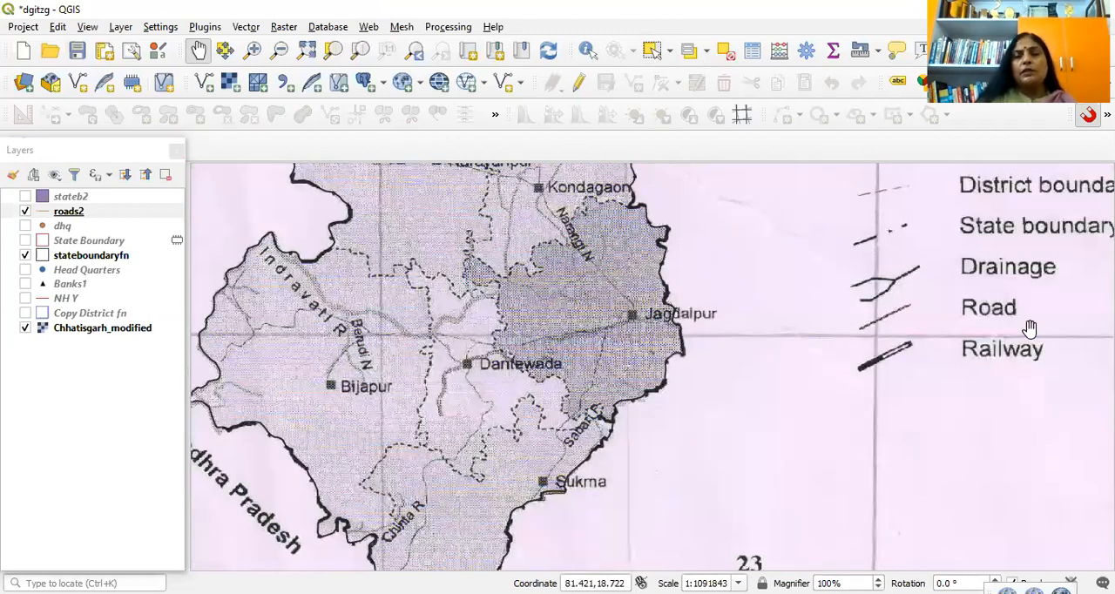
drag(1021, 346, 1031, 329)
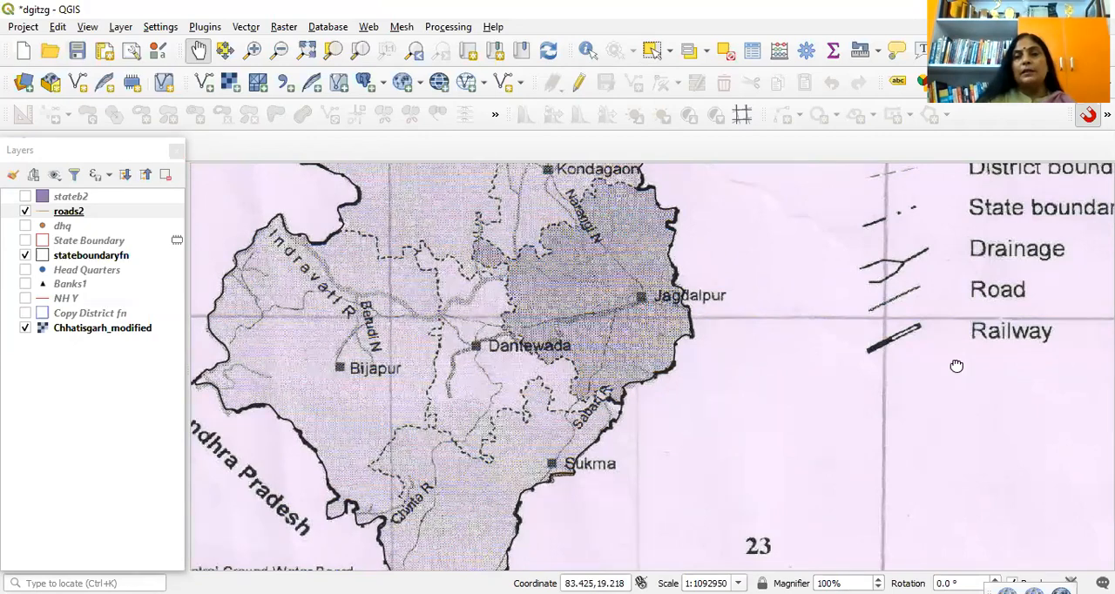
drag(957, 366, 893, 416)
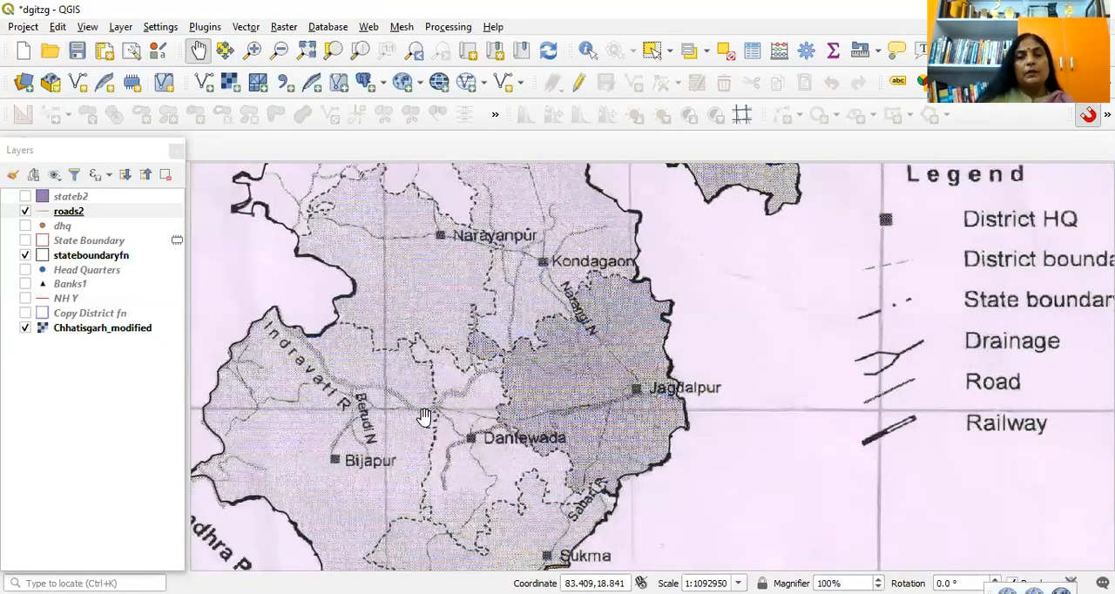
drag(574, 440, 572, 412)
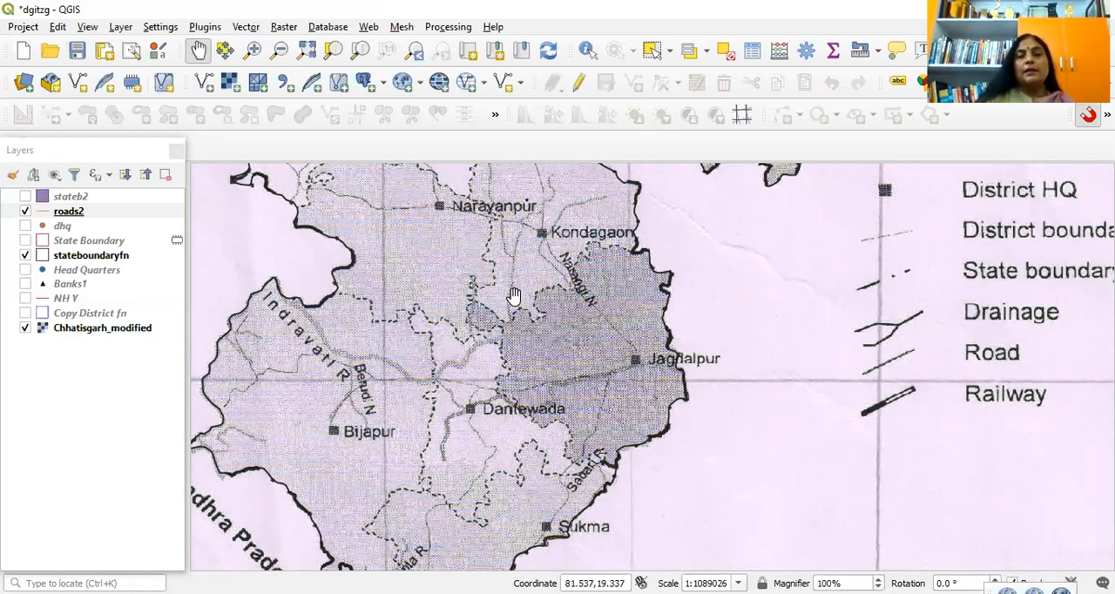
scroll(519, 304, down, 1)
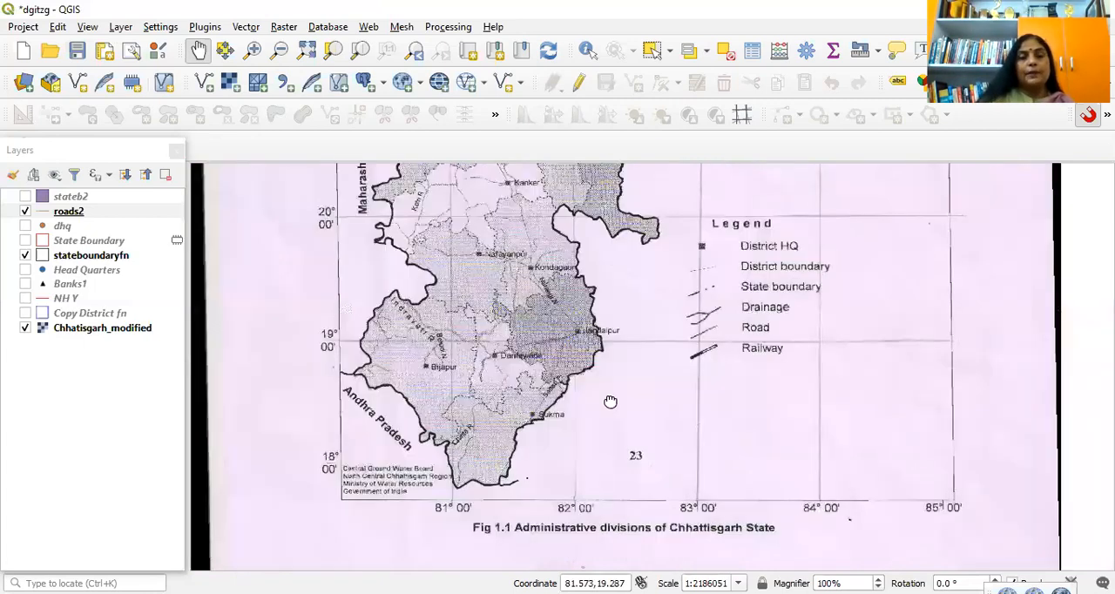
drag(225, 192, 370, 341)
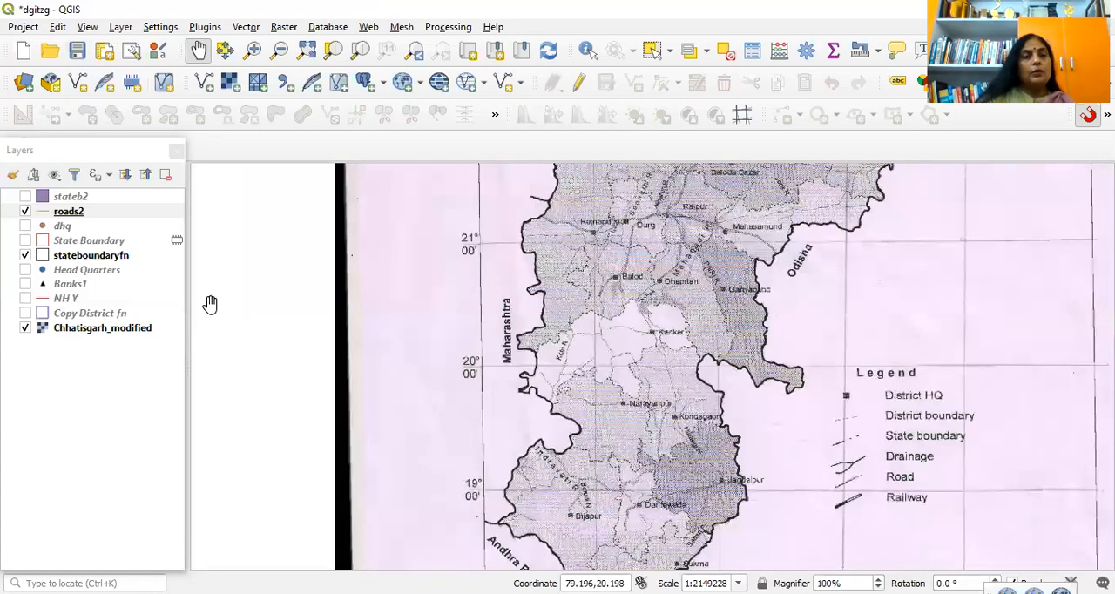
Step: Hide the Chhatisgarh_modified scan and display the Copy District fn boundaries within the state outline
click(25, 329)
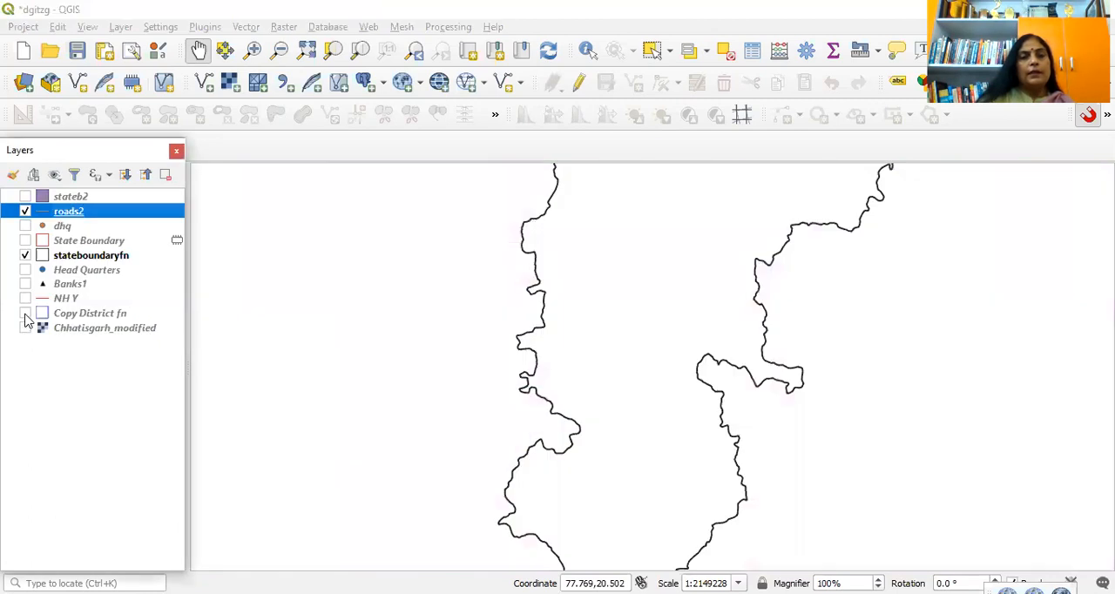
click(24, 314)
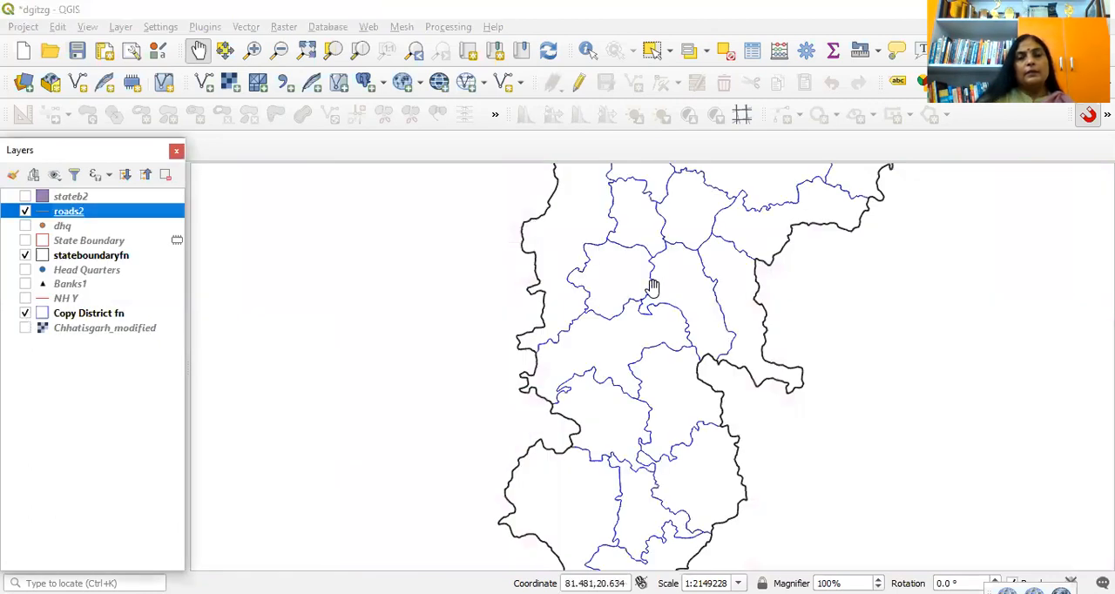
Step: Show the Head Quarters, Banks1 and NH Y layers over the district map of the whole state
scroll(653, 287, down, 2)
scroll(645, 349, up, 2)
drag(637, 332, 642, 363)
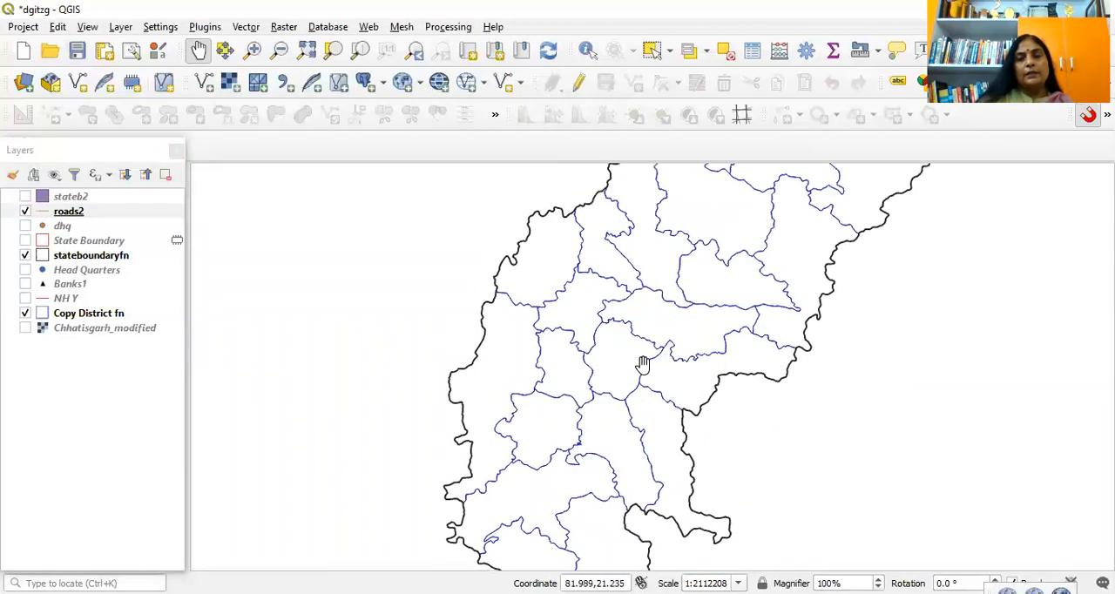
scroll(642, 364, down, 1)
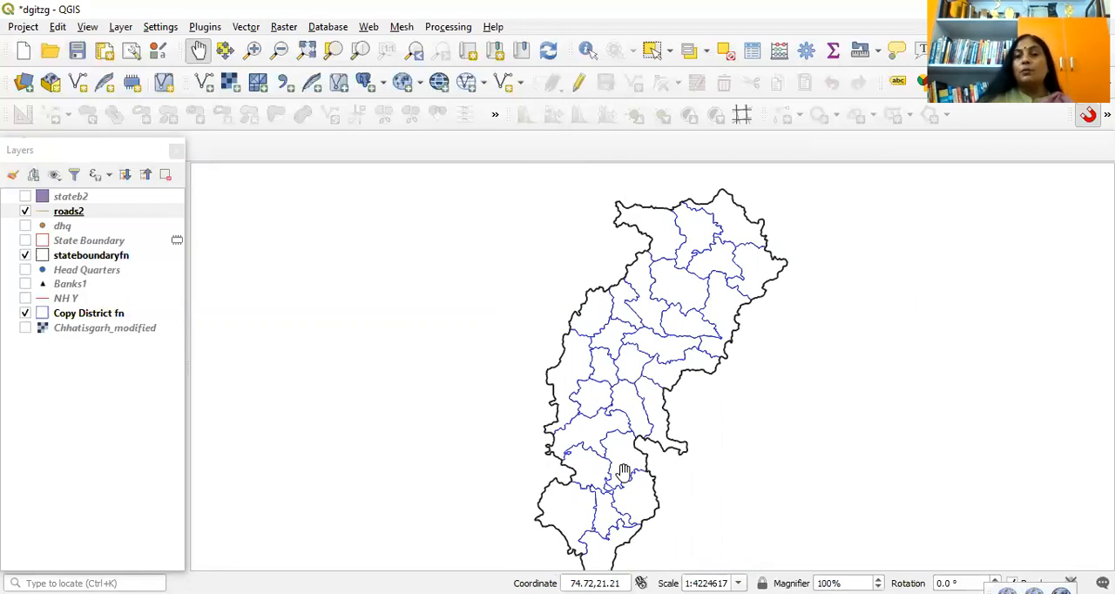
click(24, 269)
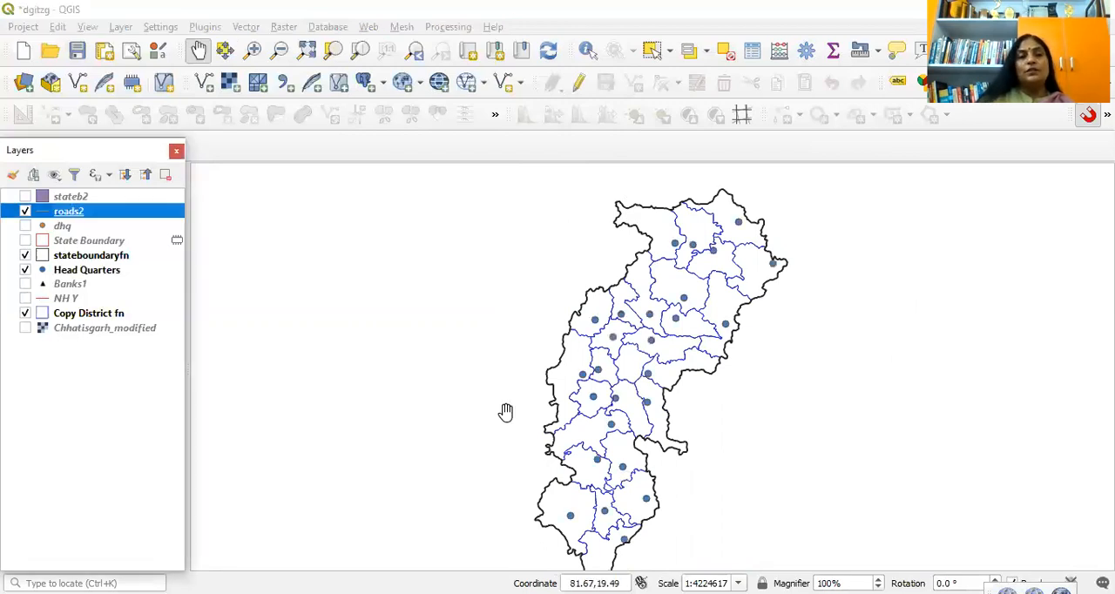
click(25, 284)
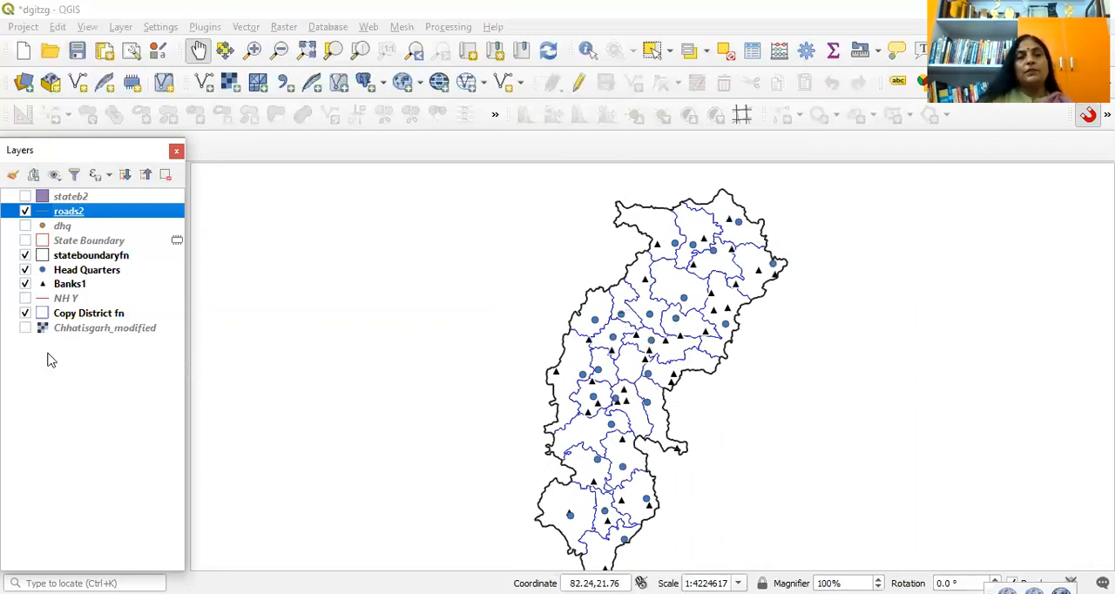
click(25, 312)
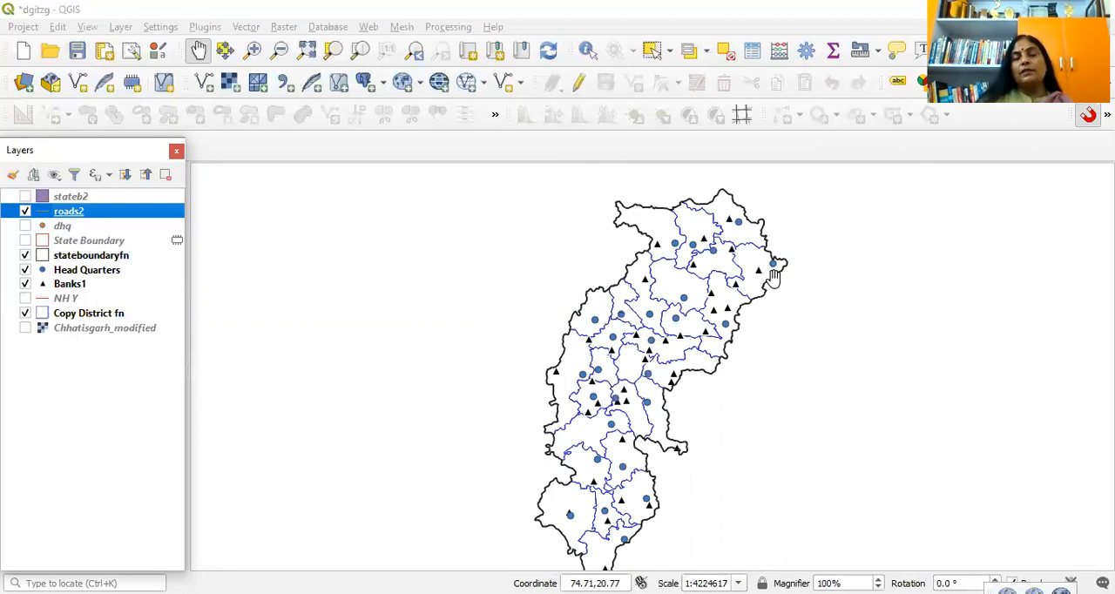
click(25, 298)
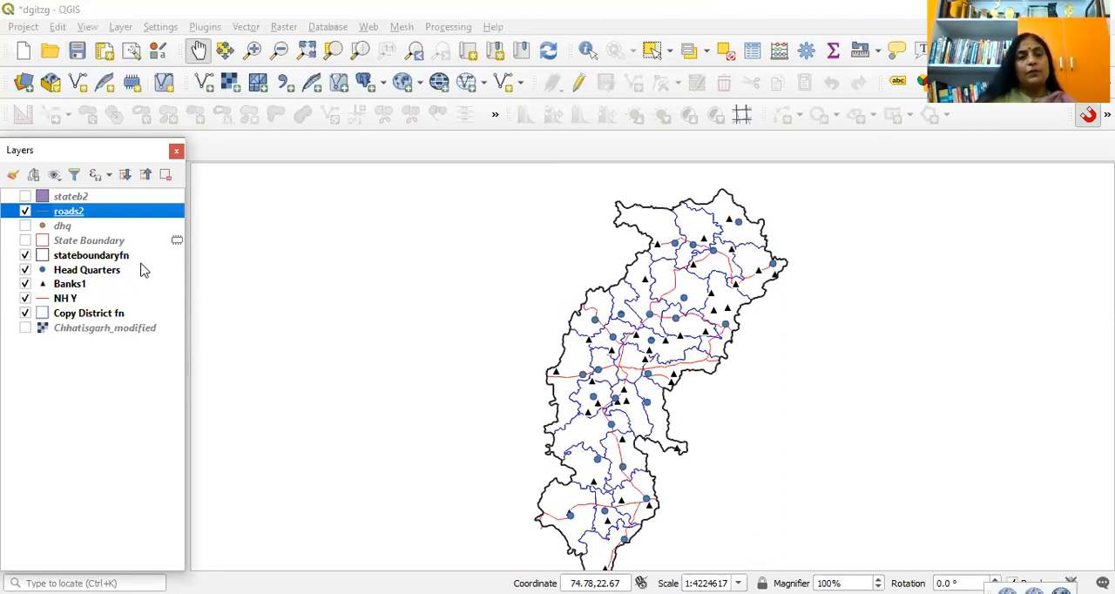
Step: Hide the NH Y, Banks1, Head Quarters and stateboundaryfn layers, leaving the Copy District fn boundaries displayed
click(25, 298)
click(25, 284)
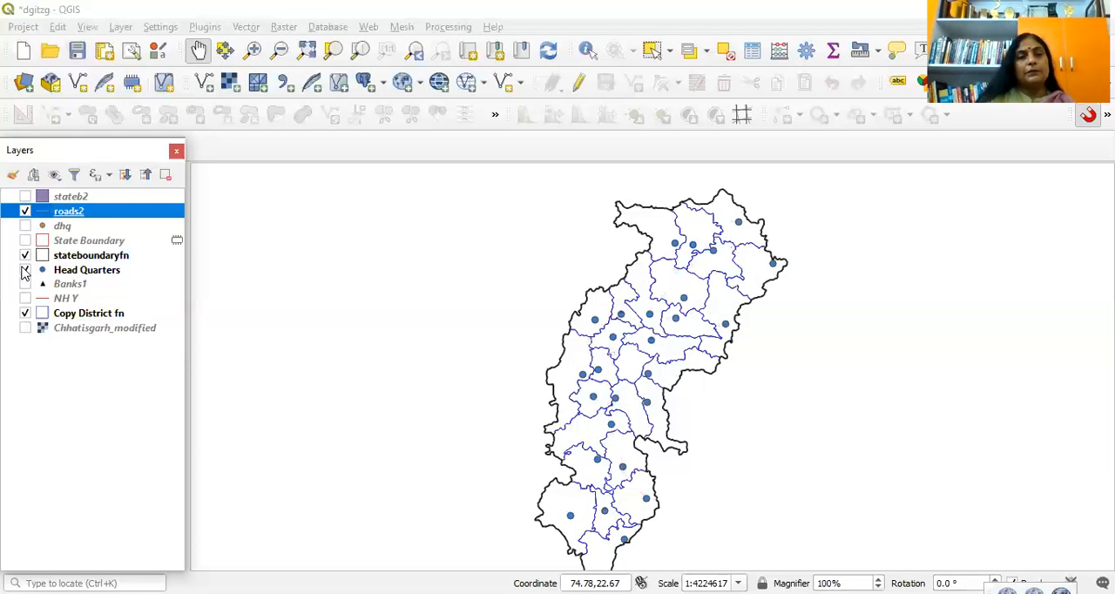
click(25, 270)
click(25, 255)
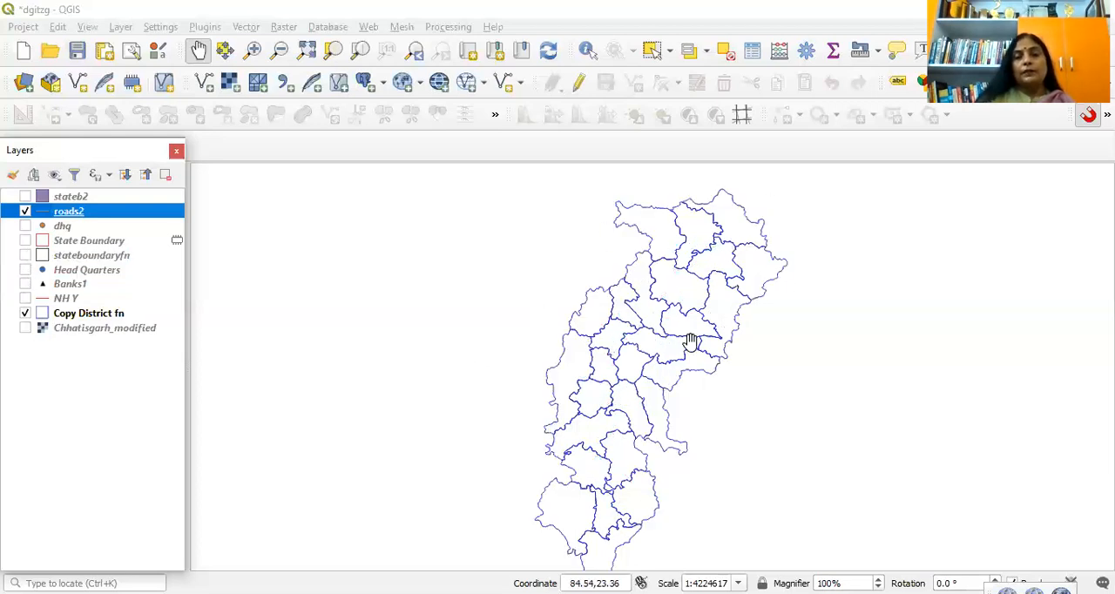
Step: Display the State Boundary layer over the districts, and replace it with the stateboundaryfn outline
click(120, 245)
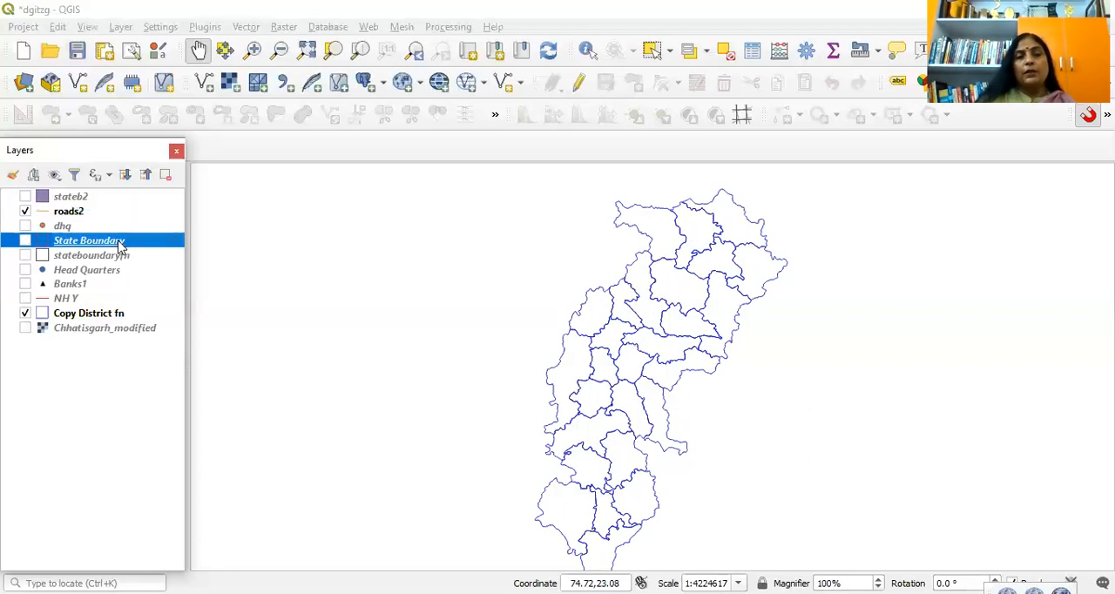
click(26, 241)
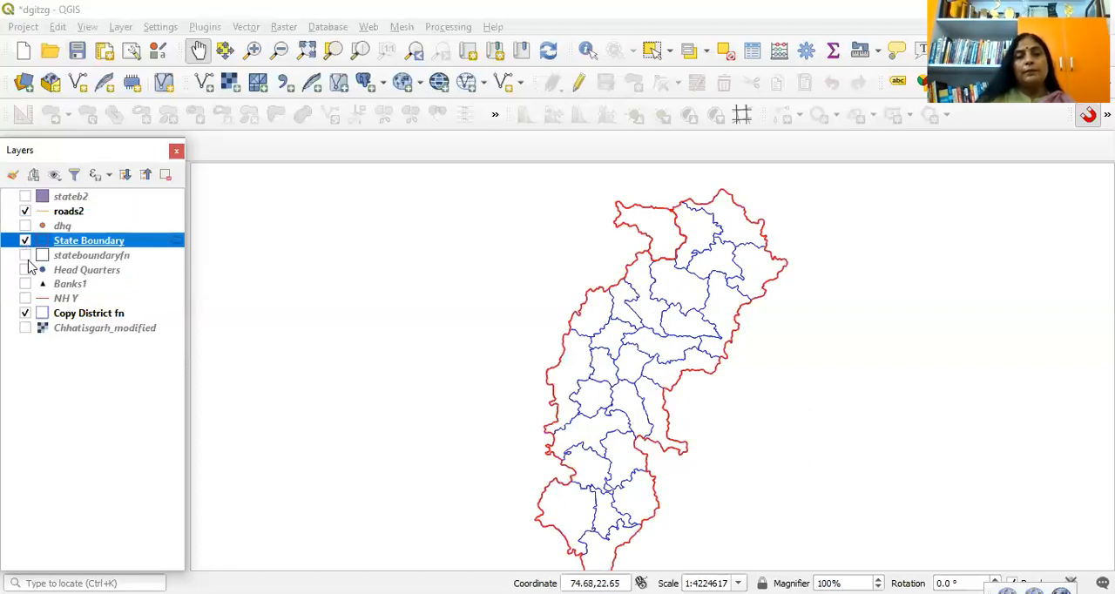
click(26, 255)
click(25, 240)
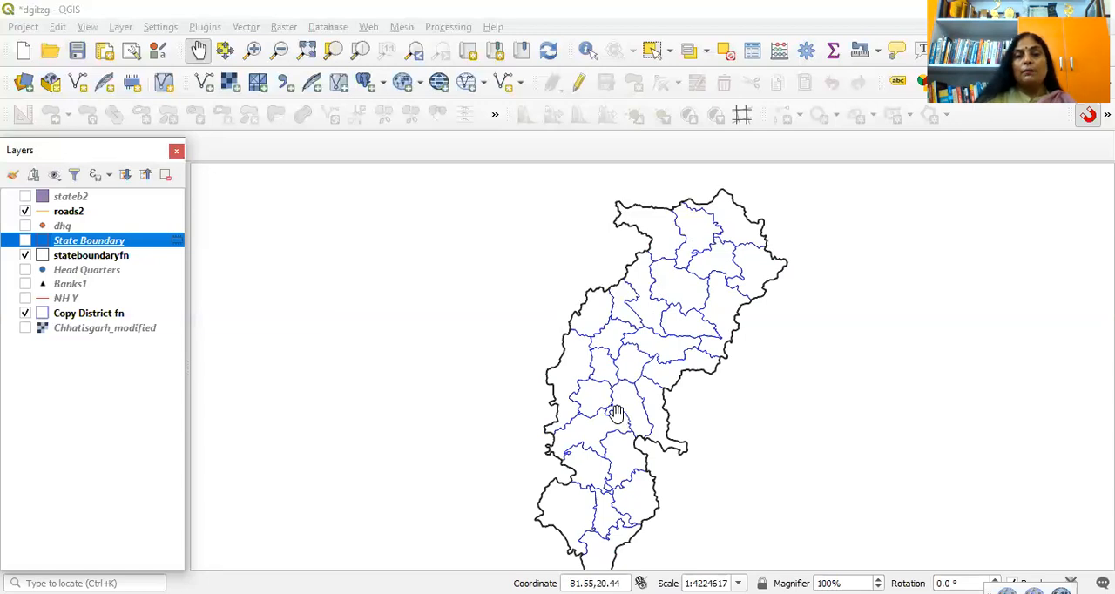
Step: Turn on the Head Quarters, Banks1 and NH Y layers and frame the whole state in the map view
scroll(615, 412, down, 1)
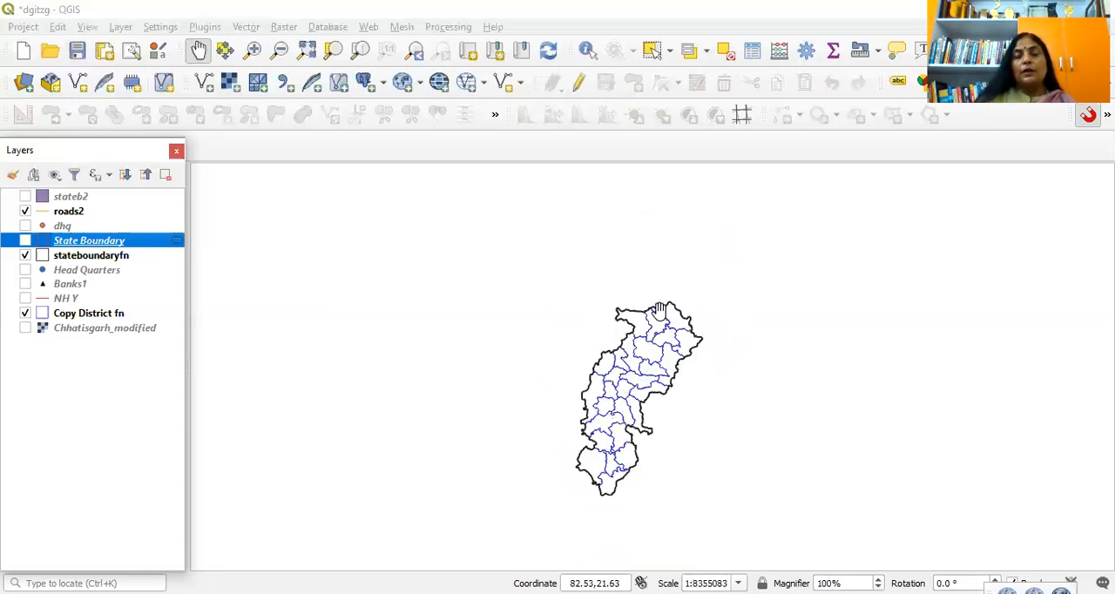
scroll(659, 314, up, 1)
drag(639, 358, 636, 414)
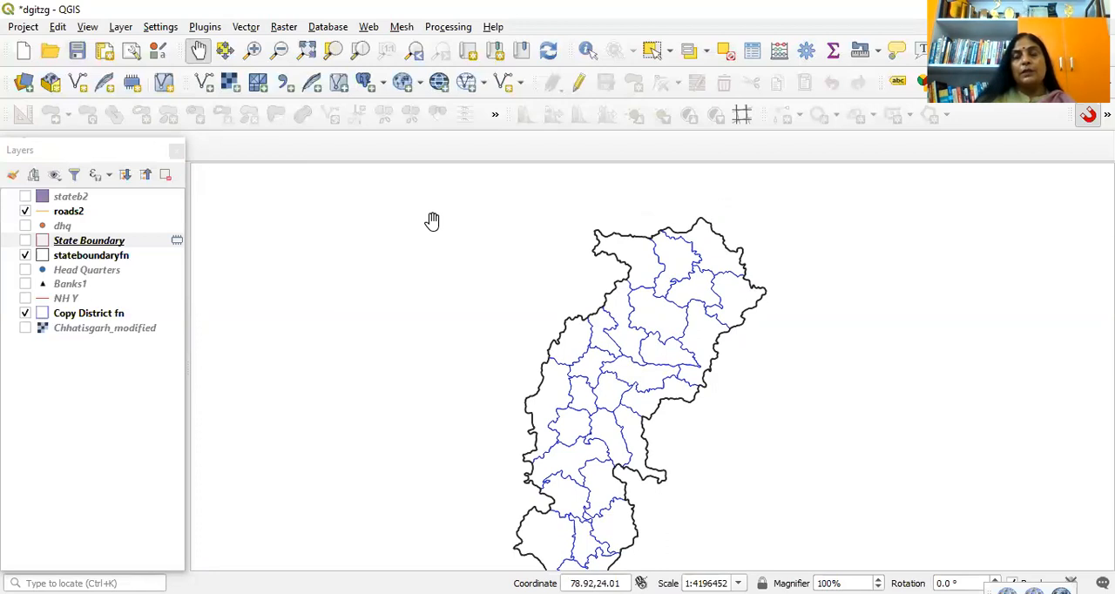
click(26, 271)
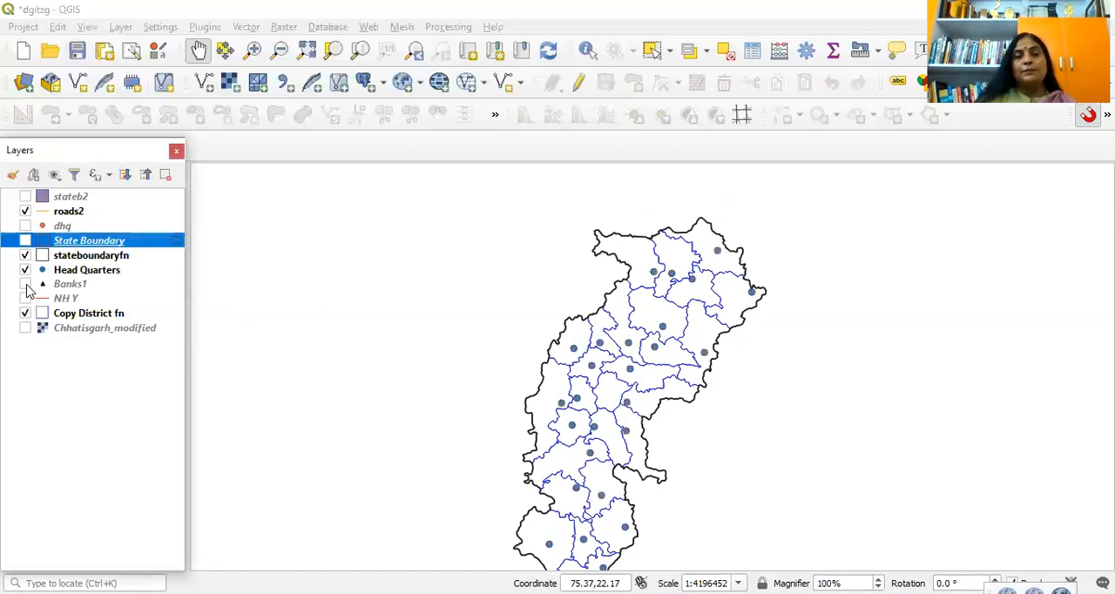
click(25, 284)
click(25, 297)
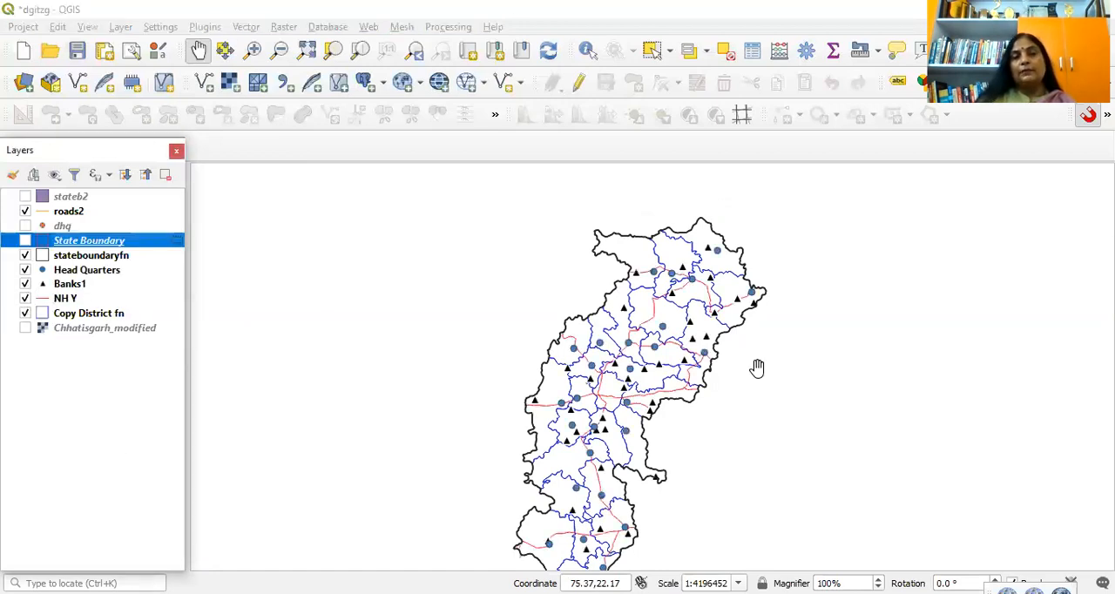
drag(636, 379, 646, 334)
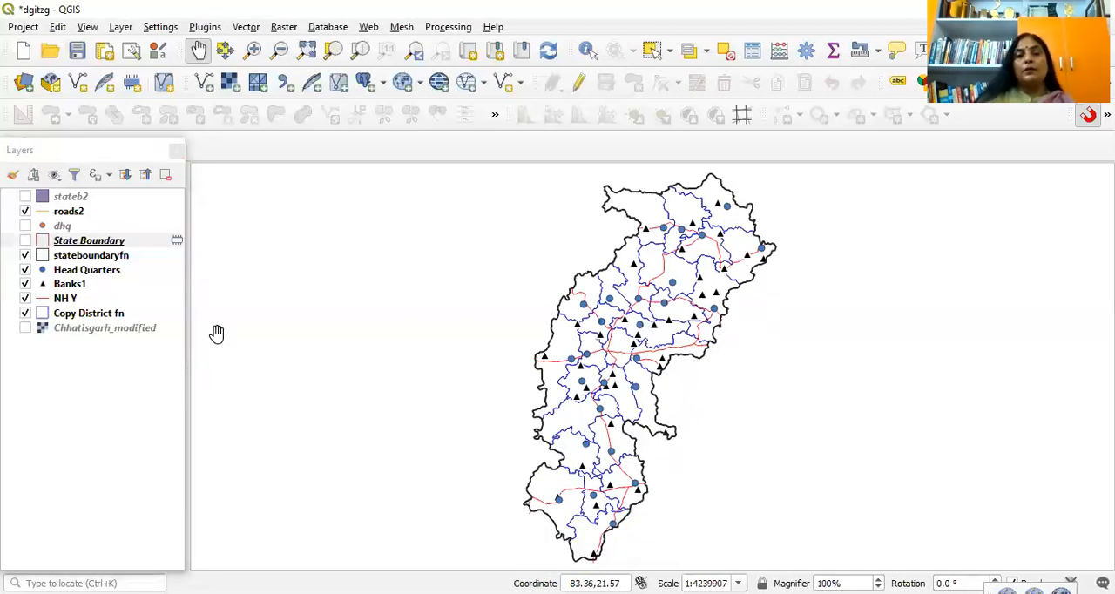
click(26, 328)
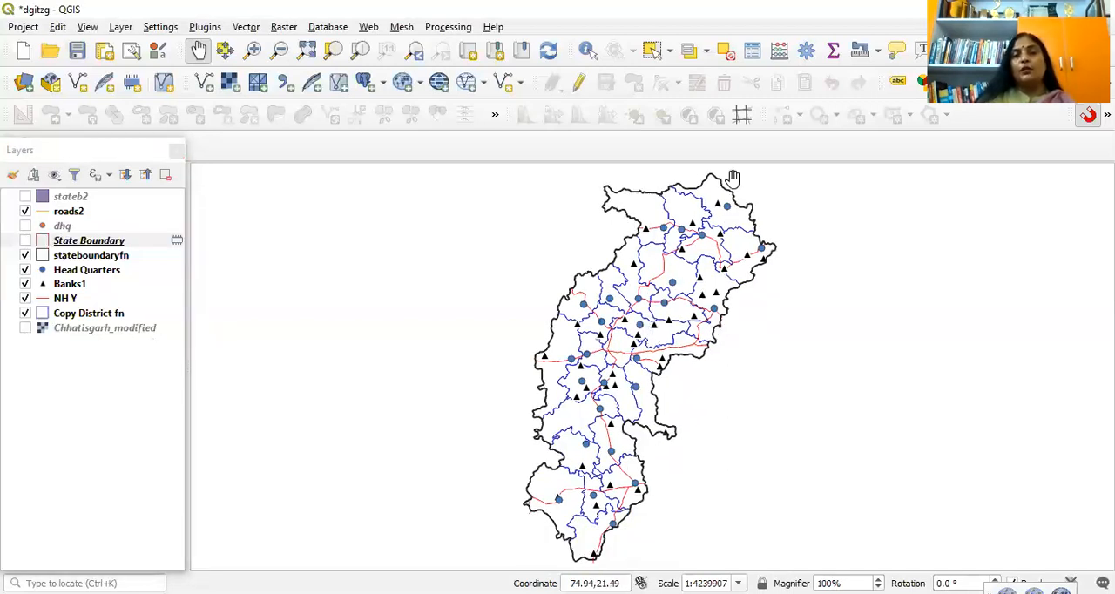